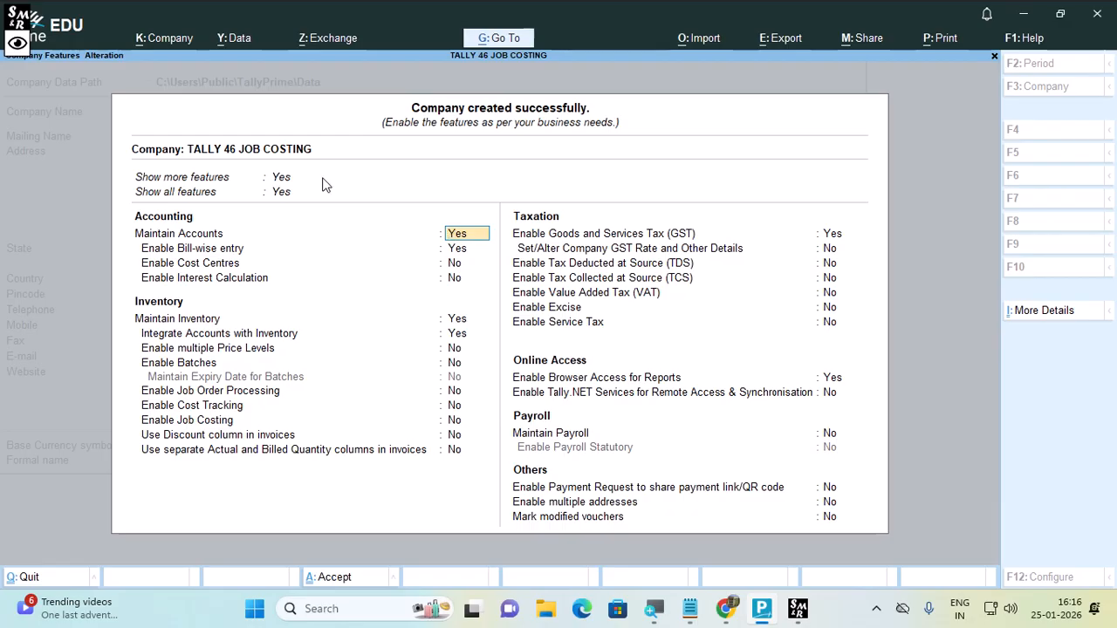
Step: Enable Job Costing in the company's inventory features, leaving the invoice column options unchanged
{"action": "left_click", "coordinate": [199, 427]}
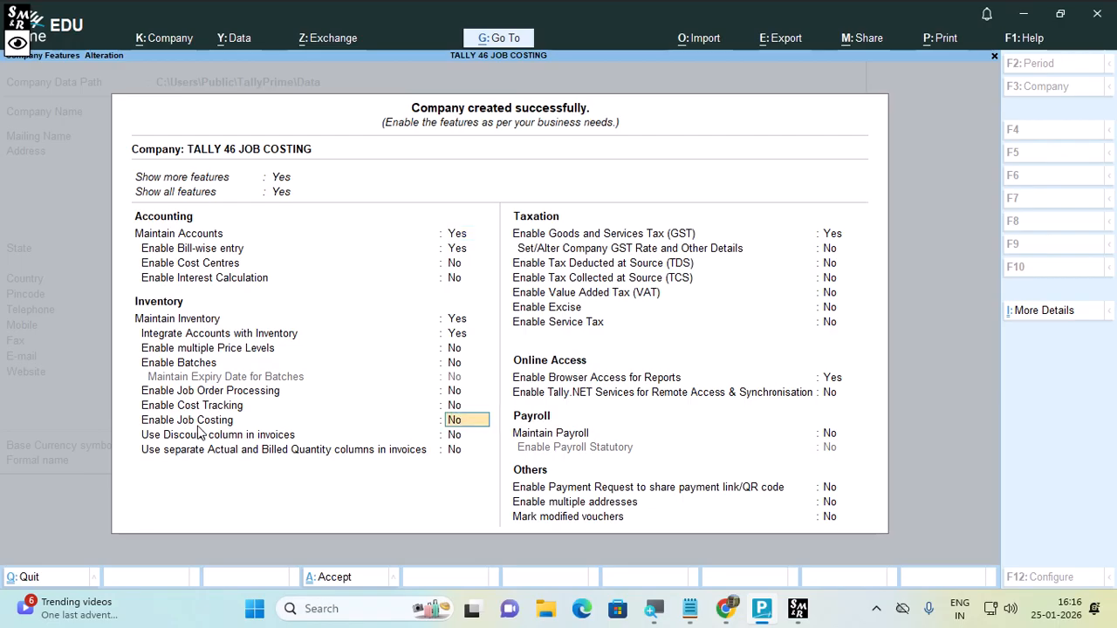
{"action": "type", "text": "Yes"}
{"action": "key", "text": "Return"}
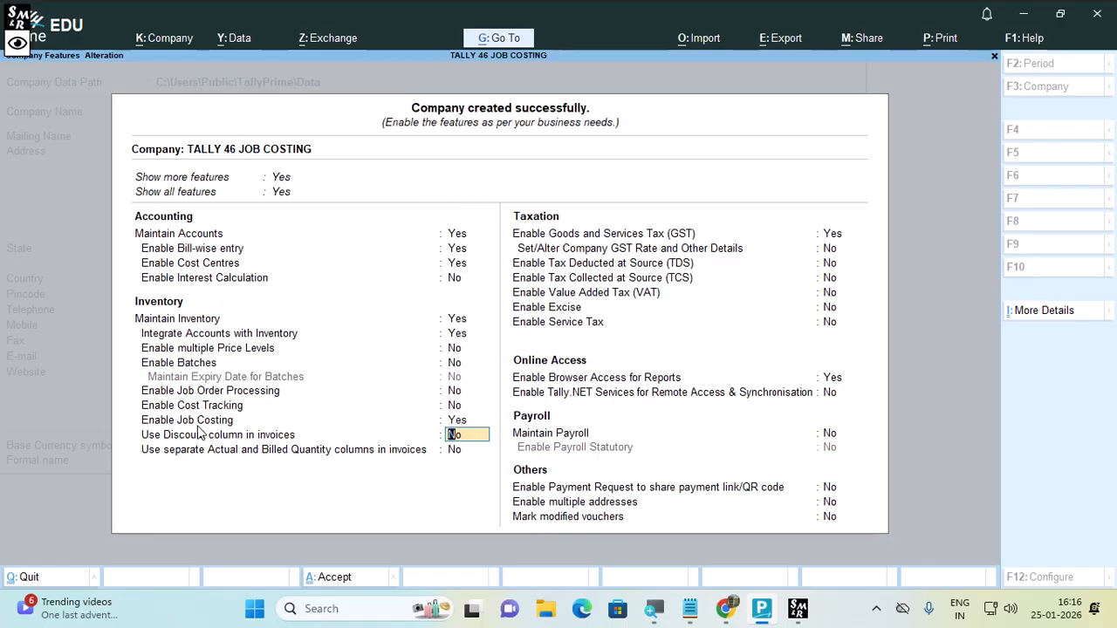
{"action": "key", "text": "Return"}
{"action": "key", "text": "Return"}
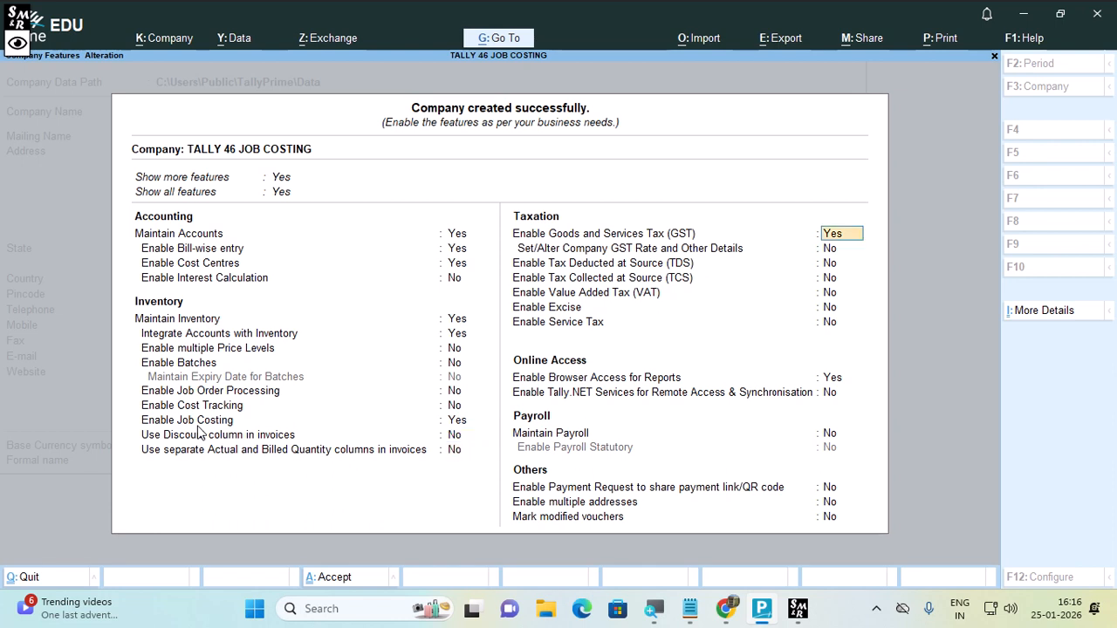
Step: Disable Goods and Services Tax (GST) for the company and save the feature settings
{"action": "type", "text": "n"}
{"action": "key", "text": "Return"}
{"action": "key", "text": "Return"}
{"action": "key", "text": "Return"}
{"action": "key", "text": "Return"}
{"action": "key", "text": "Return"}
{"action": "key", "text": "Return"}
{"action": "key", "text": "Return"}
{"action": "key", "text": "Return"}
{"action": "key", "text": "Return"}
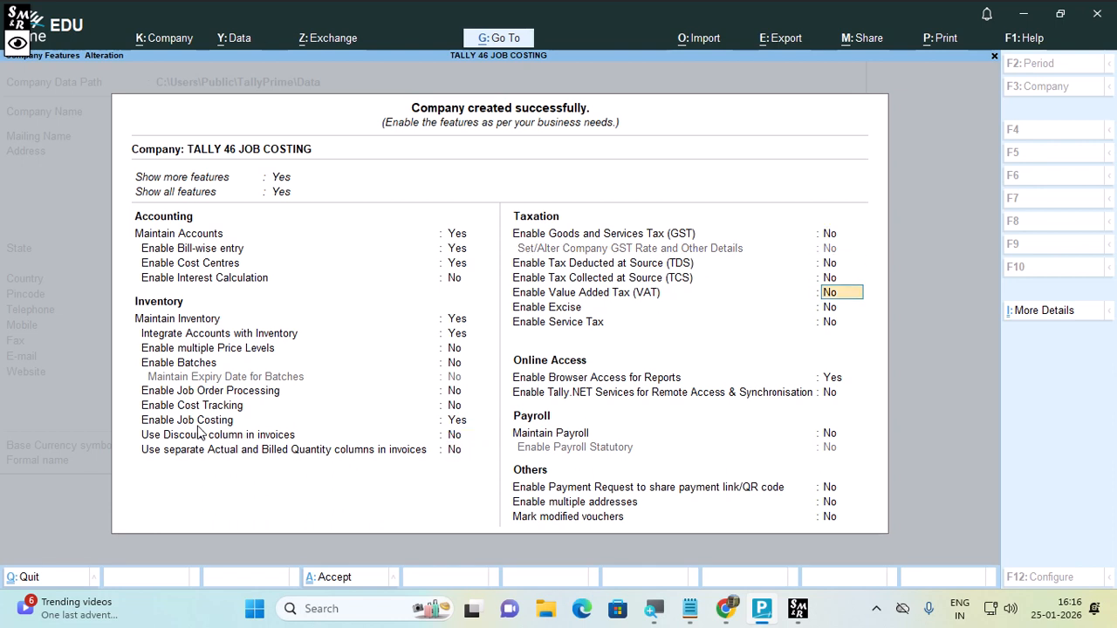
{"action": "key", "text": "Return"}
{"action": "key", "text": "Return"}
{"action": "key", "text": "Return"}
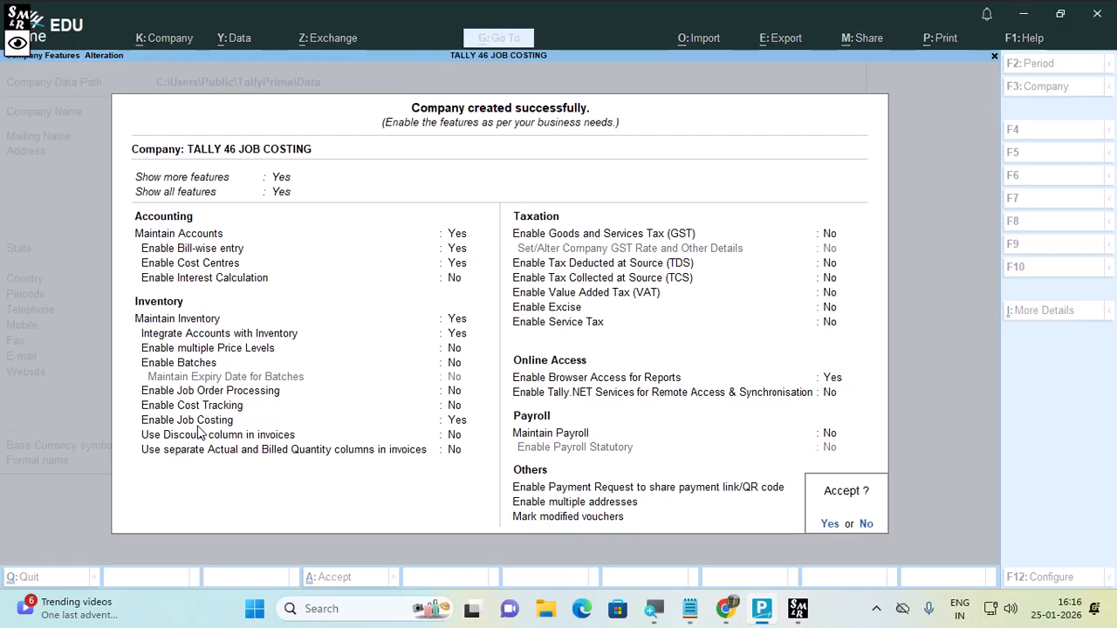
{"action": "key", "text": "Return"}
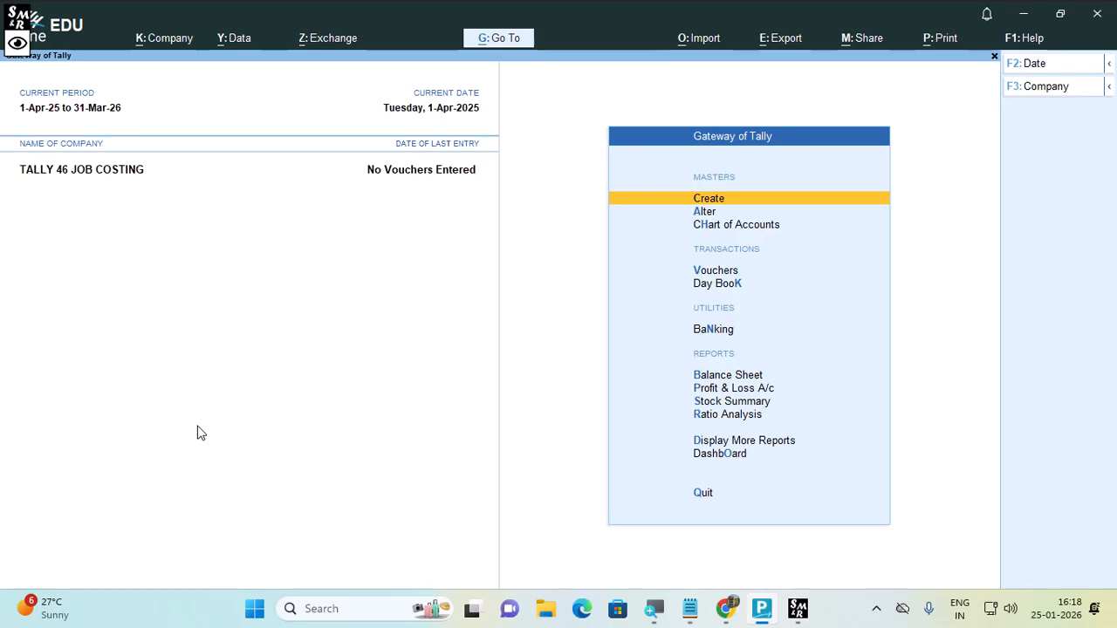
Step: Review the company's enabled accounting and inventory features, including cost centres and job costing
{"action": "key", "text": "F11"}
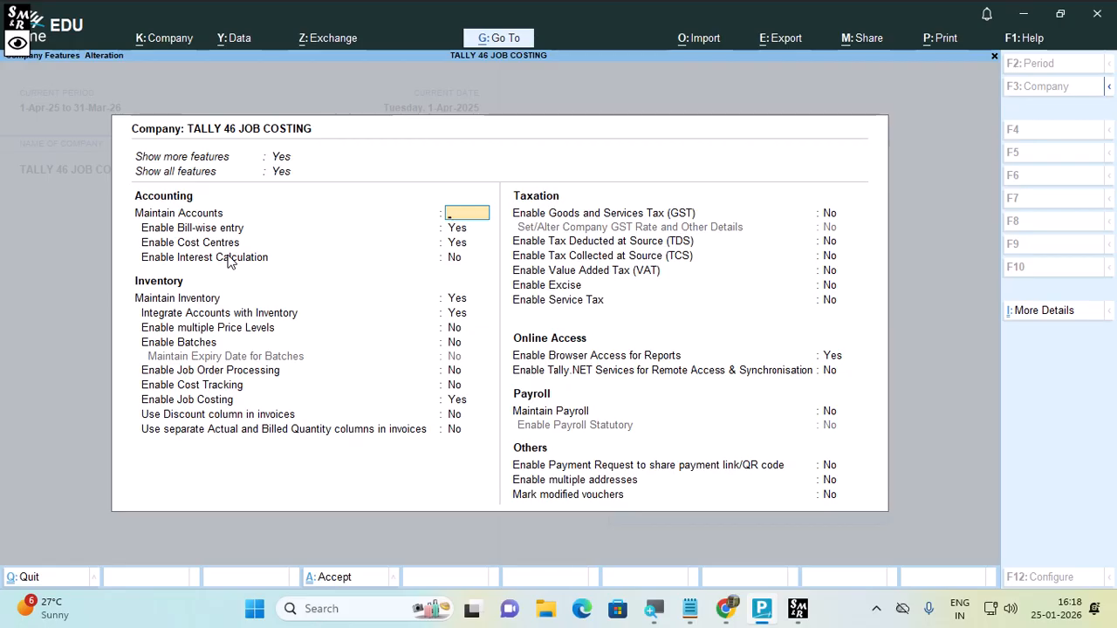
{"action": "key", "text": "Escape"}
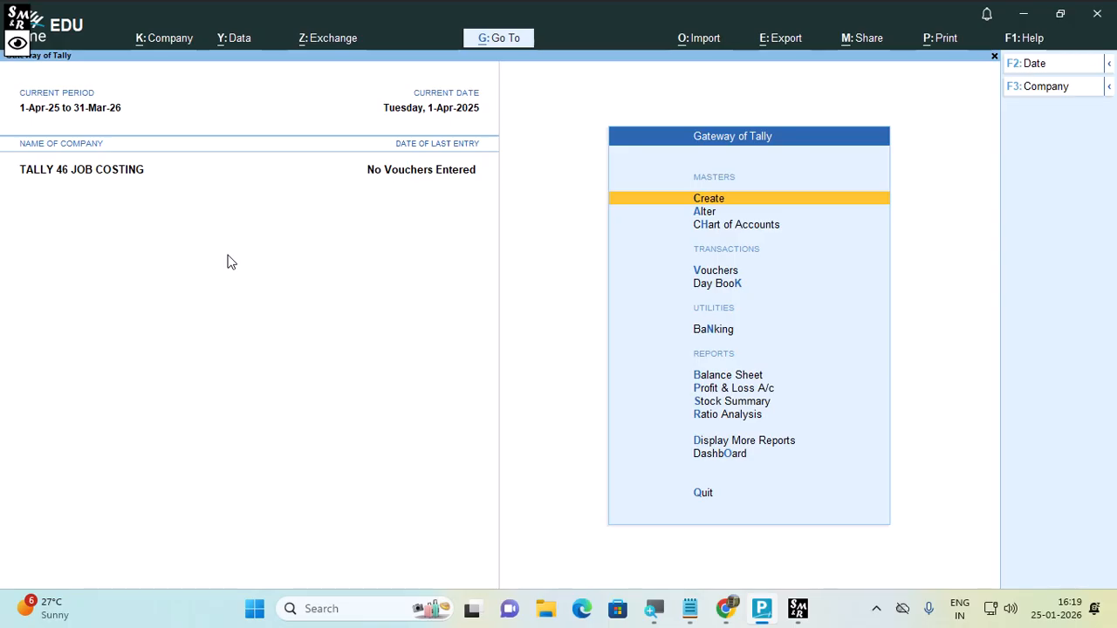
Step: Create a cost centre named SONARPUR SITE under Primary, with its use for job costing set to Yes
{"action": "key", "text": "Return"}
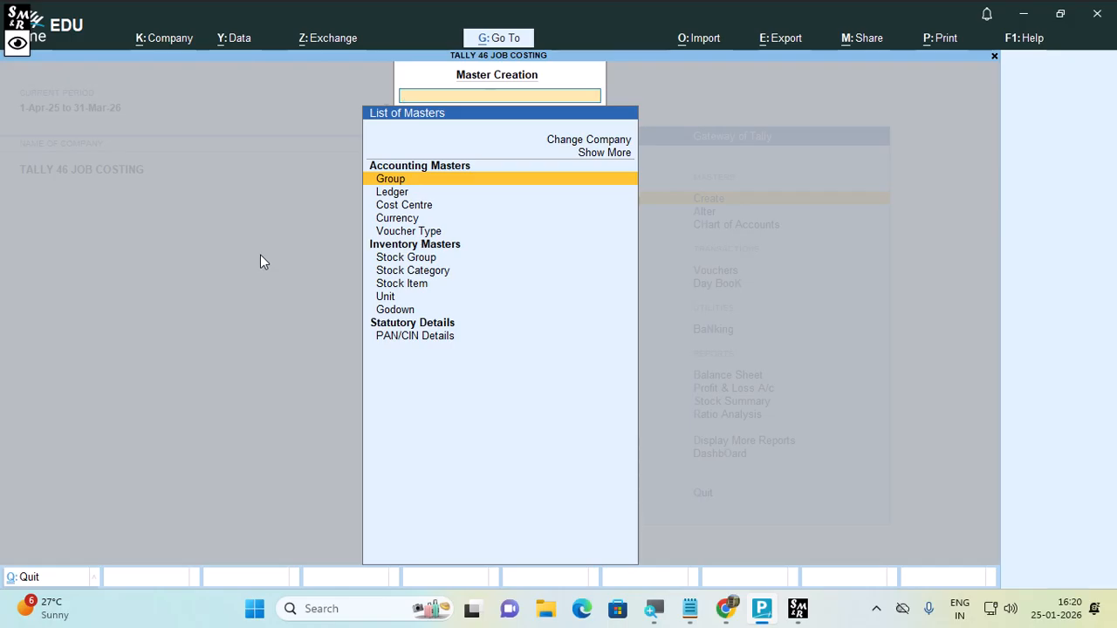
{"action": "key", "text": "Down"}
{"action": "key", "text": "Down"}
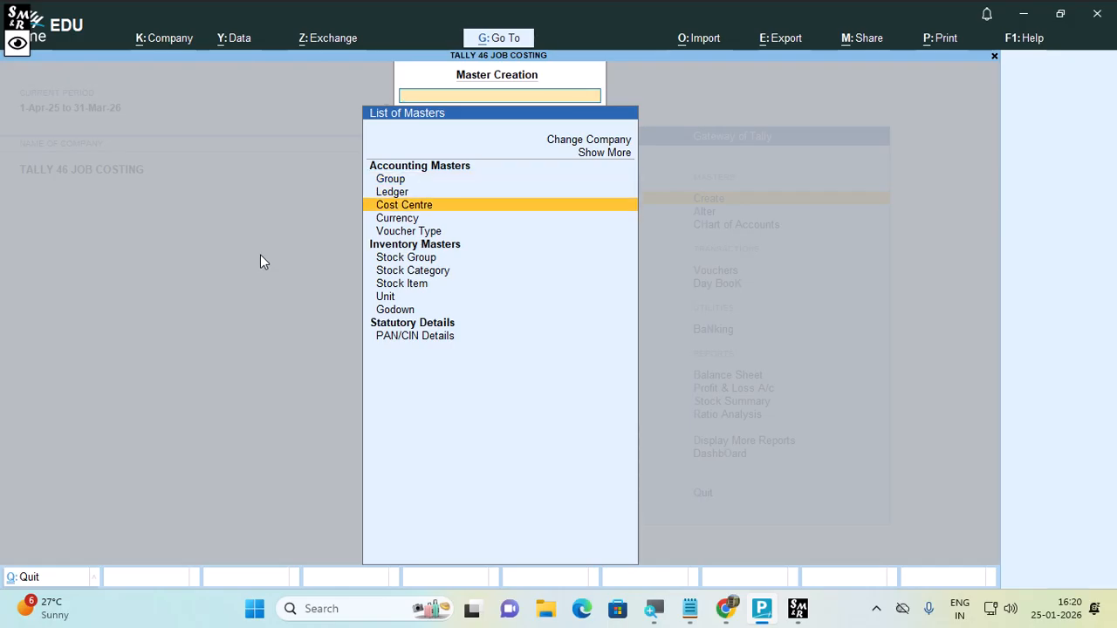
{"action": "key", "text": "Return"}
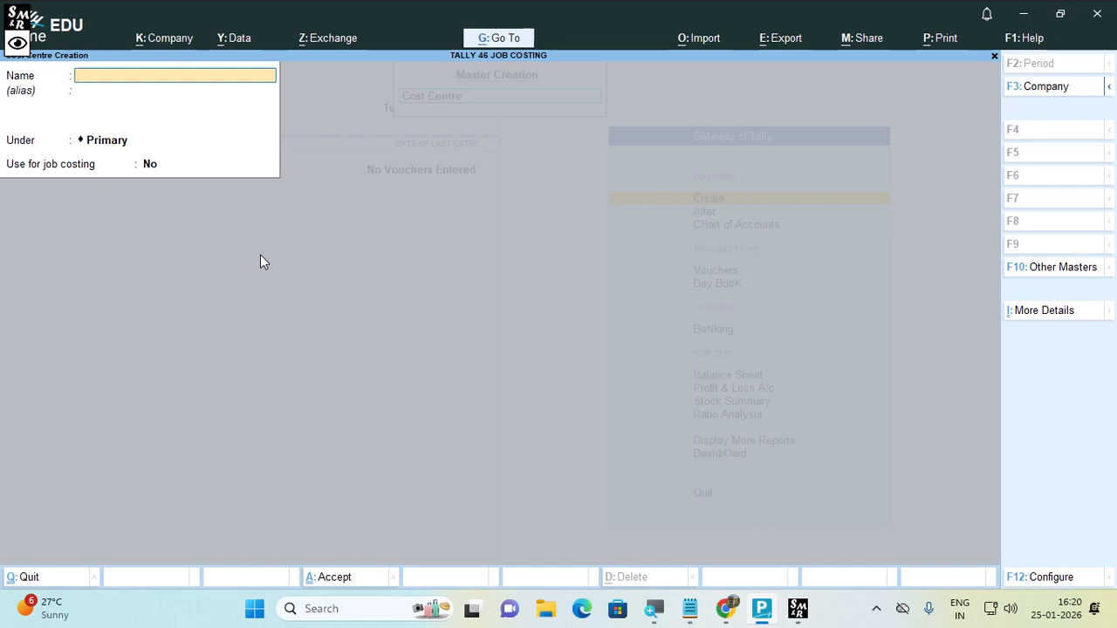
{"action": "type", "text": "SONARPUR SI"}
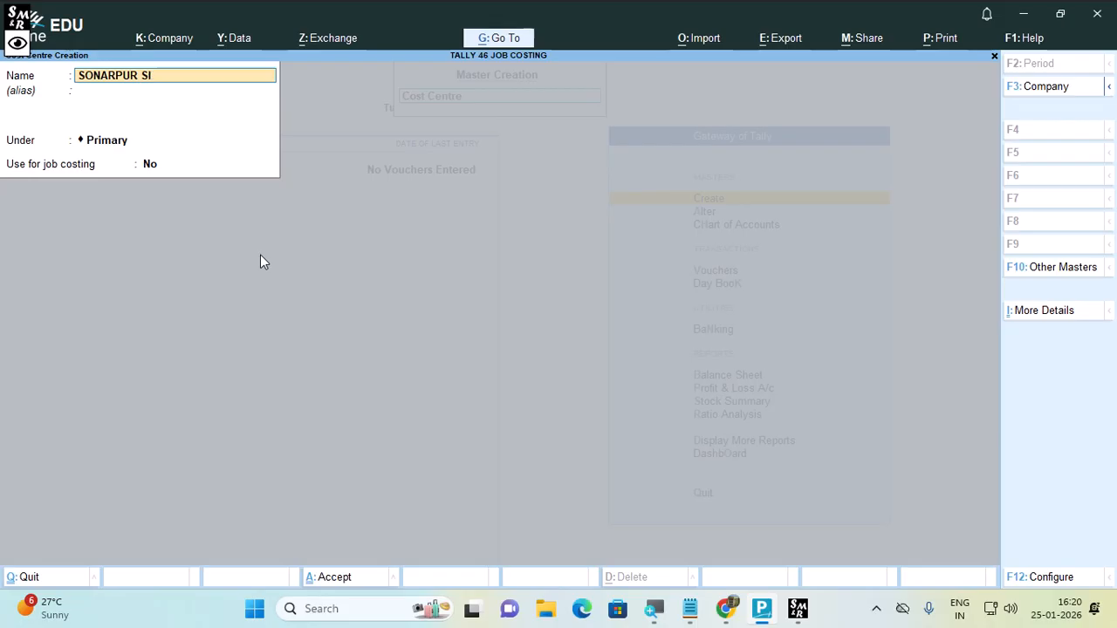
{"action": "type", "text": "TE"}
{"action": "key", "text": "Return"}
{"action": "key", "text": "Return"}
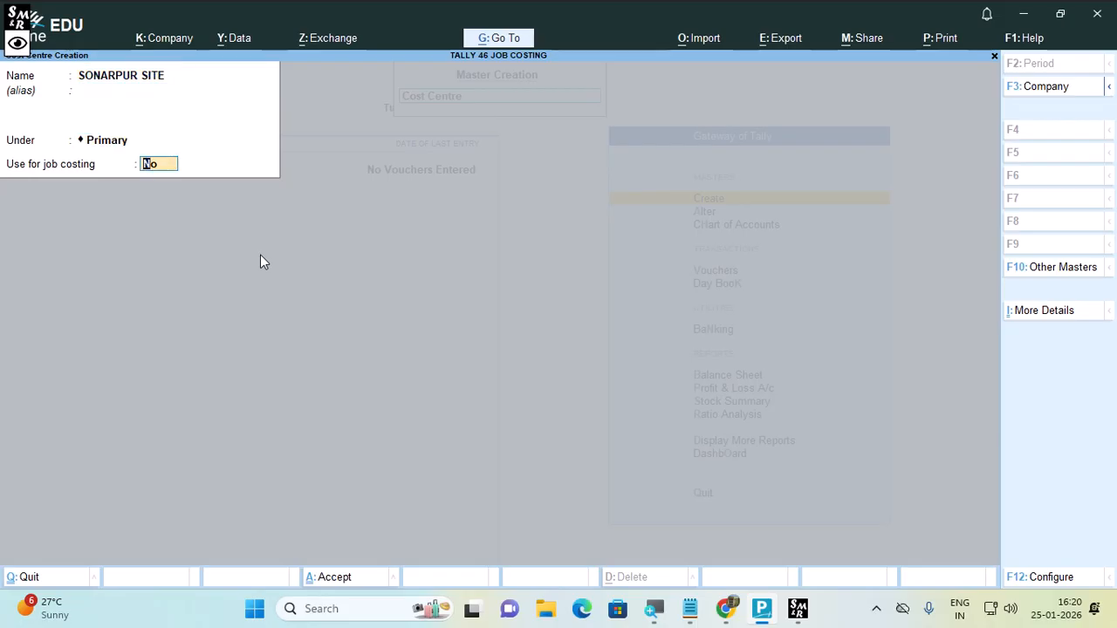
{"action": "type", "text": "Y"}
{"action": "key", "text": "Return"}
{"action": "key", "text": "Return"}
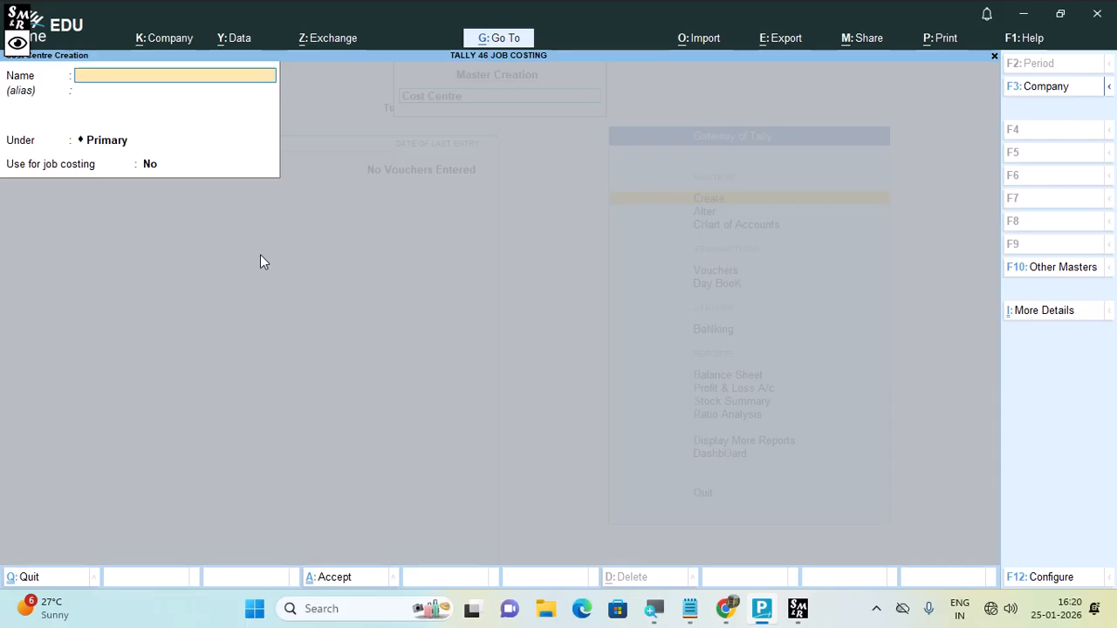
{"action": "key", "text": "Escape"}
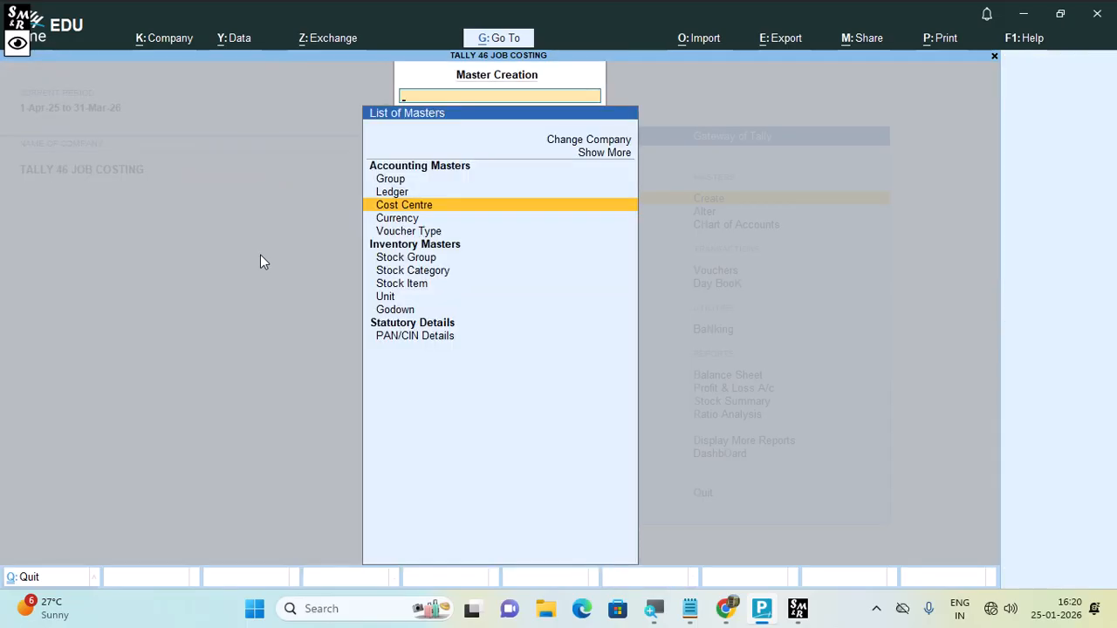
Step: Begin a new godown named TARAK under Primary, with no address and storage of materials allowed
{"action": "key", "text": "Down"}
{"action": "key", "text": "Down"}
{"action": "key", "text": "Down"}
{"action": "key", "text": "Down"}
{"action": "key", "text": "Down"}
{"action": "key", "text": "Down"}
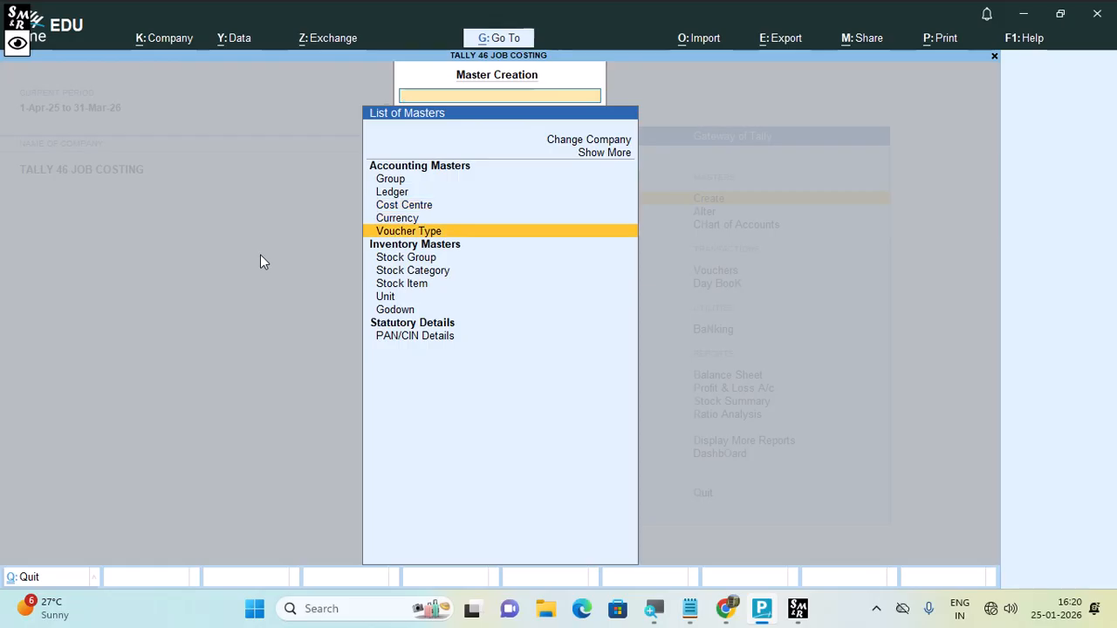
{"action": "key", "text": "Down"}
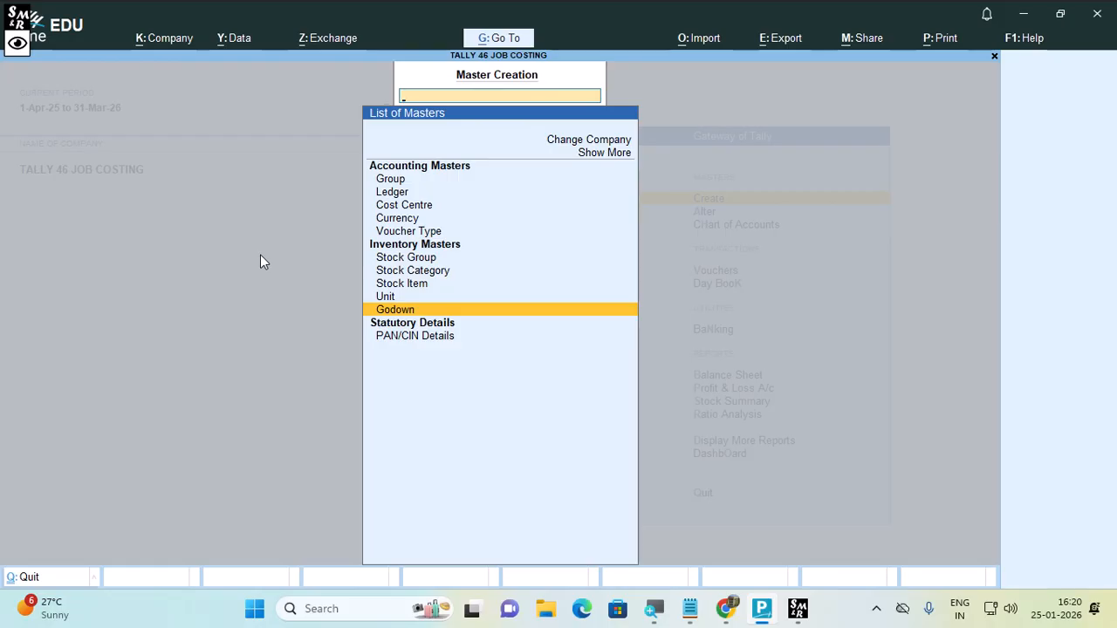
{"action": "key", "text": "Return"}
{"action": "key", "text": "Return"}
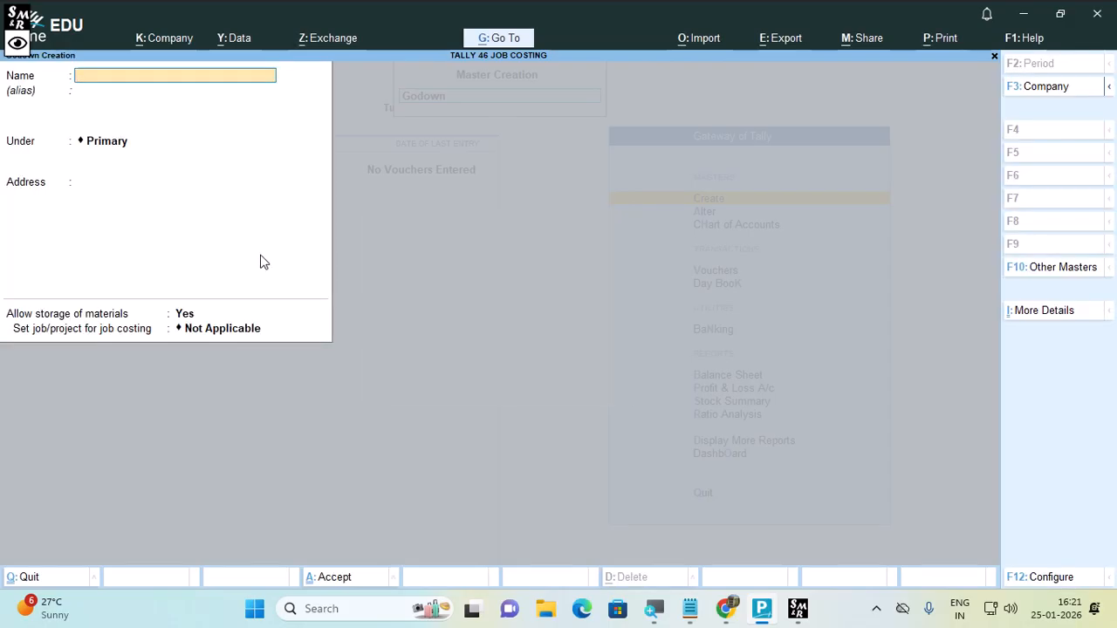
{"action": "type", "text": "TARAK"}
{"action": "key", "text": "Return"}
{"action": "key", "text": "Return"}
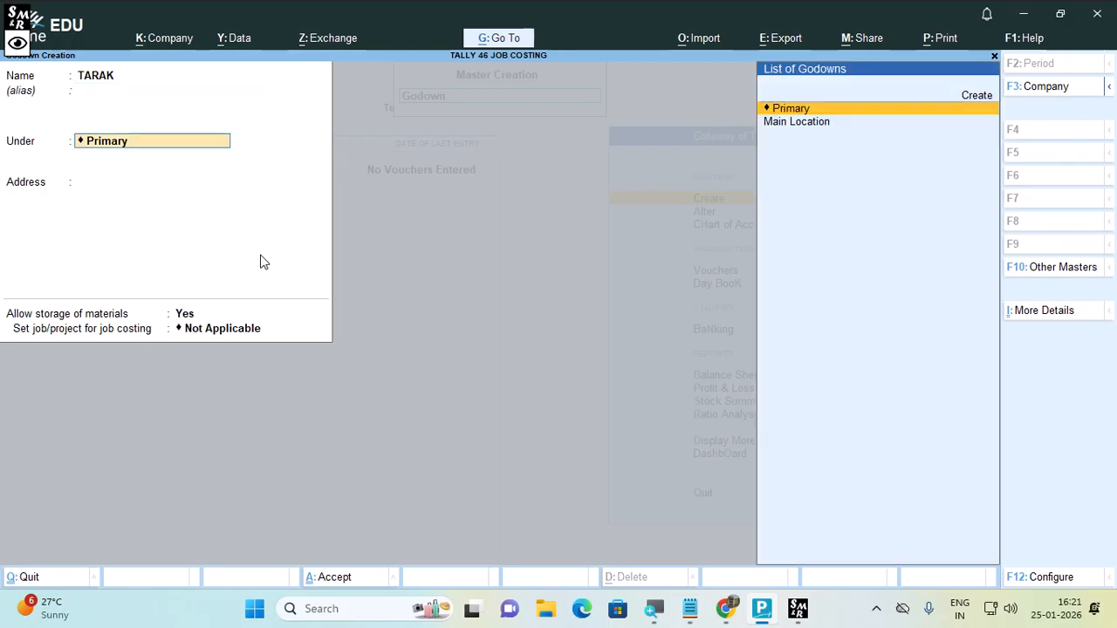
{"action": "key", "text": "Return"}
{"action": "key", "text": "Return"}
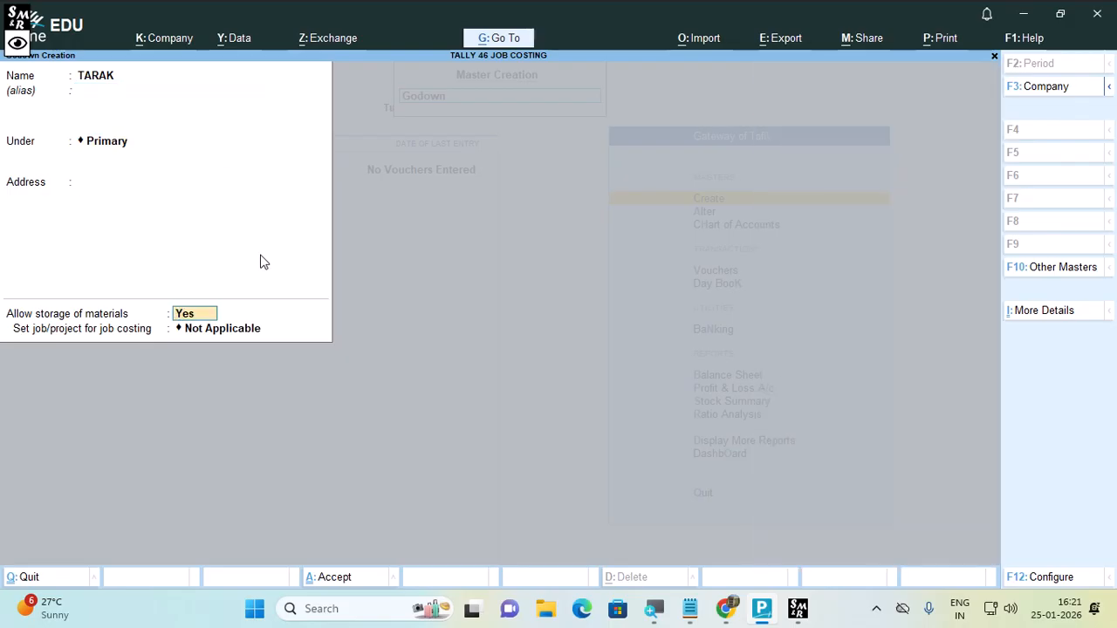
{"action": "key", "text": "Return"}
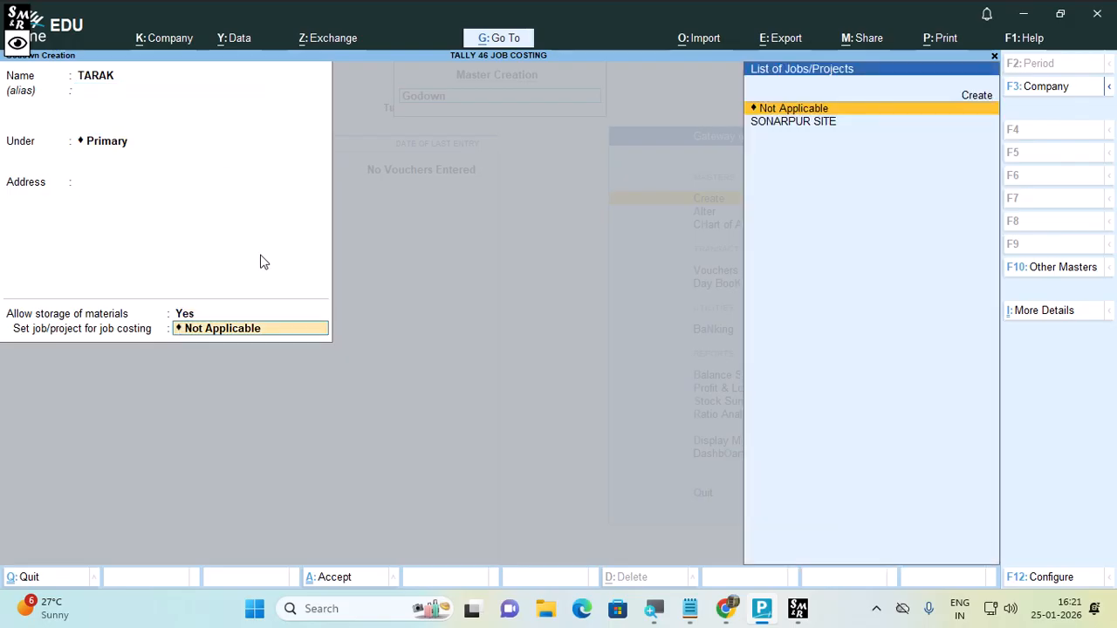
Step: Assign SONARPUR SITE as the TARAK godown's job/project for job costing and save the godown
{"action": "type", "text": "n"}
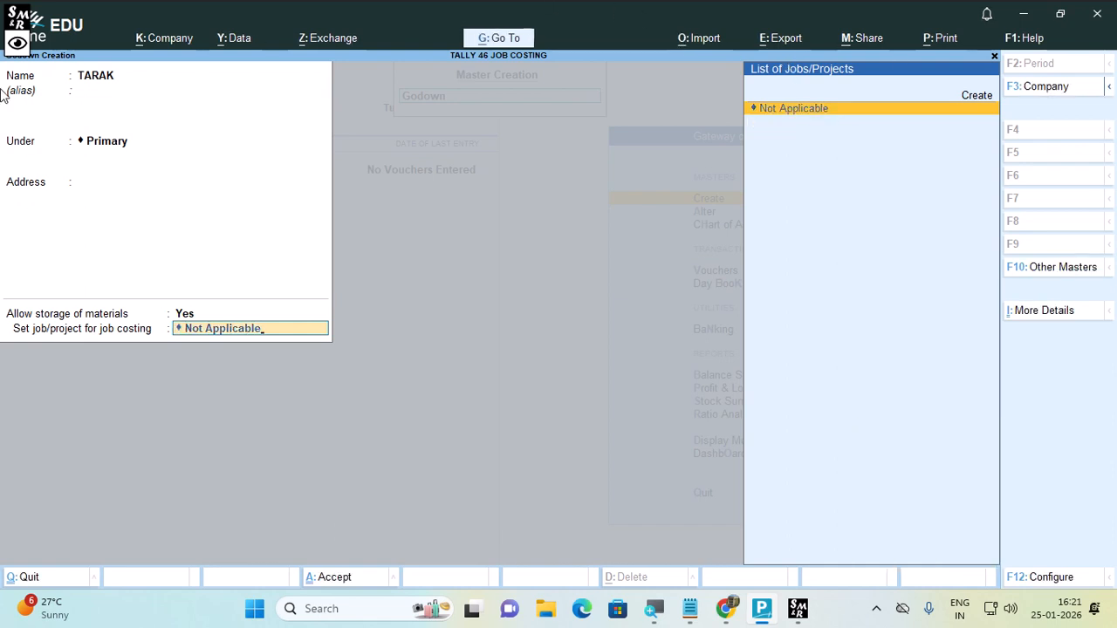
{"action": "key", "text": "BackSpace"}
{"action": "key", "text": "BackSpace"}
{"action": "key", "text": "BackSpace"}
{"action": "key", "text": "BackSpace"}
{"action": "key", "text": "BackSpace"}
{"action": "key", "text": "BackSpace"}
{"action": "key", "text": "BackSpace"}
{"action": "key", "text": "BackSpace"}
{"action": "key", "text": "BackSpace"}
{"action": "key", "text": "BackSpace"}
{"action": "key", "text": "BackSpace"}
{"action": "key", "text": "BackSpace"}
{"action": "key", "text": "BackSpace"}
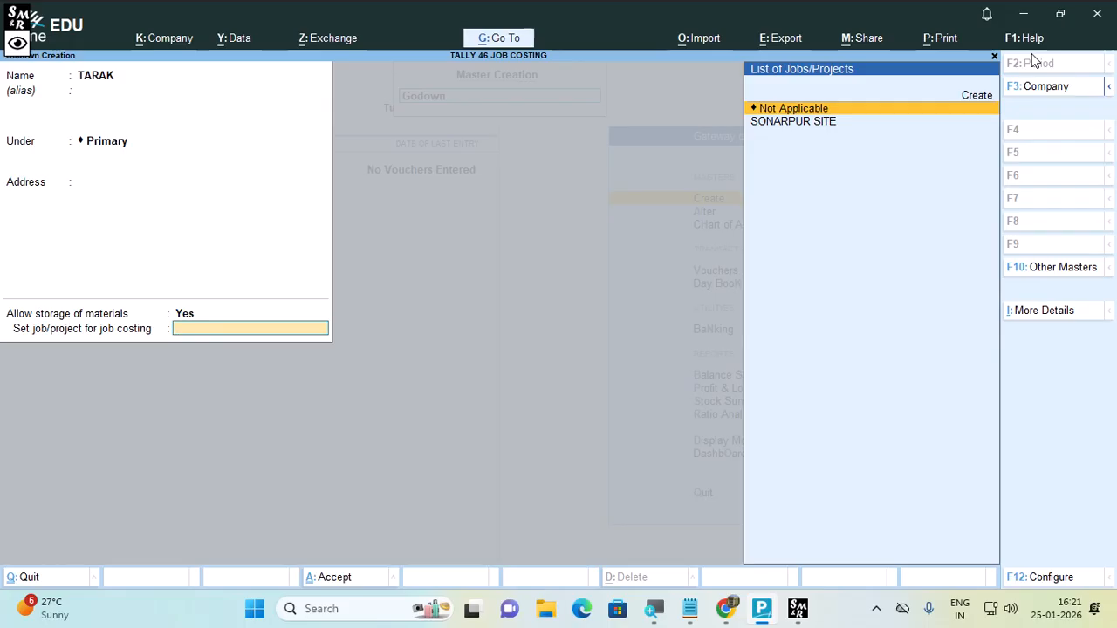
{"action": "key", "text": "Down"}
{"action": "key", "text": "Return"}
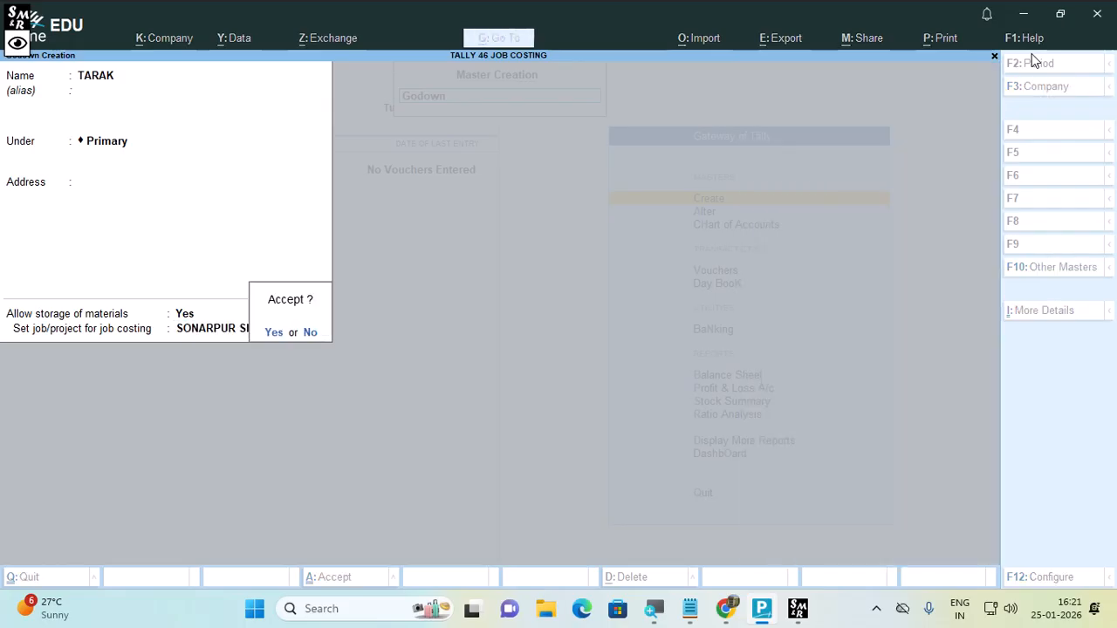
{"action": "key", "text": "Return"}
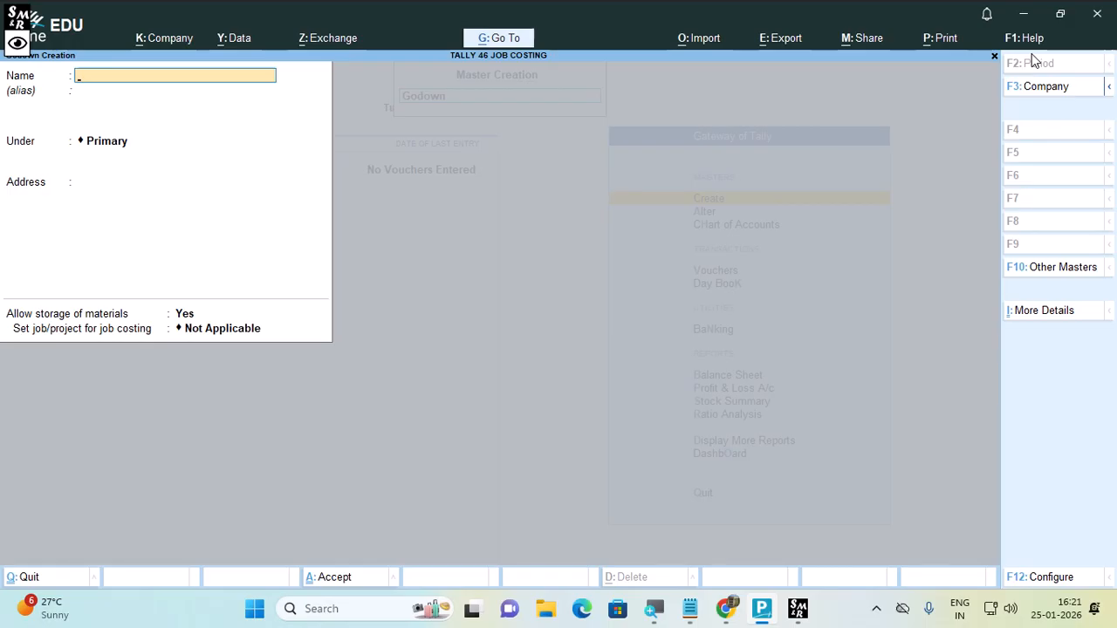
Step: Create a second godown named GARIA under Primary, with its job/project for job costing set to Not Applicable
{"action": "type", "text": "GARIA"}
{"action": "key", "text": "Return"}
{"action": "key", "text": "Return"}
{"action": "key", "text": "Return"}
{"action": "key", "text": "Return"}
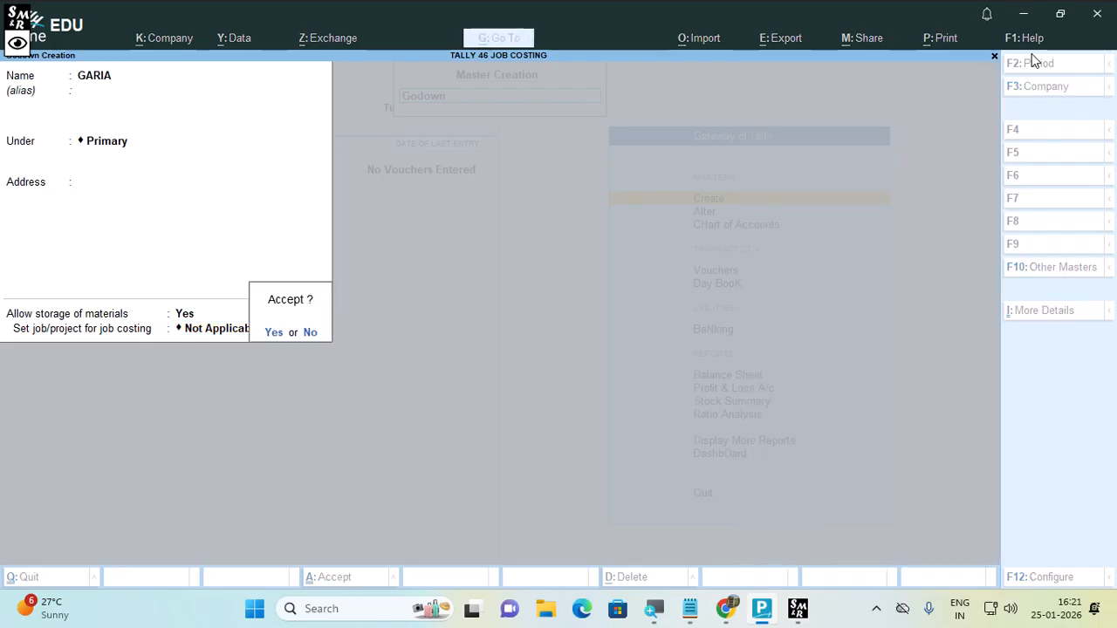
{"action": "key", "text": "Return"}
{"action": "key", "text": "y"}
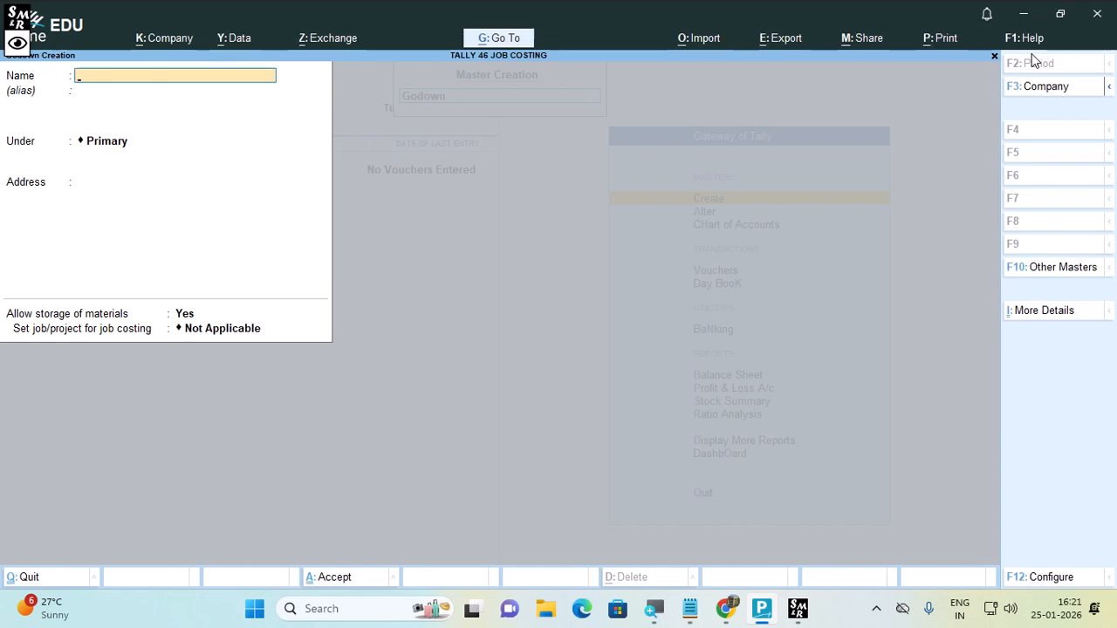
{"action": "key", "text": "Escape"}
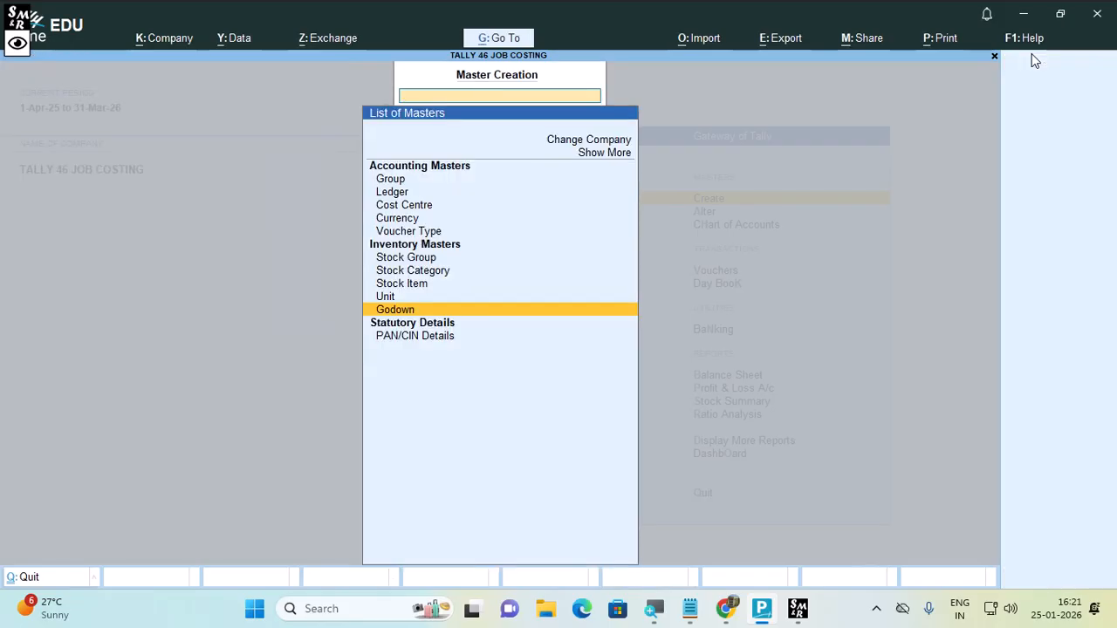
Step: Create a simple unit with symbol PCS, formal name PICES and 0 decimal places
{"action": "key", "text": "Up"}
{"action": "key", "text": "Return"}
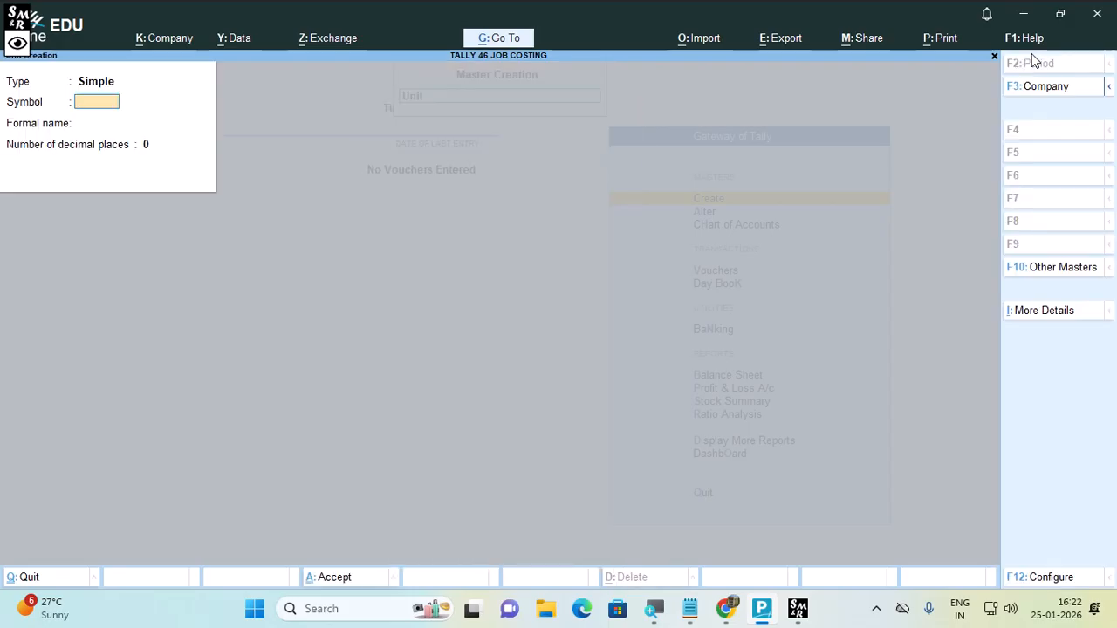
{"action": "type", "text": "PCS"}
{"action": "key", "text": "Return"}
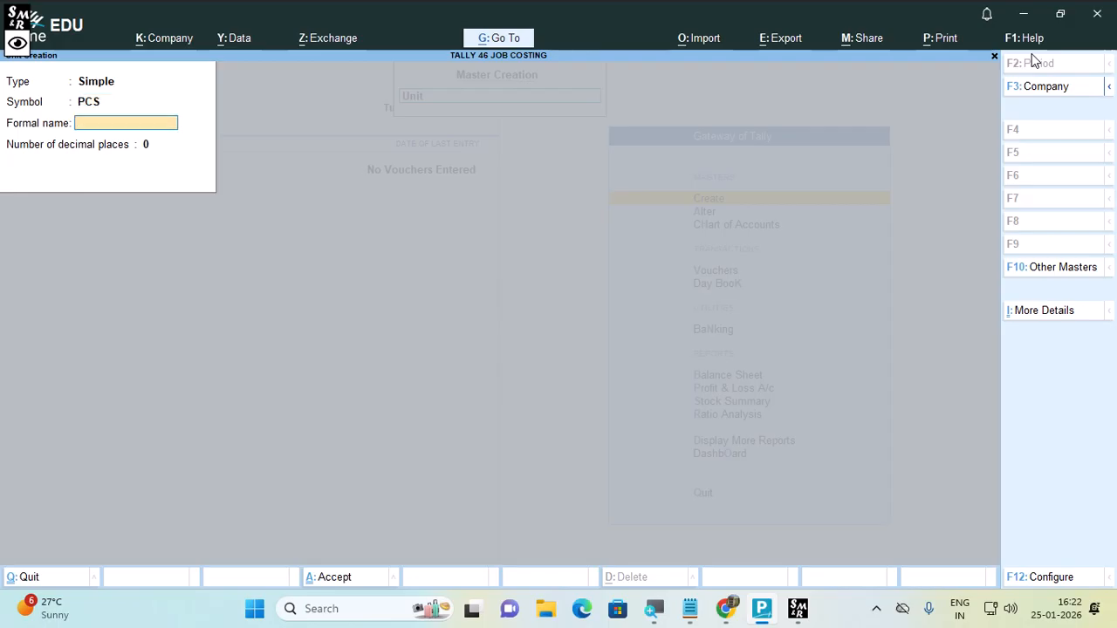
{"action": "type", "text": "PICES"}
{"action": "key", "text": "Return"}
{"action": "key", "text": "Return"}
{"action": "key", "text": "Return"}
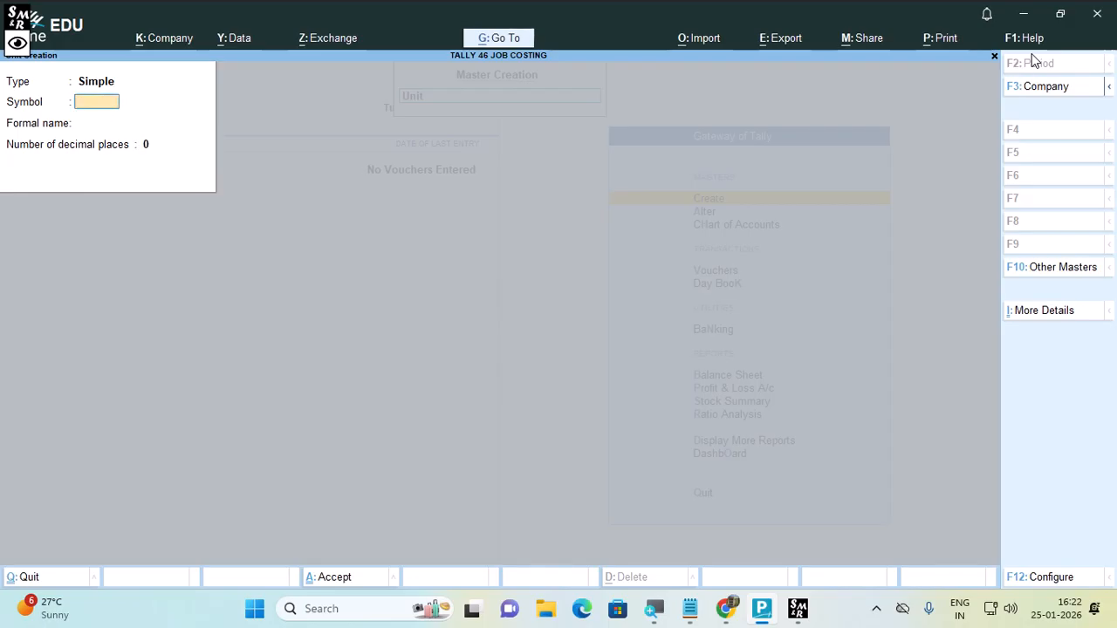
{"action": "key", "text": "Escape"}
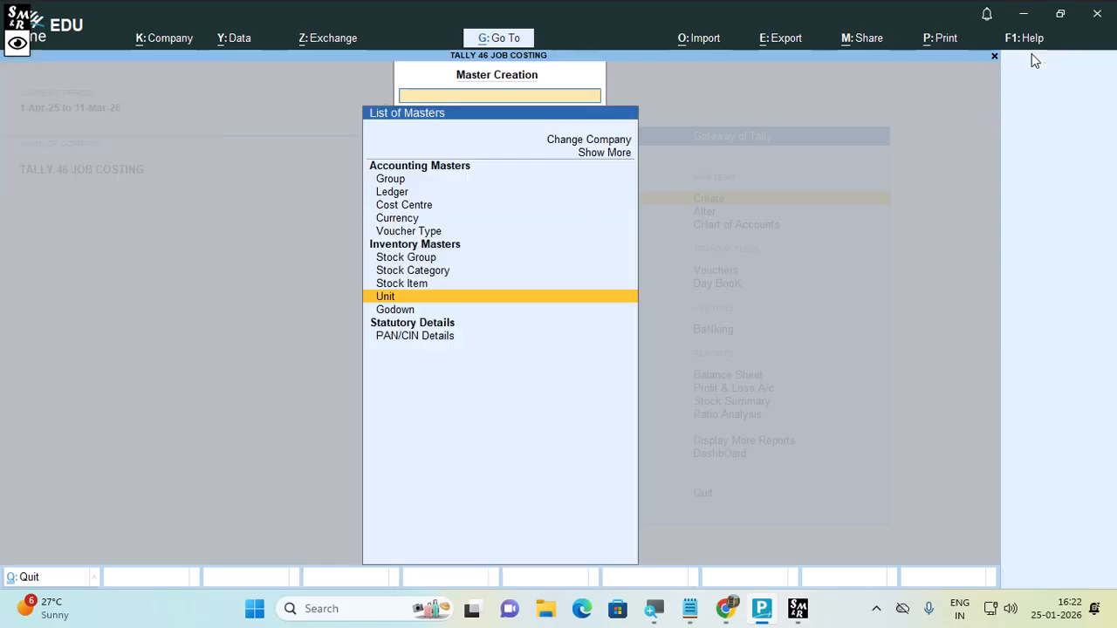
Step: Create a stock item named RAM under Primary with unit PCS, no category, no alternate unit and no opening balance
{"action": "key", "text": "Up"}
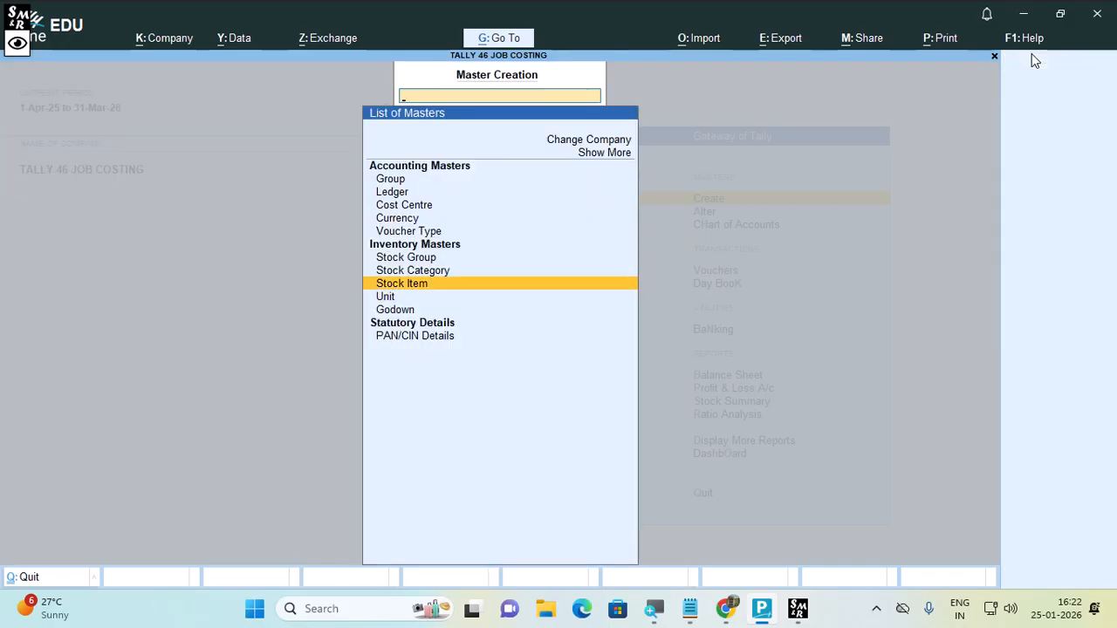
{"action": "key", "text": "Return"}
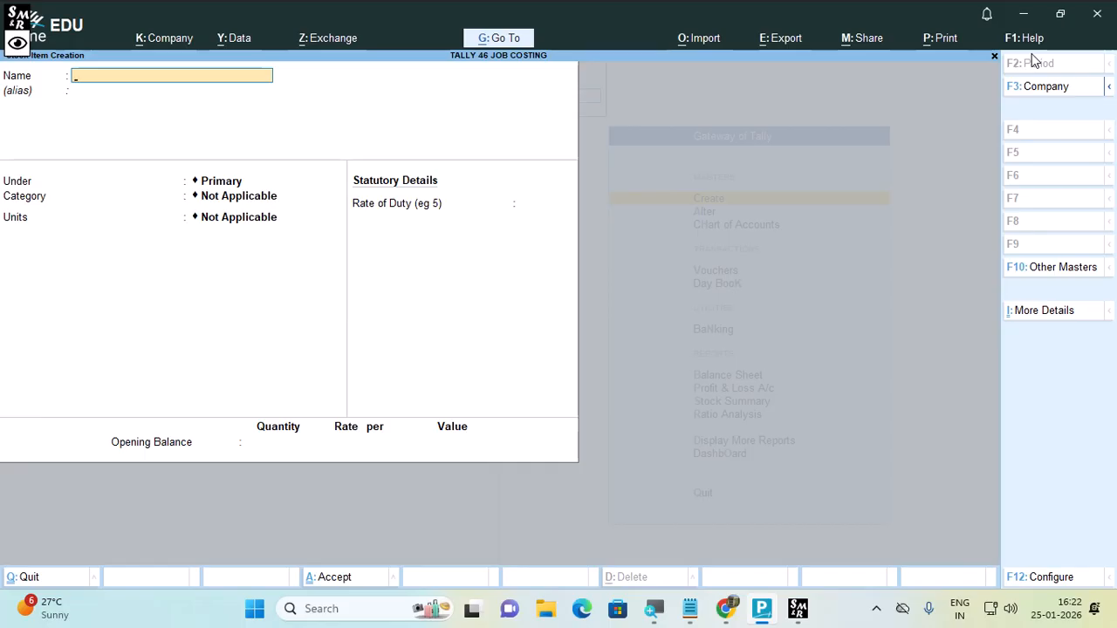
{"action": "type", "text": "RAM"}
{"action": "key", "text": "Return"}
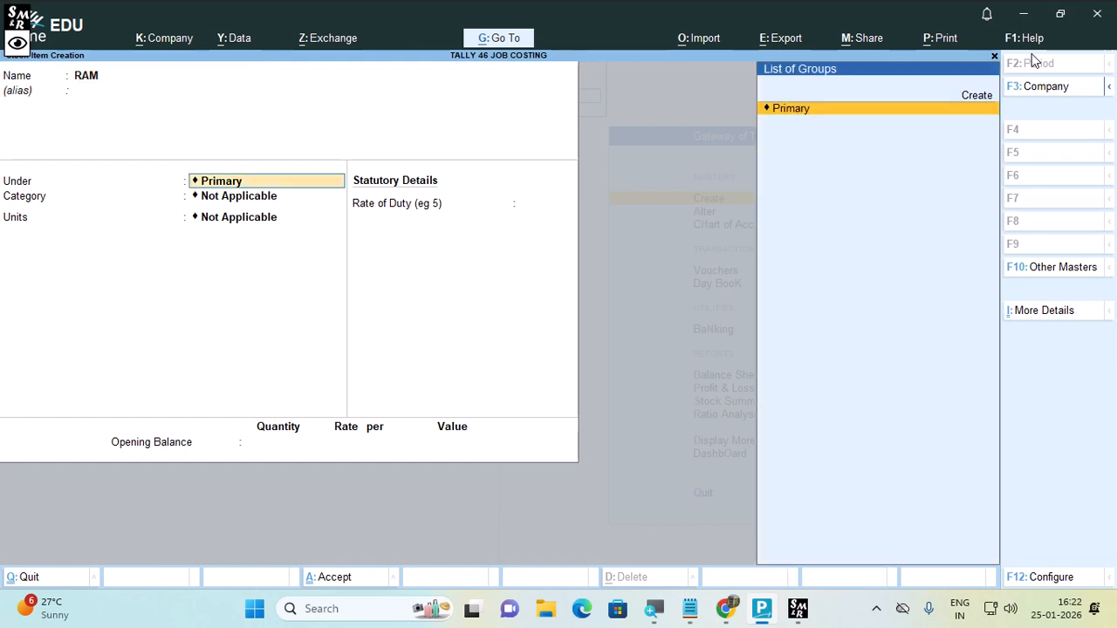
{"action": "key", "text": "Return"}
{"action": "key", "text": "Return"}
{"action": "key", "text": "Down"}
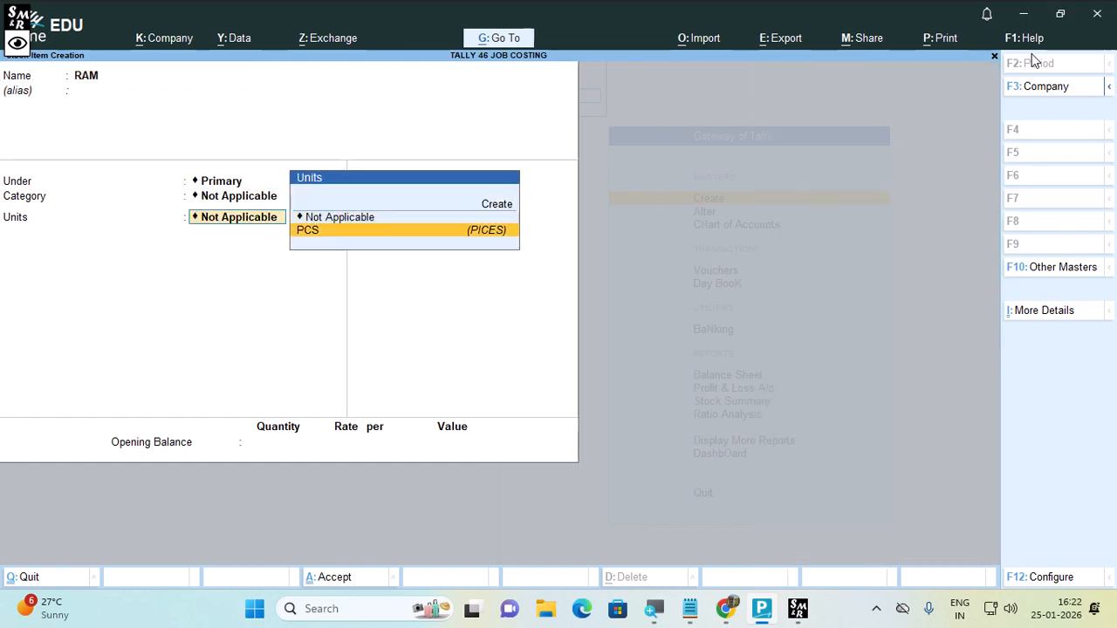
{"action": "key", "text": "Return"}
{"action": "key", "text": "Return"}
{"action": "key", "text": "Return"}
{"action": "key", "text": "Return"}
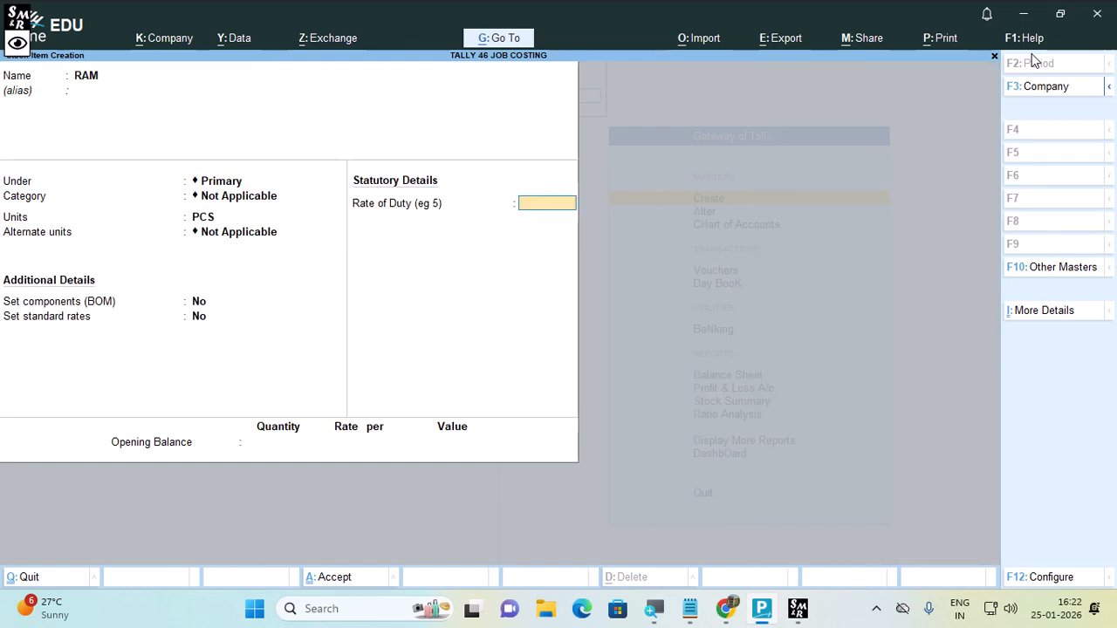
{"action": "key", "text": "Return"}
{"action": "key", "text": "Return"}
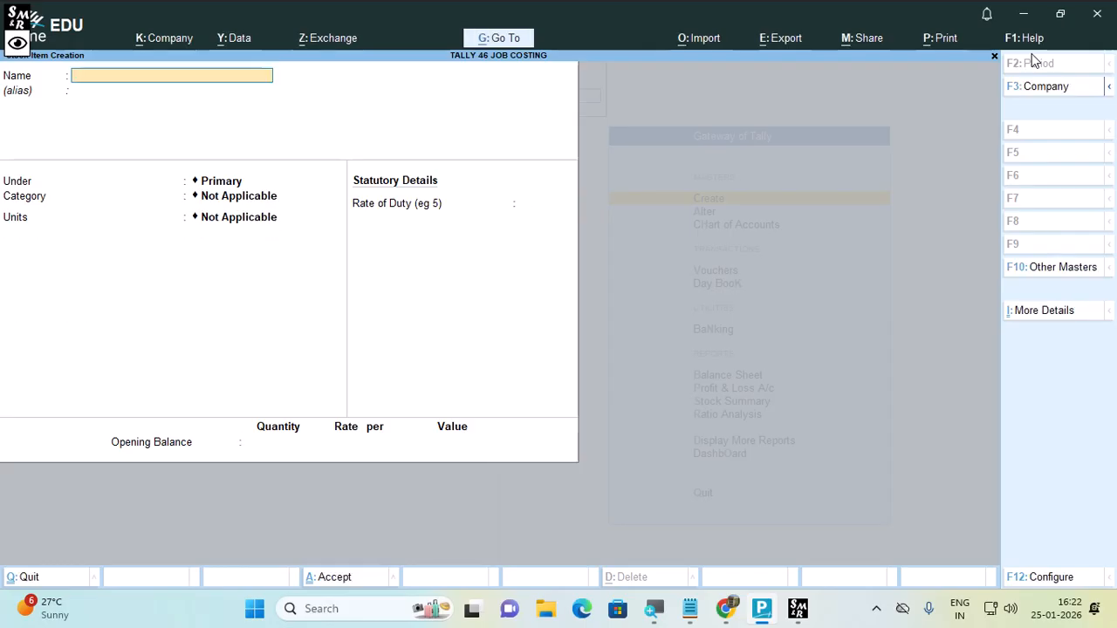
Step: Create a stock item named CPU under Primary, measured in PCS, with no category, BOM, standard rates or opening balance
{"action": "type", "text": "CPU"}
{"action": "key", "text": "Return"}
{"action": "key", "text": "Return"}
{"action": "key", "text": "Return"}
{"action": "key", "text": "Return"}
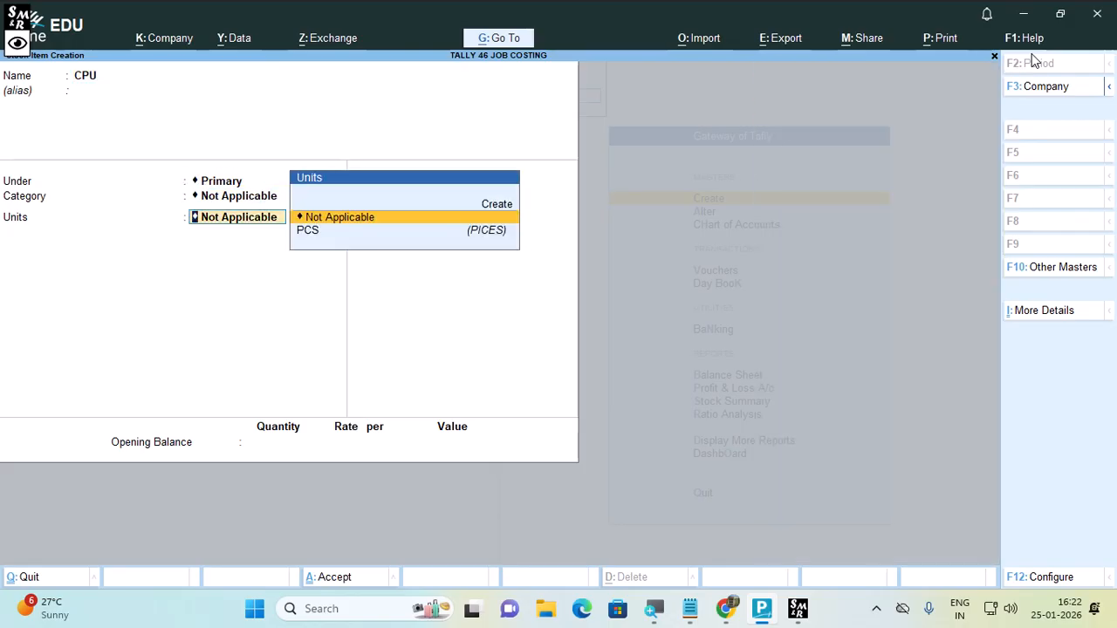
{"action": "key", "text": "Down"}
{"action": "key", "text": "Return"}
{"action": "key", "text": "Return"}
{"action": "key", "text": "Return"}
{"action": "key", "text": "Return"}
{"action": "key", "text": "Return"}
{"action": "key", "text": "Return"}
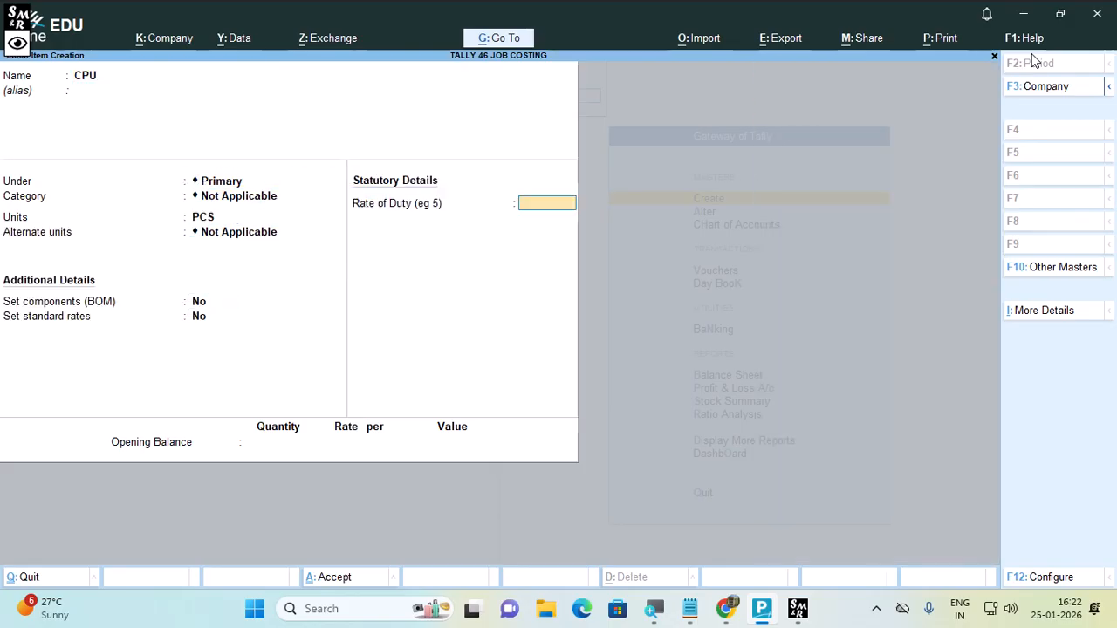
{"action": "key", "text": "Return"}
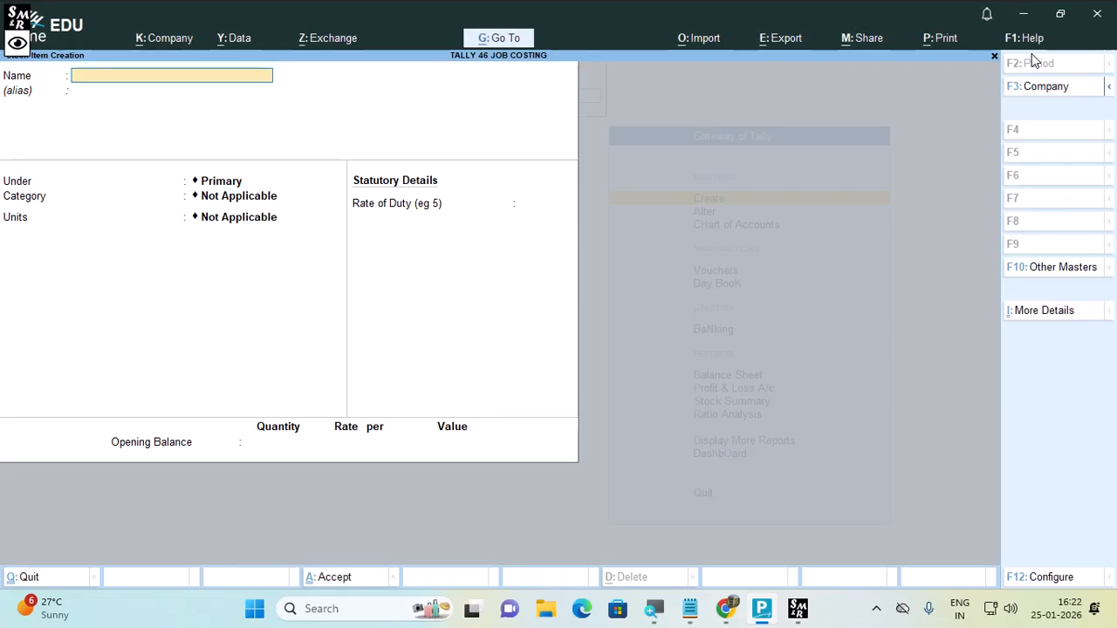
Step: Create a stock item named MB under Primary with unit PCS, keeping category and alternate units Not Applicable
{"action": "type", "text": "MB"}
{"action": "key", "text": "Return"}
{"action": "key", "text": "Return"}
{"action": "key", "text": "Return"}
{"action": "key", "text": "Return"}
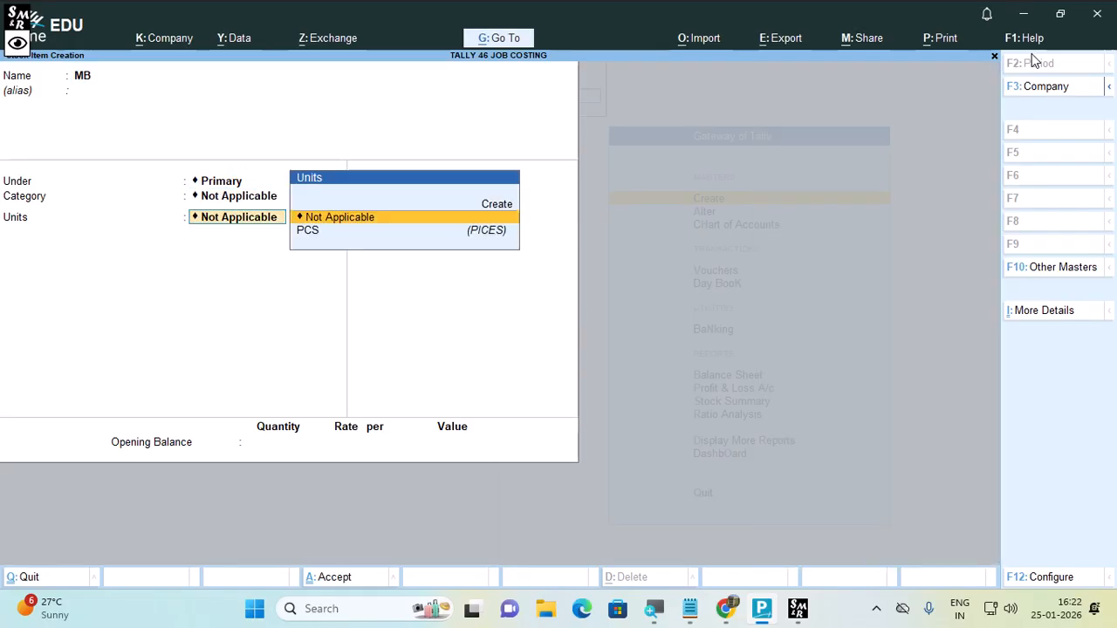
{"action": "key", "text": "Down"}
{"action": "key", "text": "Return"}
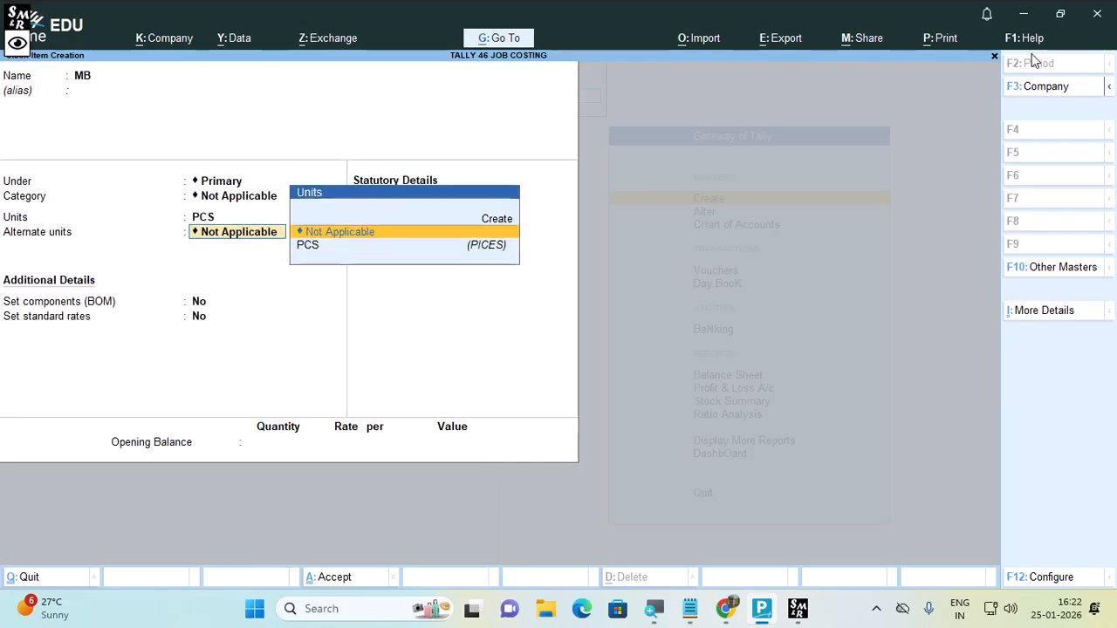
{"action": "key", "text": "Return"}
{"action": "key", "text": "Return"}
{"action": "key", "text": "Return"}
{"action": "key", "text": "Return"}
{"action": "key", "text": "Return"}
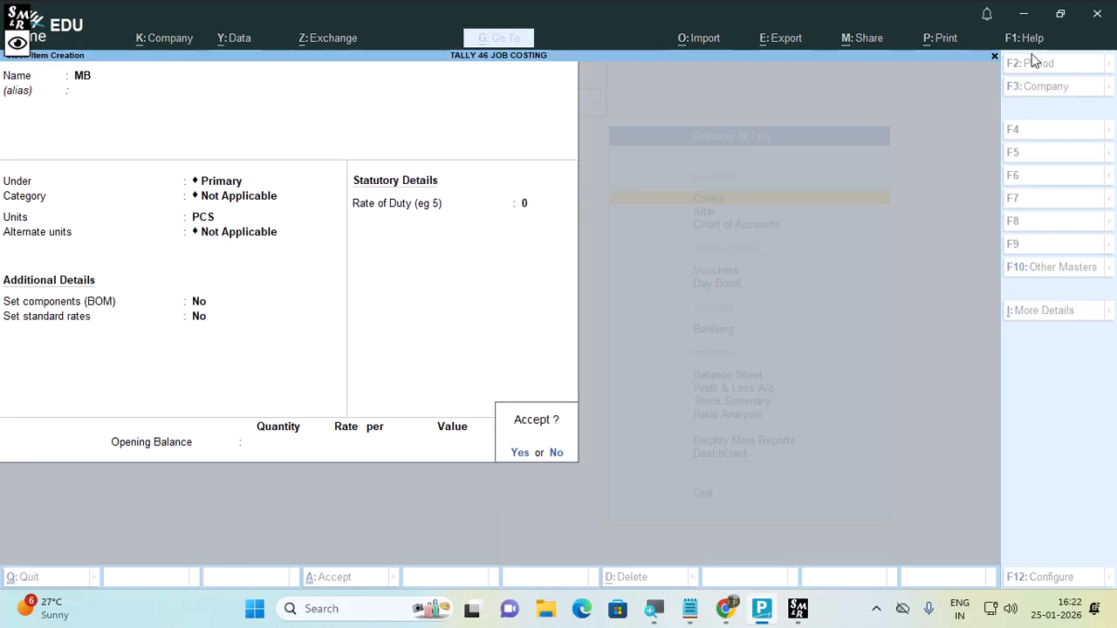
{"action": "key", "text": "Return"}
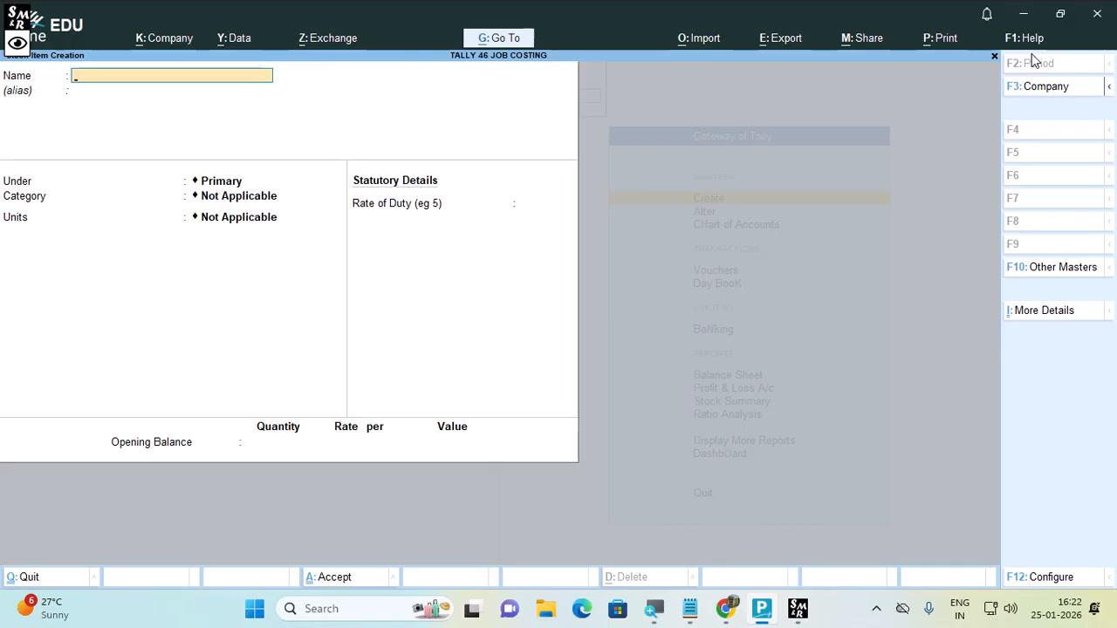
Step: Create a stock item named MOUSE under Primary with unit PCS and no opening balance
{"action": "type", "text": "MOUSE"}
{"action": "key", "text": "Return"}
{"action": "key", "text": "Return"}
{"action": "key", "text": "Return"}
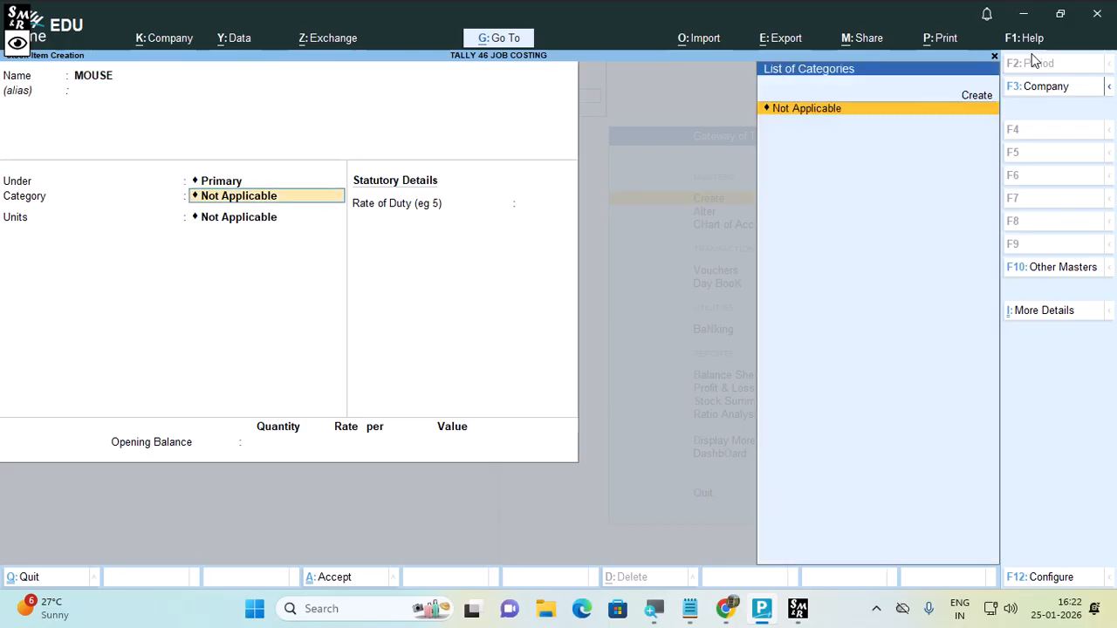
{"action": "key", "text": "Return"}
{"action": "key", "text": "Down"}
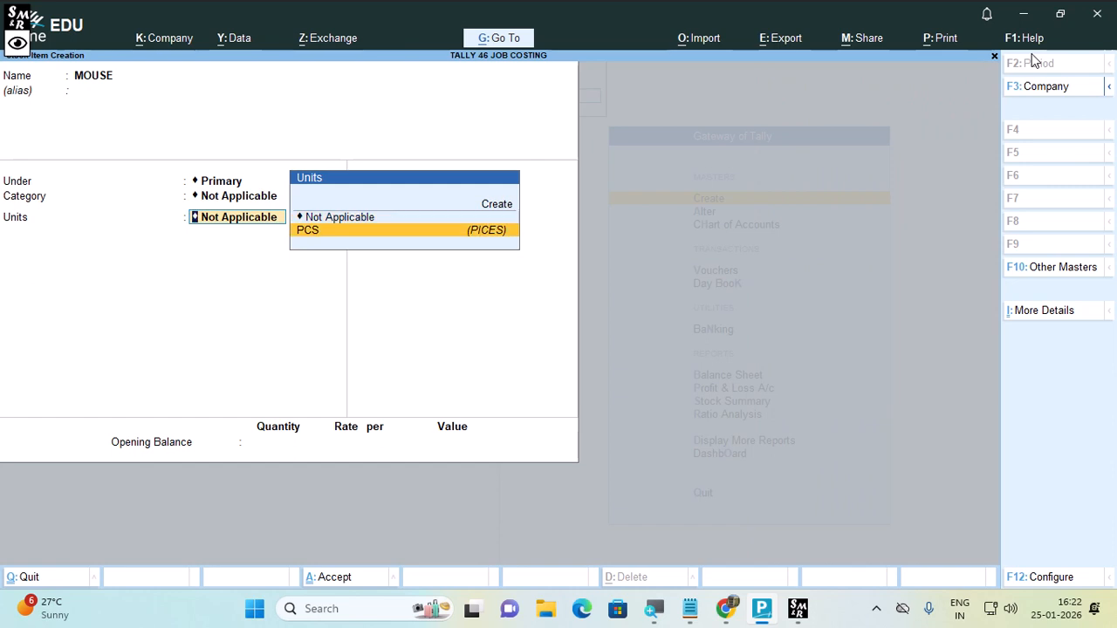
{"action": "key", "text": "Return"}
{"action": "key", "text": "Return"}
{"action": "key", "text": "Return"}
{"action": "key", "text": "Return"}
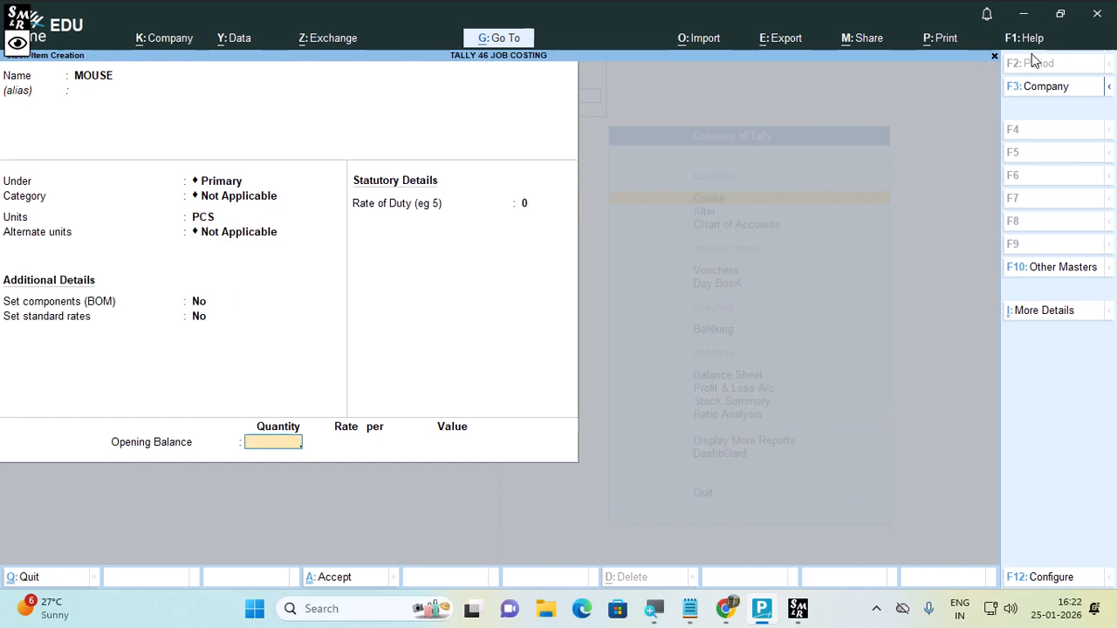
{"action": "key", "text": "Return"}
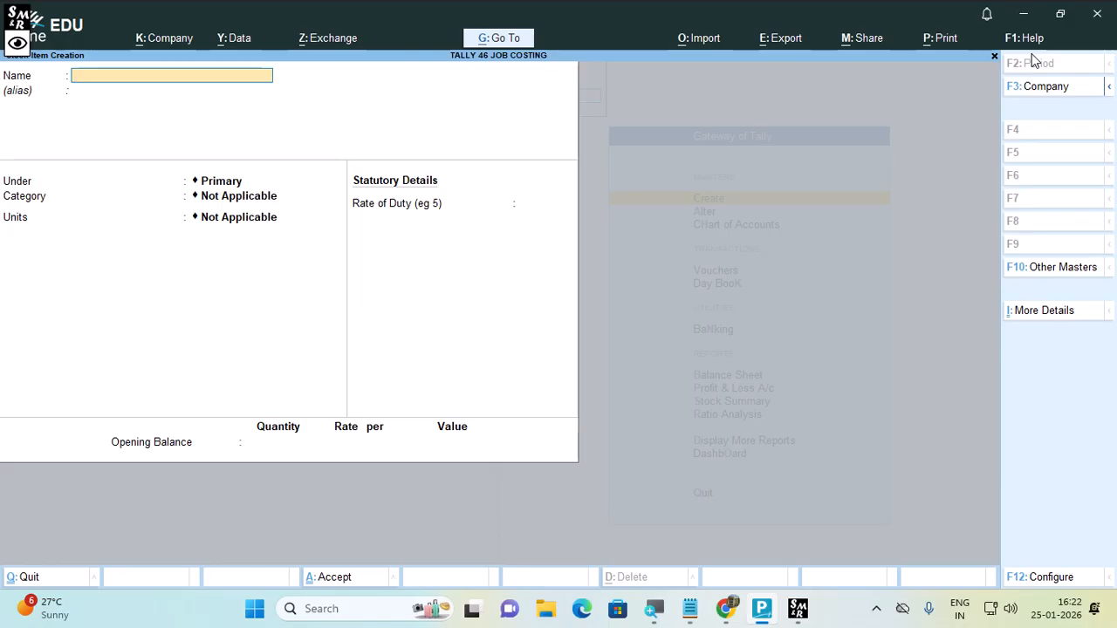
Step: Create a stock item named KB under Primary with unit PCS and no opening balance, and leave stock item creation
{"action": "type", "text": "KB"}
{"action": "key", "text": "Return"}
{"action": "key", "text": "Return"}
{"action": "key", "text": "Return"}
{"action": "key", "text": "Return"}
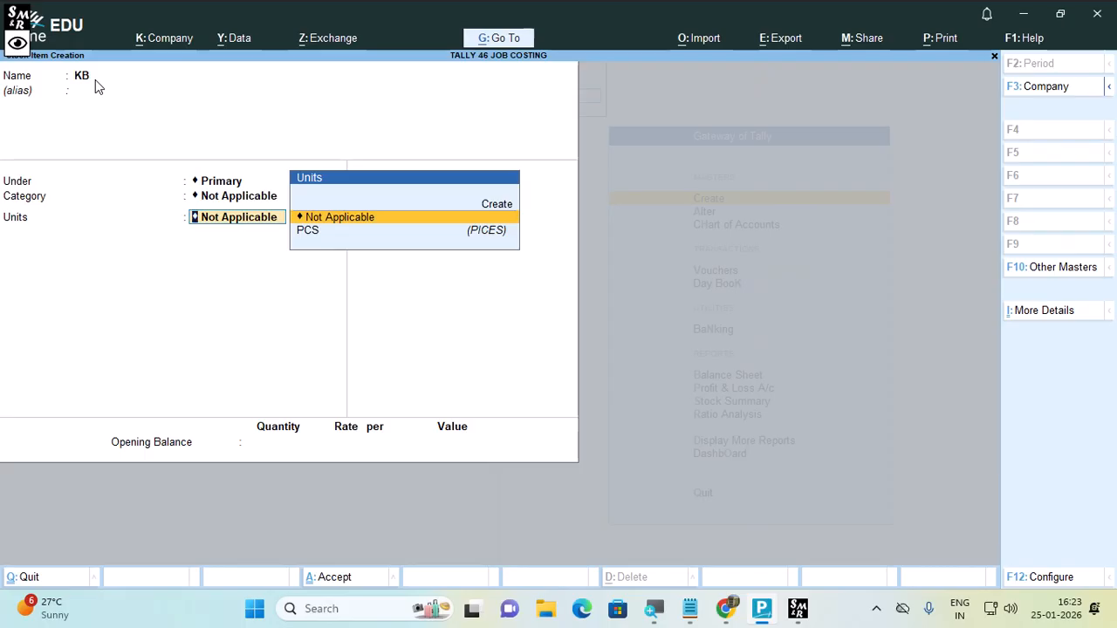
{"action": "key", "text": "Down"}
{"action": "key", "text": "Return"}
{"action": "key", "text": "Return"}
{"action": "key", "text": "Return"}
{"action": "key", "text": "Return"}
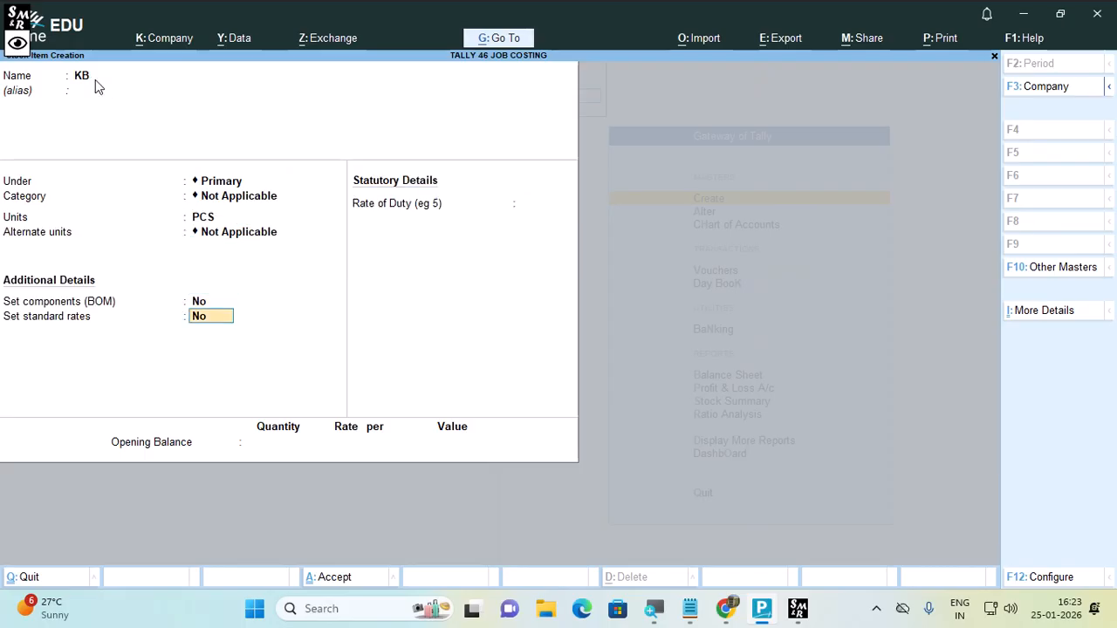
{"action": "key", "text": "Return"}
{"action": "key", "text": "Return"}
{"action": "key", "text": "Return"}
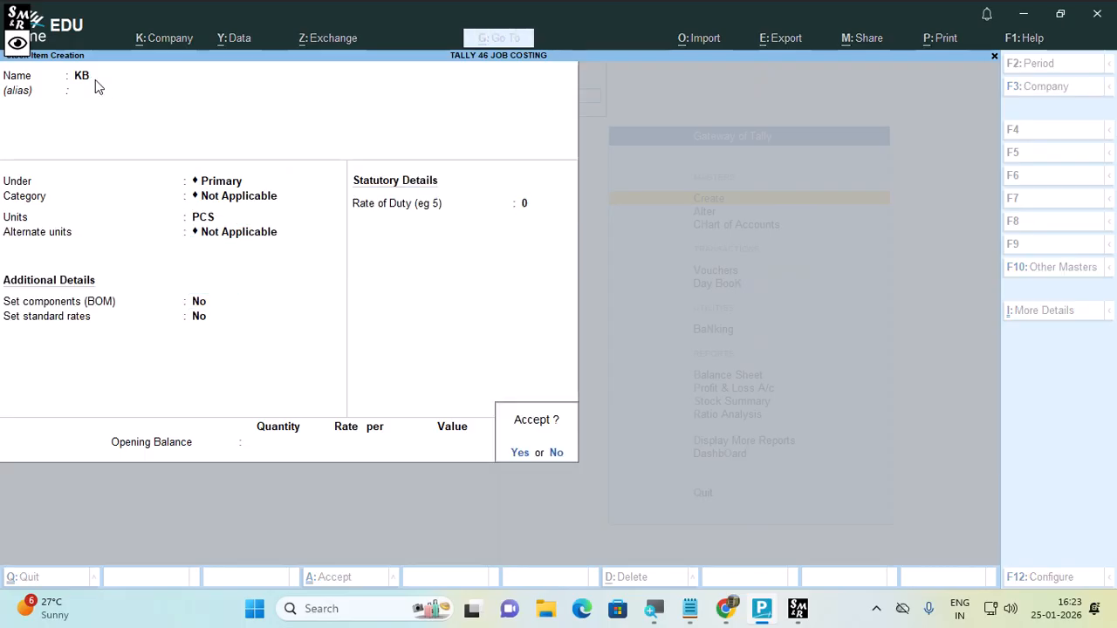
{"action": "key", "text": "Return"}
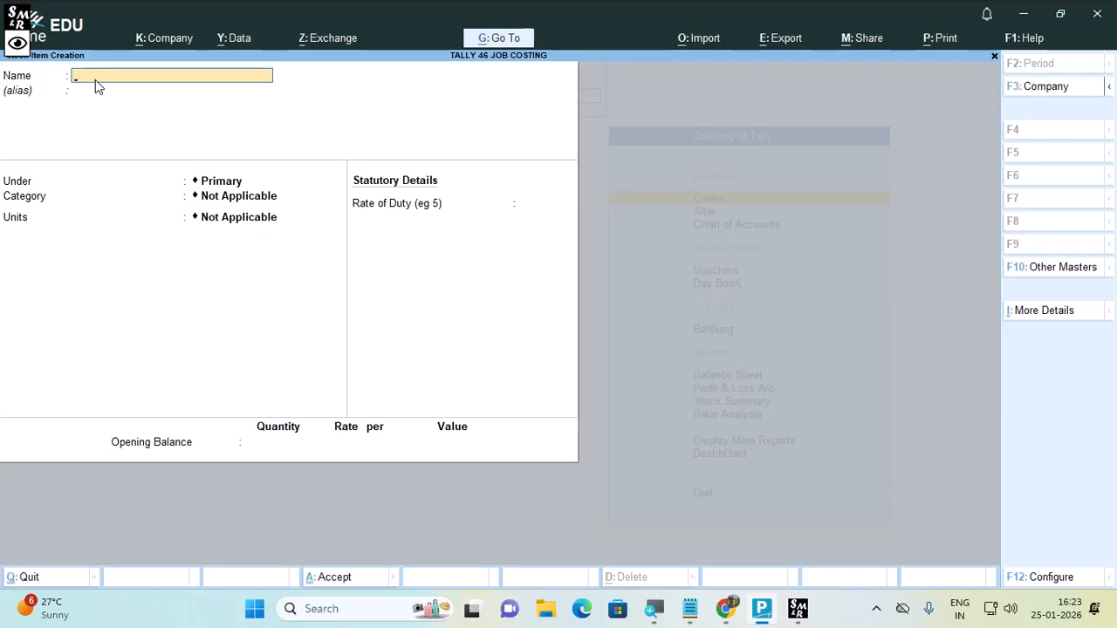
{"action": "key", "text": "Escape"}
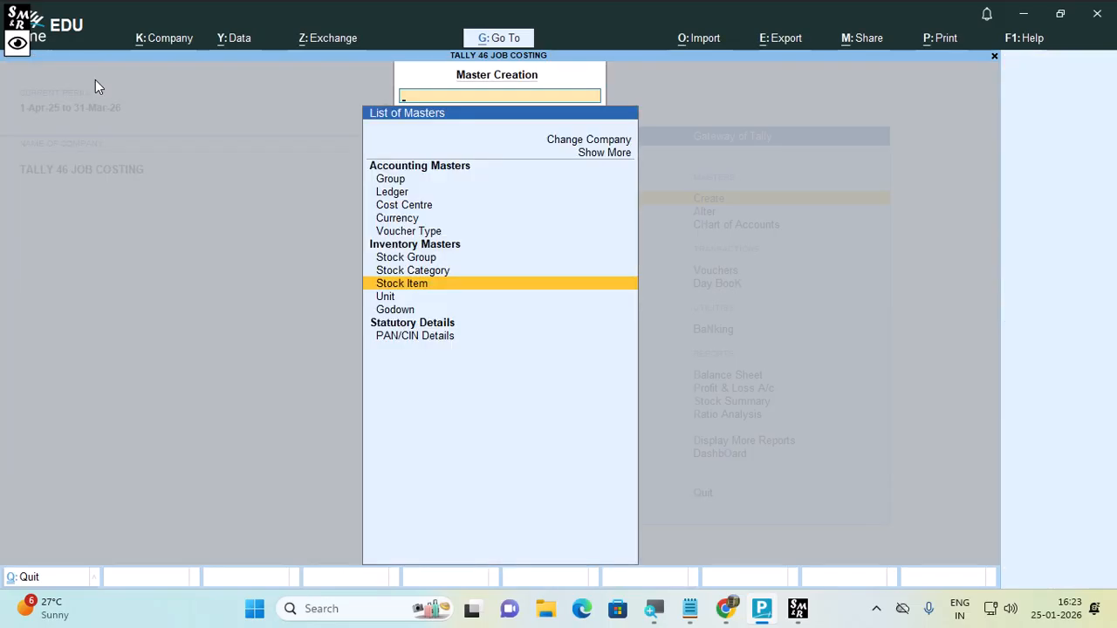
Step: Begin a new ledger named PURCHASE under Purchase Accounts, with inventory values affected and additional-cost appropriation Not Applicable
{"action": "key", "text": "Up"}
{"action": "key", "text": "Up"}
{"action": "key", "text": "Up"}
{"action": "key", "text": "Up"}
{"action": "key", "text": "Up"}
{"action": "key", "text": "Up"}
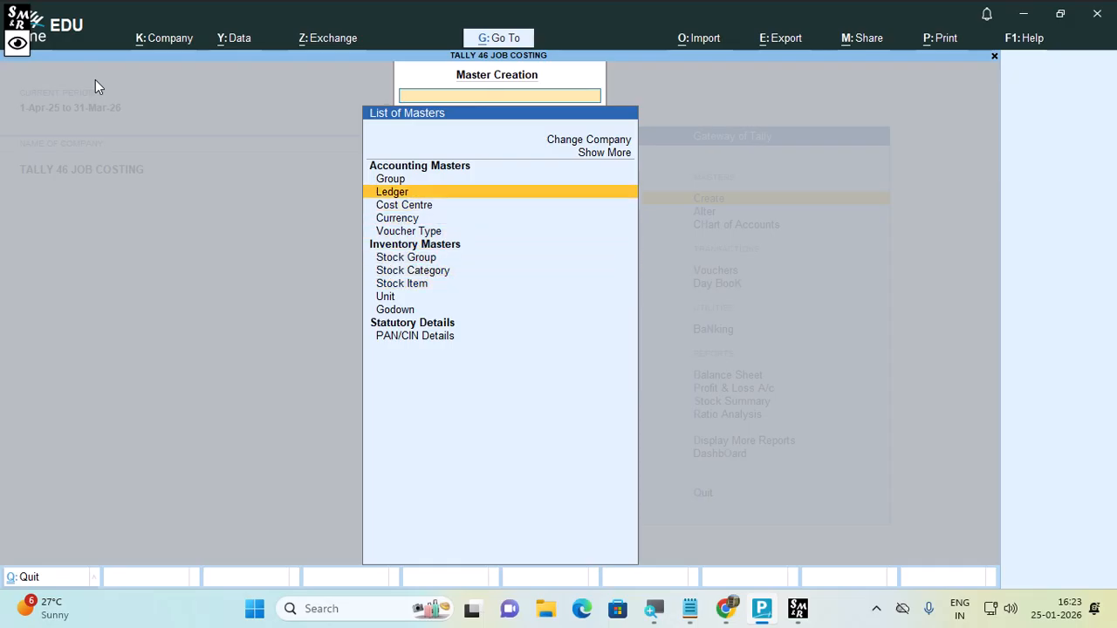
{"action": "key", "text": "Return"}
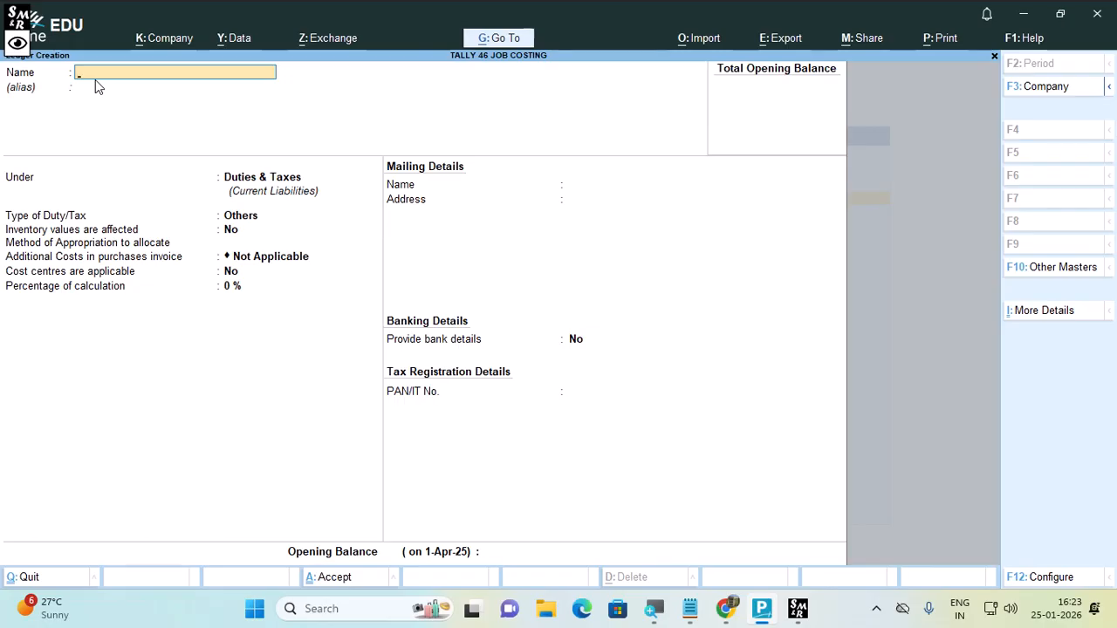
{"action": "type", "text": "PURCHASE"}
{"action": "key", "text": "Return"}
{"action": "key", "text": "Return"}
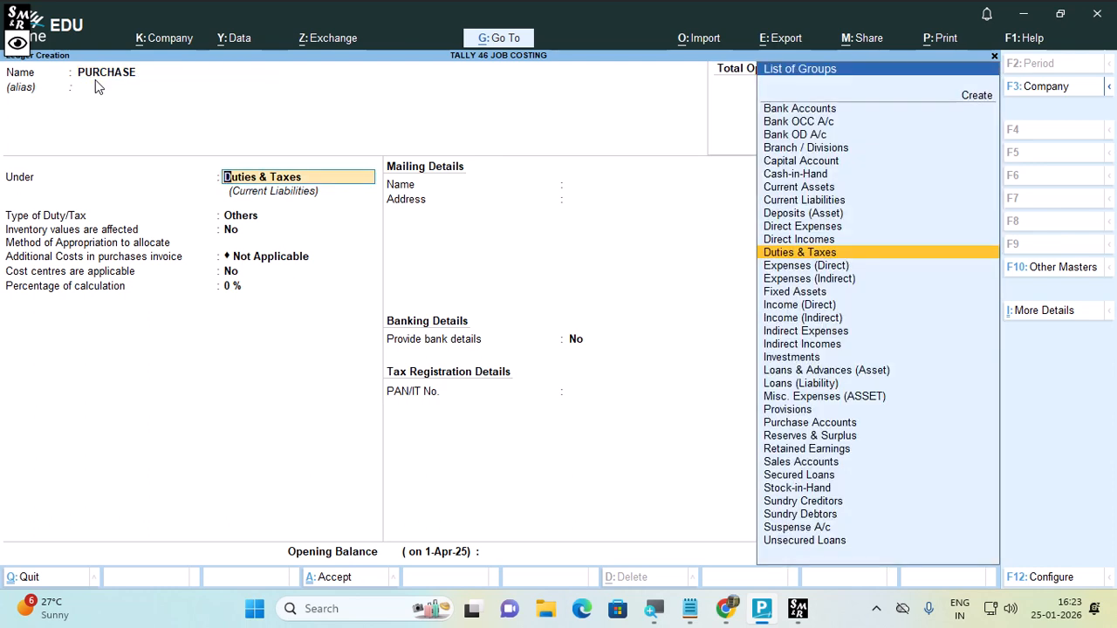
{"action": "type", "text": "PUR"}
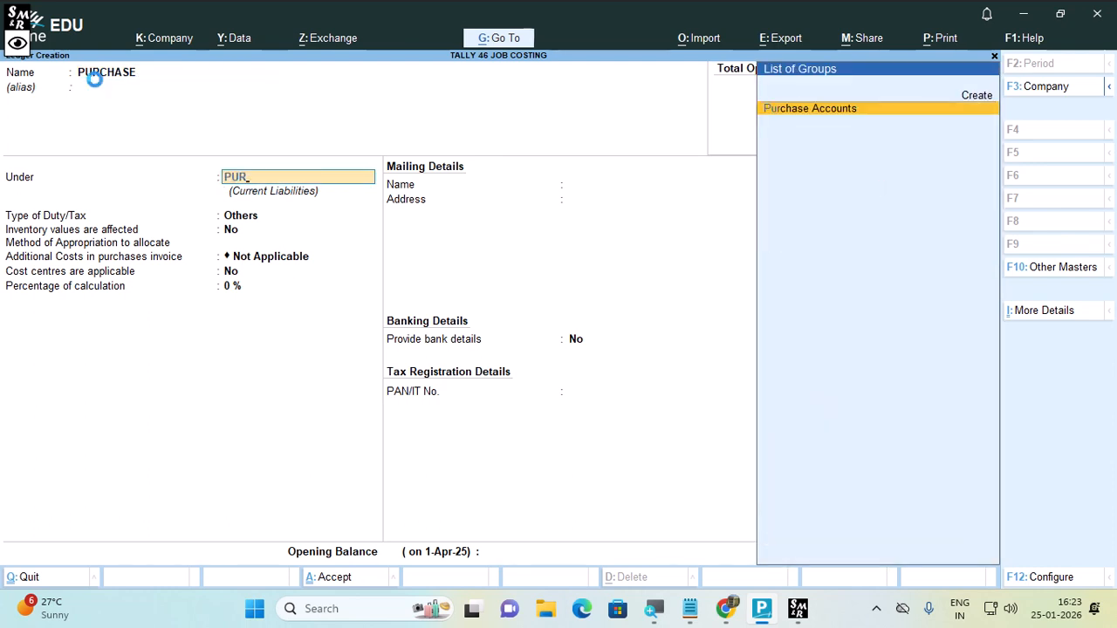
{"action": "key", "text": "Return"}
{"action": "key", "text": "Return"}
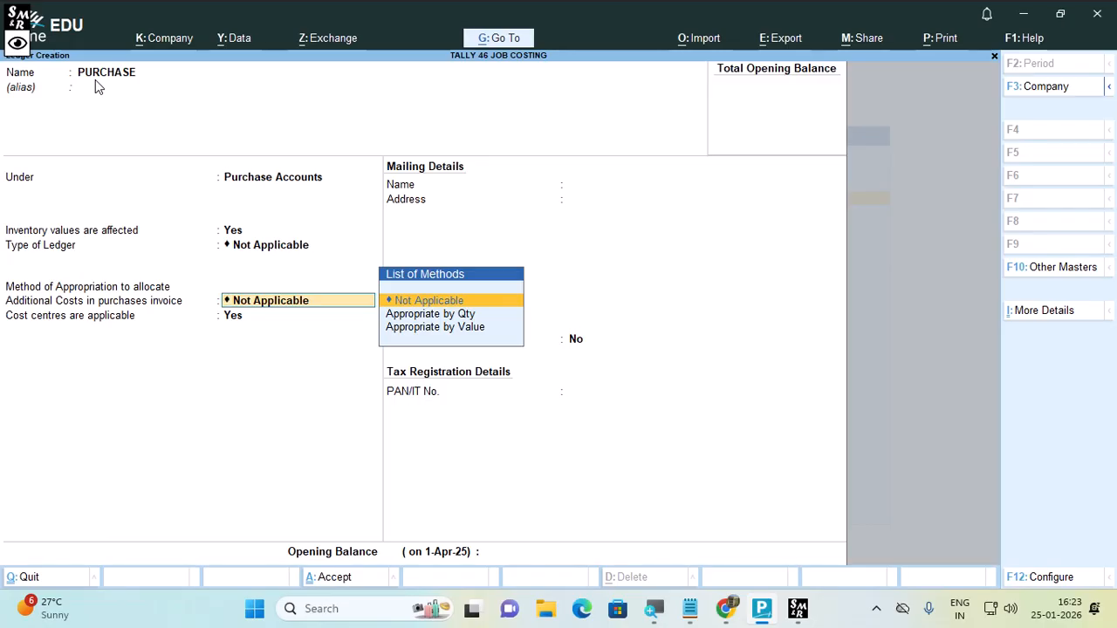
{"action": "key", "text": "Return"}
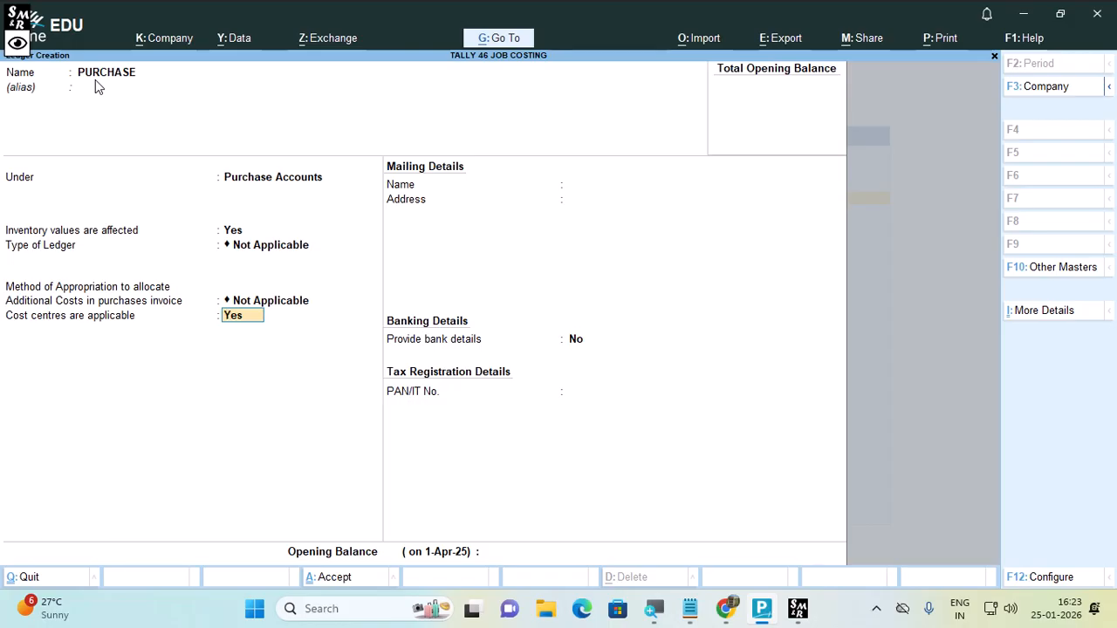
Step: Set cost centres applicable to No for the PURCHASE ledger and save it
{"action": "key", "text": "n"}
{"action": "key", "text": "Return"}
{"action": "key", "text": "Return"}
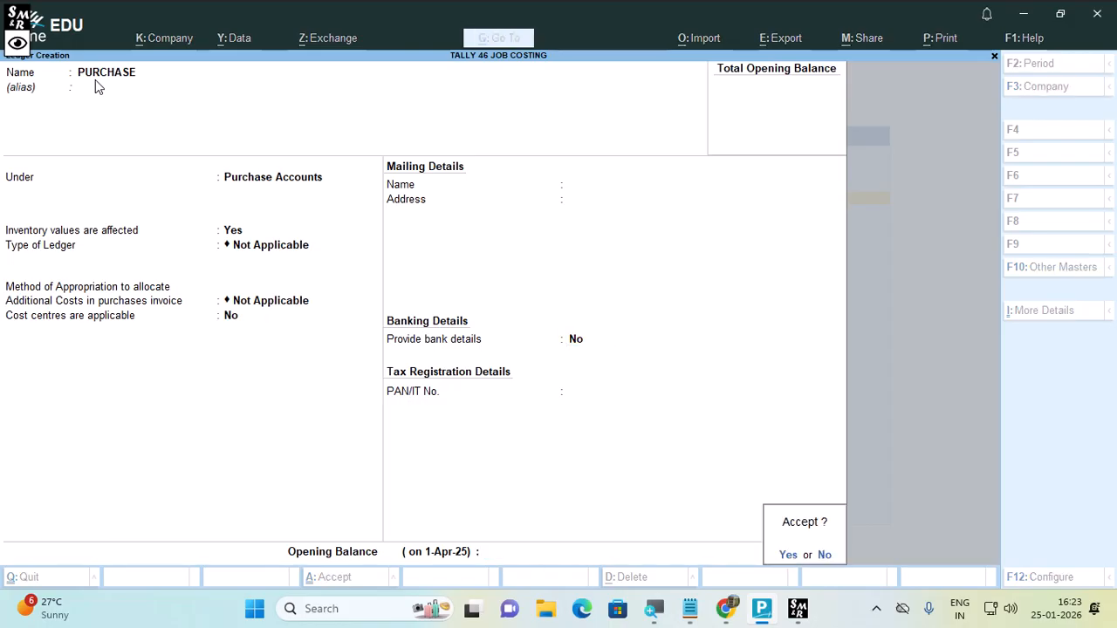
{"action": "key", "text": "Return"}
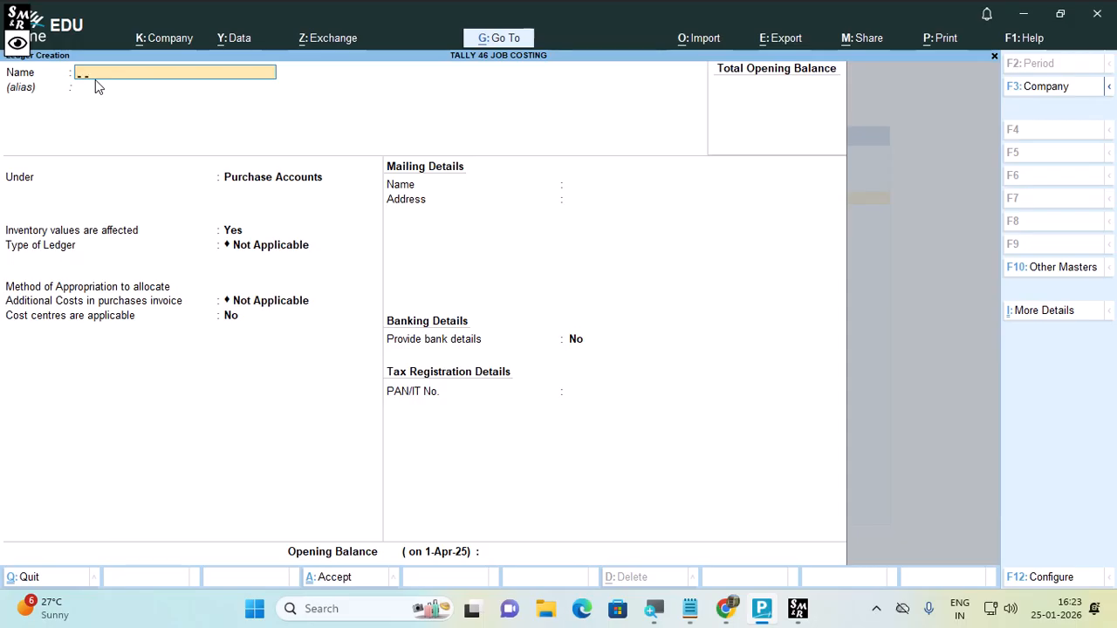
Step: Begin a new ledger named SS TEC under the Sundry Creditors group
{"action": "type", "text": "SS TEC"}
{"action": "key", "text": "Return"}
{"action": "key", "text": "Return"}
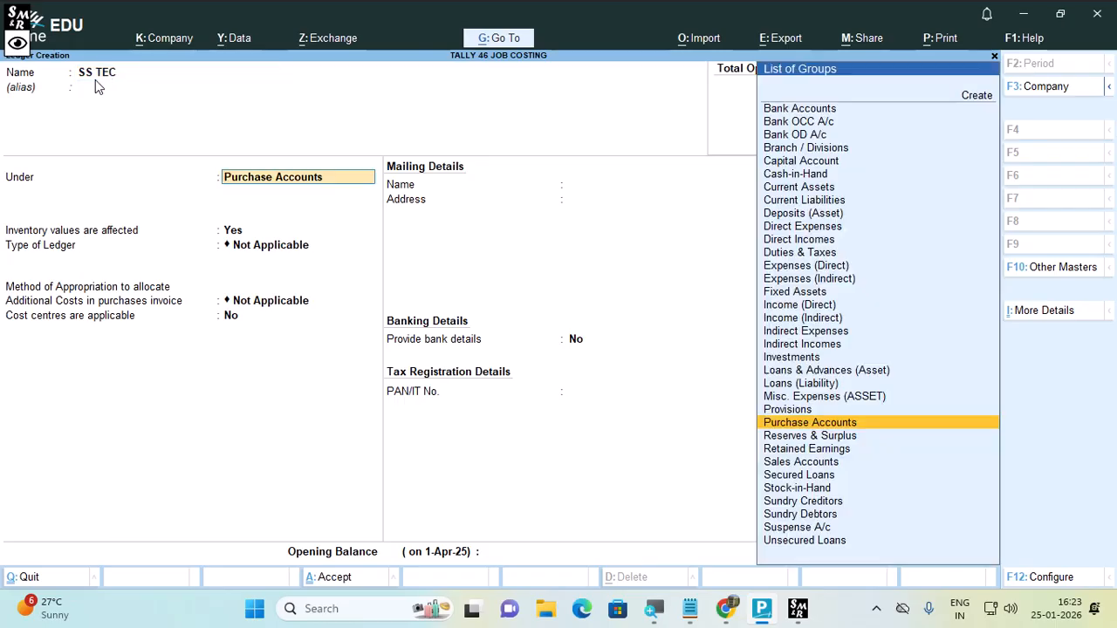
{"action": "type", "text": "SUND"}
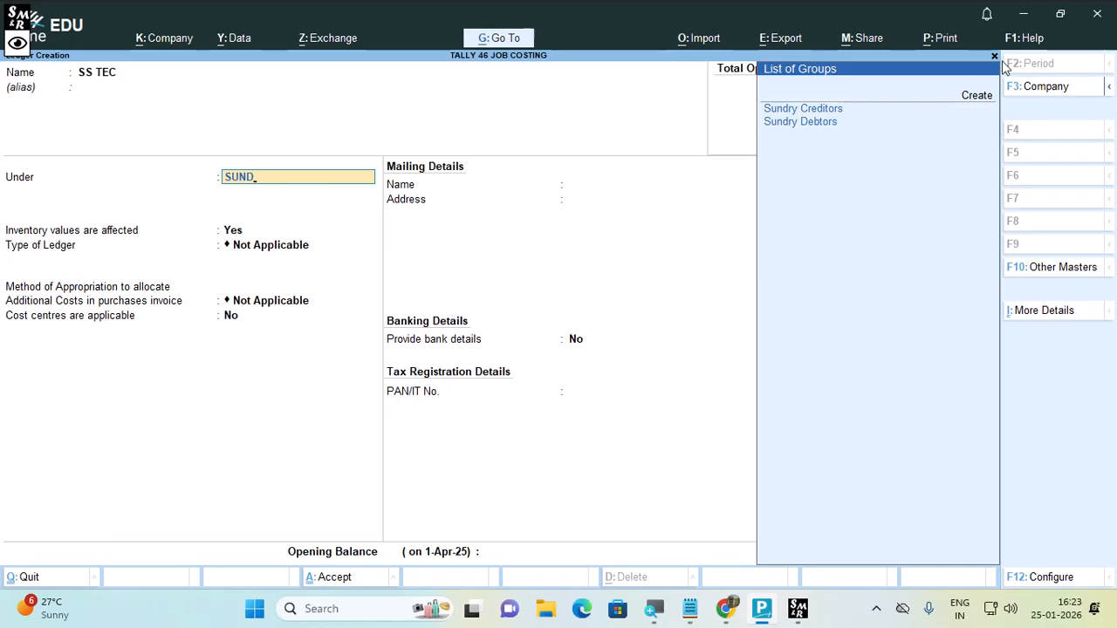
{"action": "key", "text": "Down"}
{"action": "key", "text": "Return"}
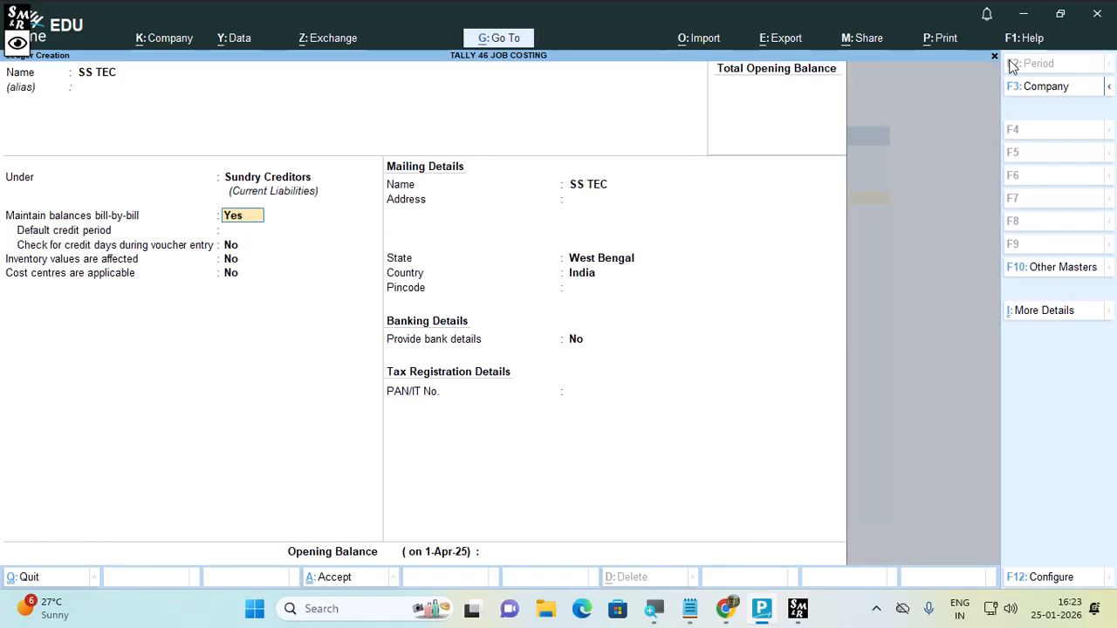
Step: Save the SS TEC ledger with bill-by-bill balances maintained, default details and no opening balance, and return to the Gateway of Tally
{"action": "key", "text": "Return"}
{"action": "key", "text": "Return"}
{"action": "key", "text": "Return"}
{"action": "key", "text": "Return"}
{"action": "key", "text": "Return"}
{"action": "key", "text": "Return"}
{"action": "key", "text": "Return"}
{"action": "key", "text": "Return"}
{"action": "key", "text": "Return"}
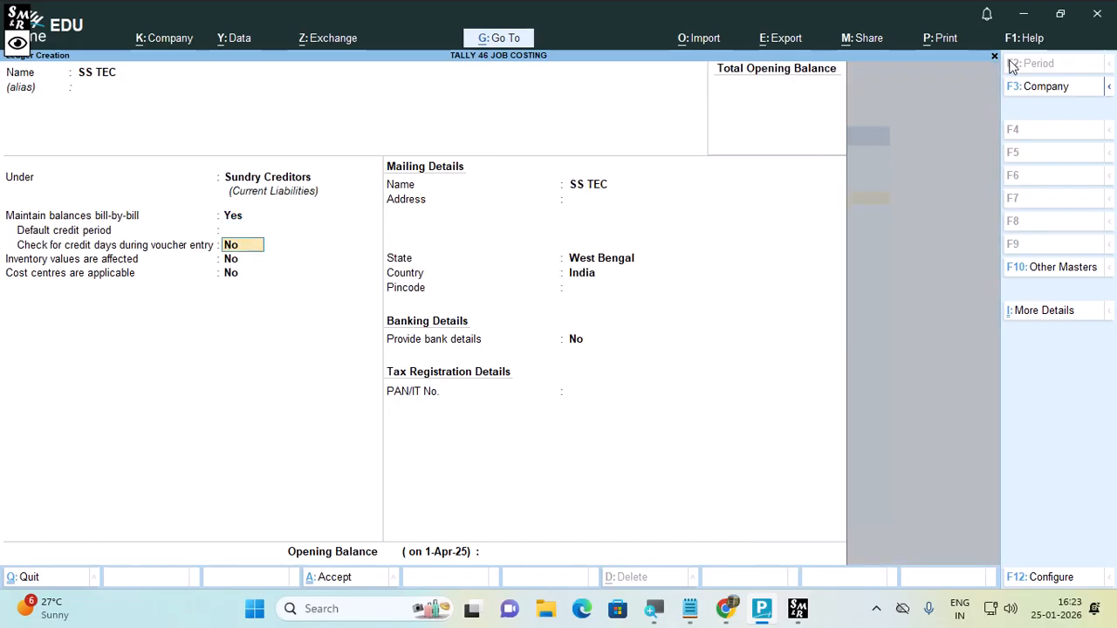
{"action": "key", "text": "Return"}
{"action": "key", "text": "Return"}
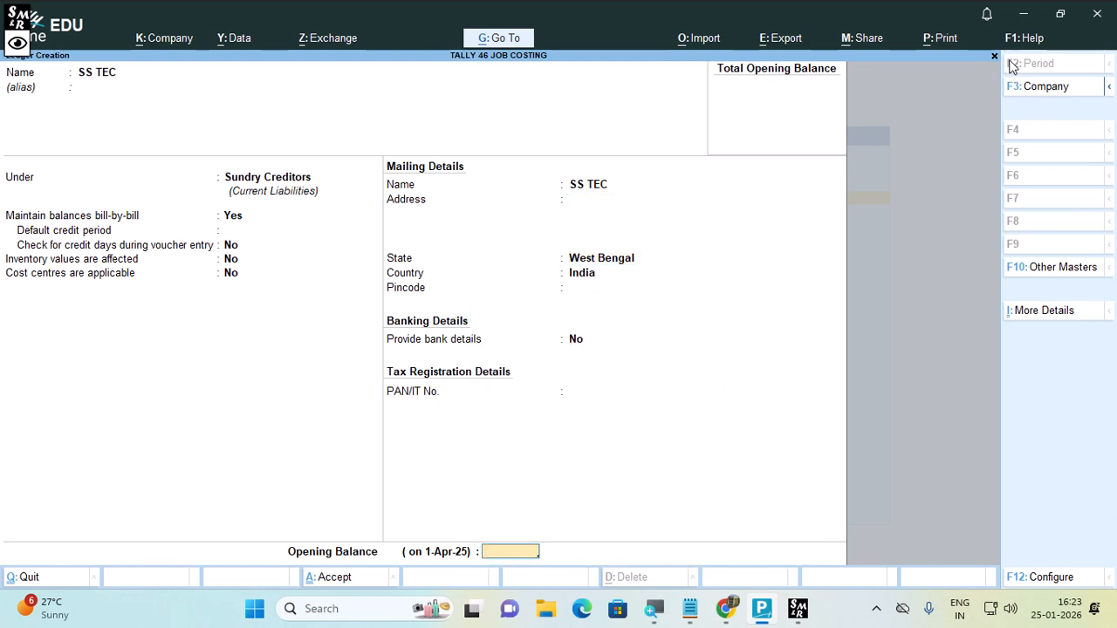
{"action": "key", "text": "Return"}
{"action": "key", "text": "Return"}
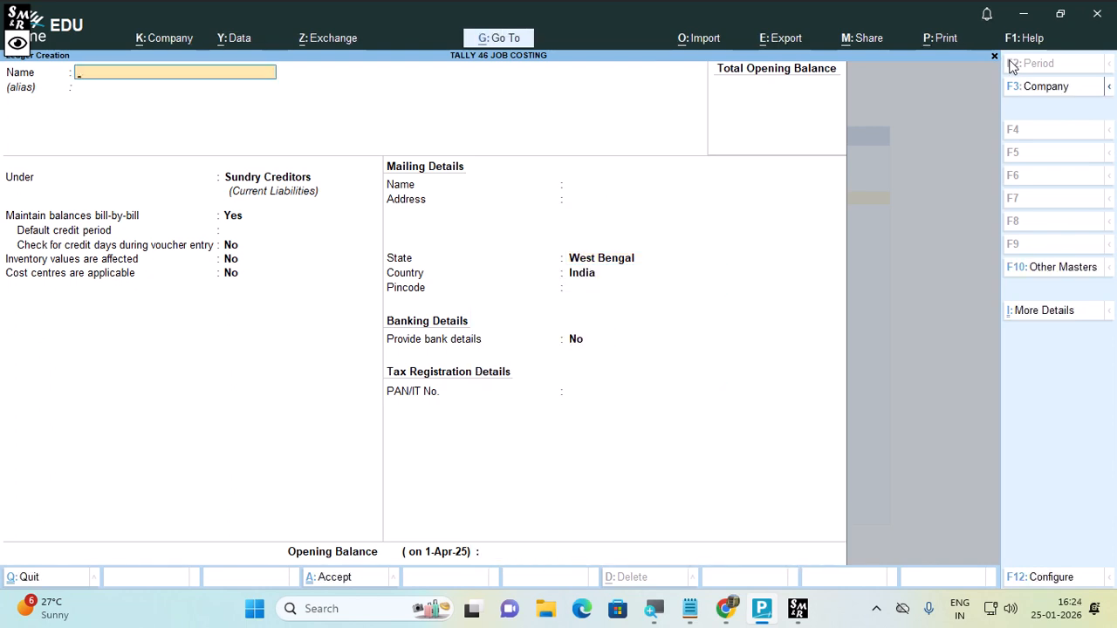
{"action": "key", "text": "Escape"}
{"action": "key", "text": "Escape"}
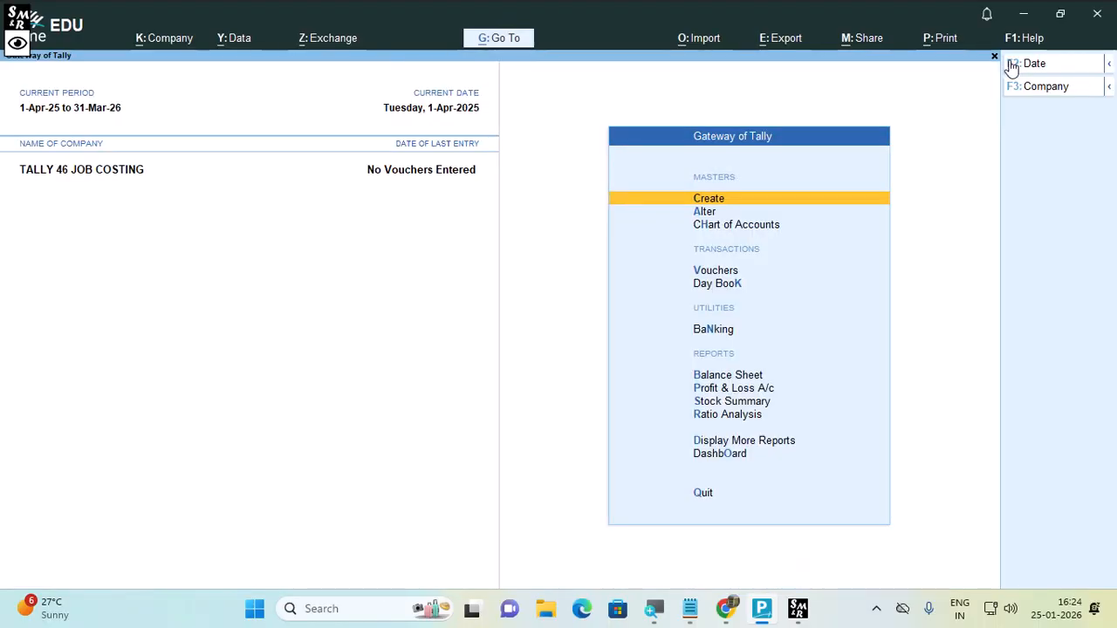
Step: Start a new purchase voucher and switch it to Item Invoice mode
{"action": "key", "text": "v"}
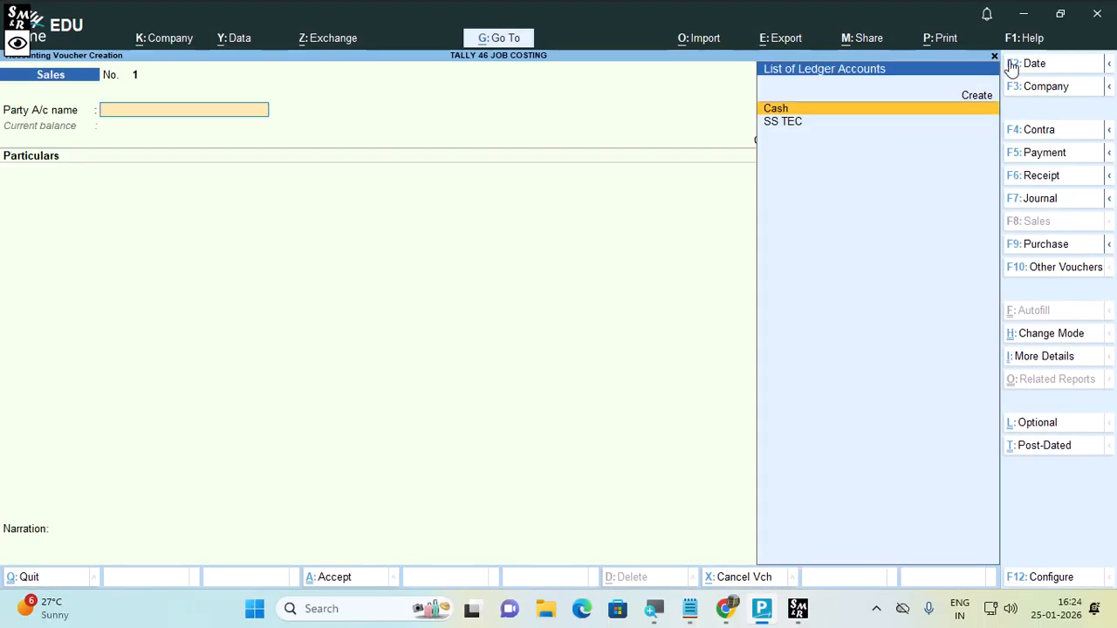
{"action": "key", "text": "F9"}
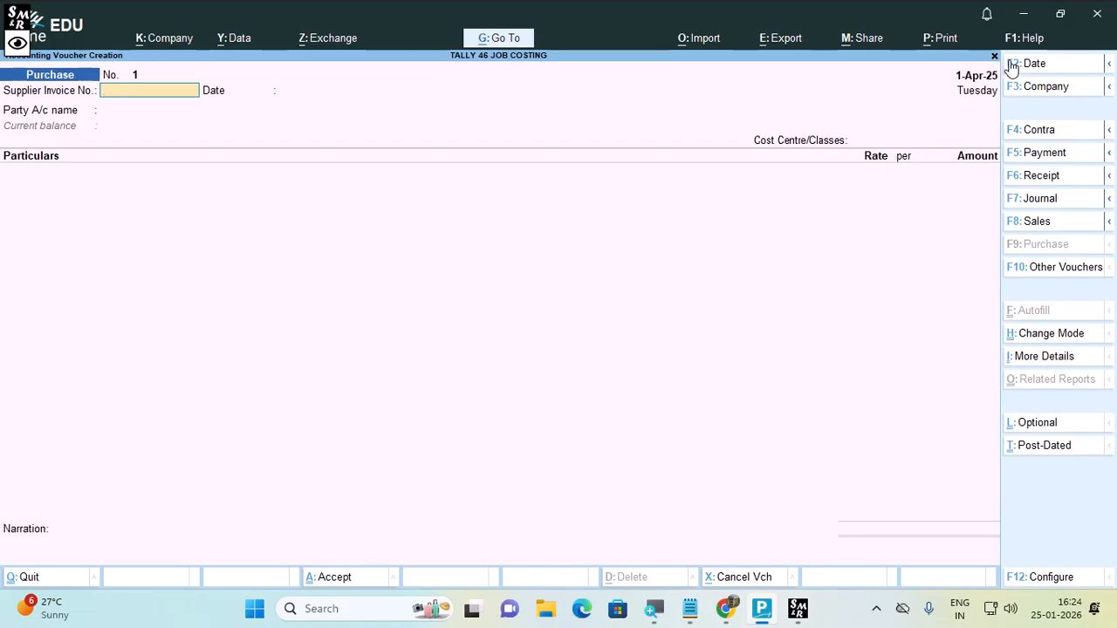
{"action": "key", "text": "ctrl+h"}
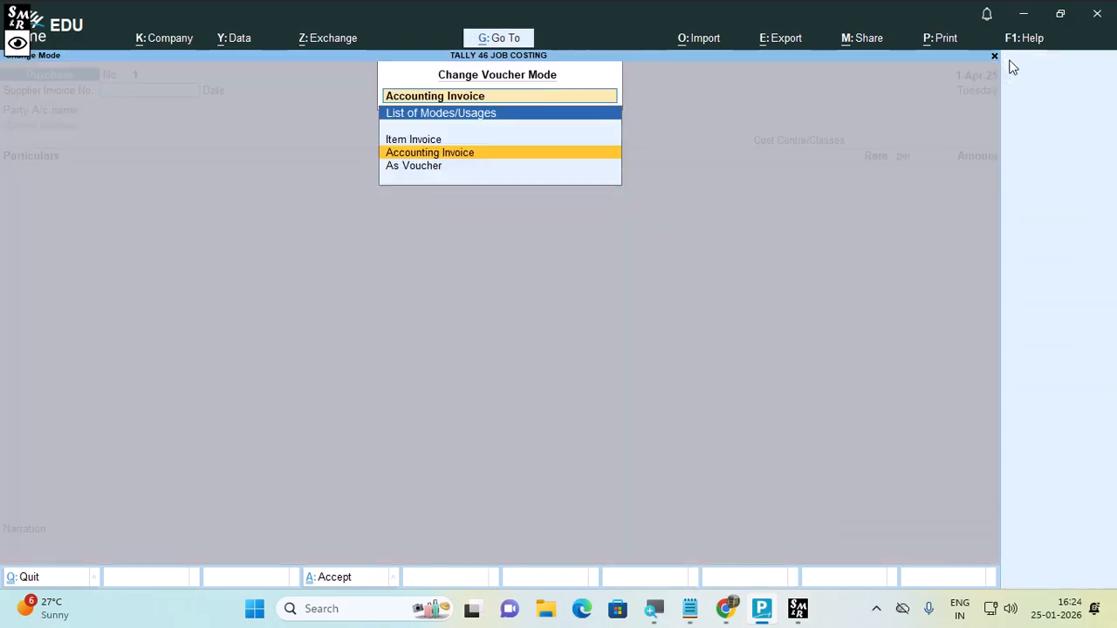
{"action": "key", "text": "Up"}
{"action": "key", "text": "Return"}
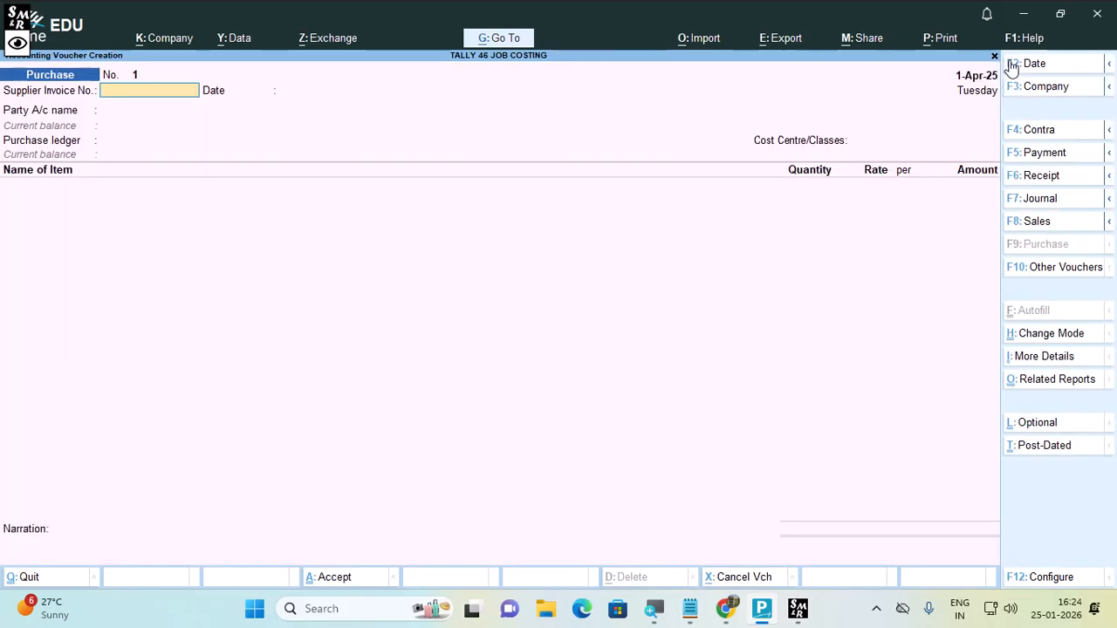
Step: Select SS TEC as the party account, leaving the supplier invoice number blank and accepting the receipt and party details without additions
{"action": "key", "text": "Return"}
{"action": "key", "text": "Return"}
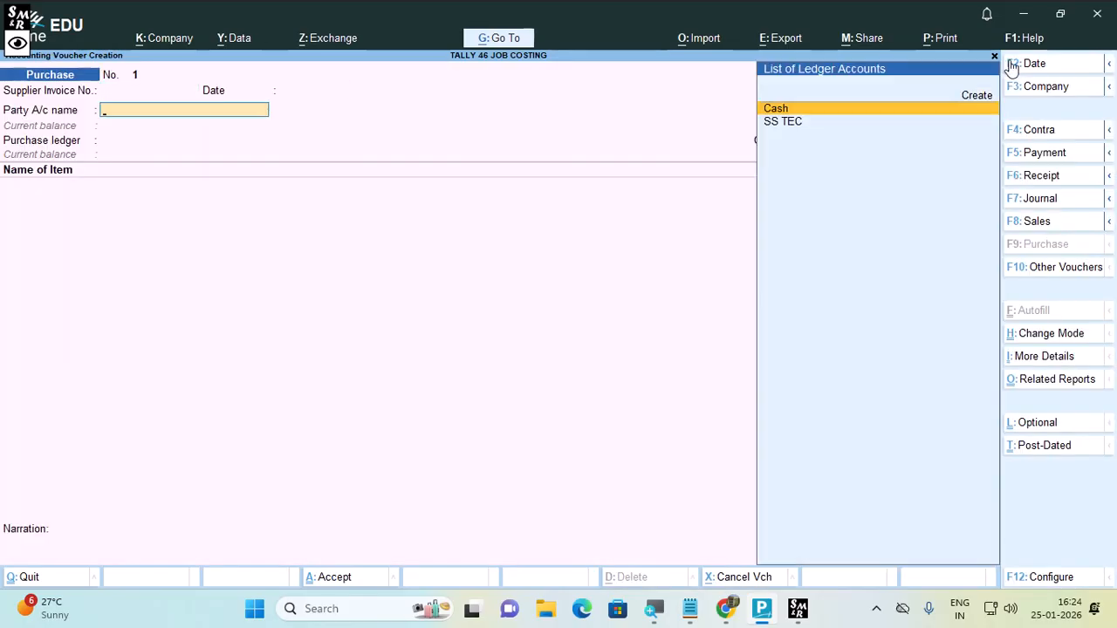
{"action": "type", "text": "SS"}
{"action": "key", "text": "Return"}
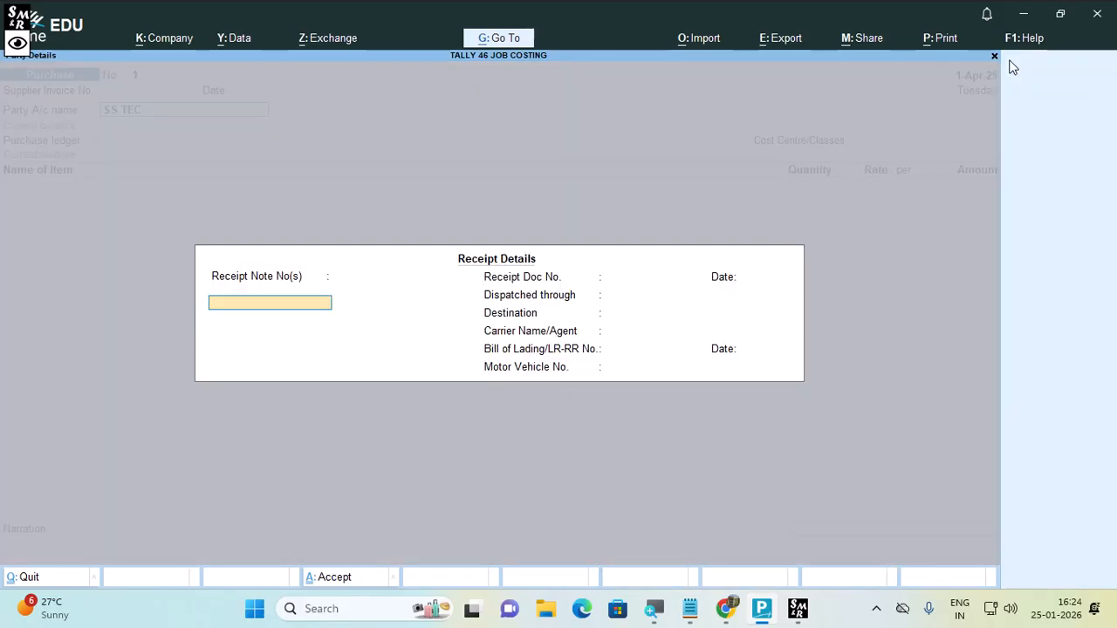
{"action": "key", "text": "Return"}
{"action": "key", "text": "Return"}
{"action": "key", "text": "Return"}
{"action": "key", "text": "Return"}
{"action": "key", "text": "Return"}
{"action": "key", "text": "Return"}
{"action": "key", "text": "Return"}
{"action": "key", "text": "Return"}
{"action": "key", "text": "Return"}
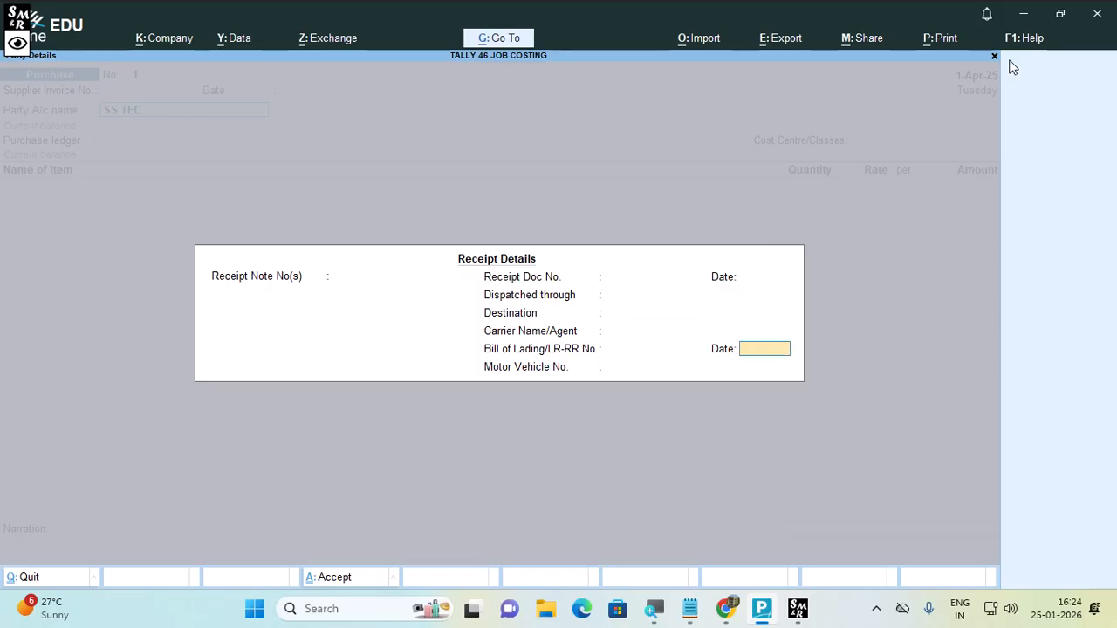
{"action": "key", "text": "Return"}
{"action": "key", "text": "Return"}
{"action": "key", "text": "Return"}
{"action": "key", "text": "Return"}
{"action": "key", "text": "Return"}
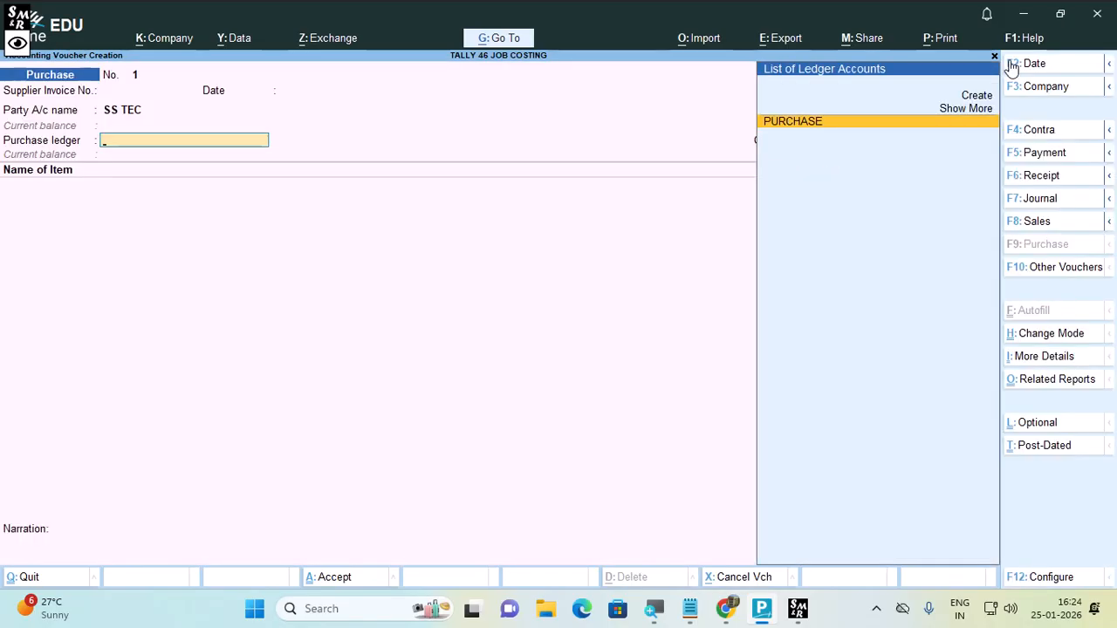
Step: Choose PURCHASE as the purchase ledger and Not Applicable as the cost centre class
{"action": "type", "text": "pur"}
{"action": "key", "text": "Return"}
{"action": "key", "text": "Return"}
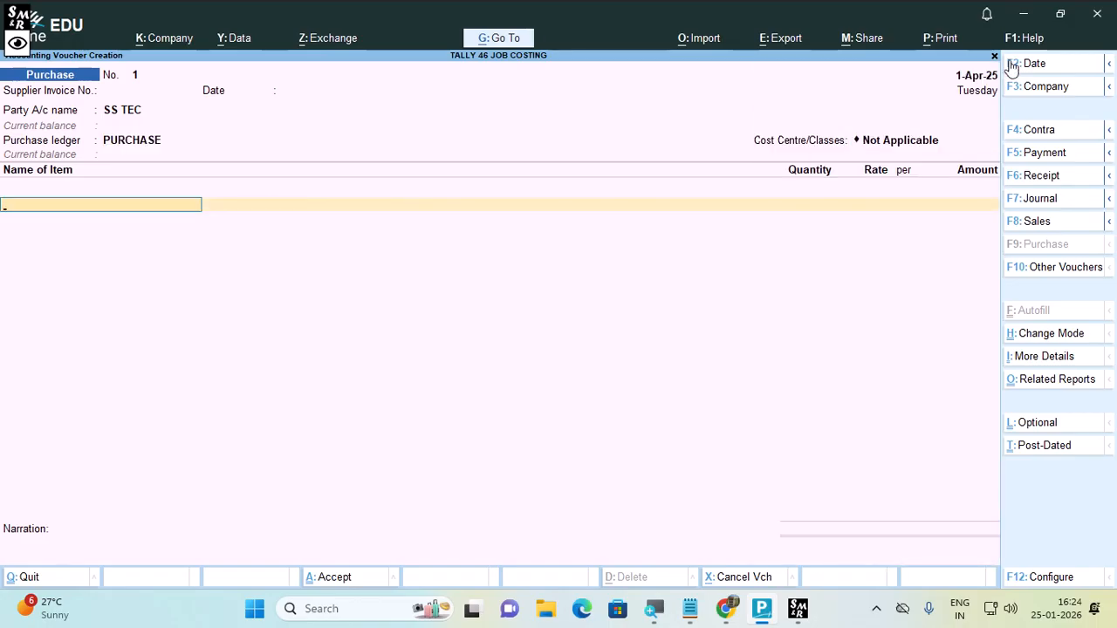
Step: Add the item RAM to the purchase voucher with 15 PCS at a rate of 1,050 in the GARIA godown
{"action": "type", "text": "RAM"}
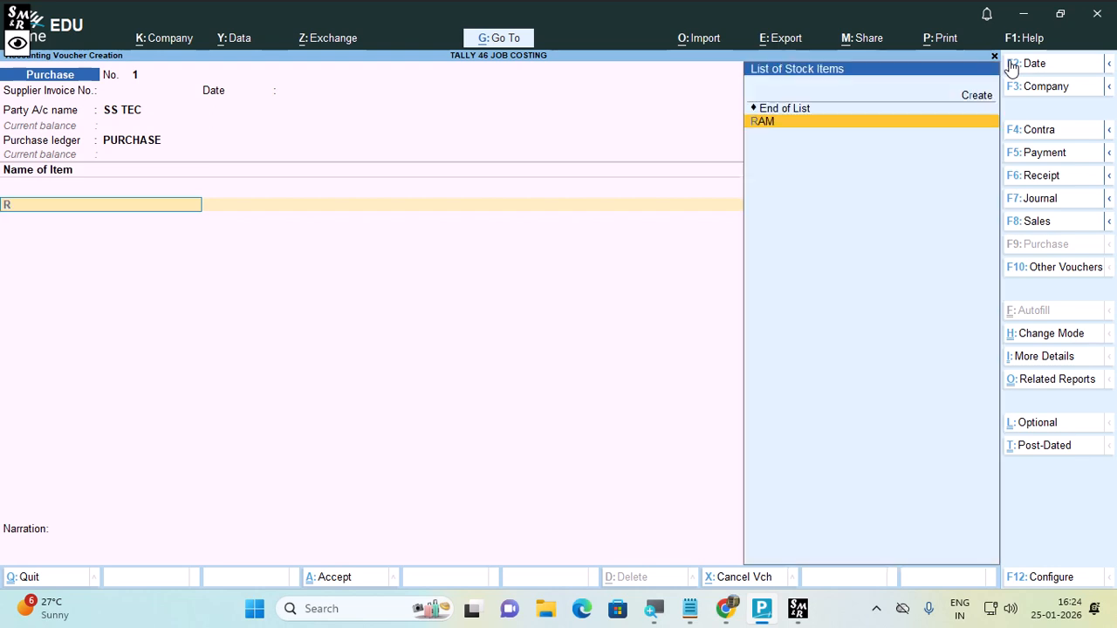
{"action": "key", "text": "Return"}
{"action": "key", "text": "Return"}
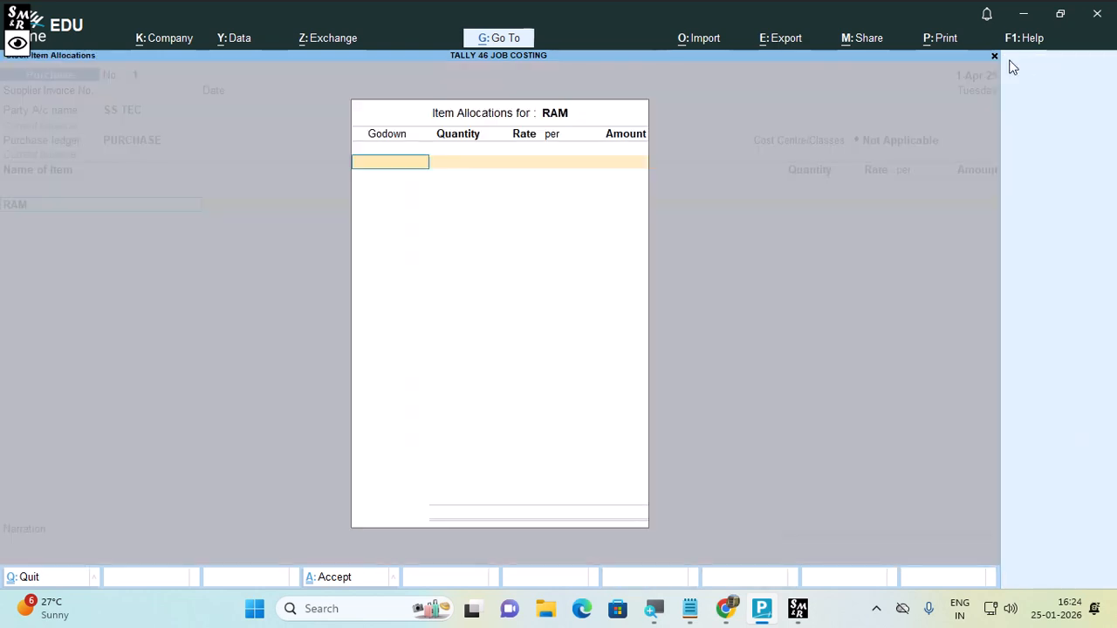
{"action": "key", "text": "Return"}
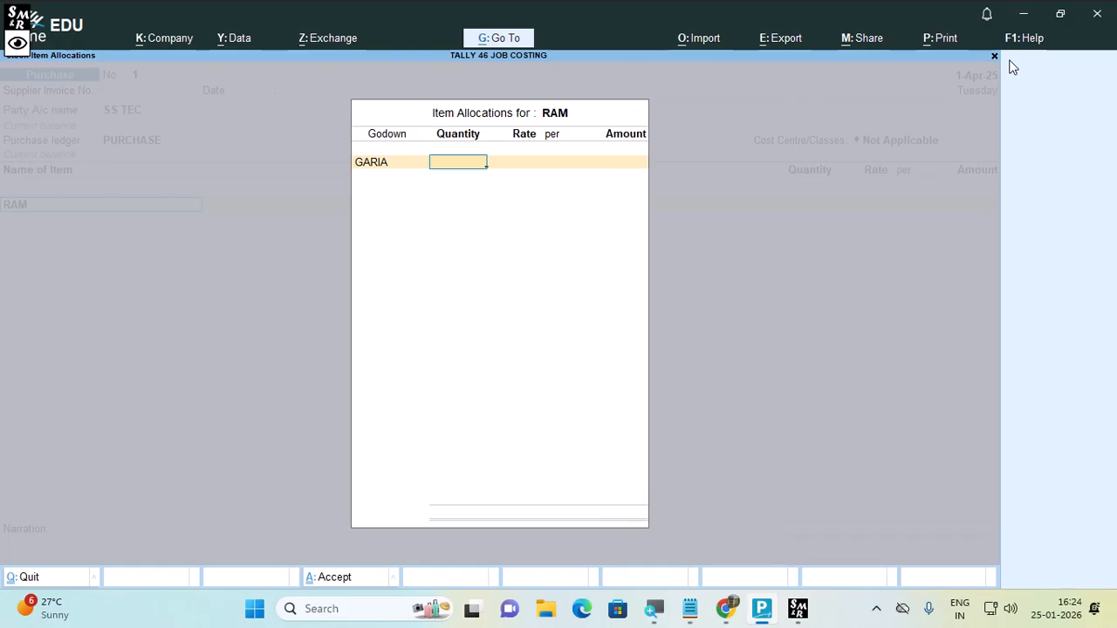
{"action": "type", "text": "15"}
{"action": "key", "text": "Return"}
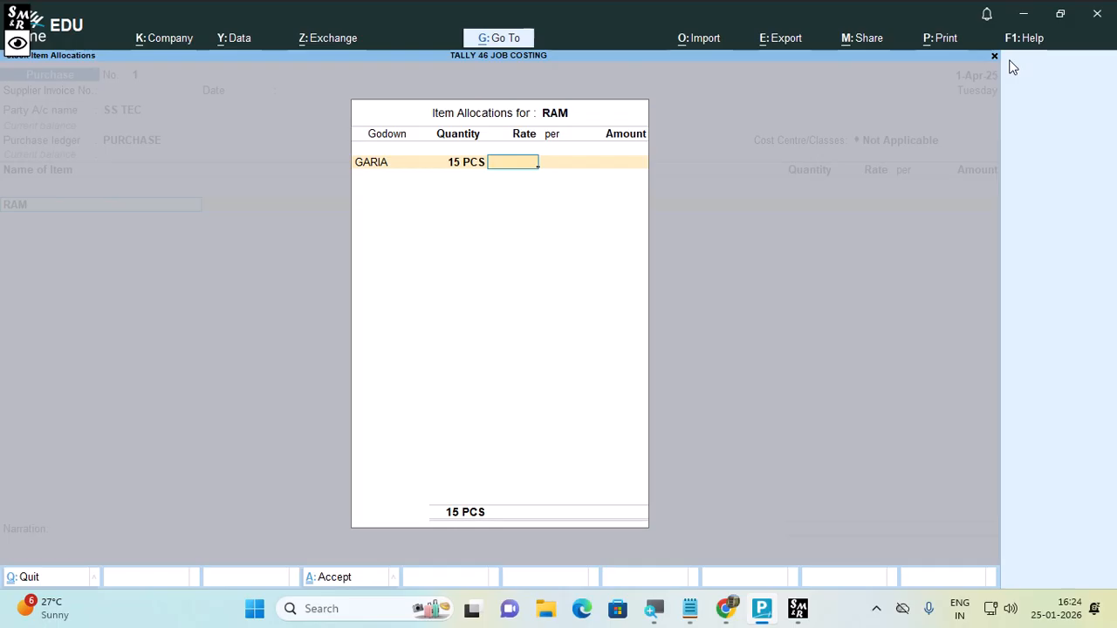
{"action": "type", "text": "1,050"}
{"action": "key", "text": "Return"}
{"action": "key", "text": "Return"}
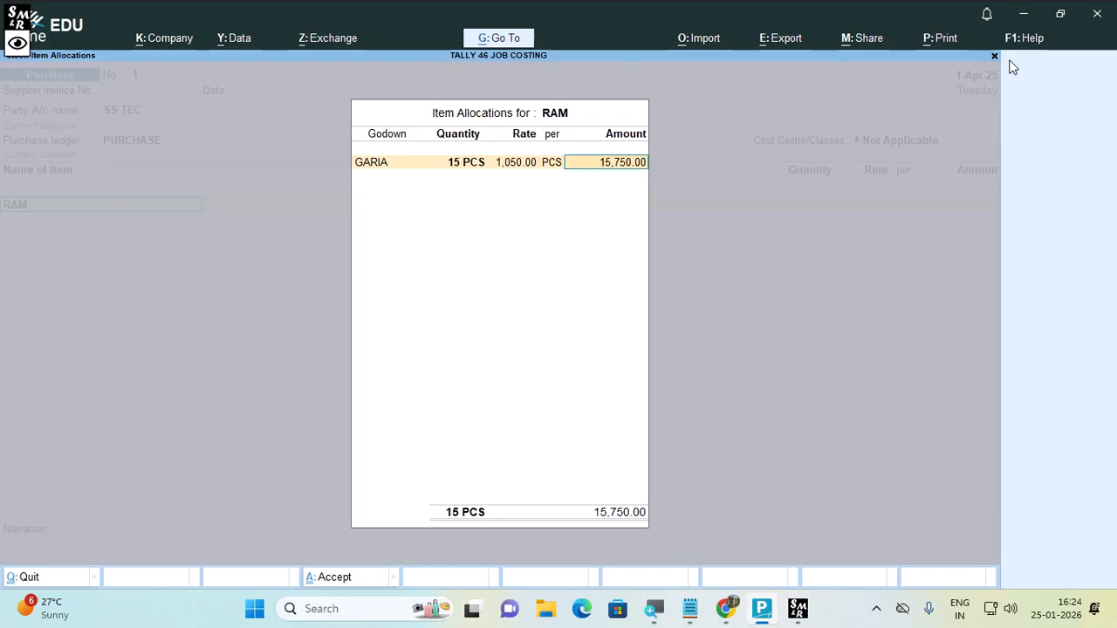
{"action": "key", "text": "Return"}
{"action": "key", "text": "Return"}
{"action": "key", "text": "Return"}
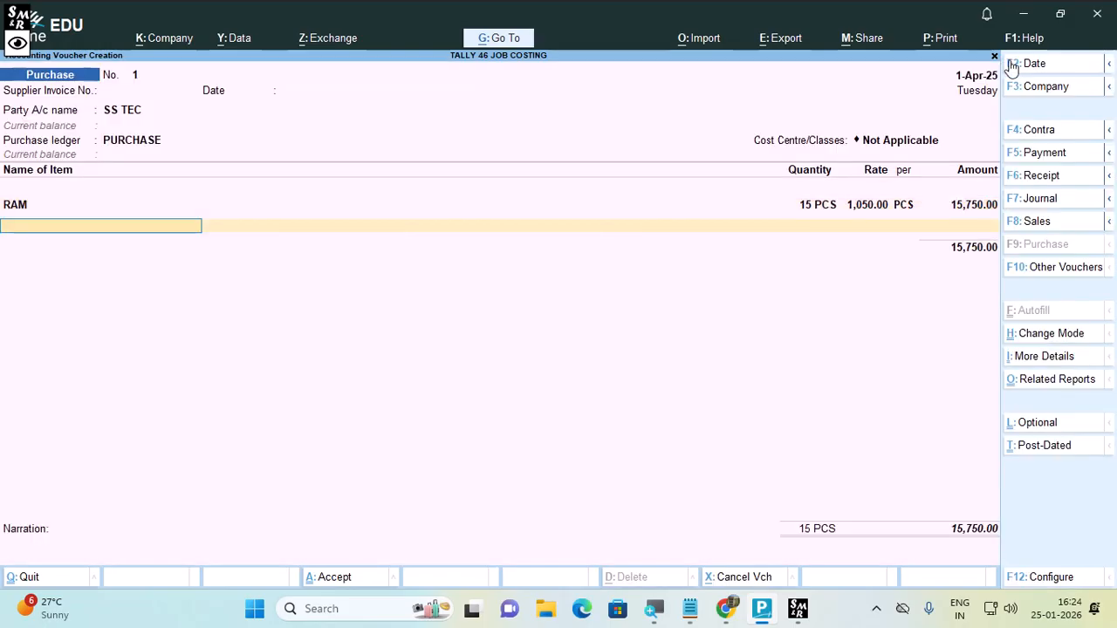
Step: Add the item CPU to the purchase voucher with 15 PCS at a rate of 2,250 in the GARIA godown
{"action": "type", "text": "CP"}
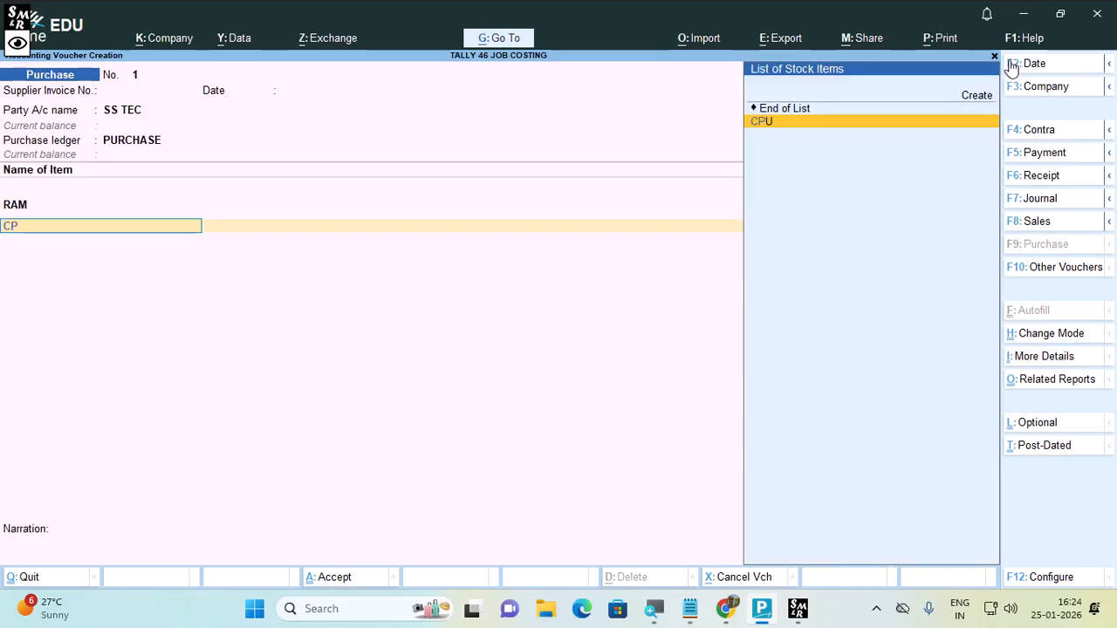
{"action": "key", "text": "Return"}
{"action": "key", "text": "Return"}
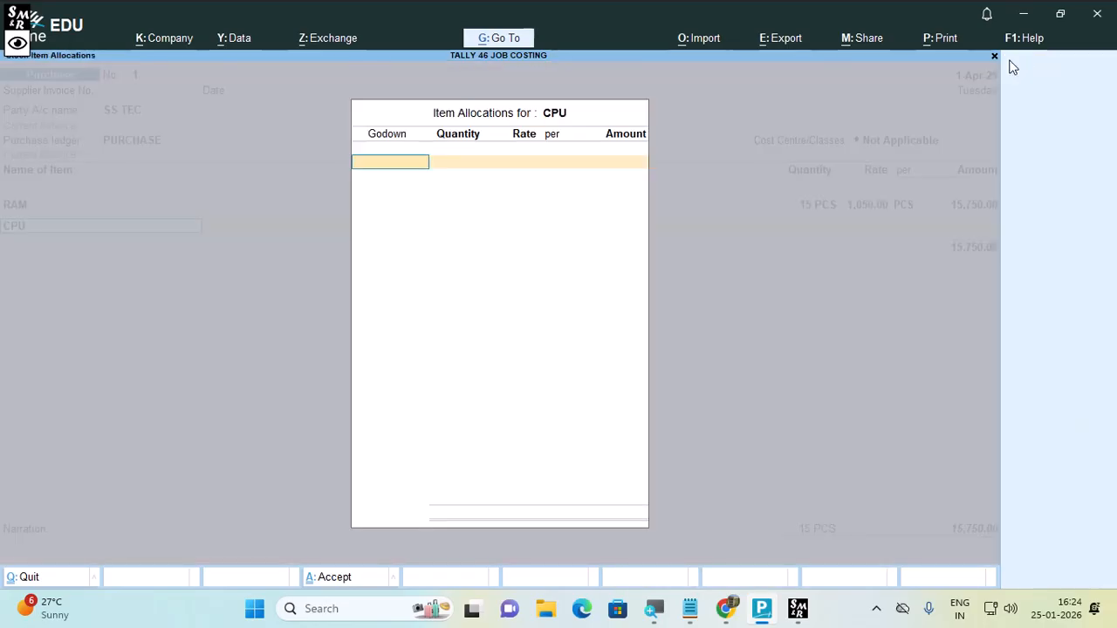
{"action": "key", "text": "Return"}
{"action": "type", "text": "15"}
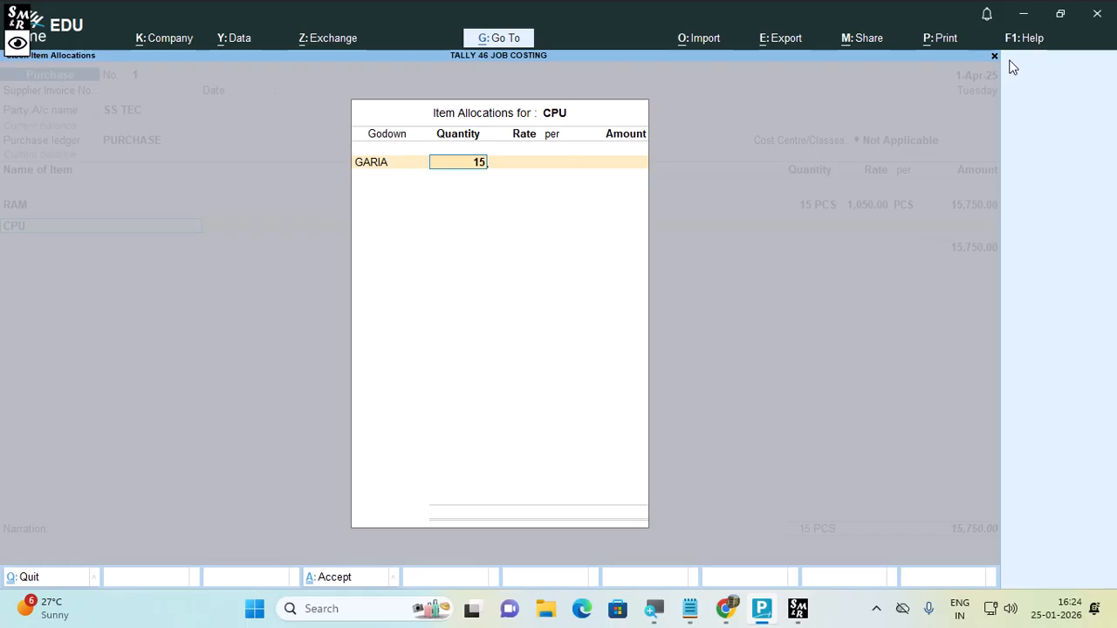
{"action": "key", "text": "Return"}
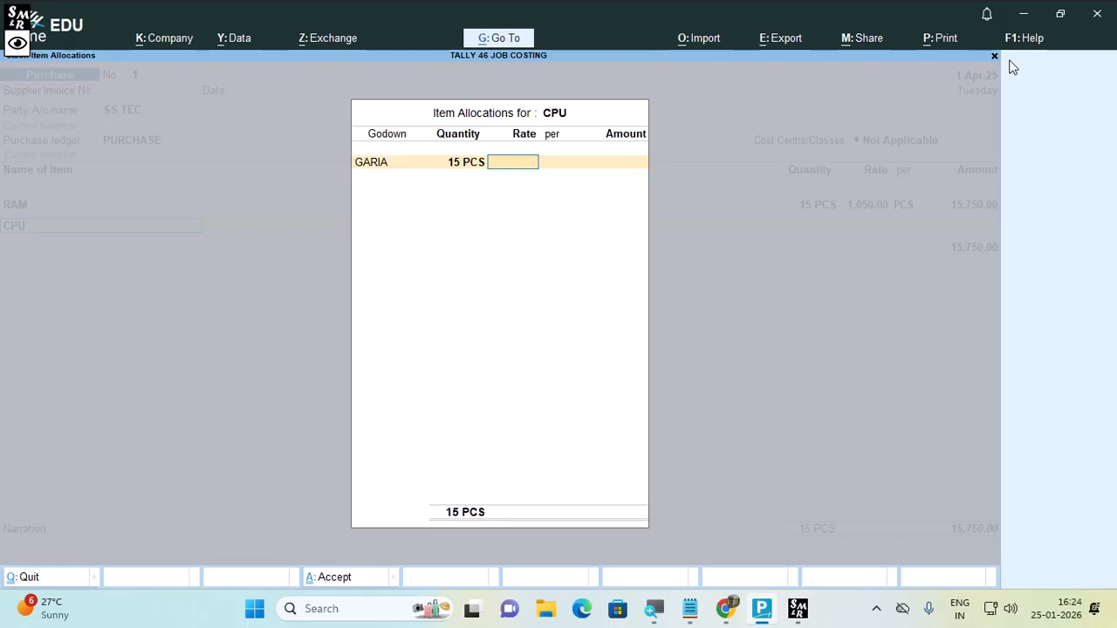
{"action": "type", "text": "2250"}
{"action": "key", "text": "Return"}
{"action": "key", "text": "Return"}
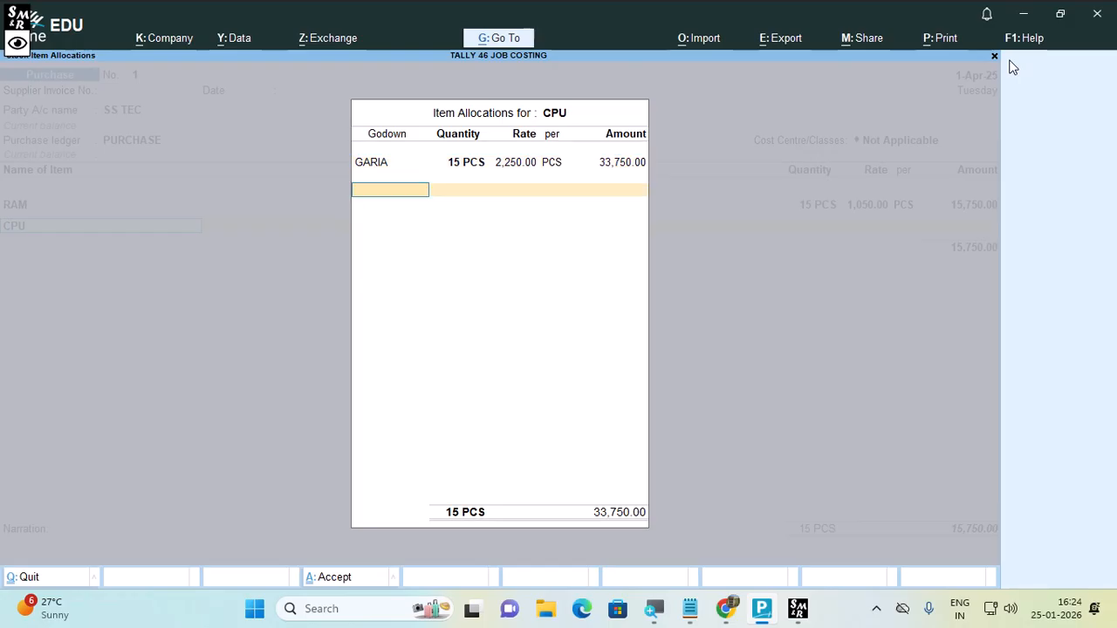
{"action": "key", "text": "Return"}
{"action": "key", "text": "Return"}
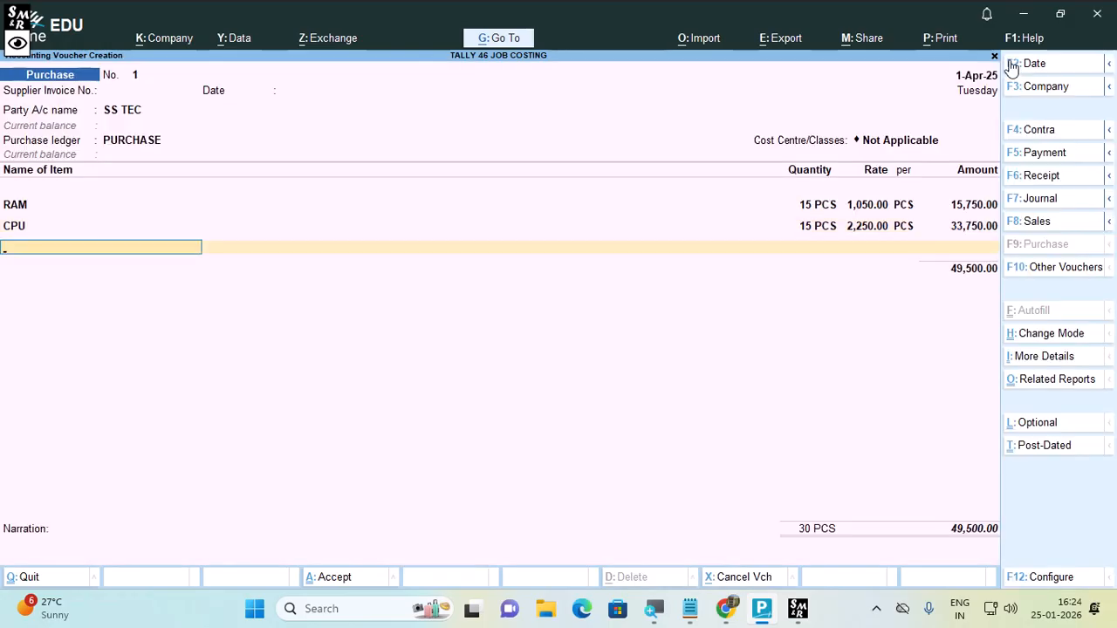
Step: Add the item MB to the purchase voucher with 15 PCS at a rate of 2,550 in the GARIA godown
{"action": "type", "text": "MB"}
{"action": "key", "text": "Return"}
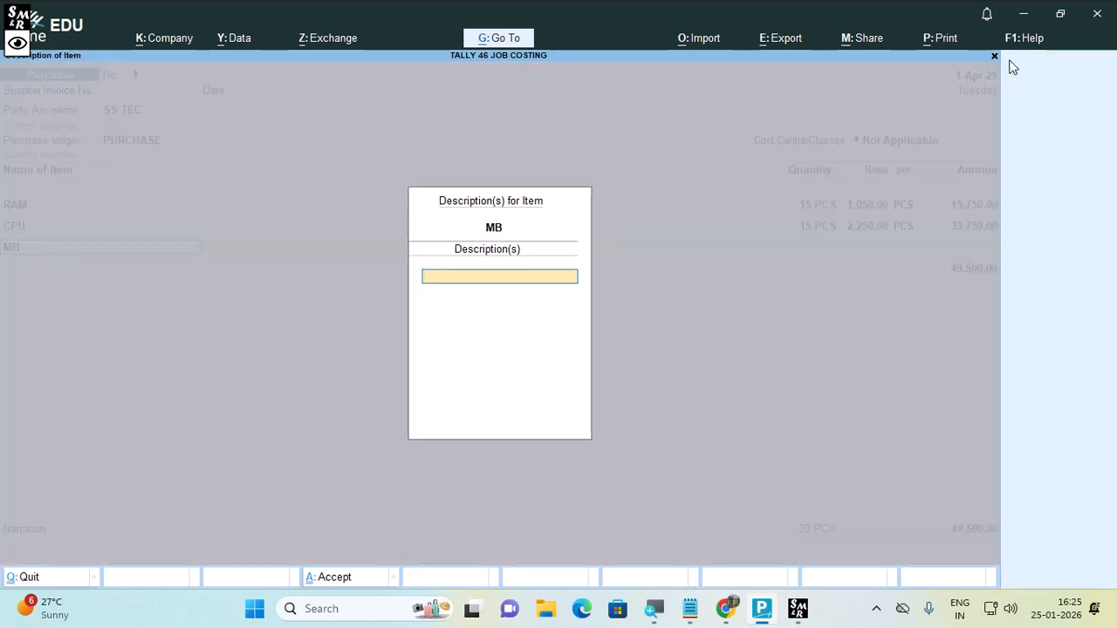
{"action": "key", "text": "Return"}
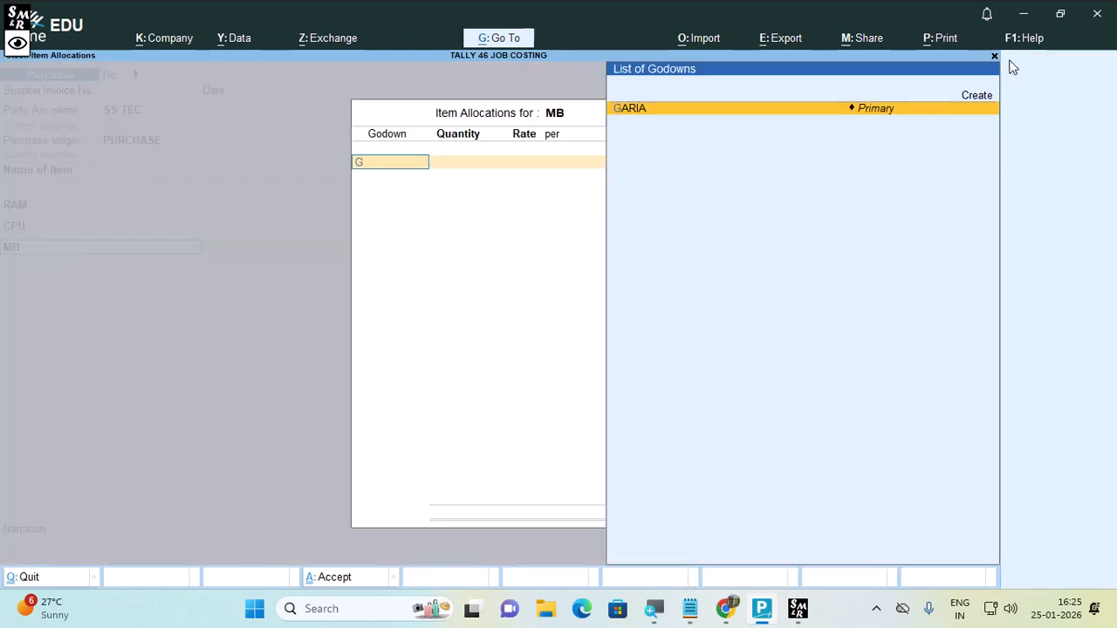
{"action": "key", "text": "Return"}
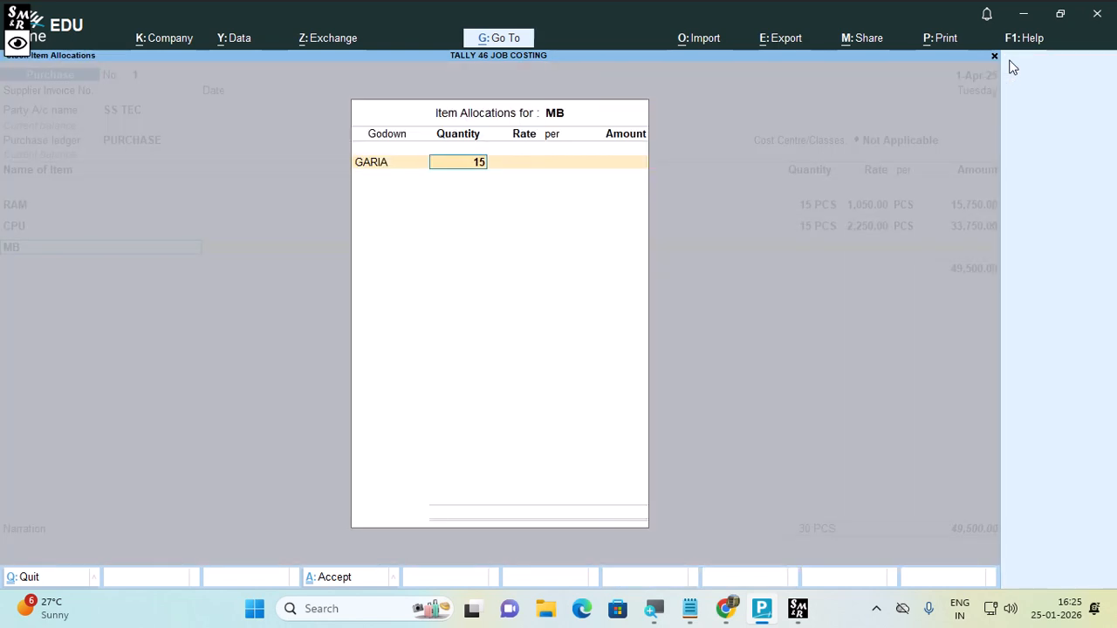
{"action": "key", "text": "Return"}
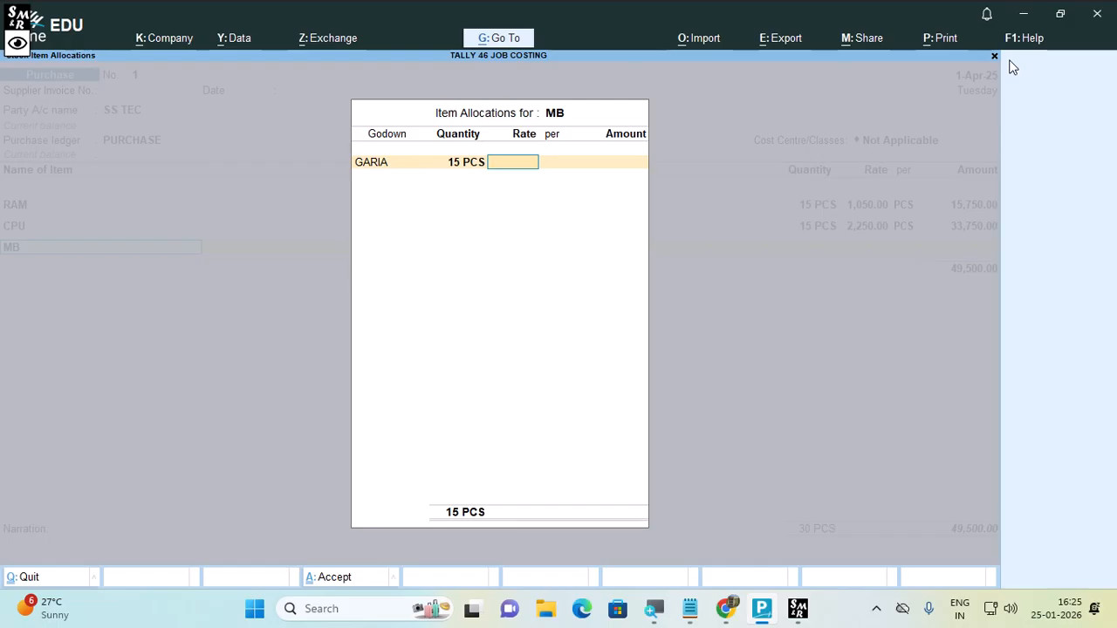
{"action": "type", "text": "2550"}
{"action": "key", "text": "Return"}
{"action": "key", "text": "Return"}
{"action": "key", "text": "Return"}
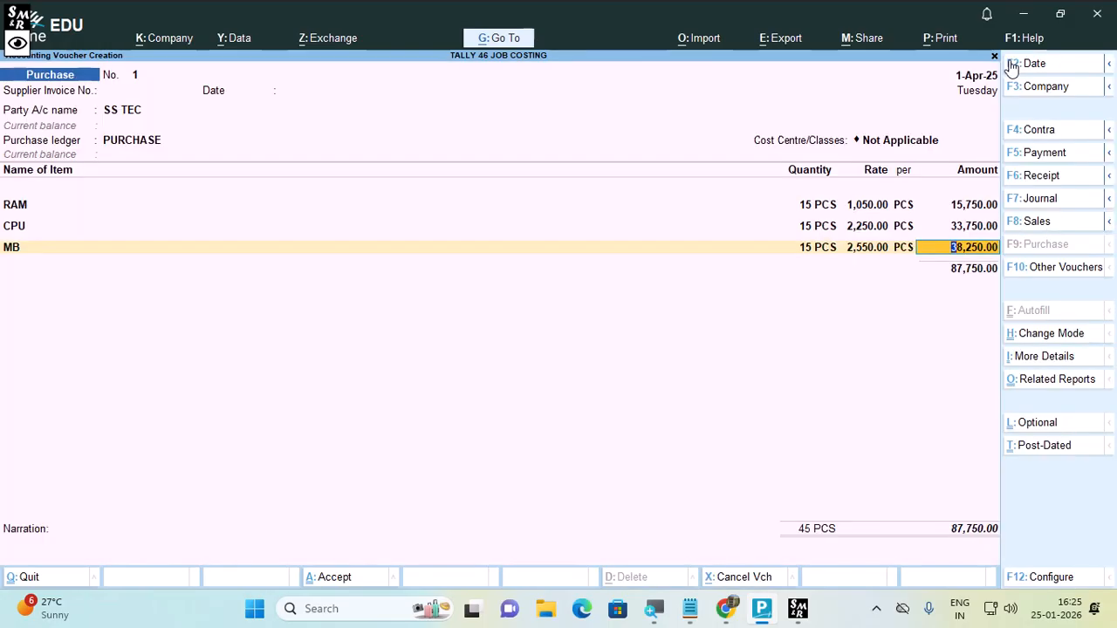
{"action": "key", "text": "Return"}
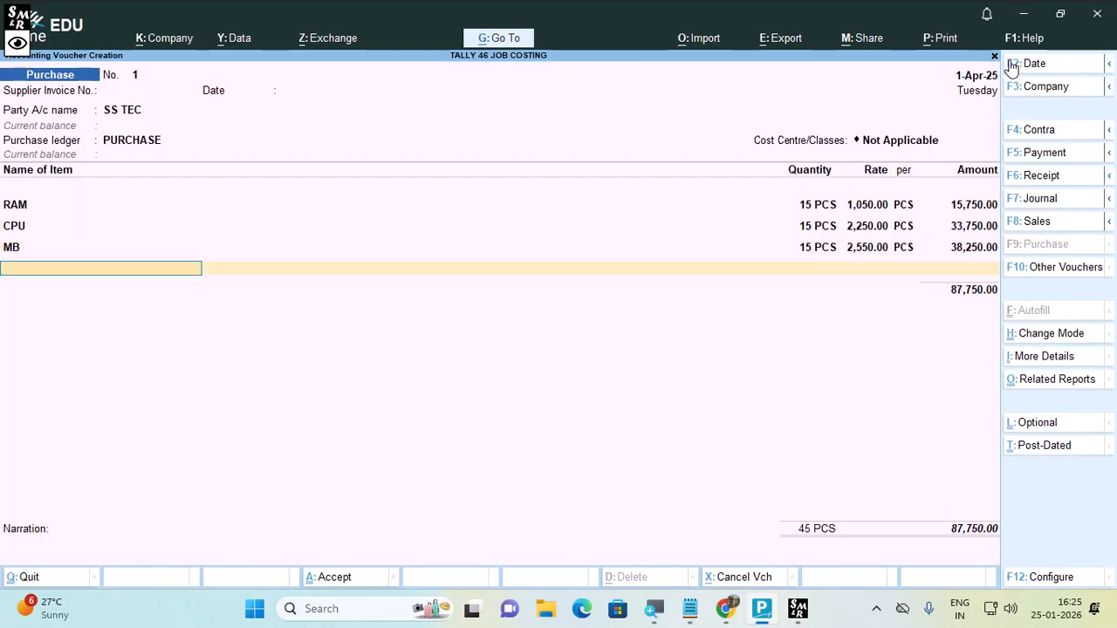
Step: Add the item MOUSE to the purchase voucher with 10 PCS at a rate of 70 in the GARIA godown
{"action": "type", "text": "MOU"}
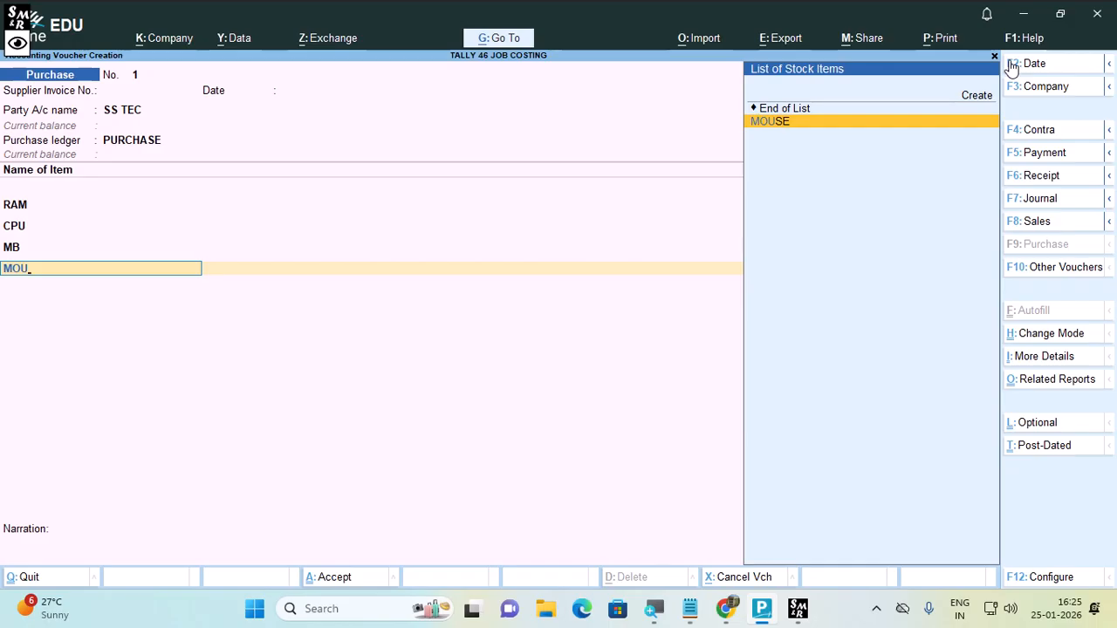
{"action": "key", "text": "Return"}
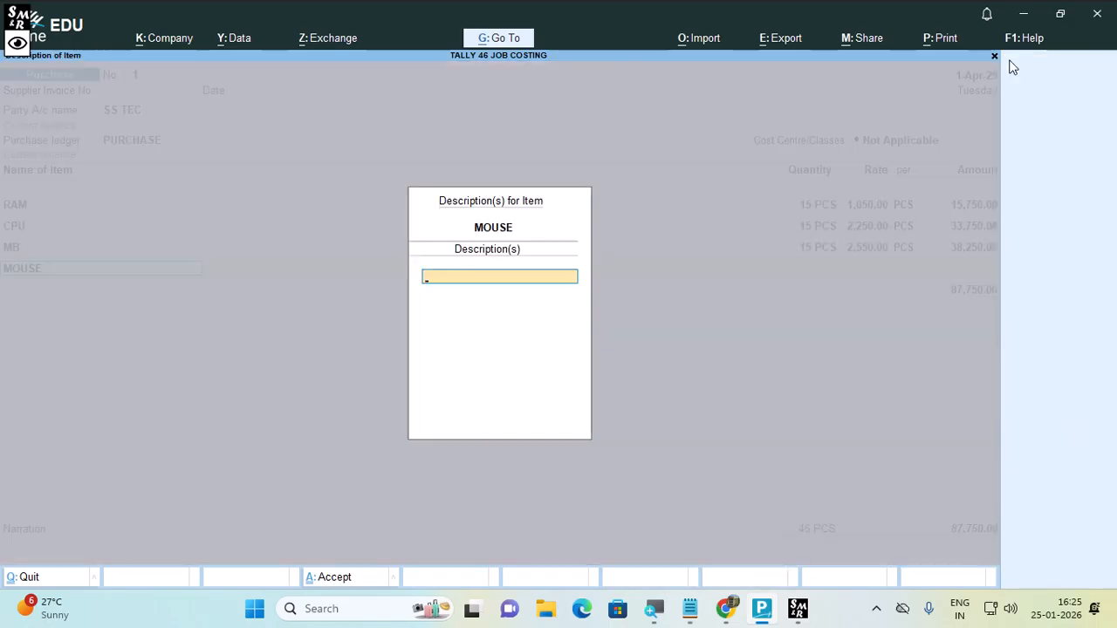
{"action": "key", "text": "Return"}
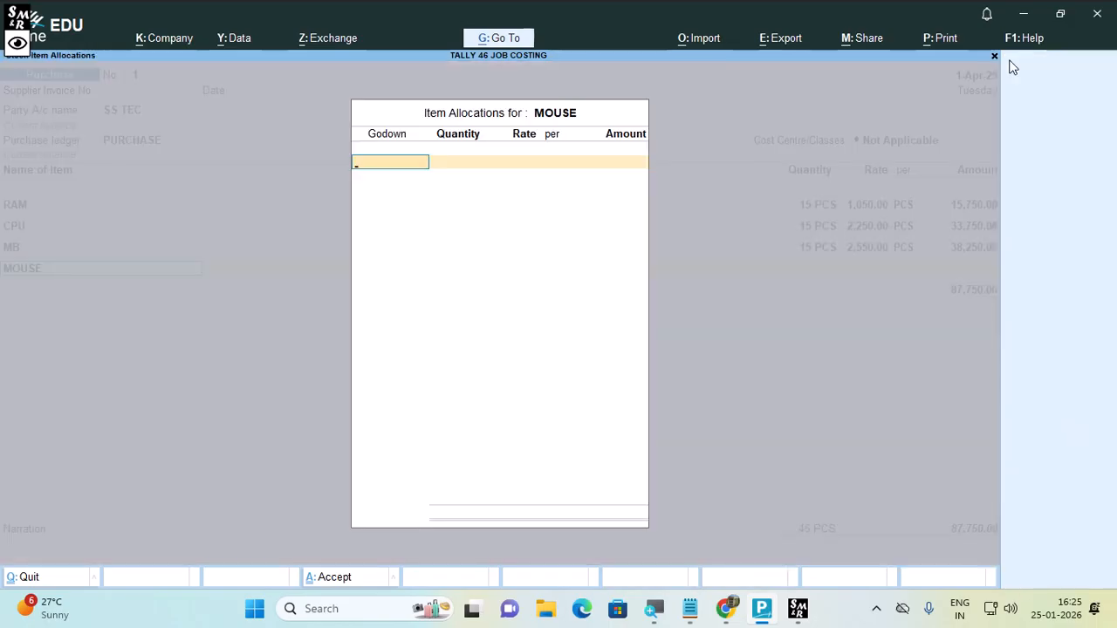
{"action": "type", "text": "g"}
{"action": "key", "text": "Return"}
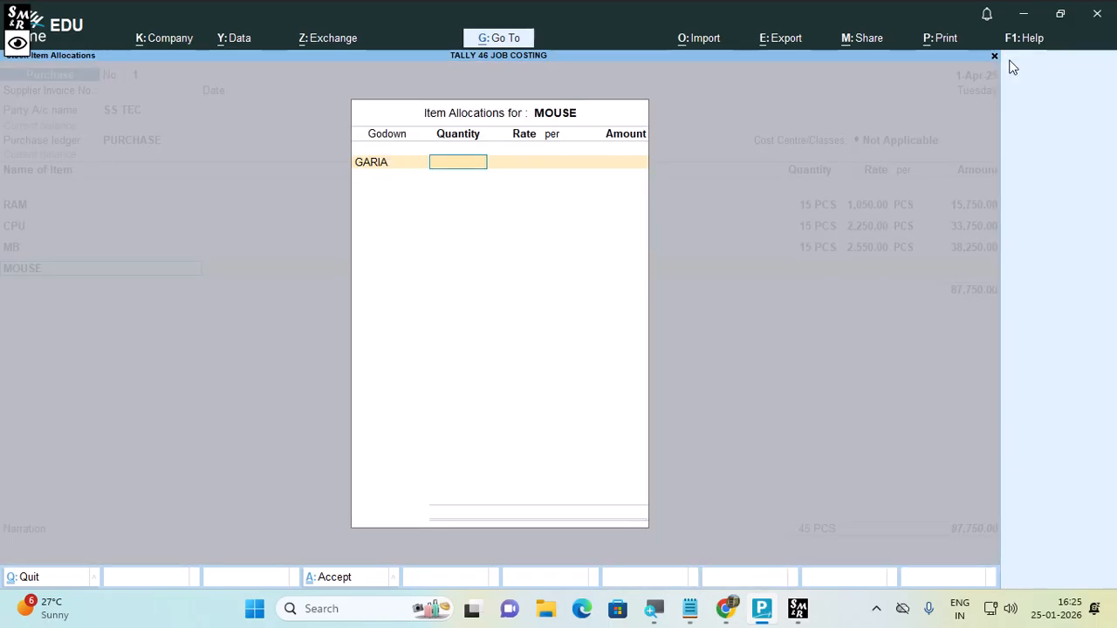
{"action": "type", "text": "15"}
{"action": "key", "text": "Return"}
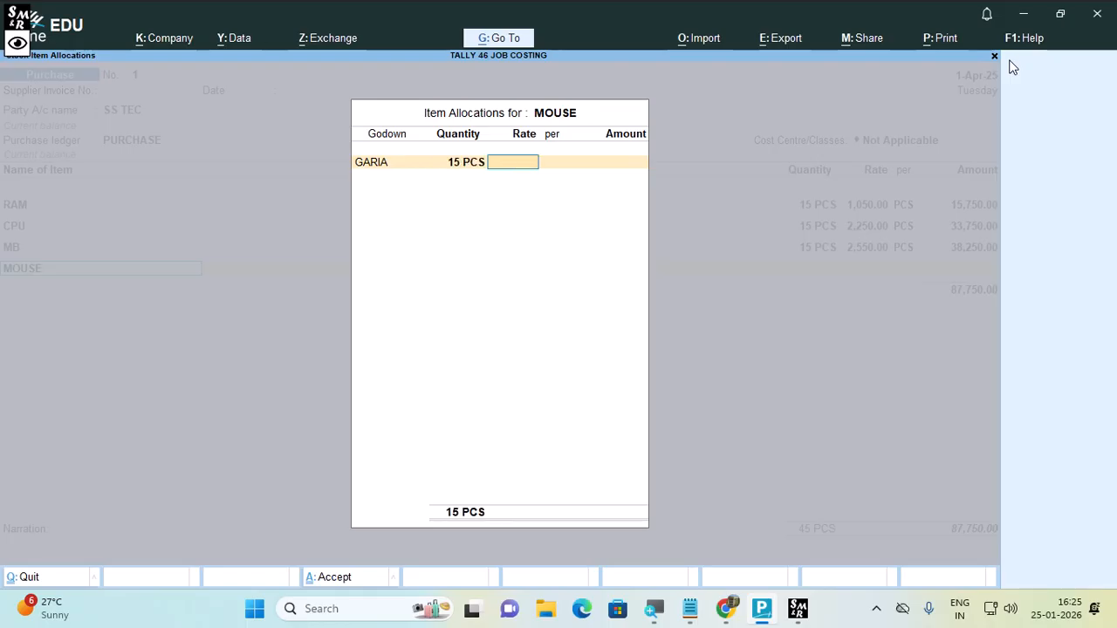
{"action": "key", "text": "BackSpace"}
{"action": "type", "text": "10"}
{"action": "key", "text": "Return"}
{"action": "type", "text": "70"}
{"action": "key", "text": "Return"}
{"action": "key", "text": "Return"}
{"action": "key", "text": "Return"}
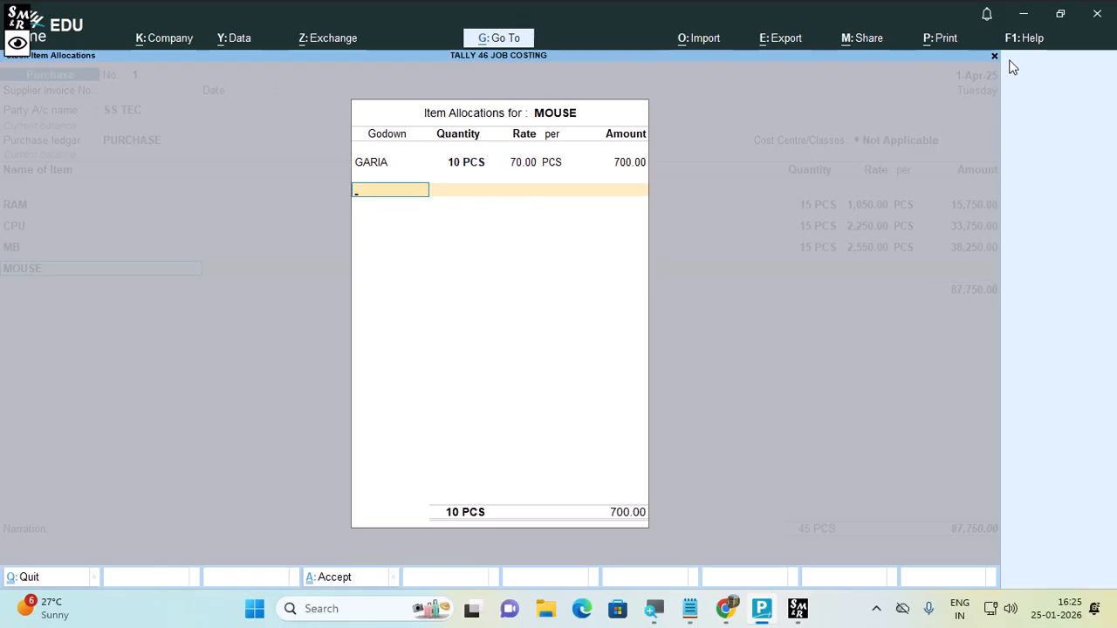
{"action": "key", "text": "Return"}
{"action": "key", "text": "Return"}
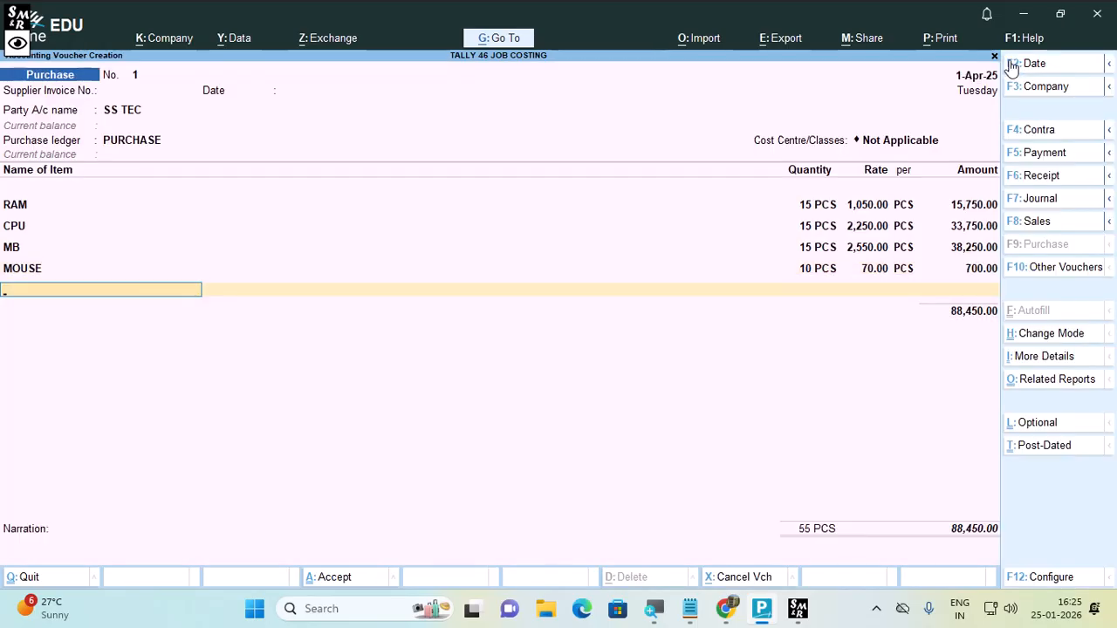
Step: Add the item KB to the purchase voucher with 10 PCS at a rate of 250 in the GARIA godown
{"action": "type", "text": "KB"}
{"action": "key", "text": "Return"}
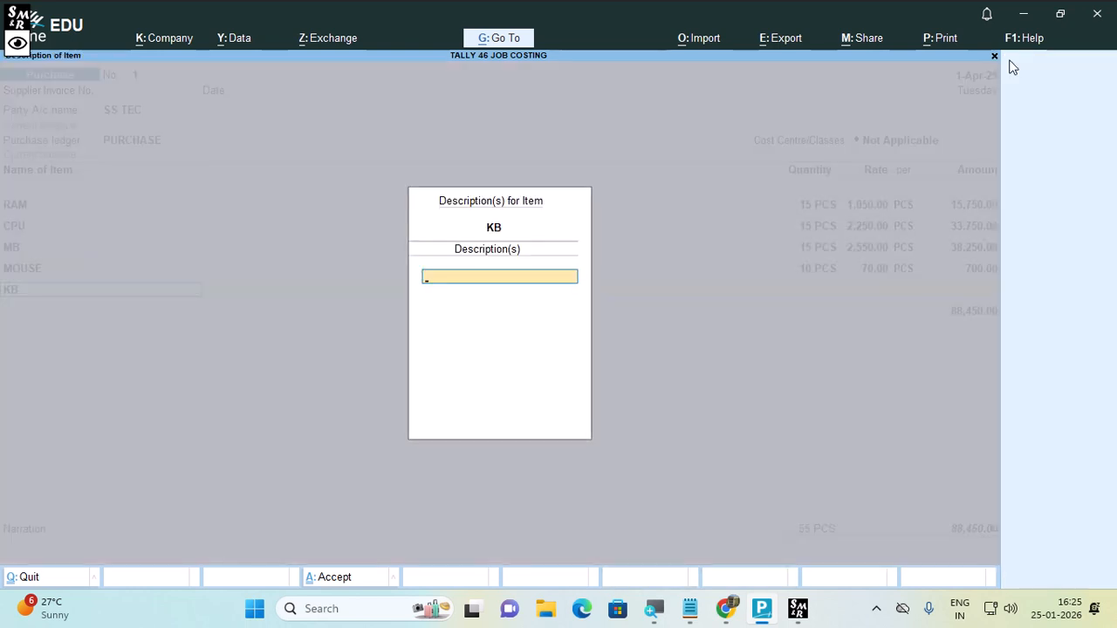
{"action": "key", "text": "Return"}
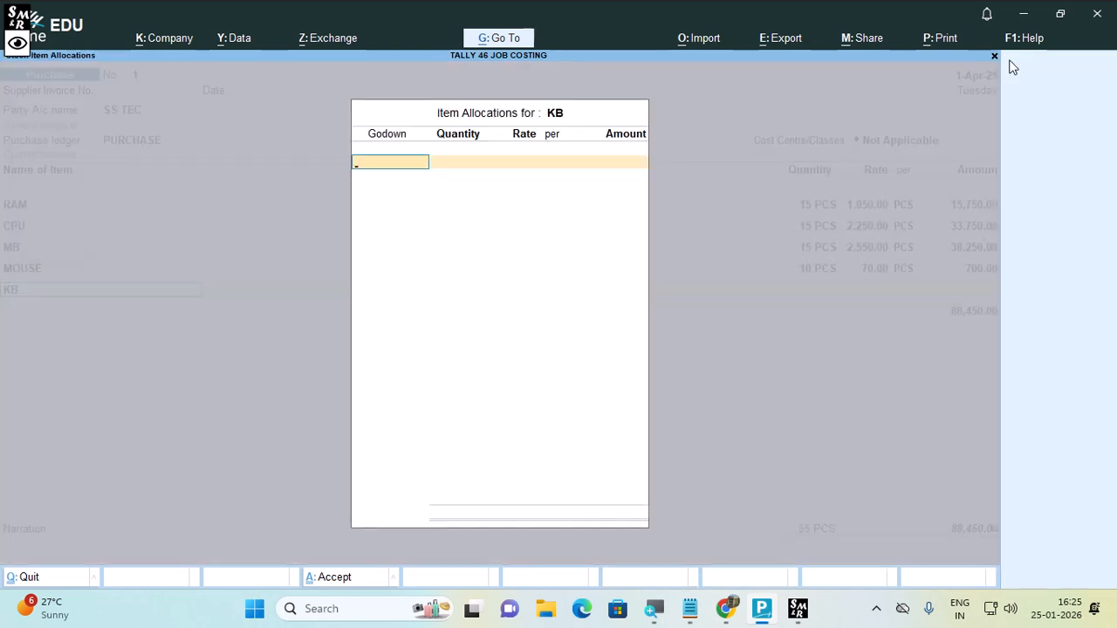
{"action": "key", "text": "Return"}
{"action": "type", "text": "10"}
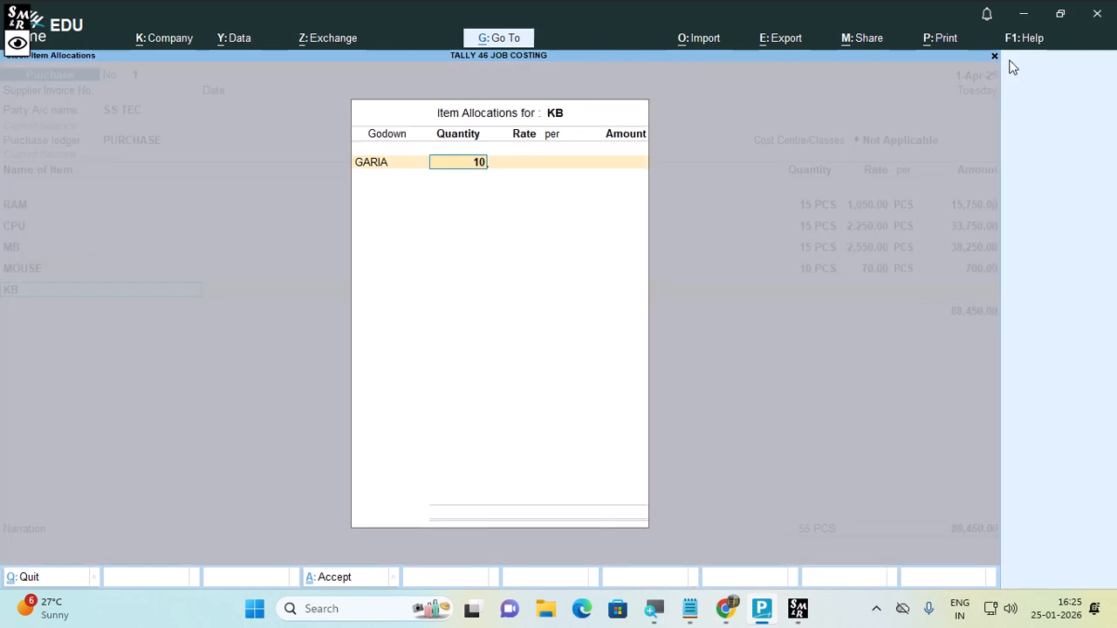
{"action": "key", "text": "Return"}
{"action": "type", "text": "2"}
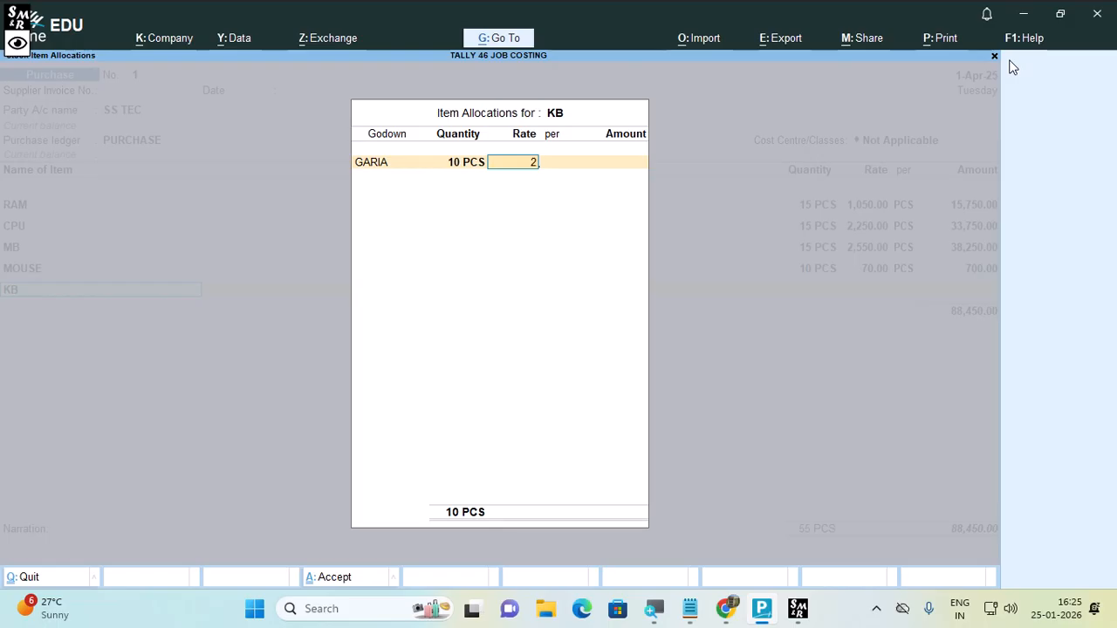
{"action": "type", "text": "50"}
{"action": "key", "text": "Return"}
{"action": "key", "text": "Return"}
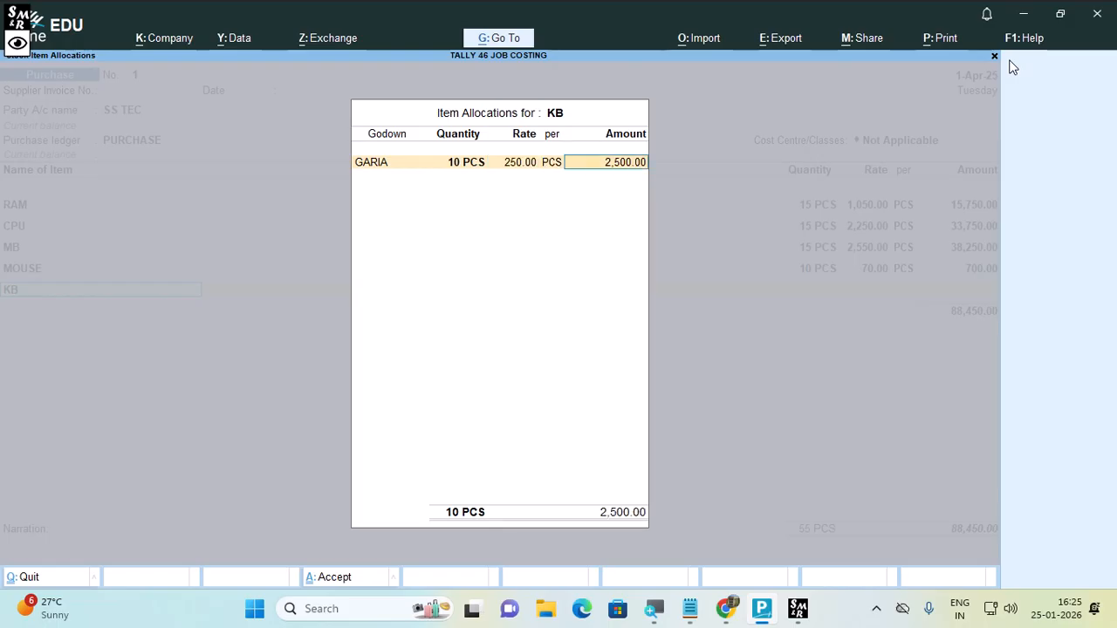
{"action": "key", "text": "Return"}
{"action": "key", "text": "Return"}
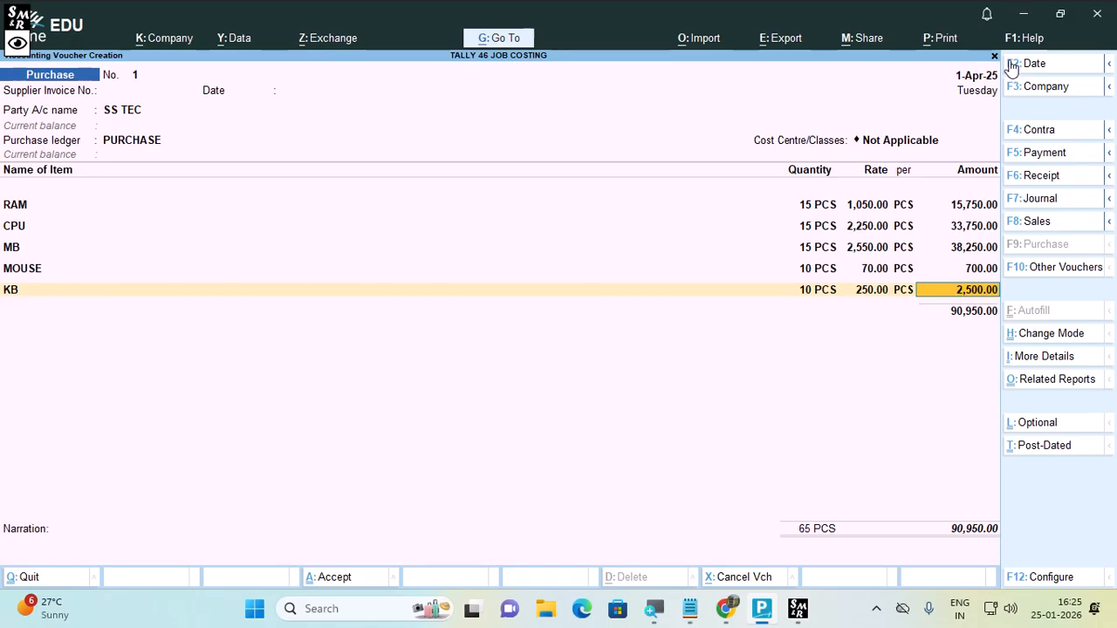
{"action": "key", "text": "Return"}
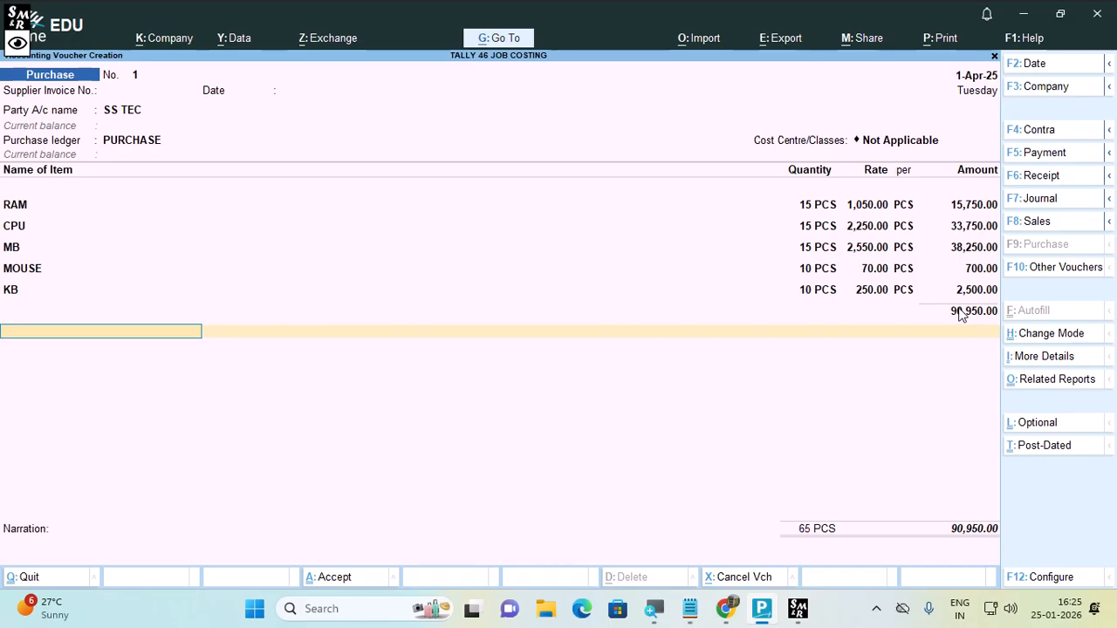
Step: End the item list, allocate the full amount to New Ref 1 for SS TEC, and save the purchase voucher without a narration
{"action": "key", "text": "Return"}
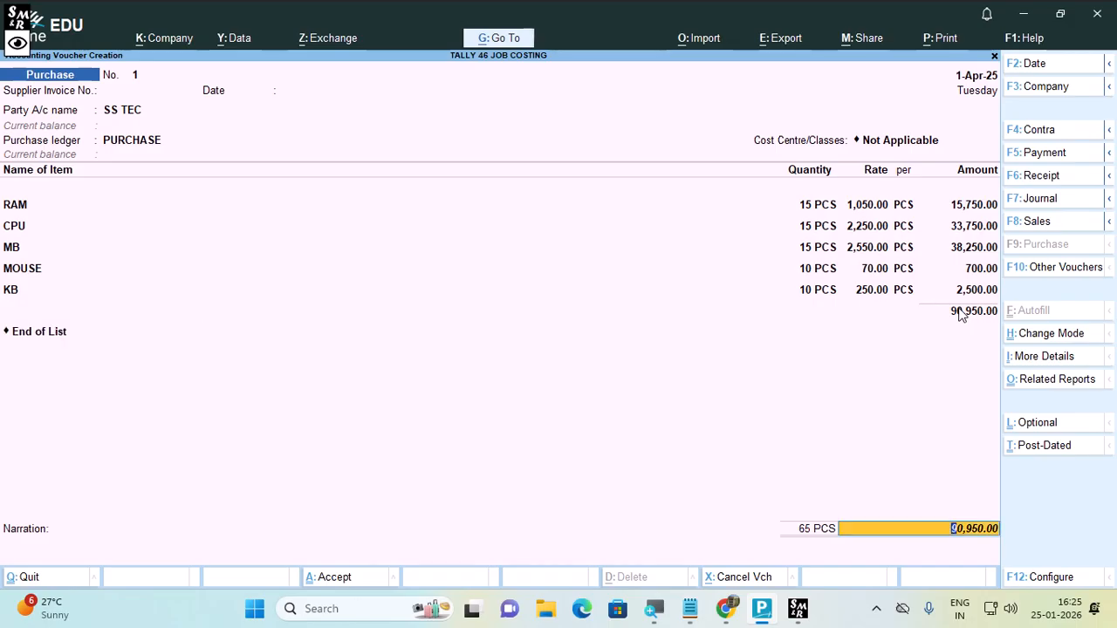
{"action": "key", "text": "Return"}
{"action": "key", "text": "Return"}
{"action": "key", "text": "Return"}
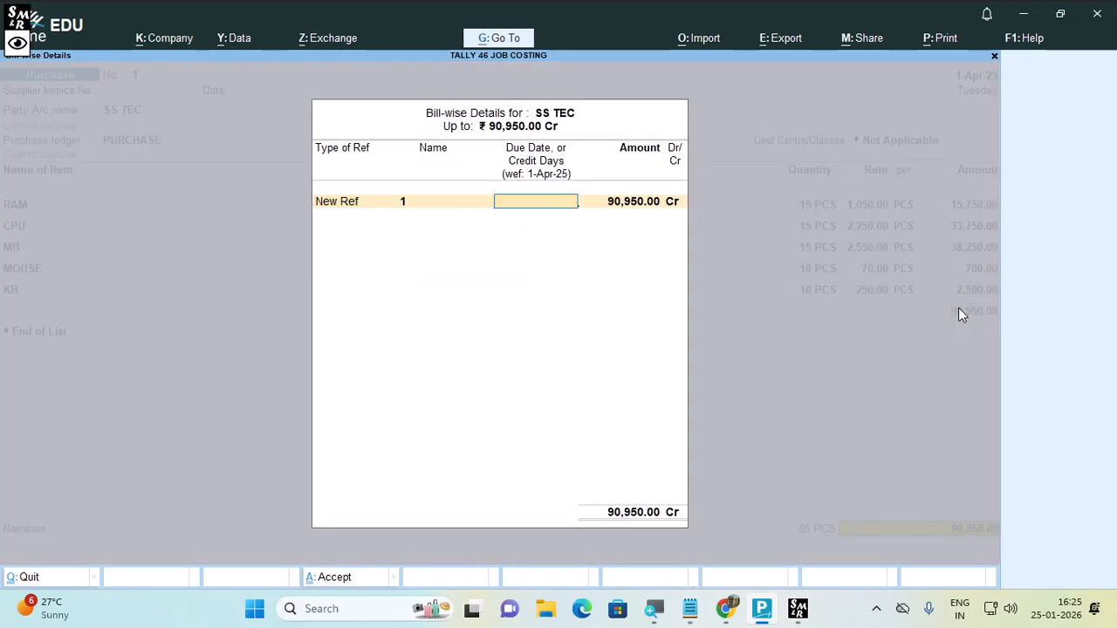
{"action": "key", "text": "Return"}
{"action": "key", "text": "Return"}
{"action": "key", "text": "Return"}
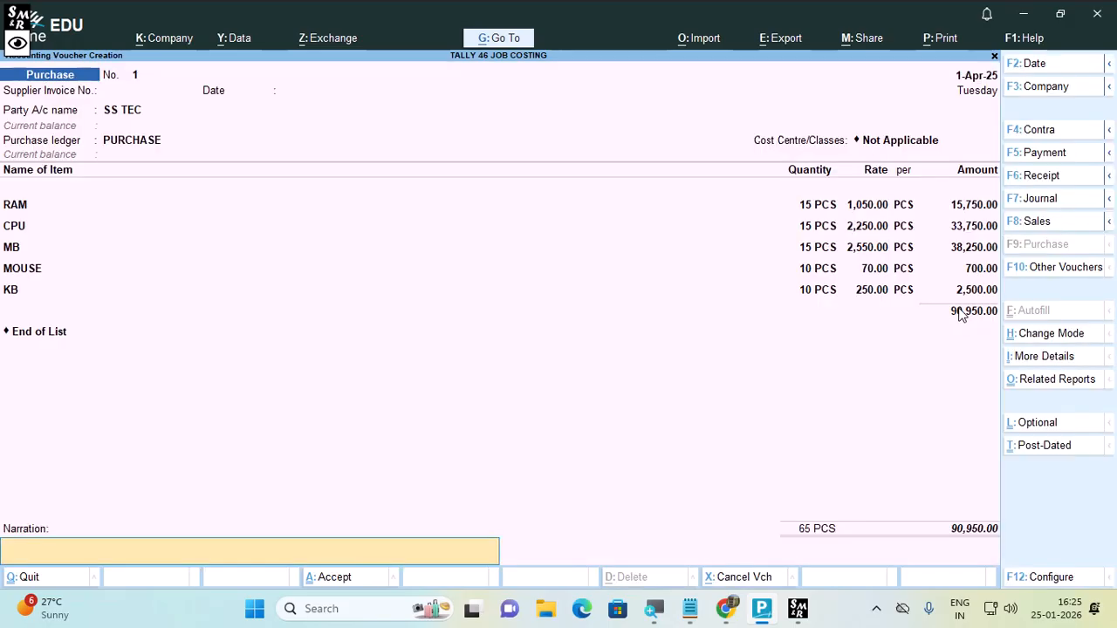
{"action": "key", "text": "Return"}
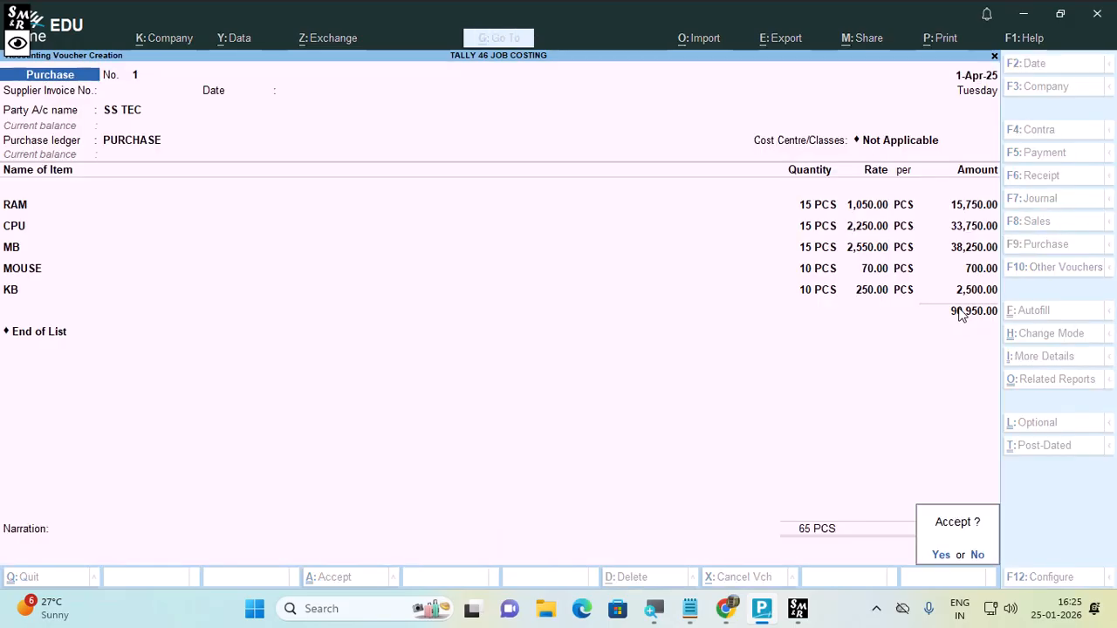
{"action": "key", "text": "Return"}
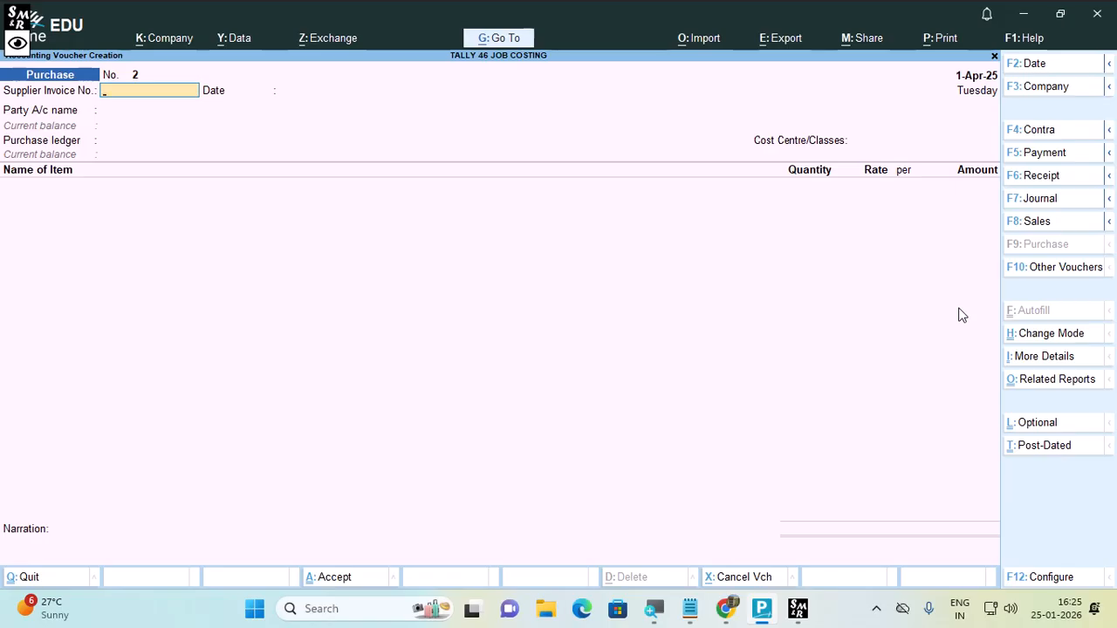
{"action": "key", "text": "Escape"}
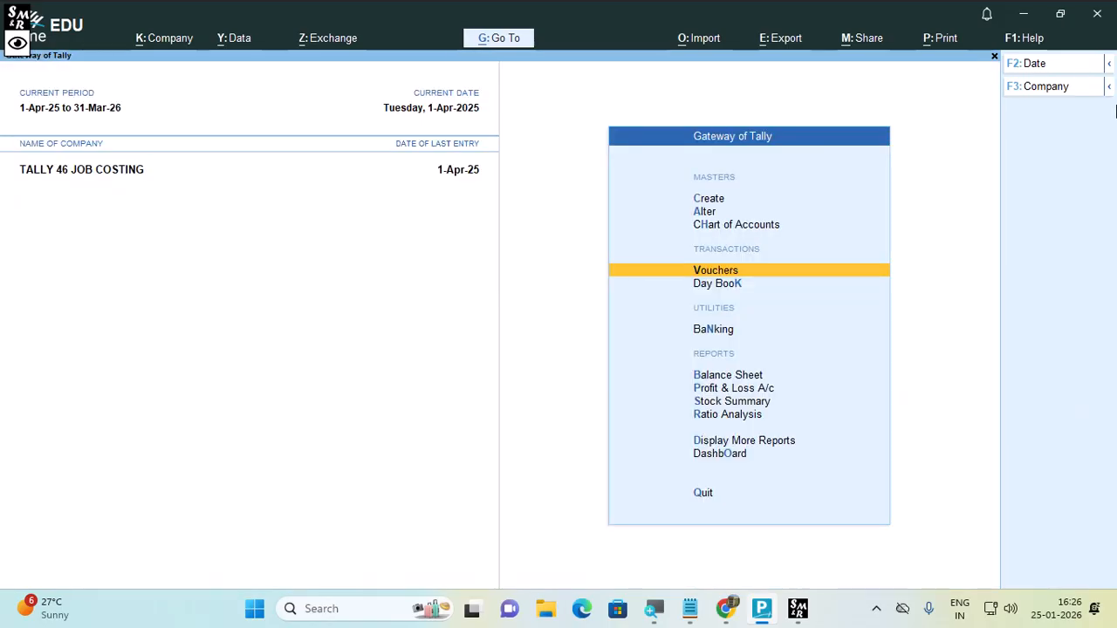
Step: Examine the Stock Summary item by item, with the godown holding, rate and value of each item
{"action": "key", "text": "s"}
{"action": "key", "text": "alt+F5"}
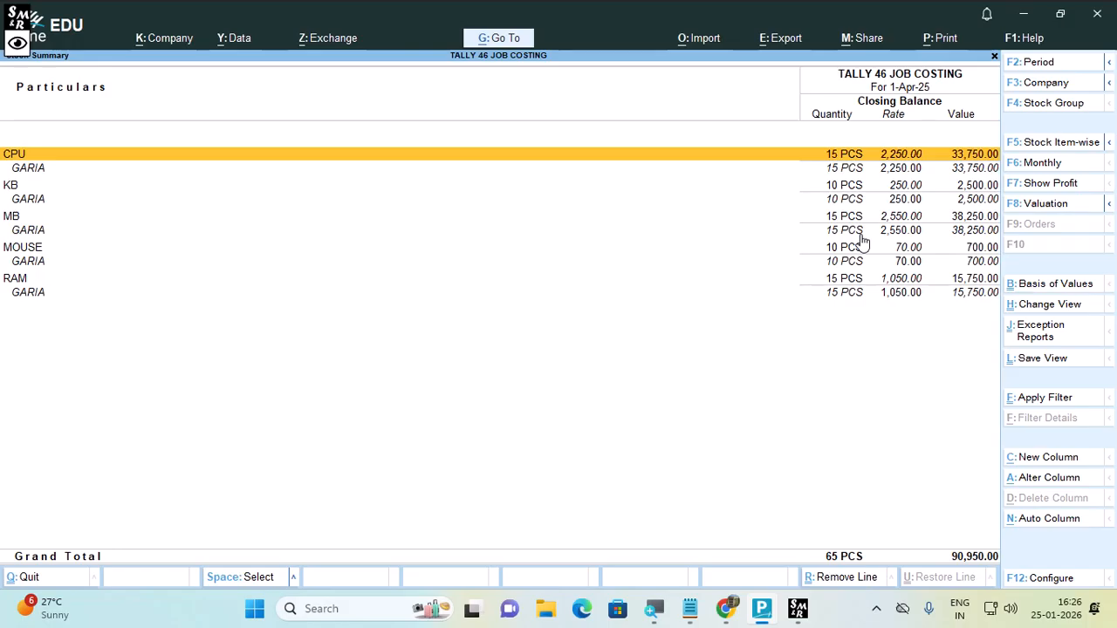
{"action": "key", "text": "Escape"}
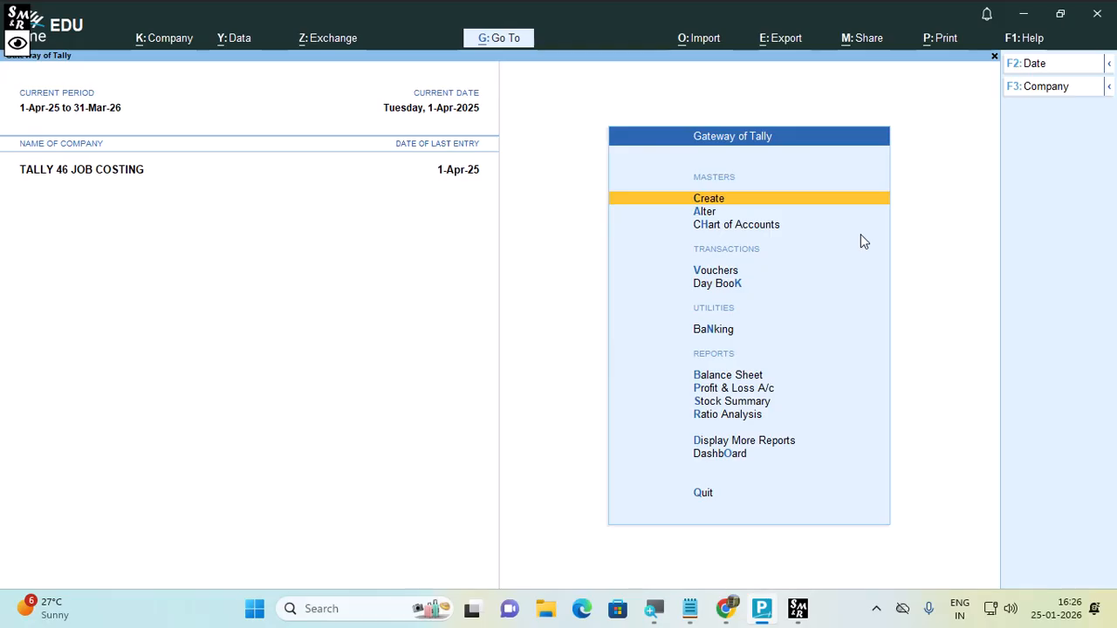
Step: Open the Stock Journal voucher type for alteration
{"action": "key", "text": "Down"}
{"action": "key", "text": "Return"}
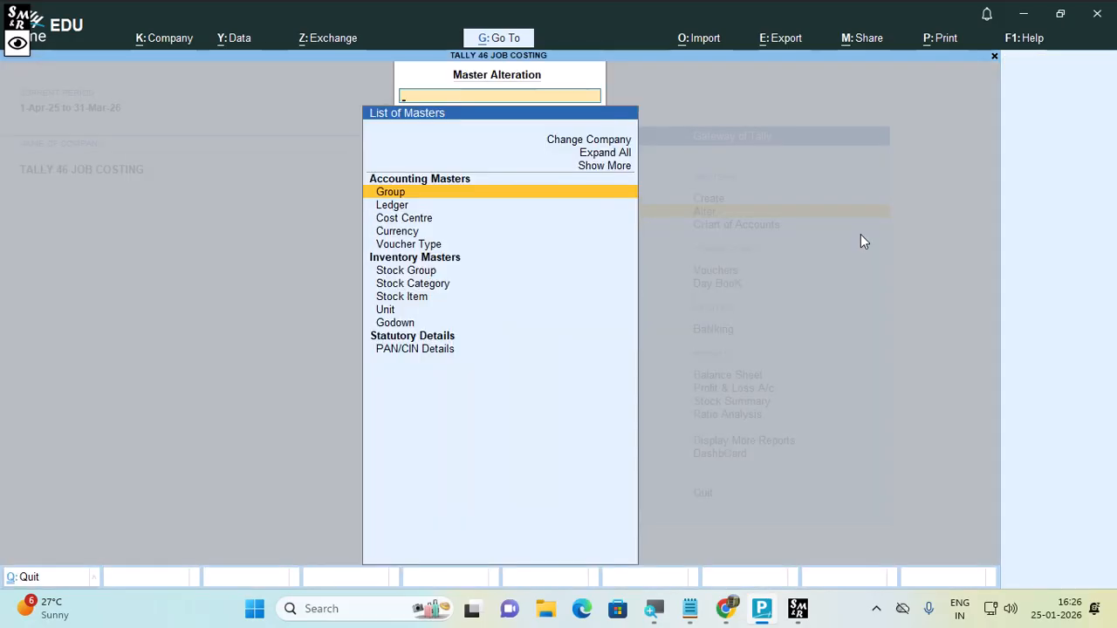
{"action": "key", "text": "Down"}
{"action": "key", "text": "Down"}
{"action": "key", "text": "Down"}
{"action": "key", "text": "Down"}
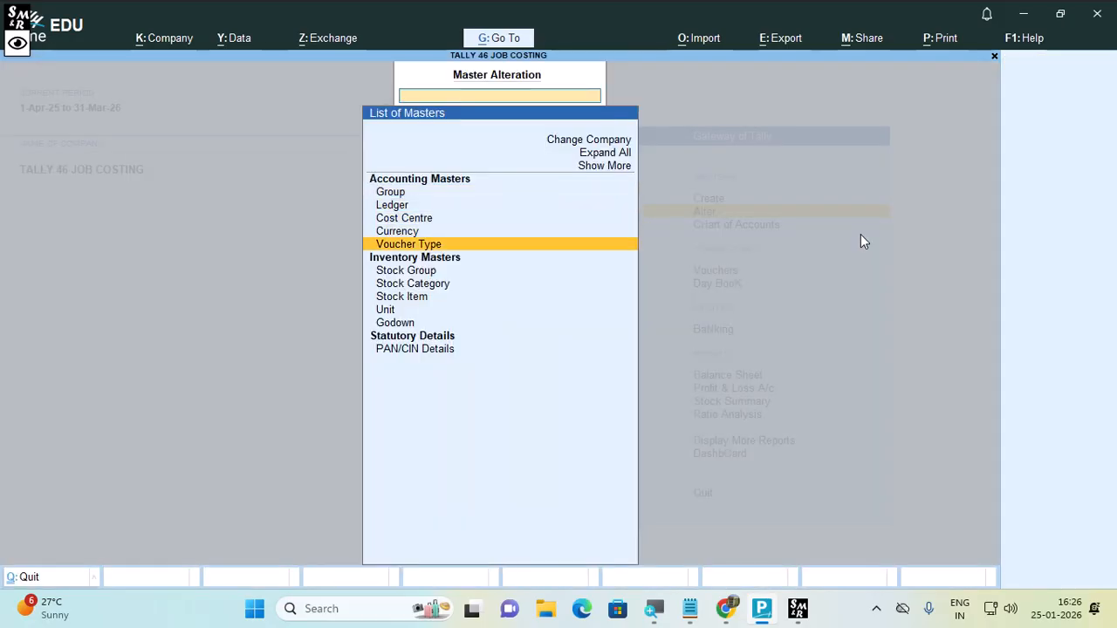
{"action": "key", "text": "Return"}
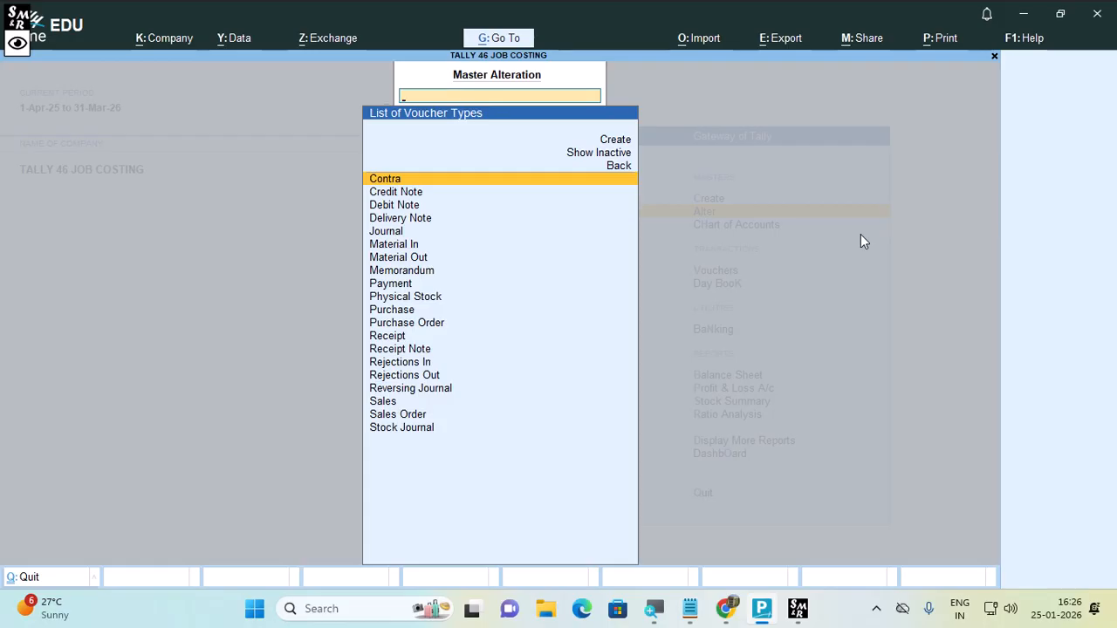
{"action": "type", "text": "ST"}
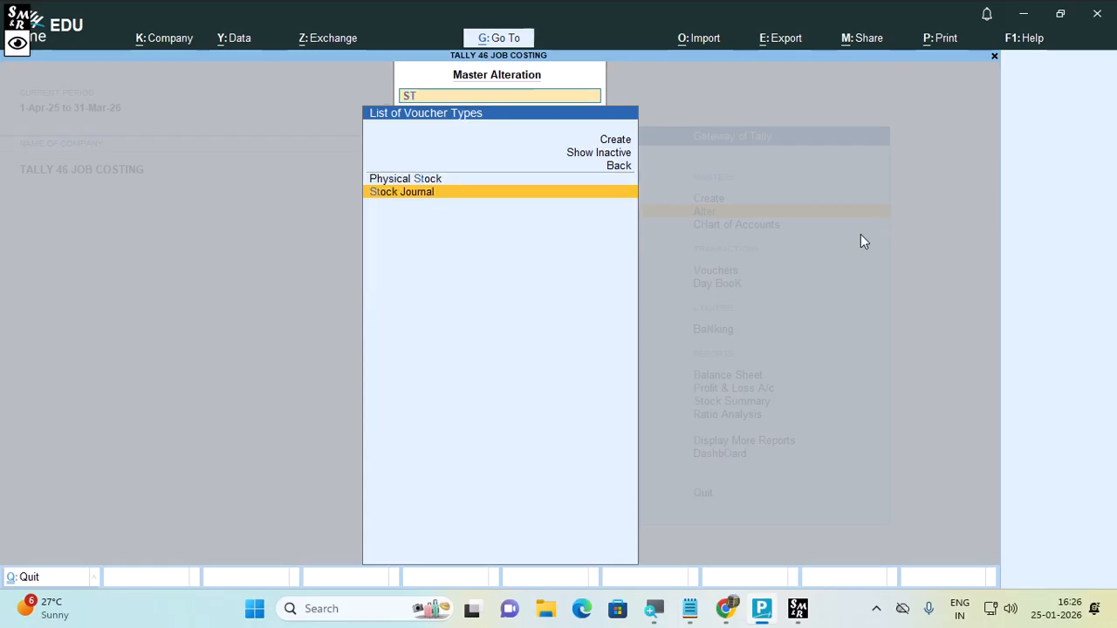
{"action": "key", "text": "Return"}
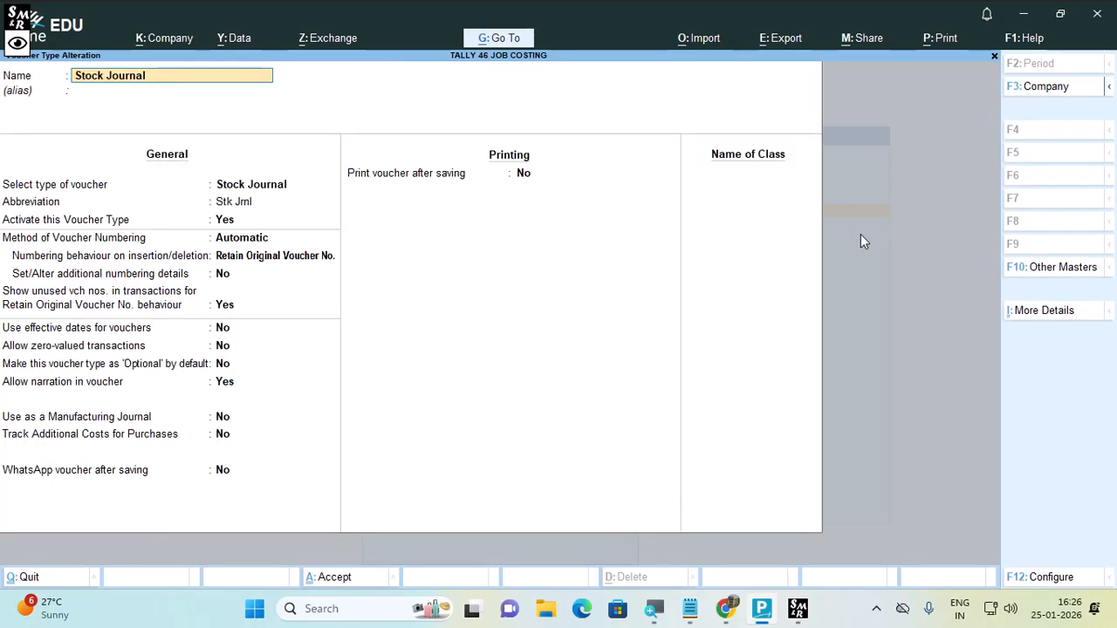
Step: Add the class TR JR to the Stock Journal voucher type and enable it for inter-godown transfers
{"action": "left_click", "coordinate": [753, 185]}
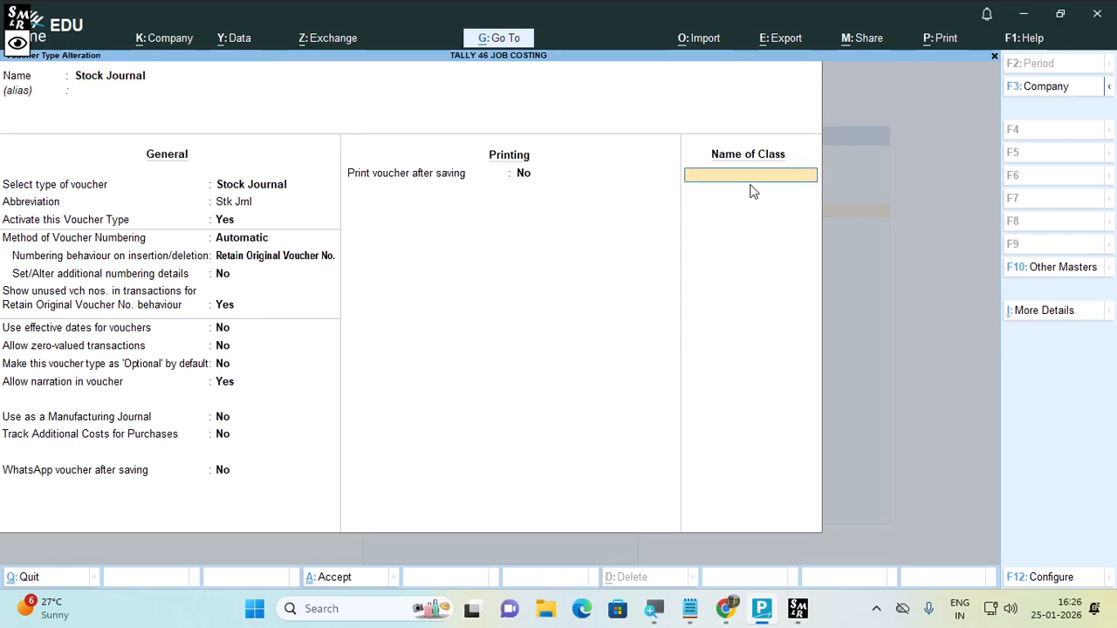
{"action": "type", "text": "TR JR"}
{"action": "key", "text": "Return"}
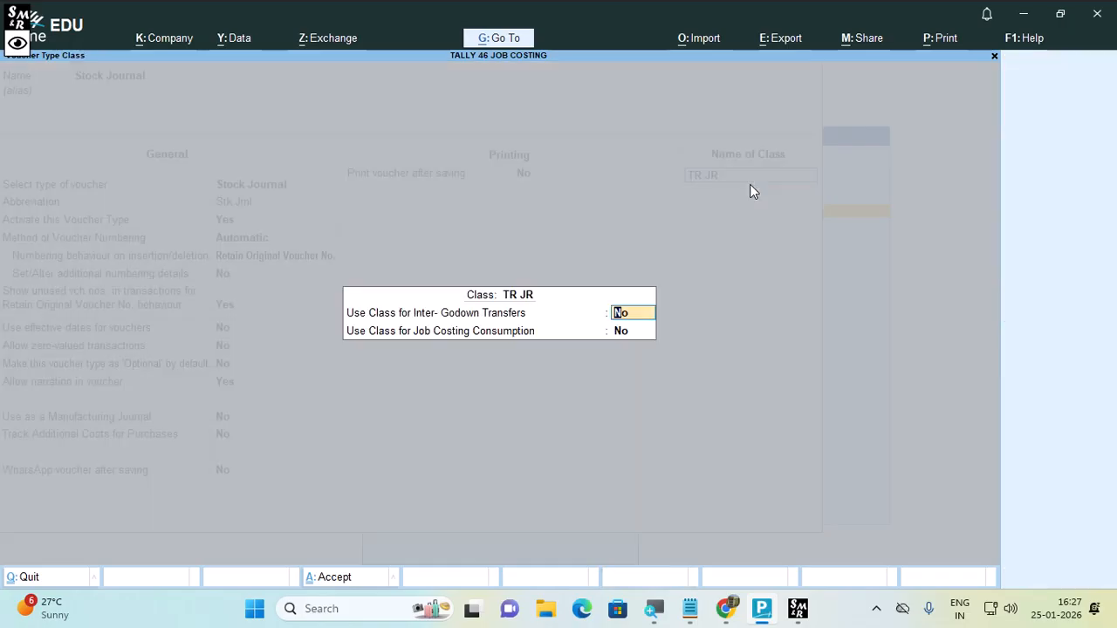
{"action": "type", "text": "y"}
{"action": "key", "text": "Return"}
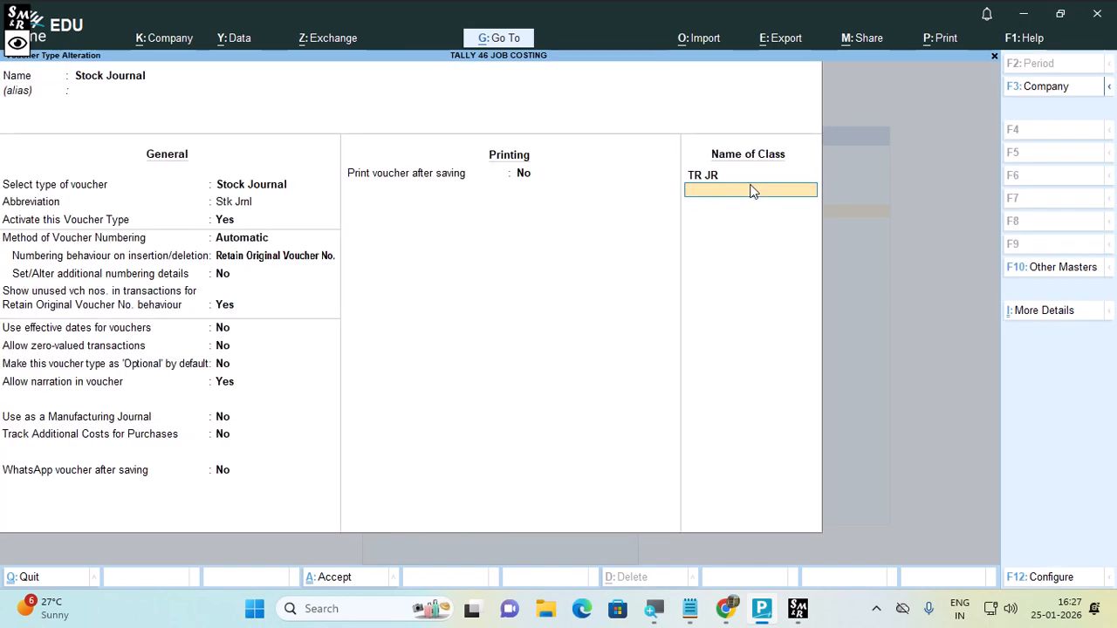
Step: Add the class CON JR, enabled only for job costing consumption, and save the Stock Journal voucher type
{"action": "type", "text": "CON JR"}
{"action": "key", "text": "Return"}
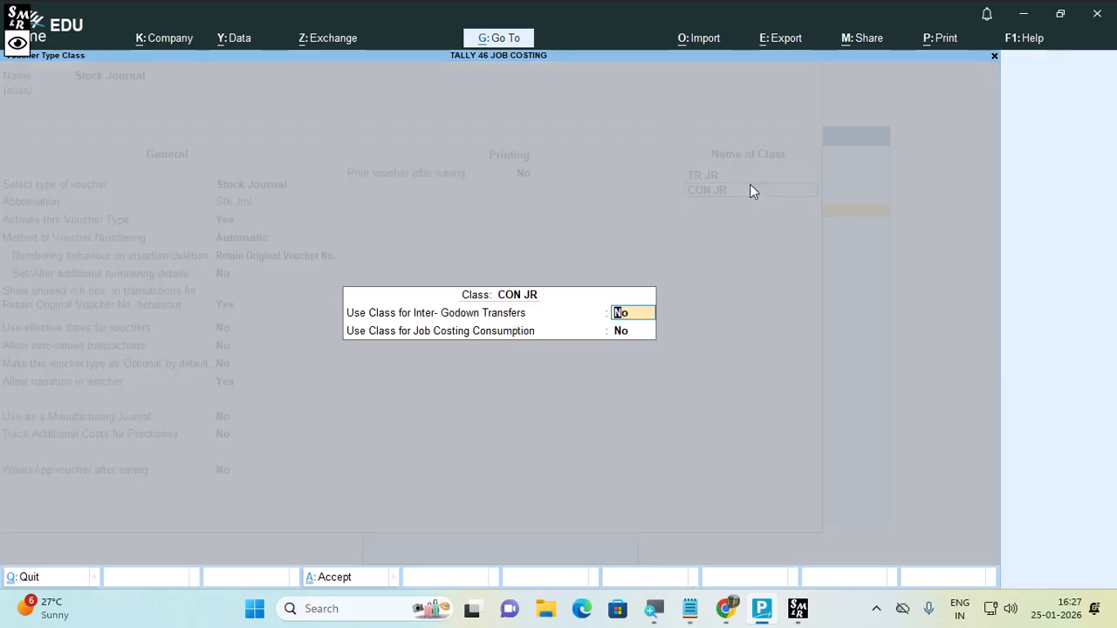
{"action": "key", "text": "Return"}
{"action": "type", "text": "Y"}
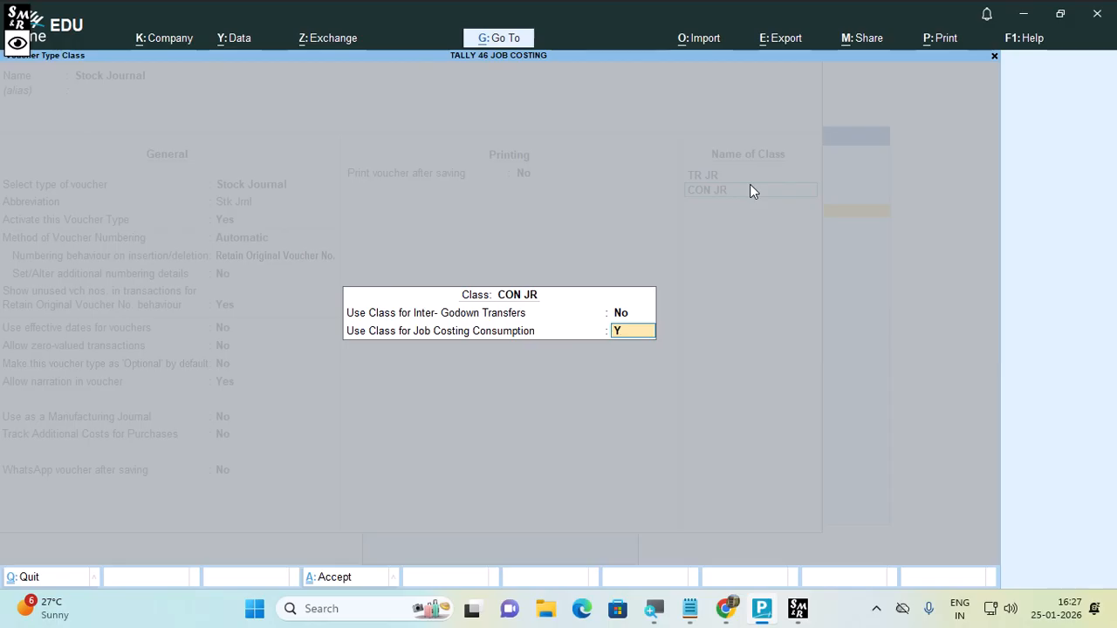
{"action": "key", "text": "Return"}
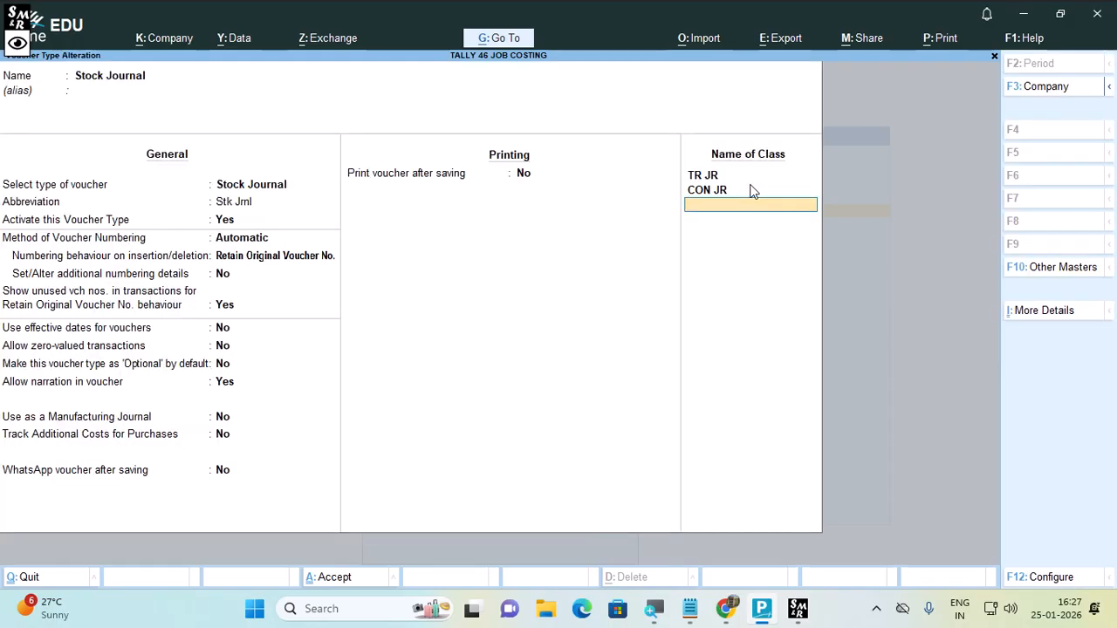
{"action": "key", "text": "Return"}
{"action": "key", "text": "y"}
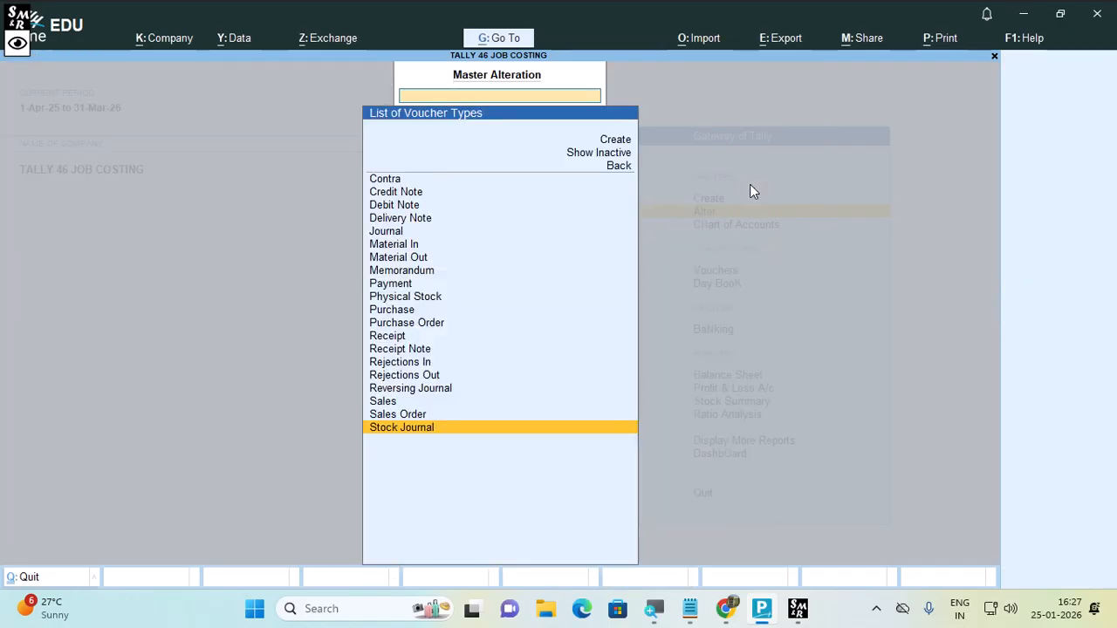
Step: Start a Stock Journal voucher with the class TR JR and set the godown under SONARPUR SITE as its destination
{"action": "key", "text": "Escape"}
{"action": "key", "text": "v"}
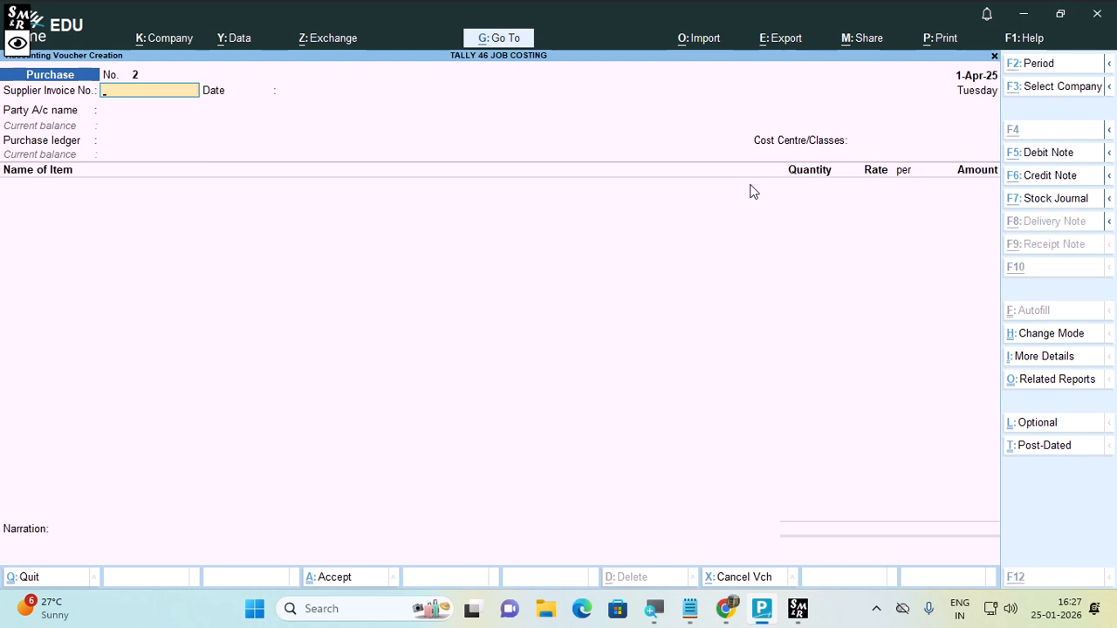
{"action": "key", "text": "alt+F7"}
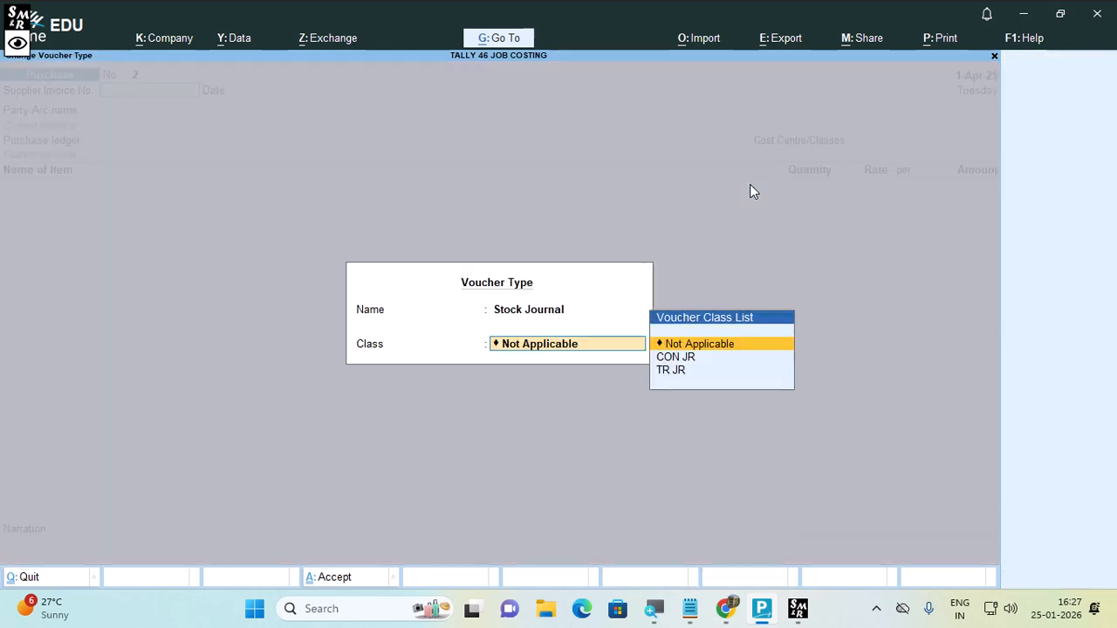
{"action": "key", "text": "Down"}
{"action": "key", "text": "Down"}
{"action": "key", "text": "Return"}
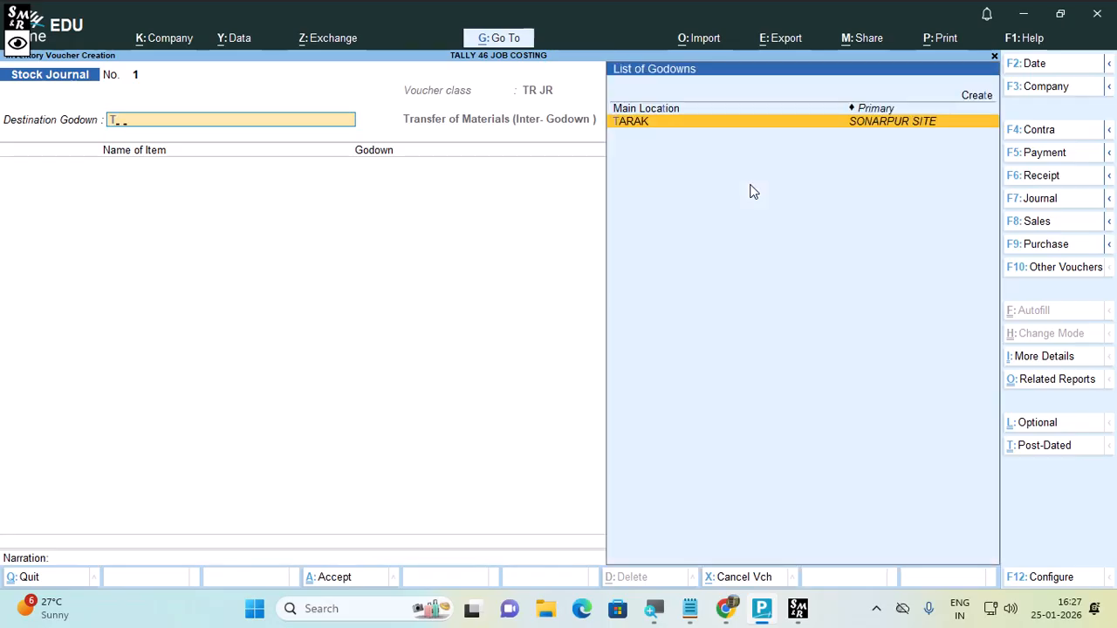
{"action": "type", "text": "ta"}
{"action": "key", "text": "Return"}
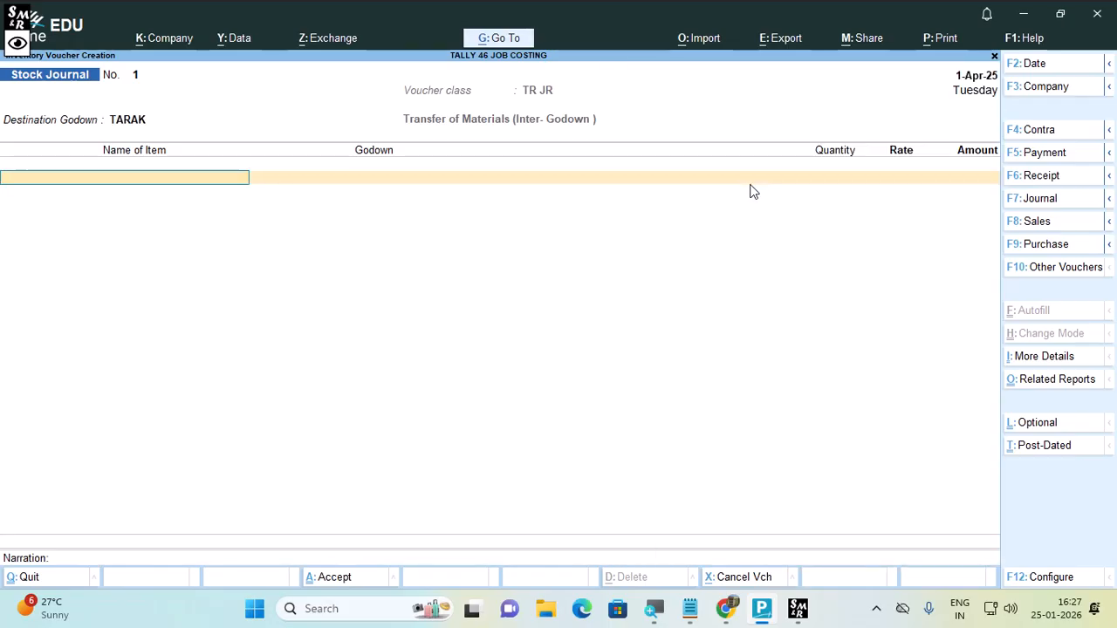
Step: Enter 5 PCS of RAM from the GARIA godown as the first item of the transfer
{"action": "type", "text": "RAM"}
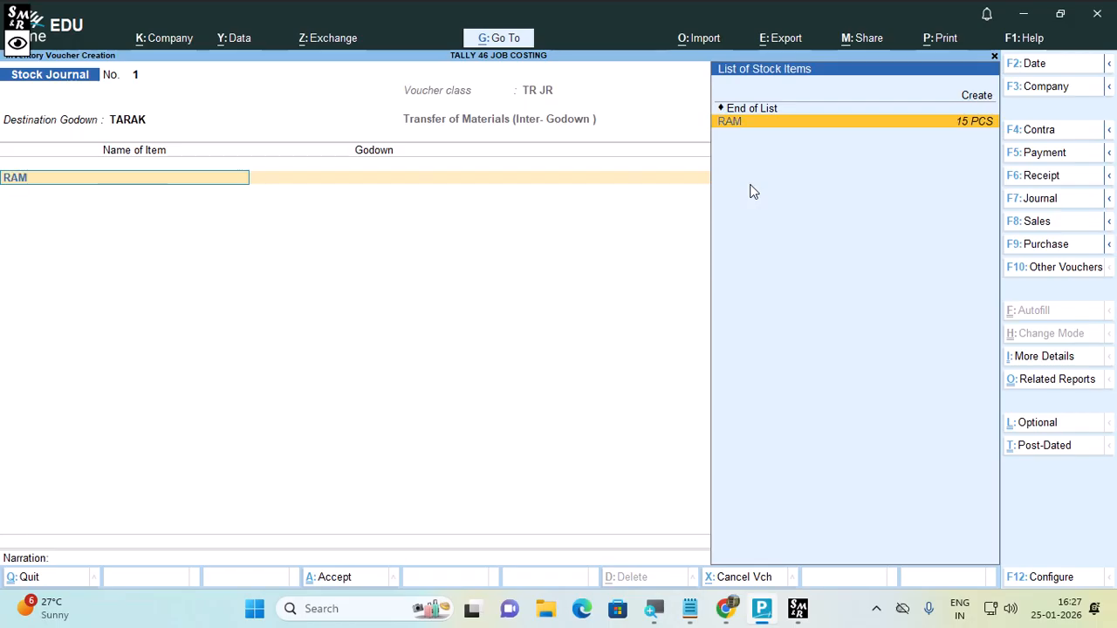
{"action": "key", "text": "Return"}
{"action": "key", "text": "Return"}
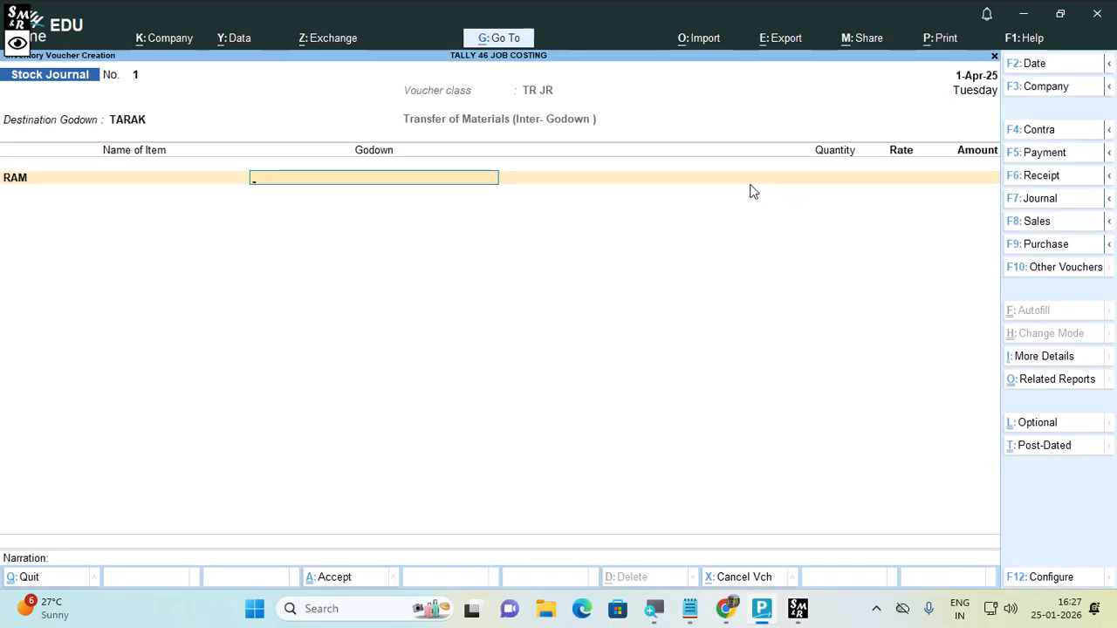
{"action": "key", "text": "Return"}
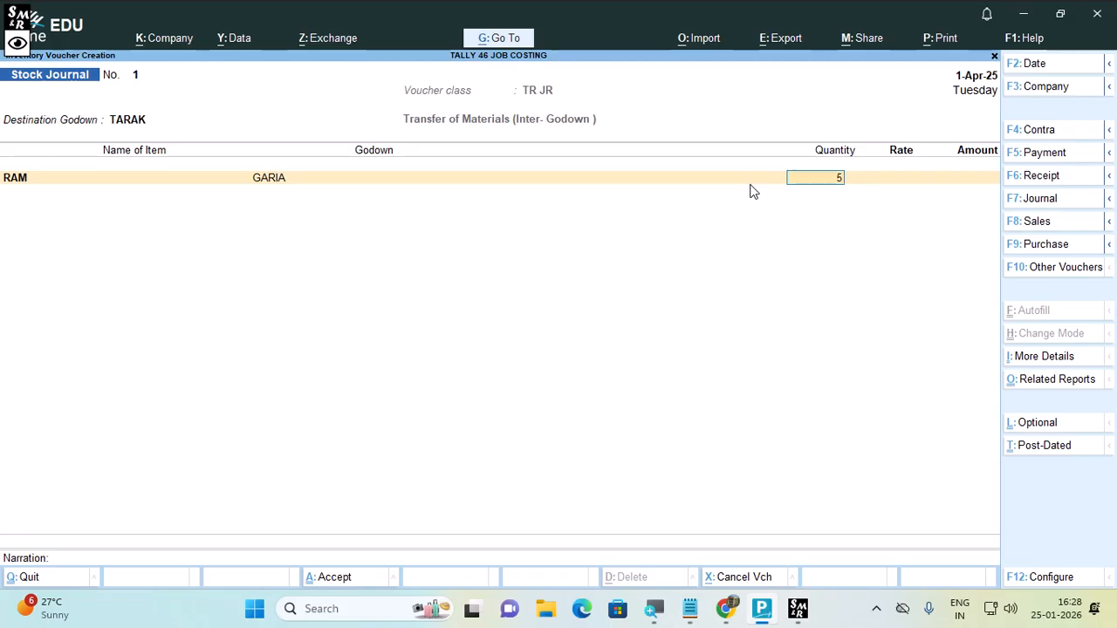
{"action": "type", "text": "5"}
{"action": "key", "text": "Return"}
{"action": "key", "text": "Return"}
{"action": "key", "text": "Return"}
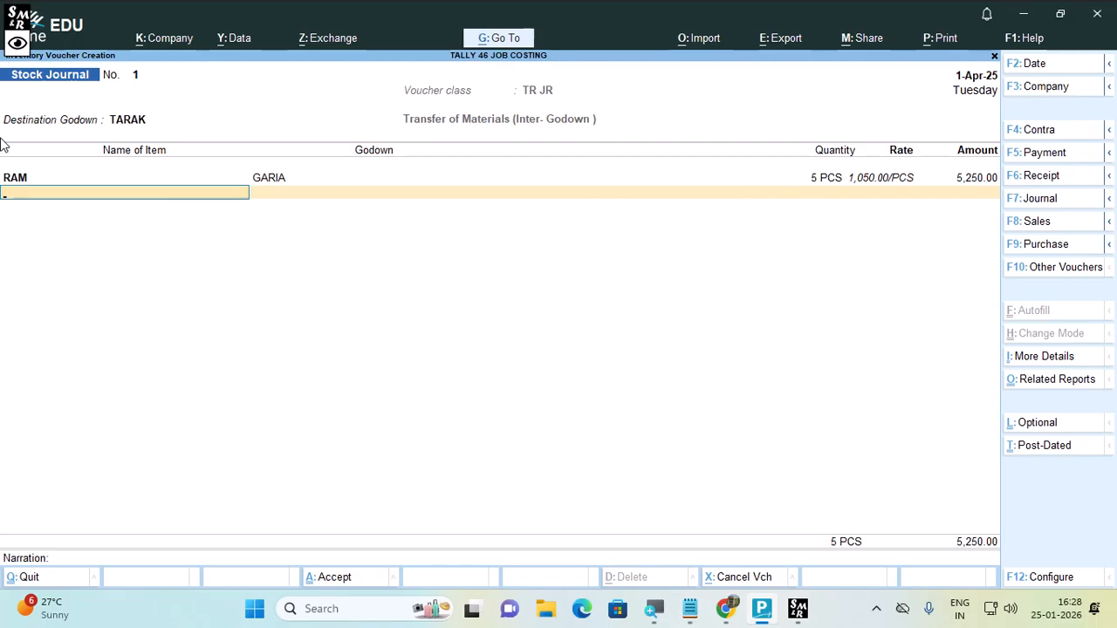
Step: Add 5 PCS of CPU from the GARIA godown to the stock transfer
{"action": "type", "text": "c"}
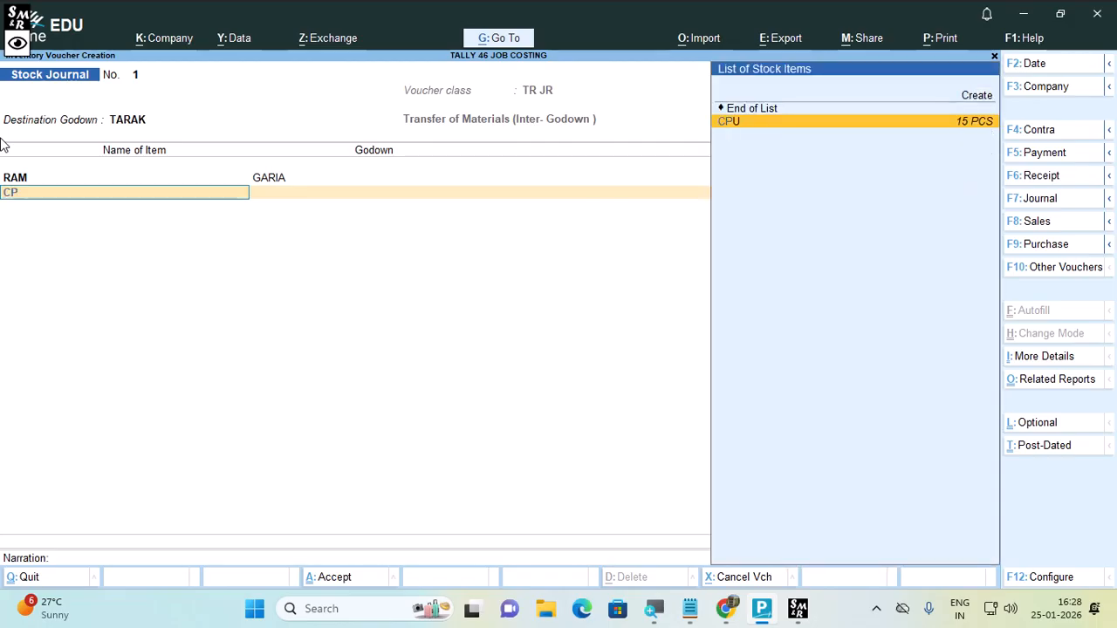
{"action": "key", "text": "Return"}
{"action": "key", "text": "Return"}
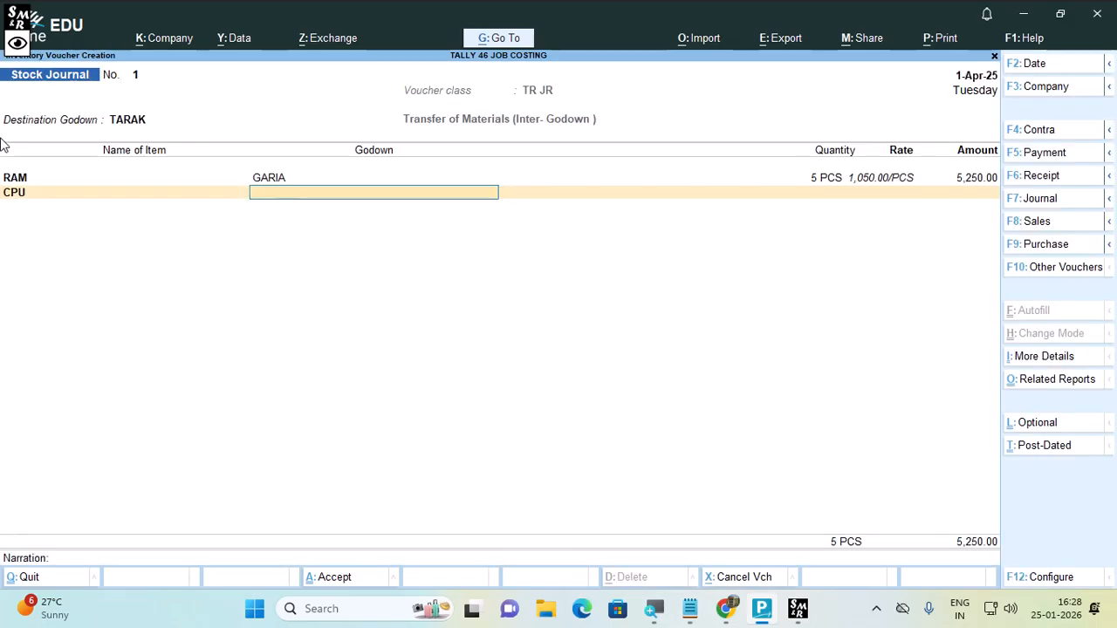
{"action": "key", "text": "Return"}
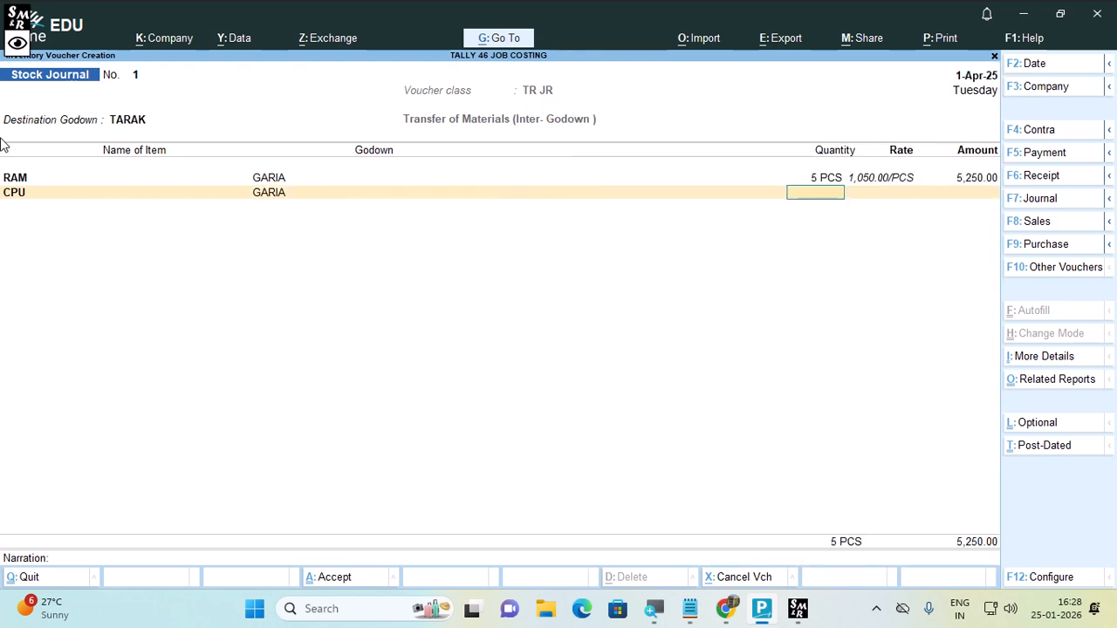
{"action": "type", "text": "5"}
{"action": "key", "text": "Return"}
{"action": "key", "text": "Return"}
{"action": "key", "text": "Return"}
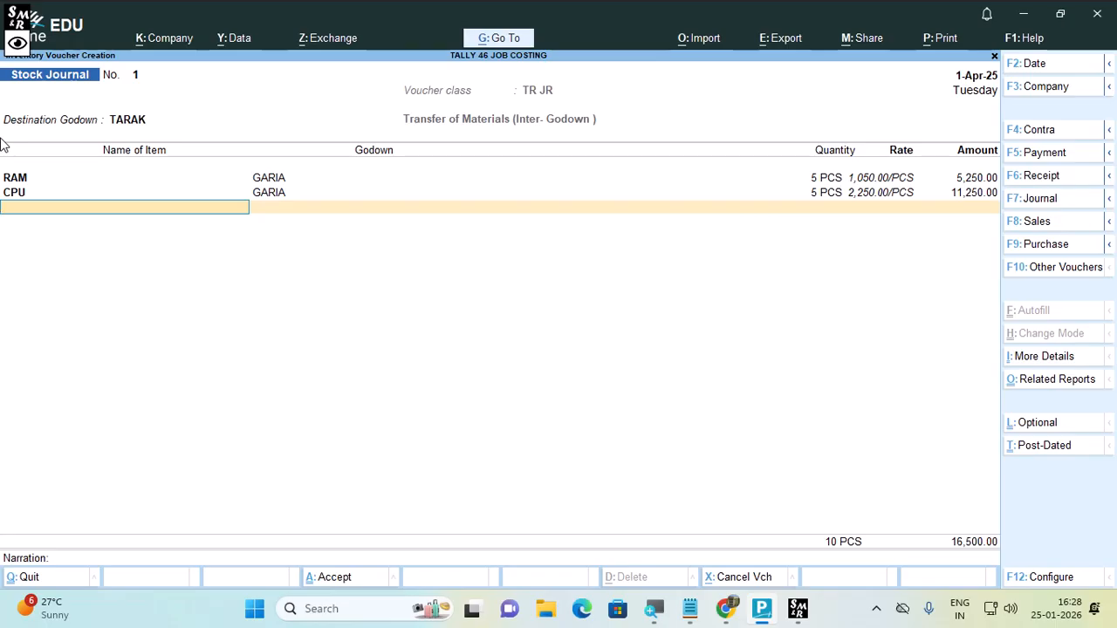
Step: Add 5 PCS of MB from the GARIA godown to the stock transfer
{"action": "type", "text": "MB"}
{"action": "key", "text": "Return"}
{"action": "key", "text": "Return"}
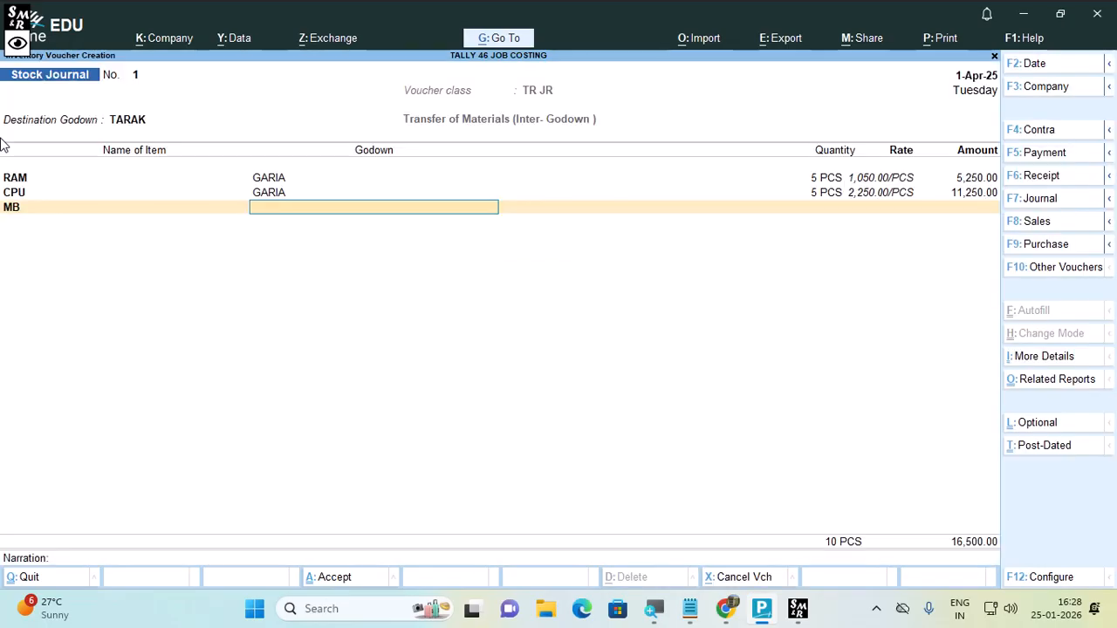
{"action": "type", "text": "g"}
{"action": "key", "text": "Return"}
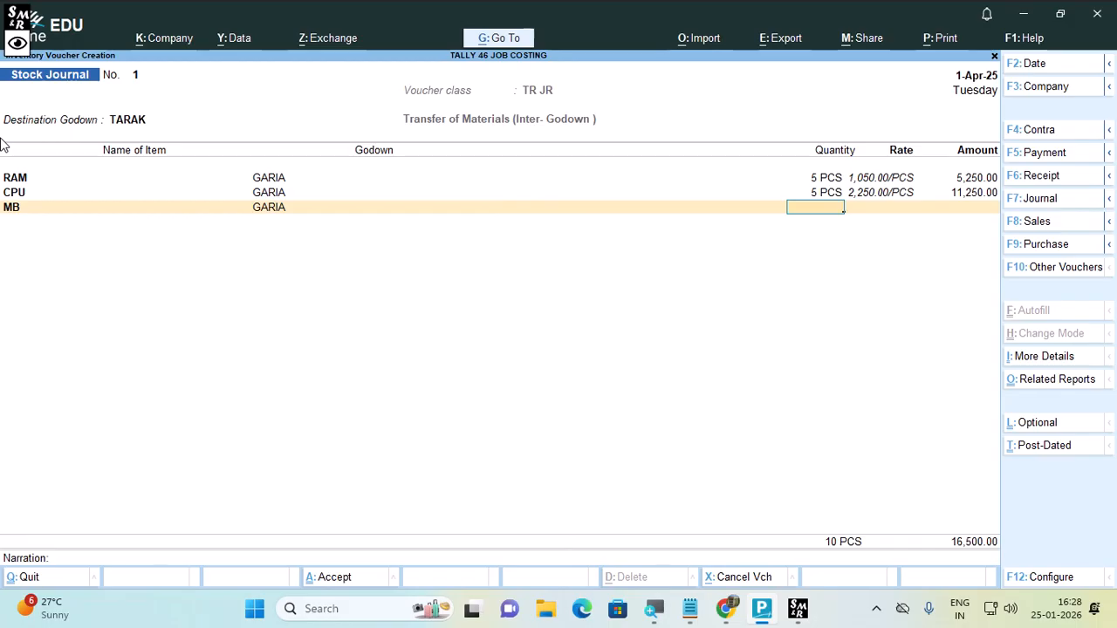
{"action": "type", "text": "5"}
{"action": "key", "text": "Return"}
{"action": "key", "text": "Return"}
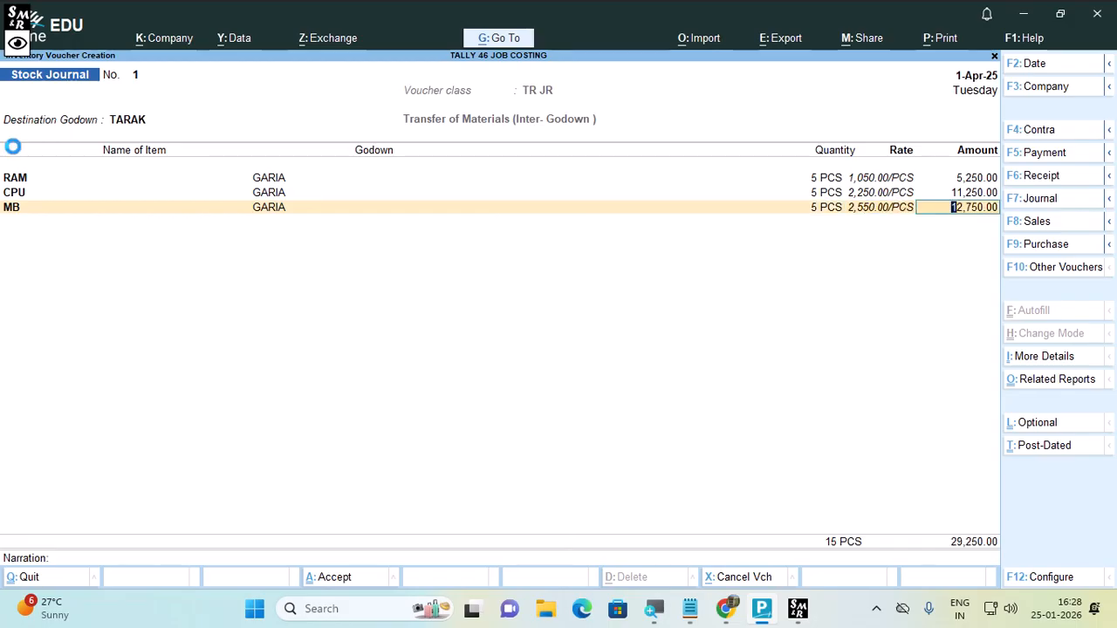
{"action": "key", "text": "Return"}
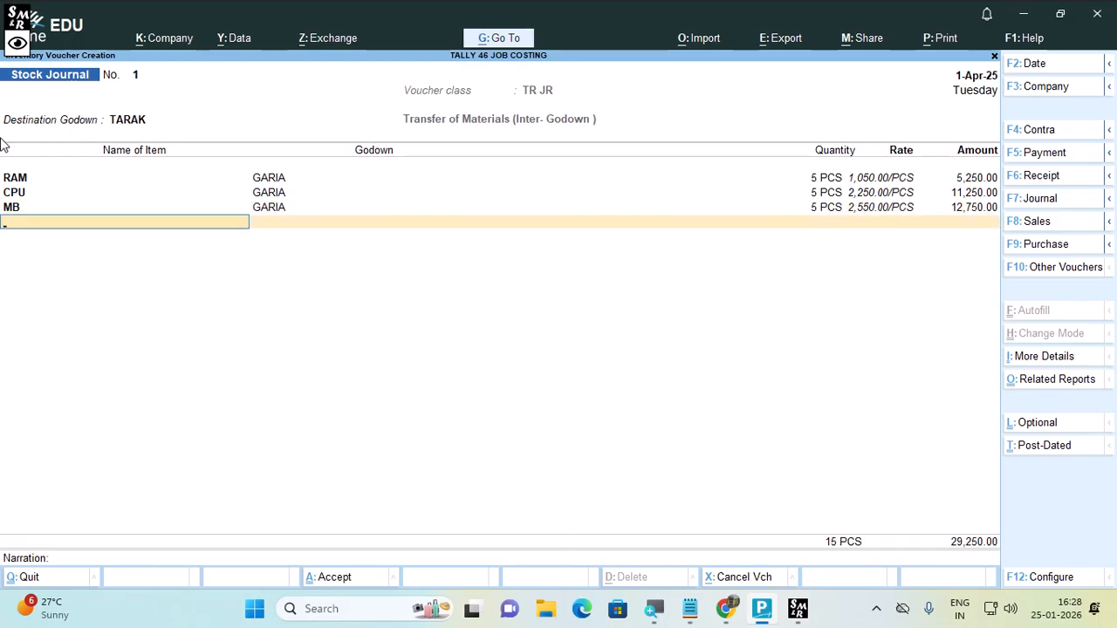
Step: Add 5 PCS of MOUSE from the GARIA godown to the stock transfer
{"action": "type", "text": "MOUS"}
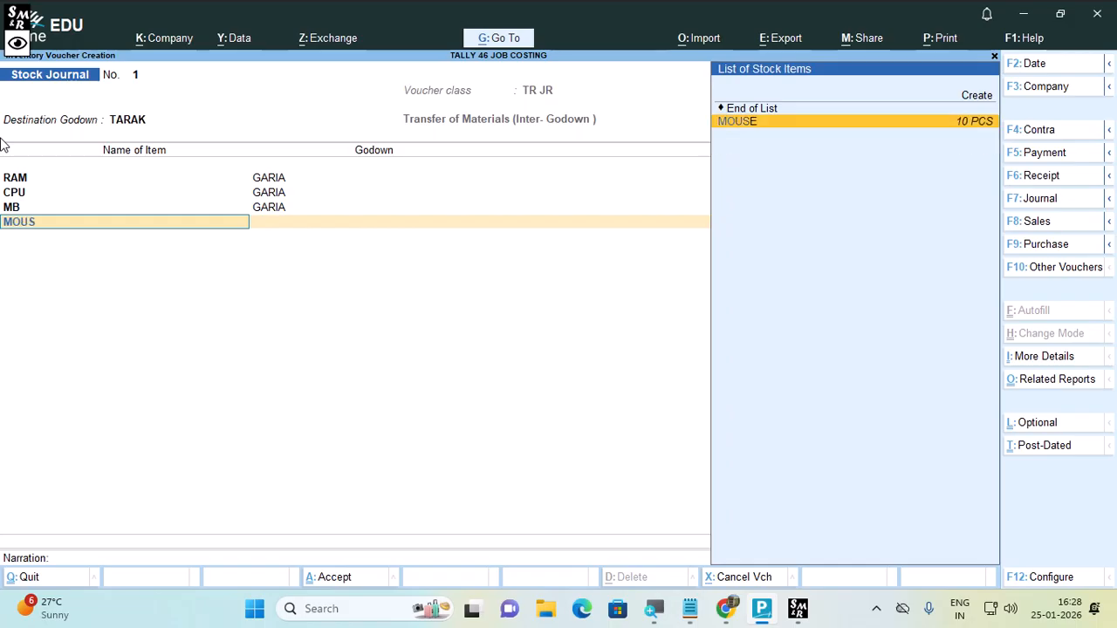
{"action": "key", "text": "Return"}
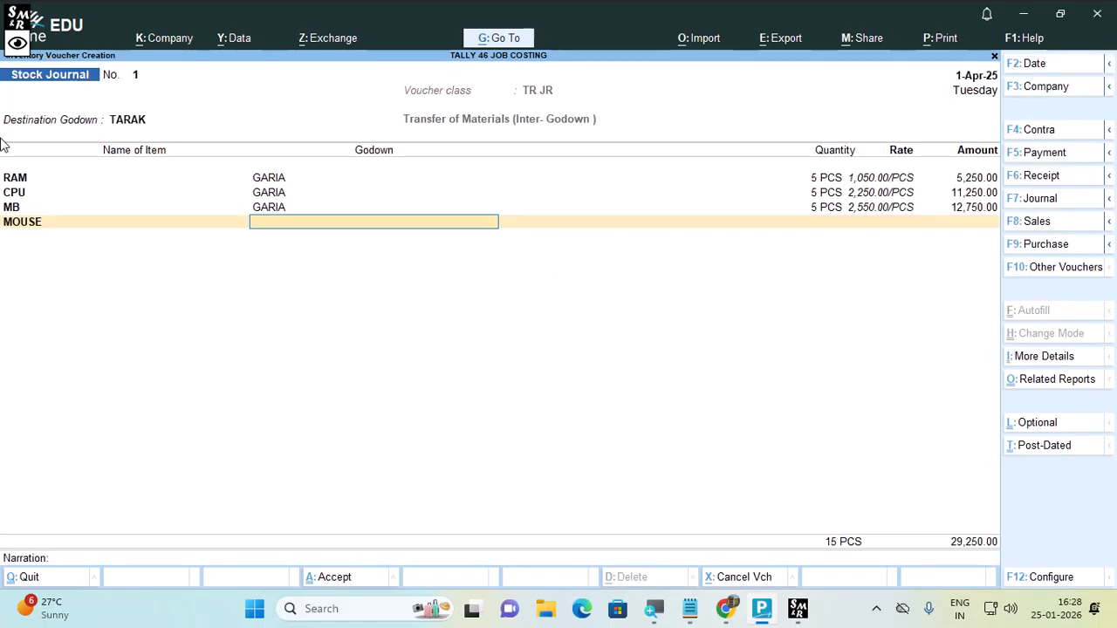
{"action": "key", "text": "Return"}
{"action": "type", "text": "5"}
{"action": "key", "text": "Return"}
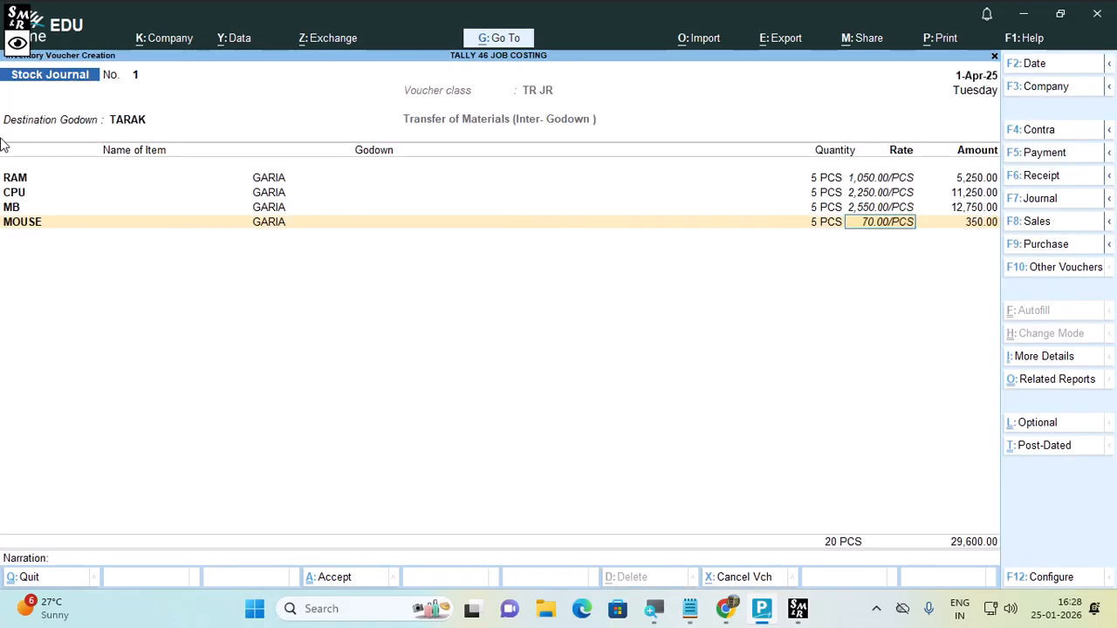
{"action": "key", "text": "Return"}
{"action": "key", "text": "Return"}
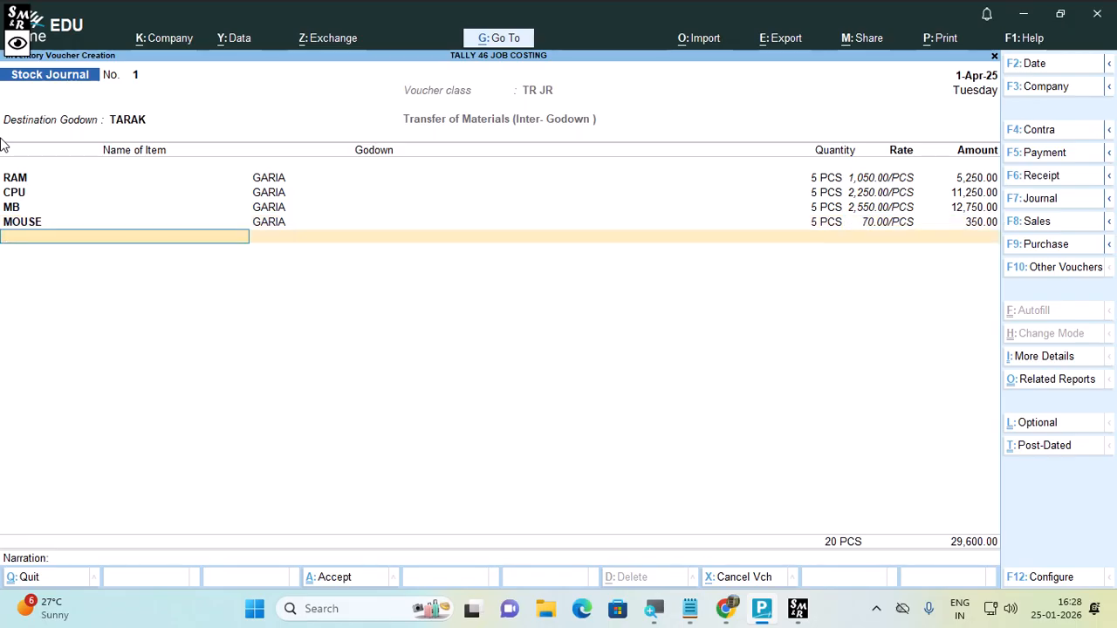
Step: Add 5 PCS of KB from the GARIA godown and save the Stock Journal voucher without a narration
{"action": "type", "text": "K"}
{"action": "key", "text": "Return"}
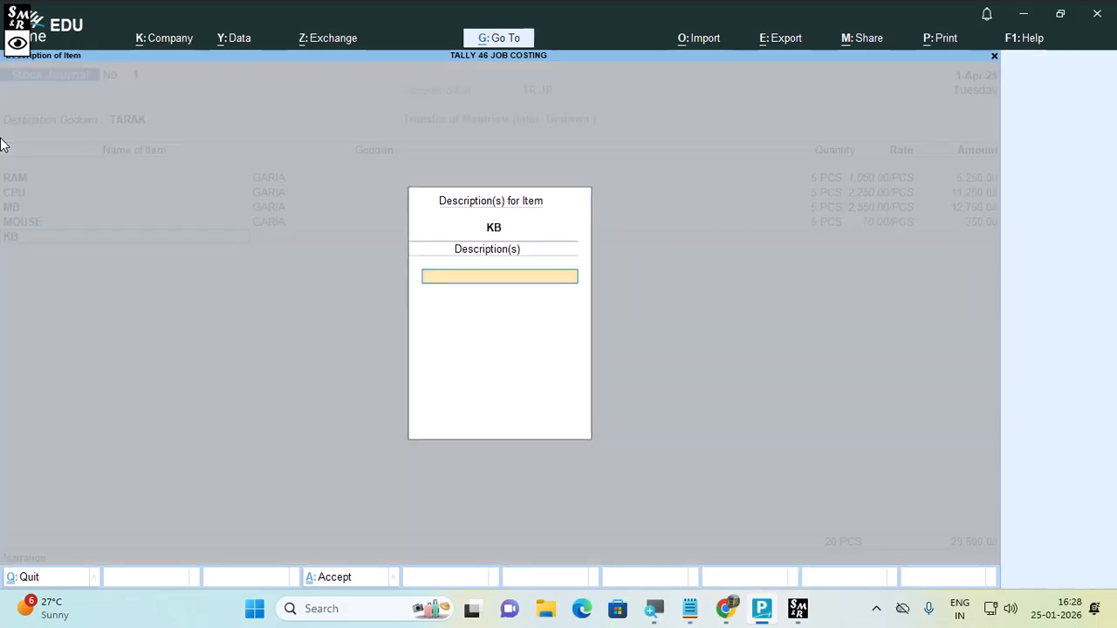
{"action": "key", "text": "Return"}
{"action": "key", "text": "Return"}
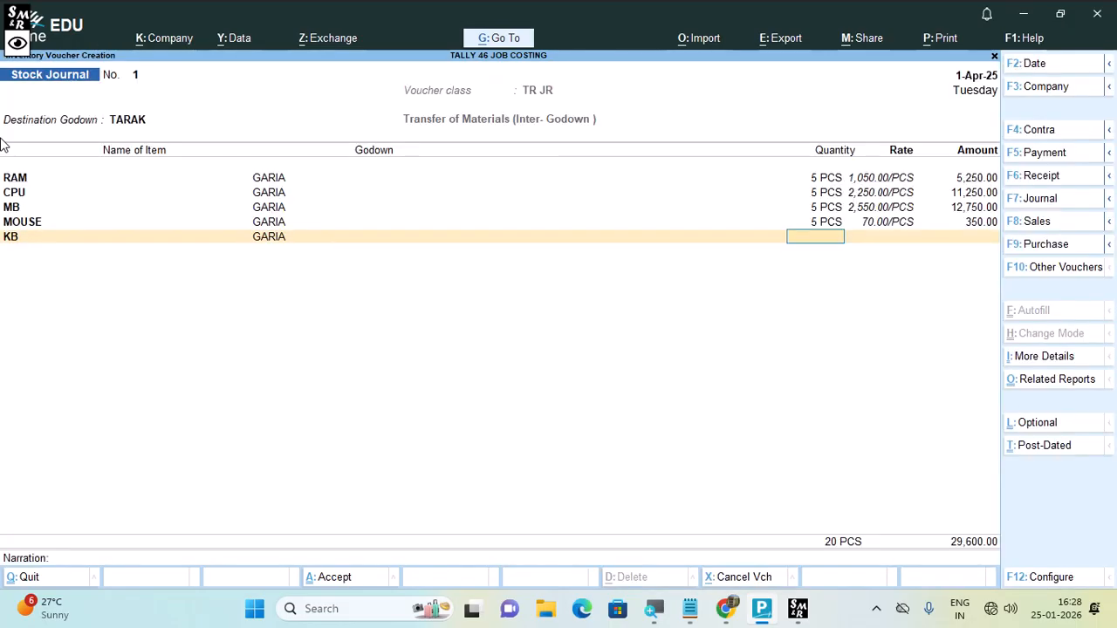
{"action": "type", "text": "5"}
{"action": "key", "text": "Return"}
{"action": "key", "text": "Return"}
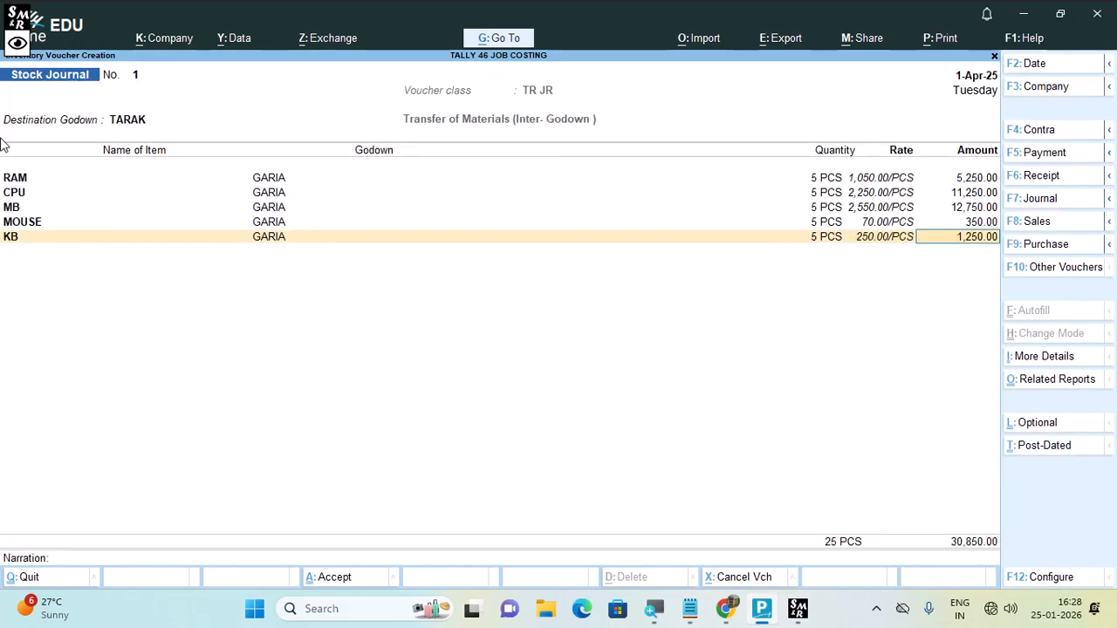
{"action": "key", "text": "Return"}
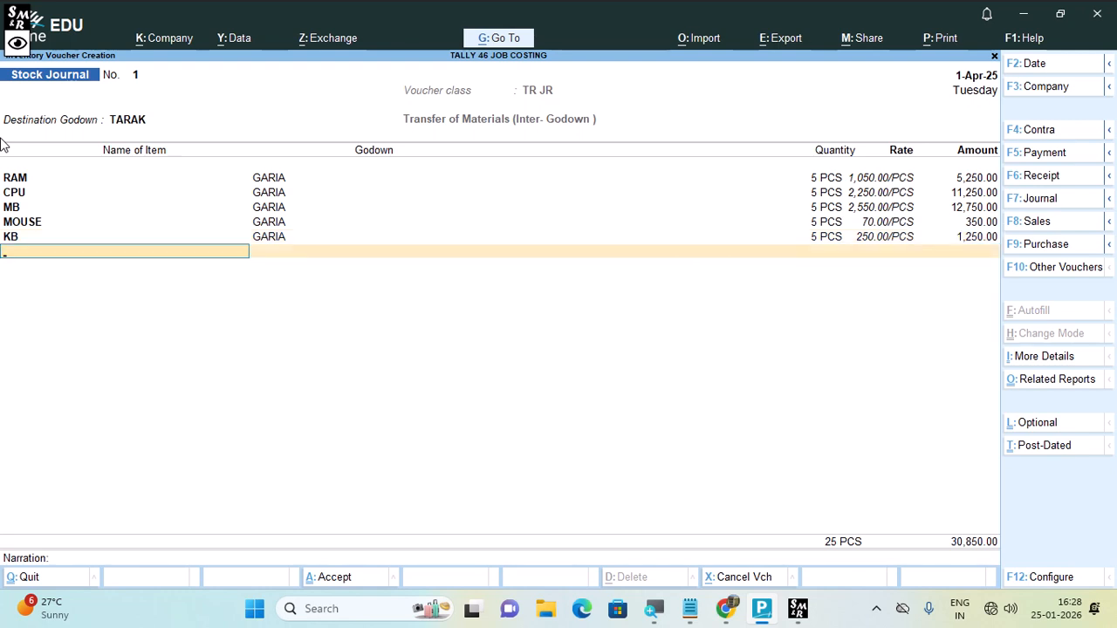
{"action": "key", "text": "Return"}
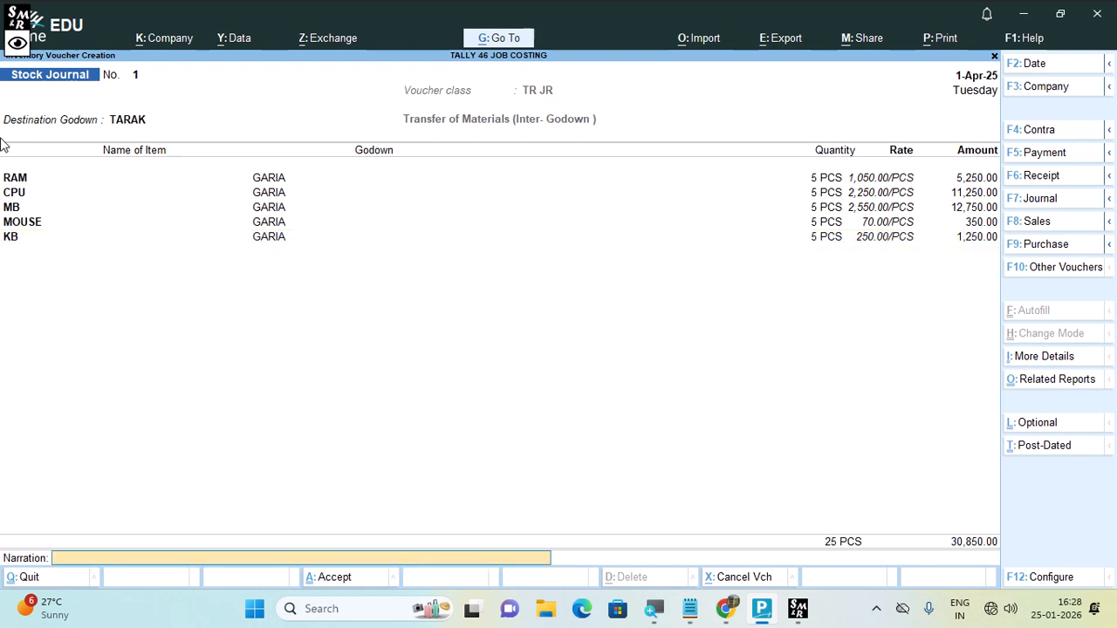
{"action": "key", "text": "Return"}
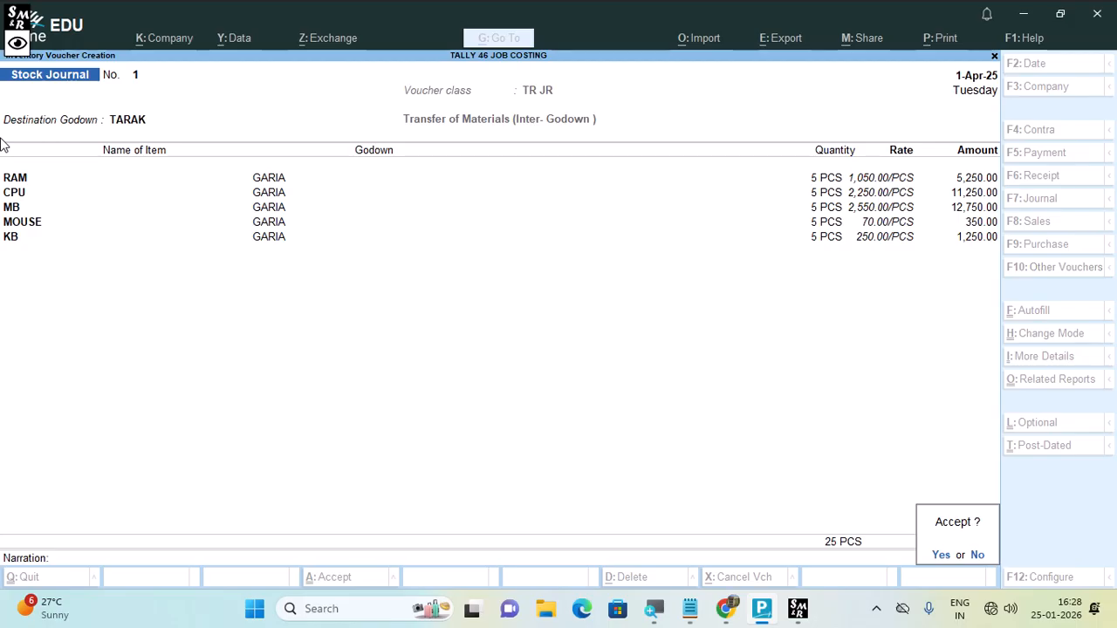
{"action": "key", "text": "Return"}
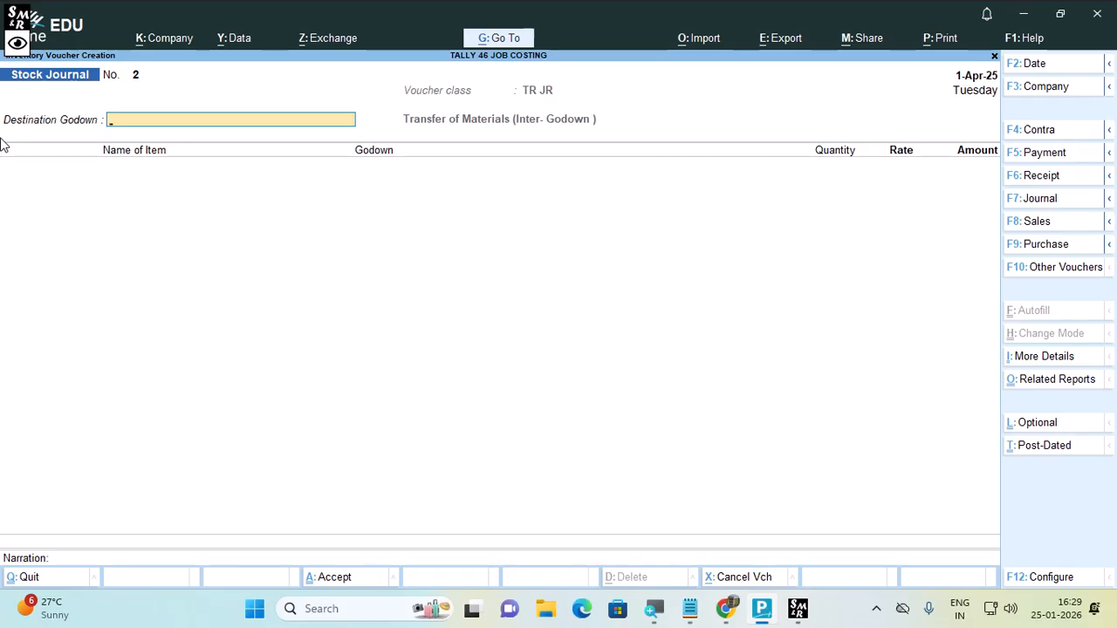
Step: Examine the Stock Summary in detailed view for each item's quantity, rate and value per godown
{"action": "key", "text": "Escape"}
{"action": "key", "text": "s"}
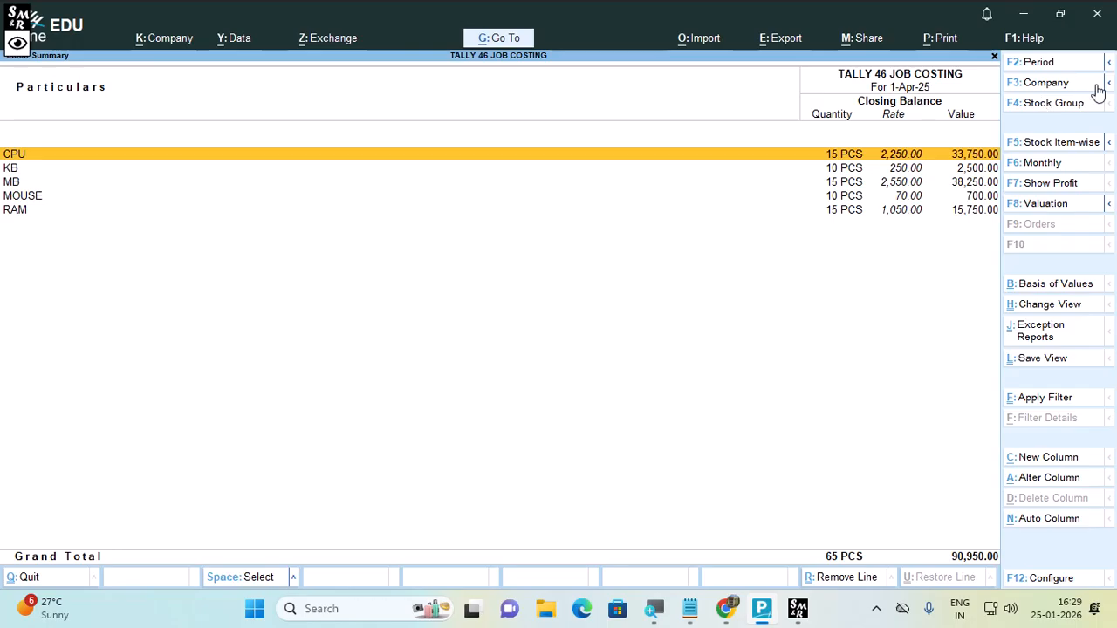
{"action": "key", "text": "alt"}
{"action": "key", "text": "alt+F5"}
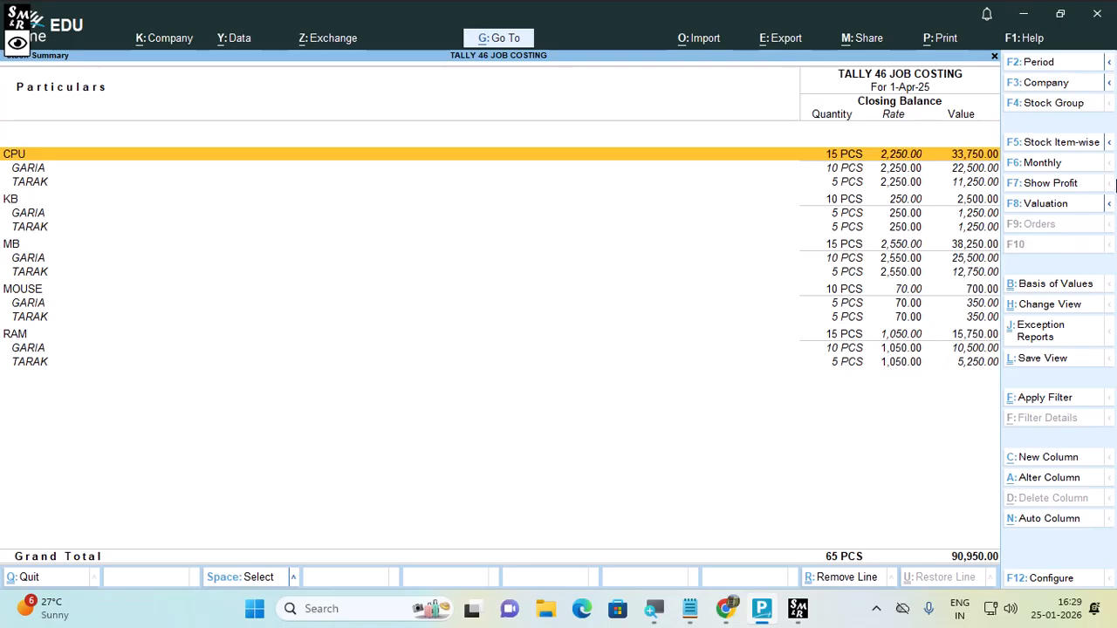
{"action": "key", "text": "Escape"}
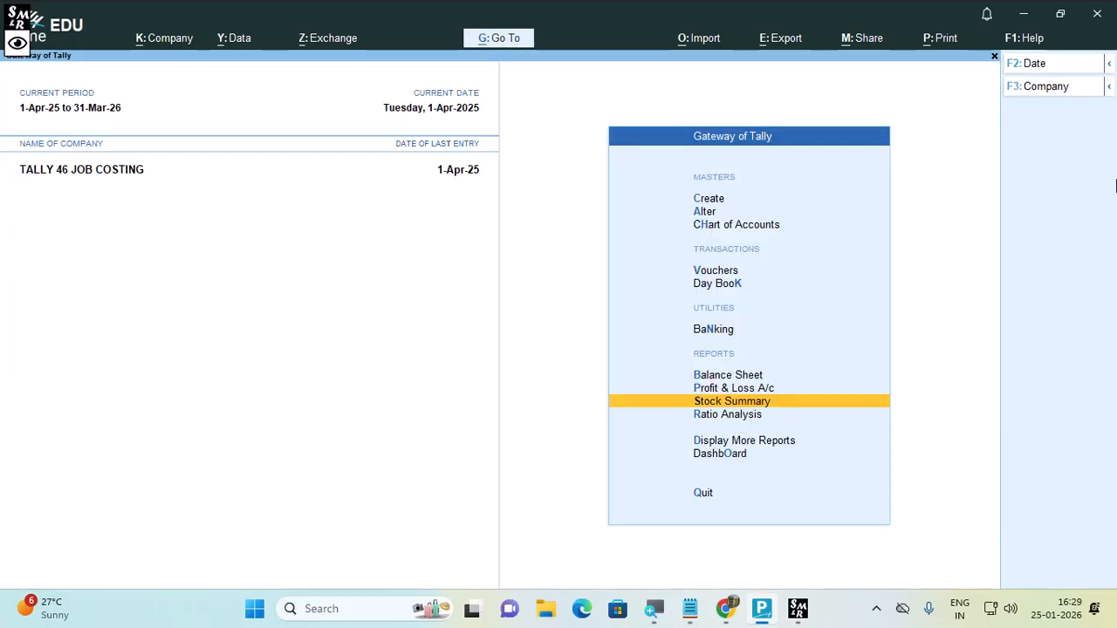
Step: Open a new Payment voucher, switch it to Double Entry mode and leave its cost centre class at the default
{"action": "key", "text": "Up"}
{"action": "key", "text": "Up"}
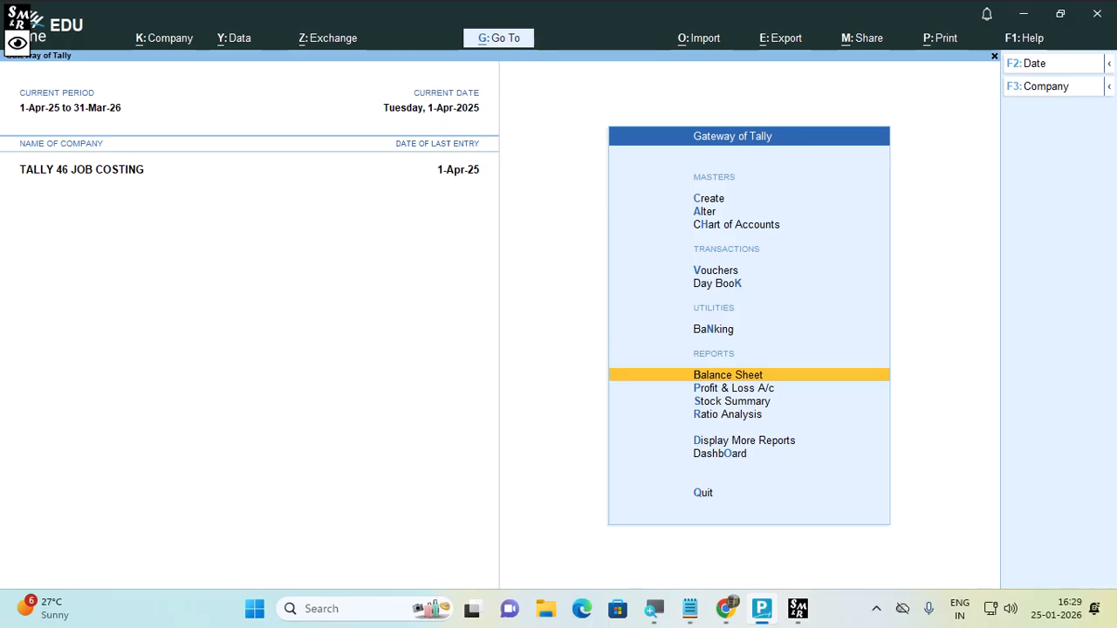
{"action": "key", "text": "alt+F7"}
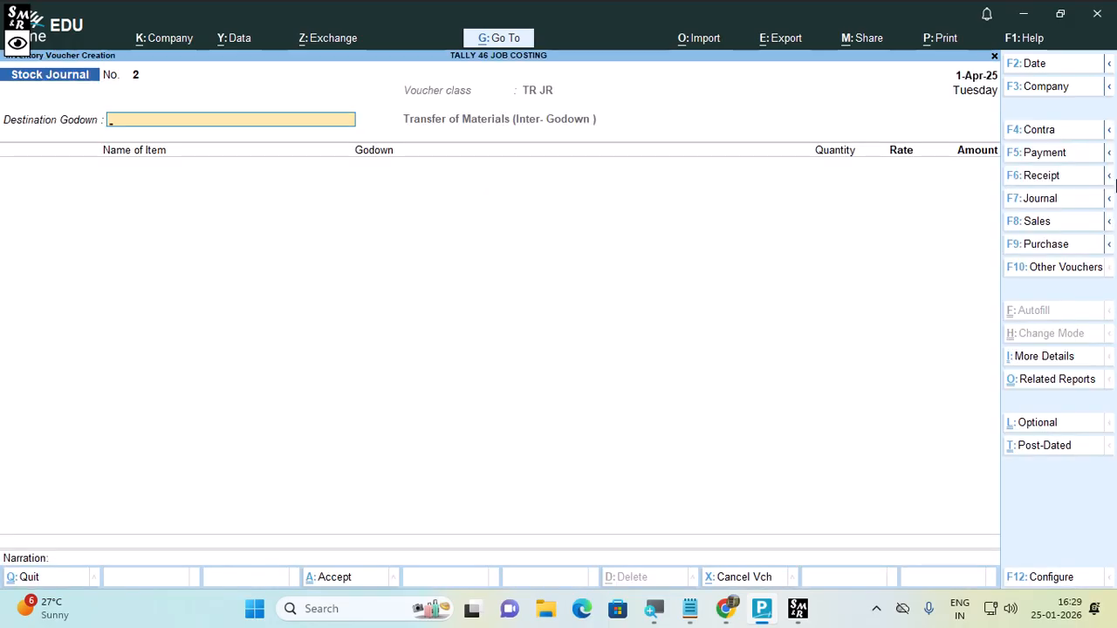
{"action": "key", "text": "F5"}
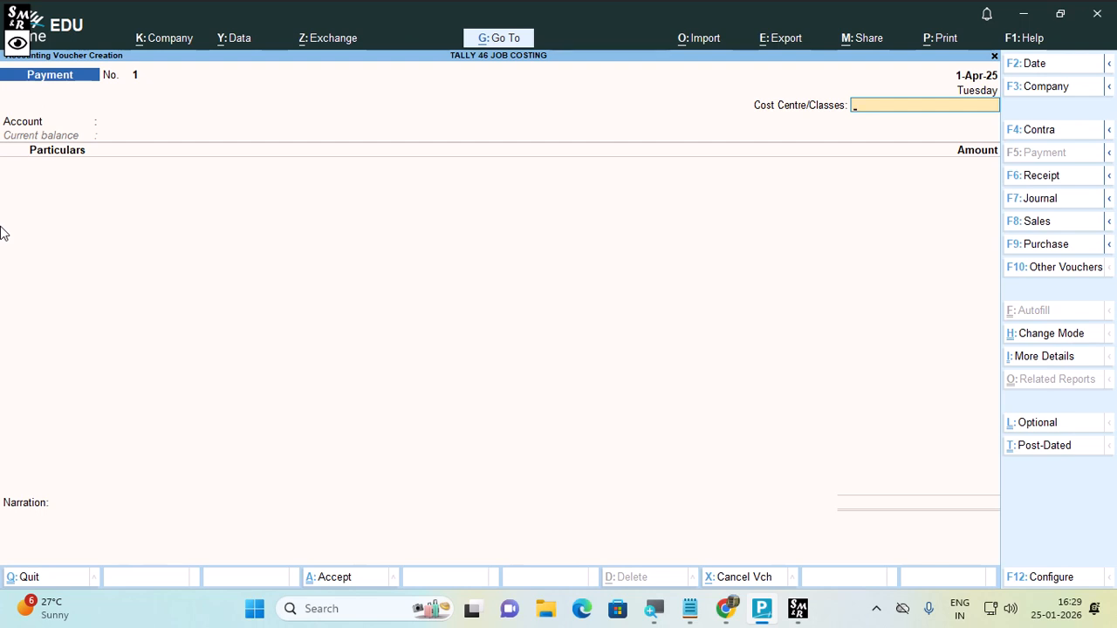
{"action": "key", "text": "ctrl+h"}
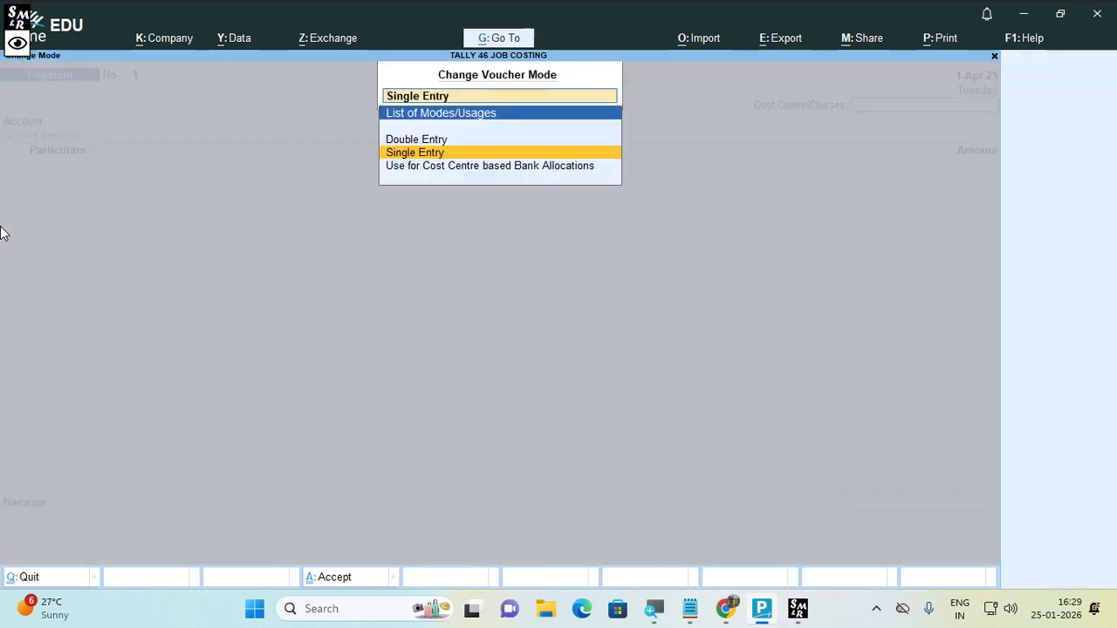
{"action": "key", "text": "Up"}
{"action": "key", "text": "Return"}
{"action": "key", "text": "Return"}
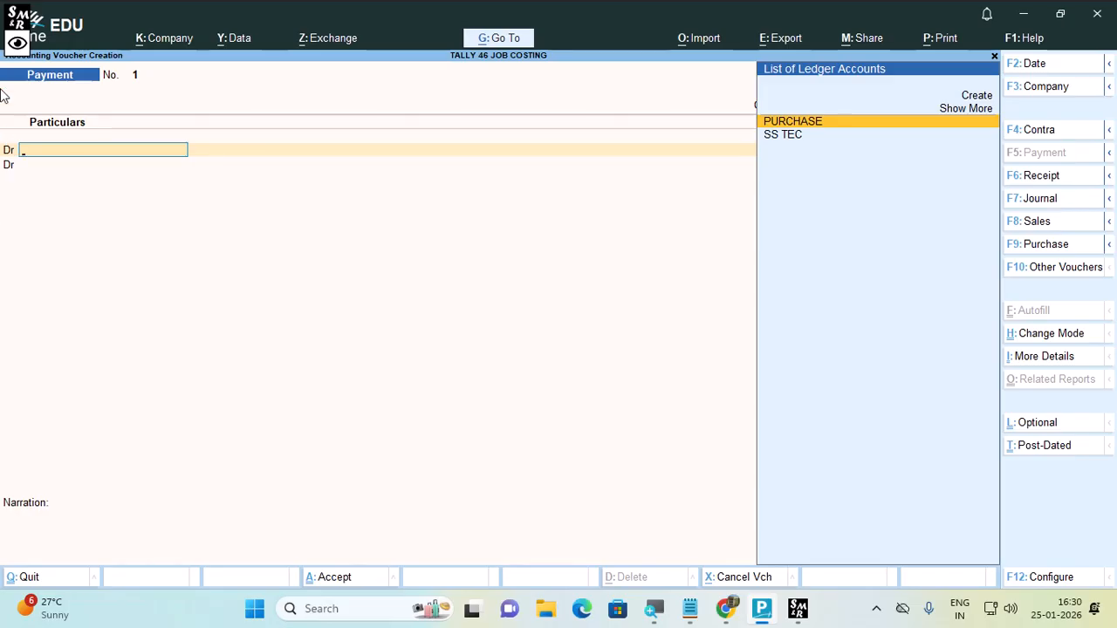
Step: Create the ledger LABOUR CH under Indirect Expenses, keeping the default inventory, cost centre and banking settings
{"action": "key", "text": "alt+c"}
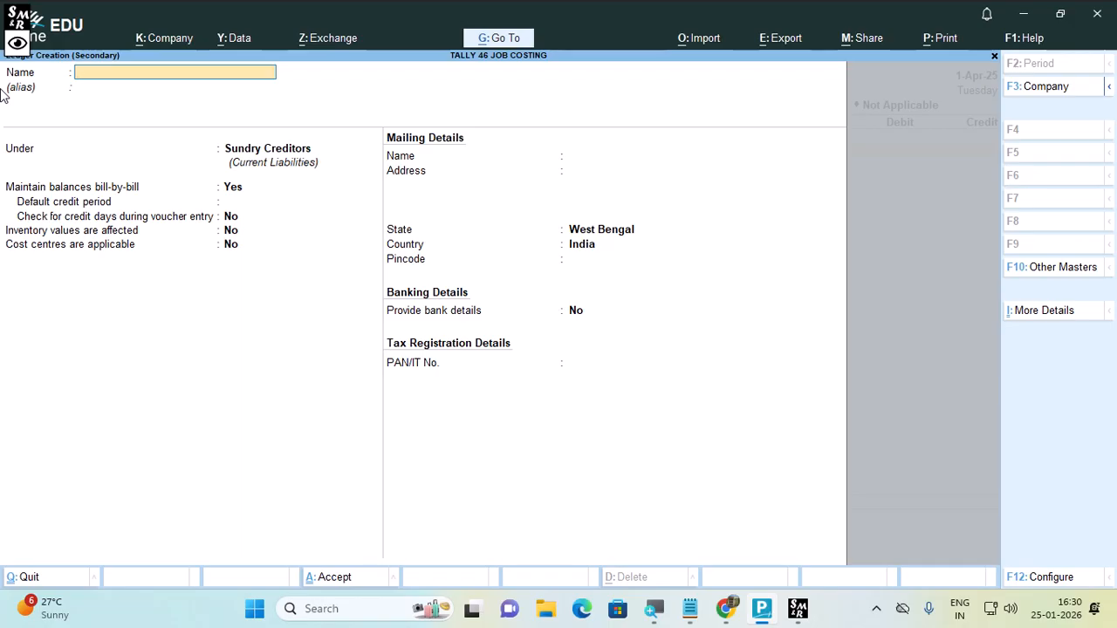
{"action": "type", "text": "LABOUR CH"}
{"action": "key", "text": "Return"}
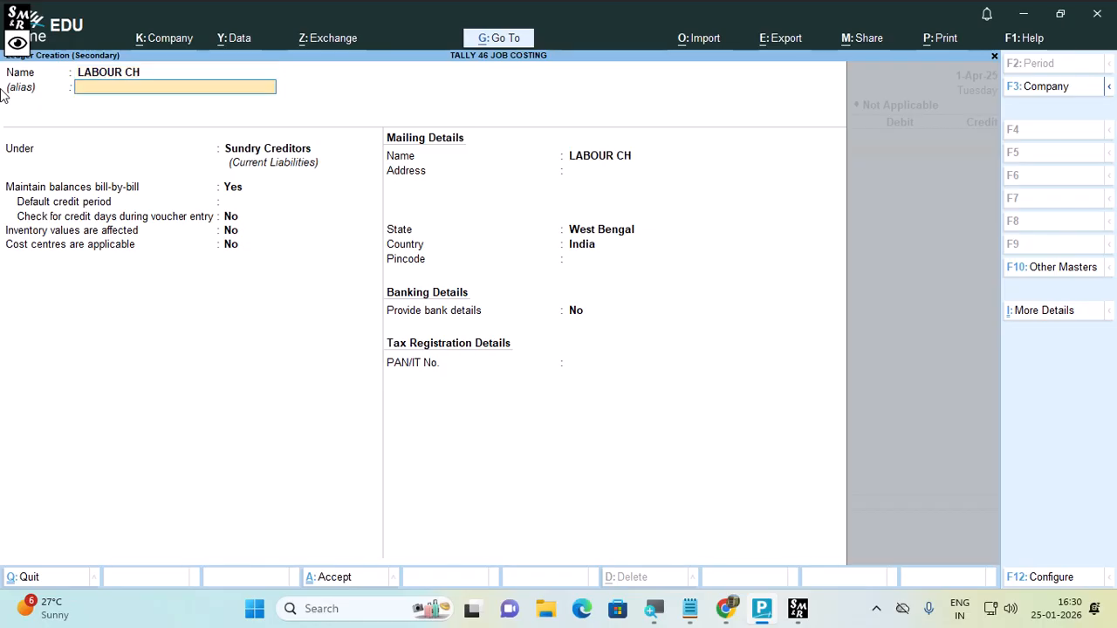
{"action": "key", "text": "Return"}
{"action": "key", "text": "BackSpace"}
{"action": "type", "text": "I"}
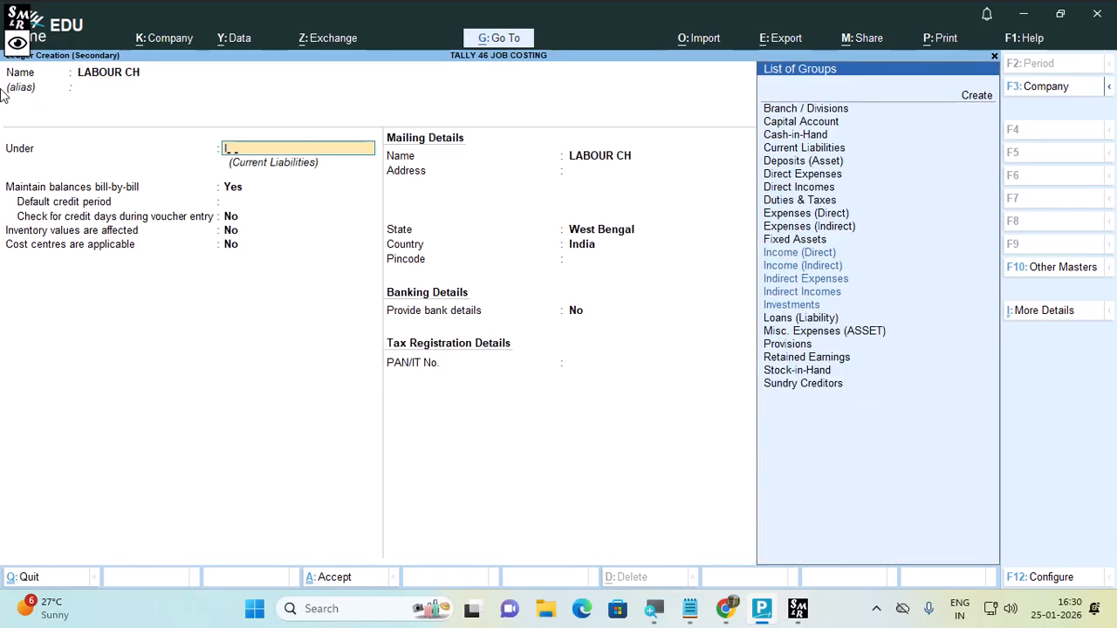
{"action": "type", "text": "ND"}
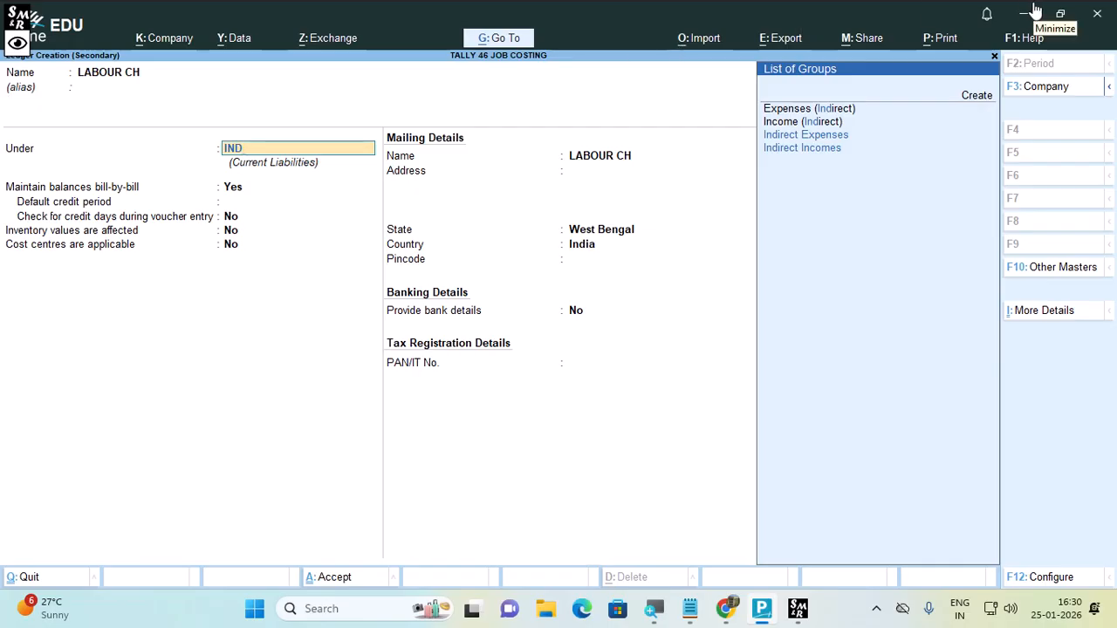
{"action": "key", "text": "Up"}
{"action": "key", "text": "Up"}
{"action": "key", "text": "Return"}
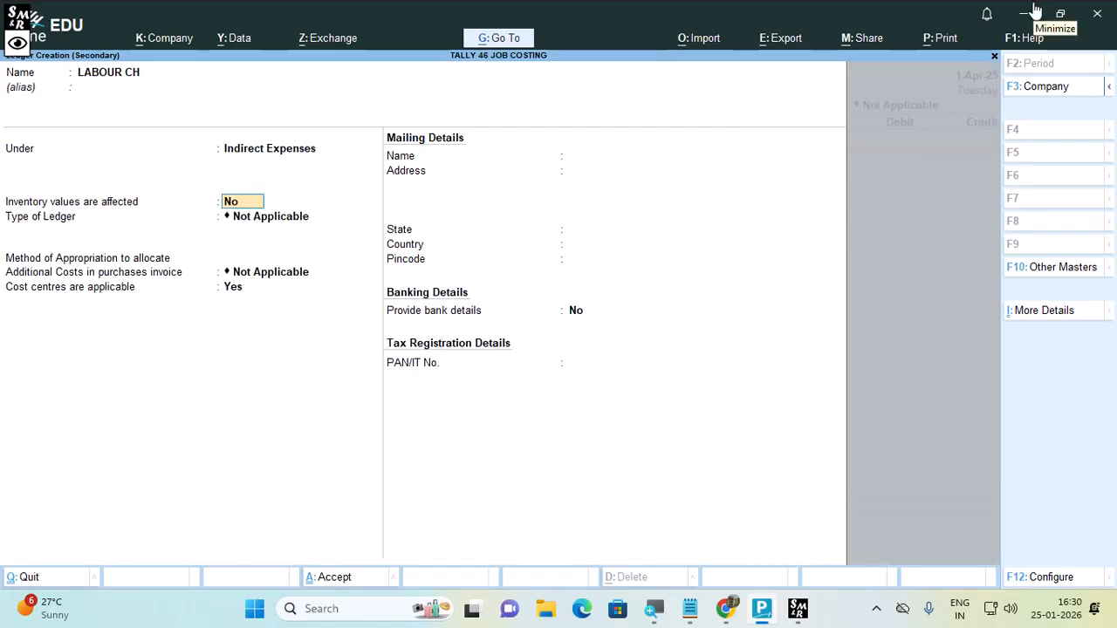
{"action": "key", "text": "Return"}
{"action": "key", "text": "Return"}
{"action": "key", "text": "Return"}
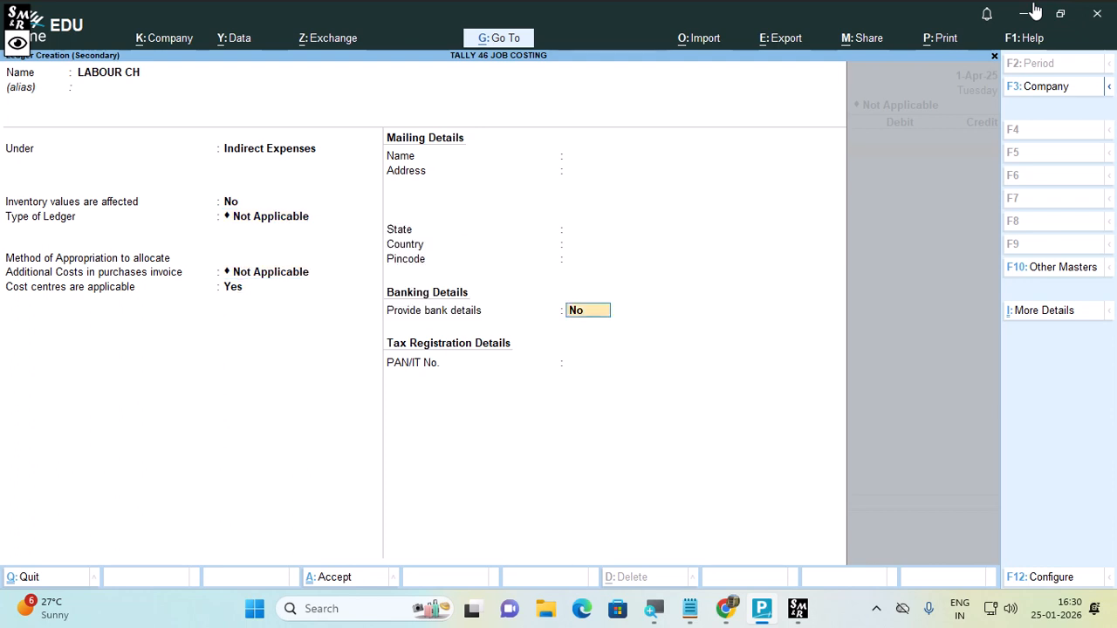
{"action": "key", "text": "Return"}
{"action": "key", "text": "Return"}
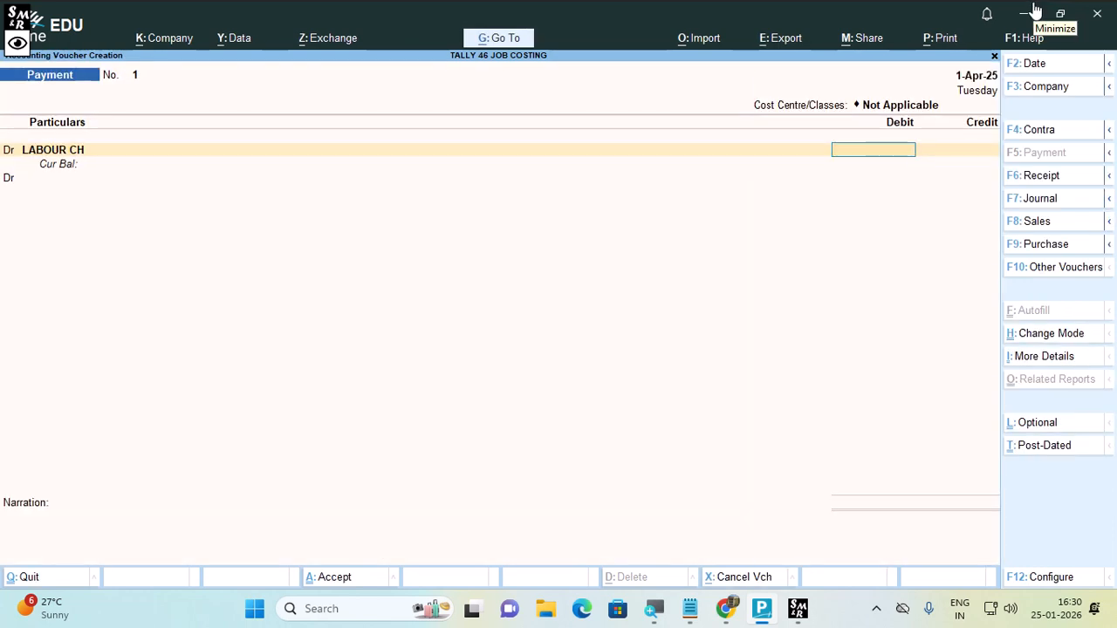
Step: Debit LABOUR CH with 250 and allocate the full amount to the SONARPUR SITE cost centre
{"action": "type", "text": "250"}
{"action": "key", "text": "Return"}
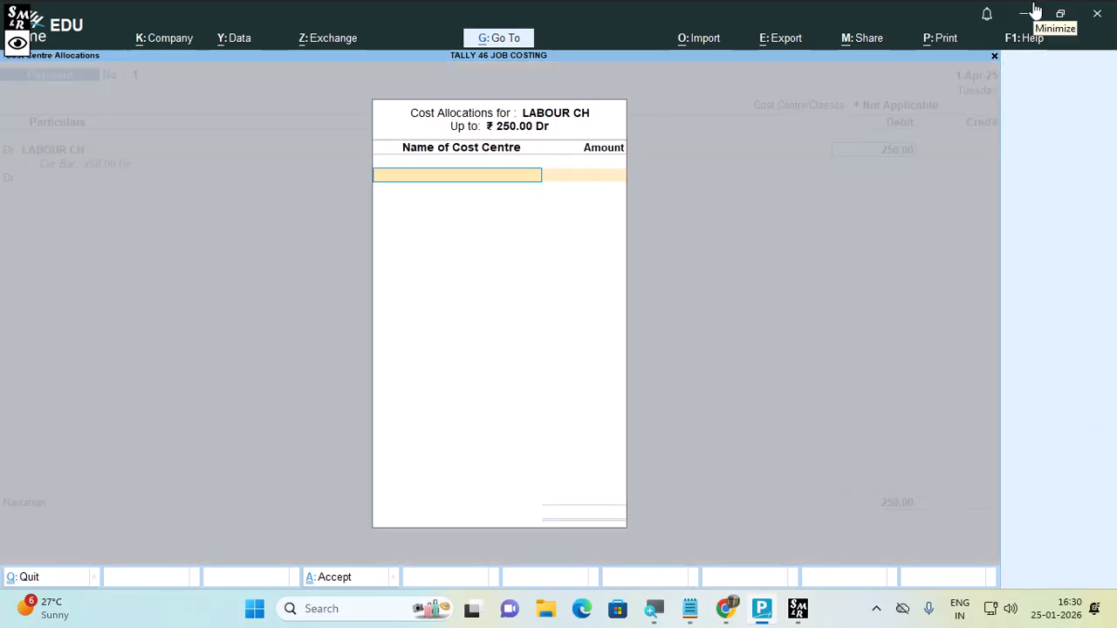
{"action": "key", "text": "Return"}
{"action": "key", "text": "Return"}
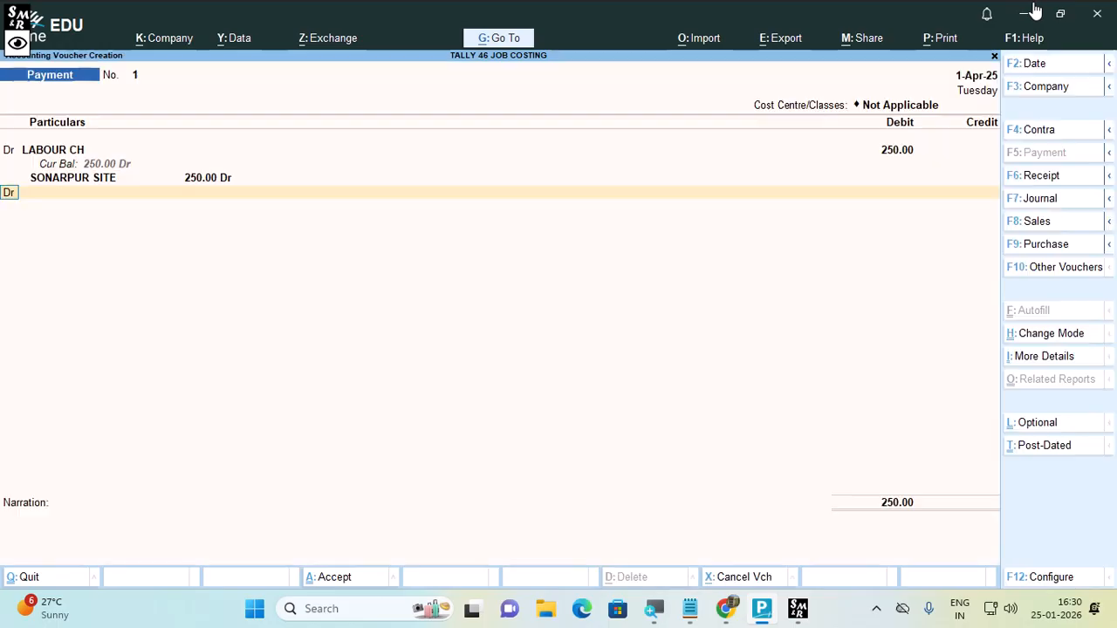
Step: Create the ledger TRAVELLING under Indirect Expenses for the second debit line, keeping the default settings
{"action": "key", "text": "Return"}
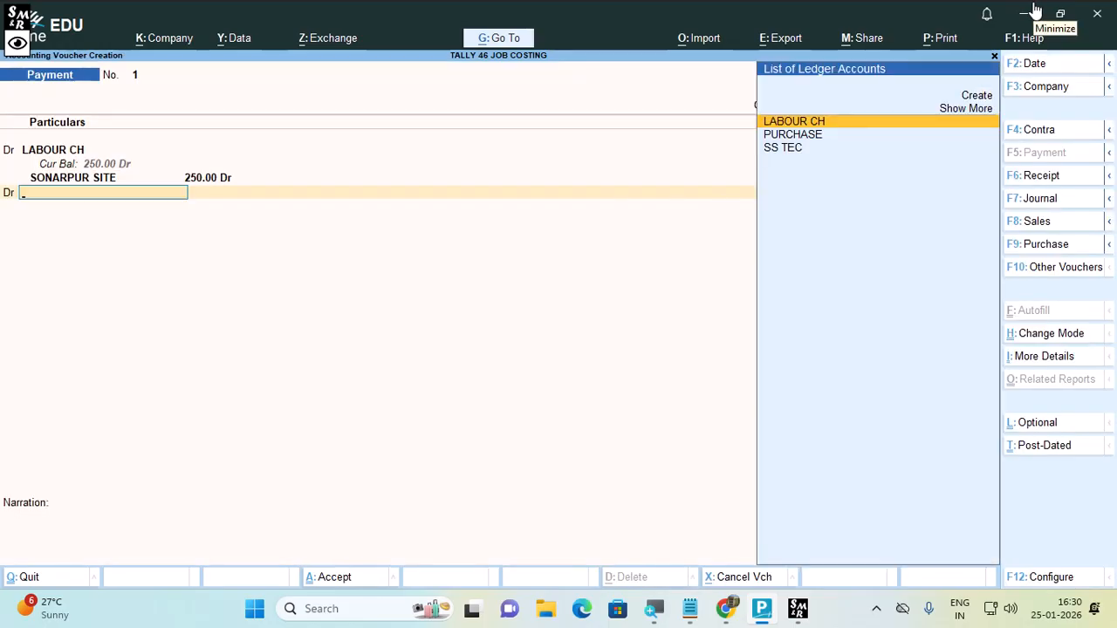
{"action": "key", "text": "alt+c"}
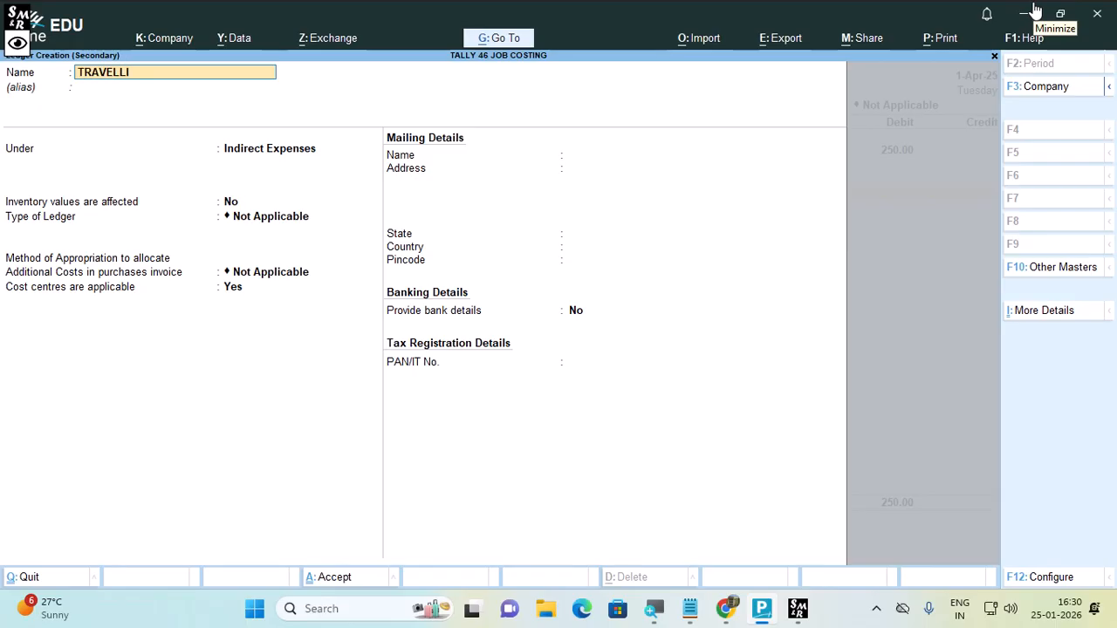
{"action": "key", "text": "Return"}
{"action": "key", "text": "Return"}
{"action": "key", "text": "Return"}
{"action": "key", "text": "Return"}
{"action": "key", "text": "Return"}
{"action": "key", "text": "Return"}
{"action": "key", "text": "Return"}
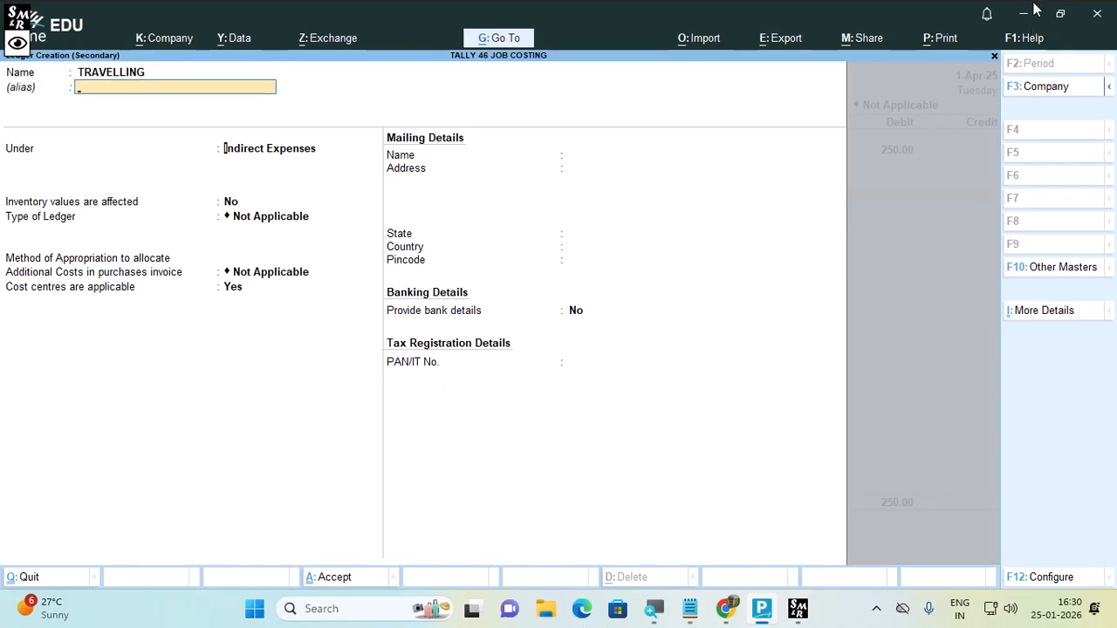
{"action": "key", "text": "Return"}
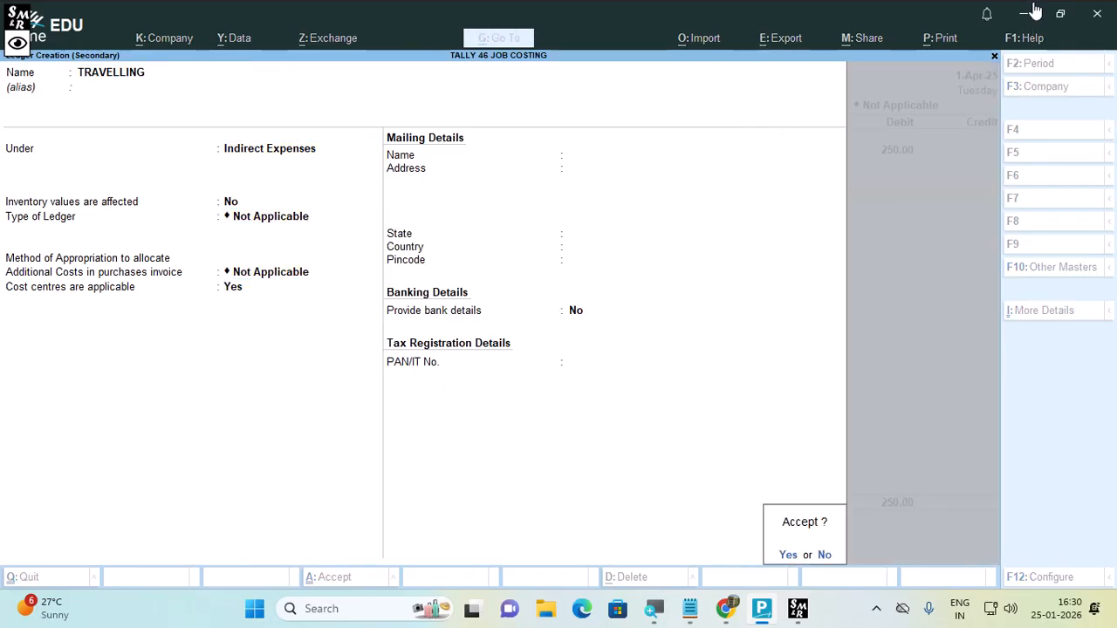
{"action": "key", "text": "Return"}
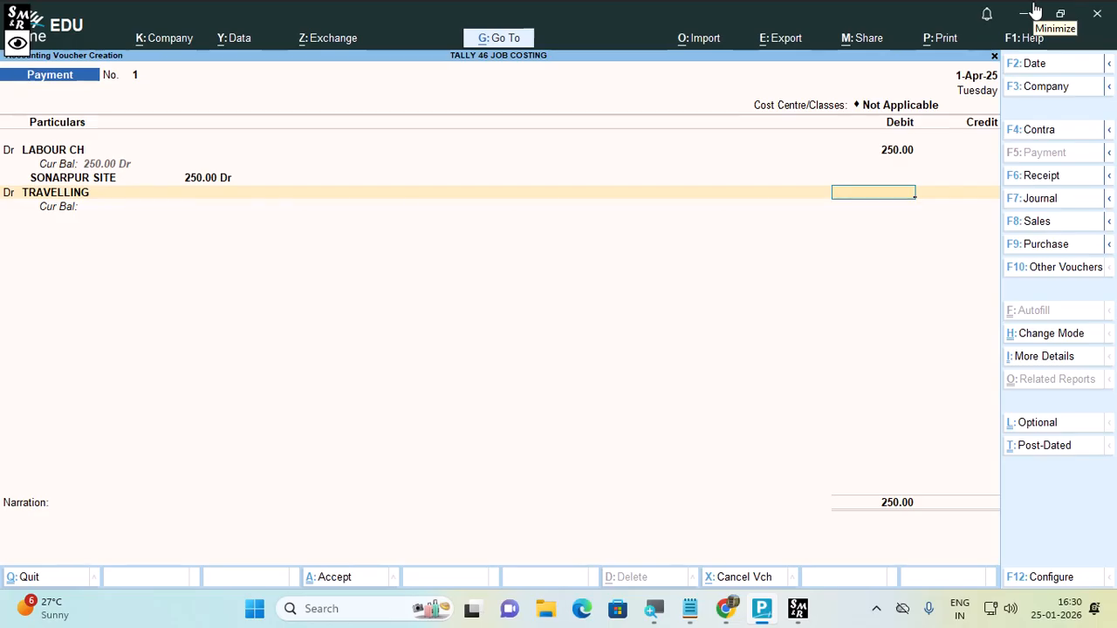
Step: Debit TRAVELLING with 1000 and allocate the full amount to the SONARPUR SITE cost centre
{"action": "type", "text": "1000"}
{"action": "key", "text": "Return"}
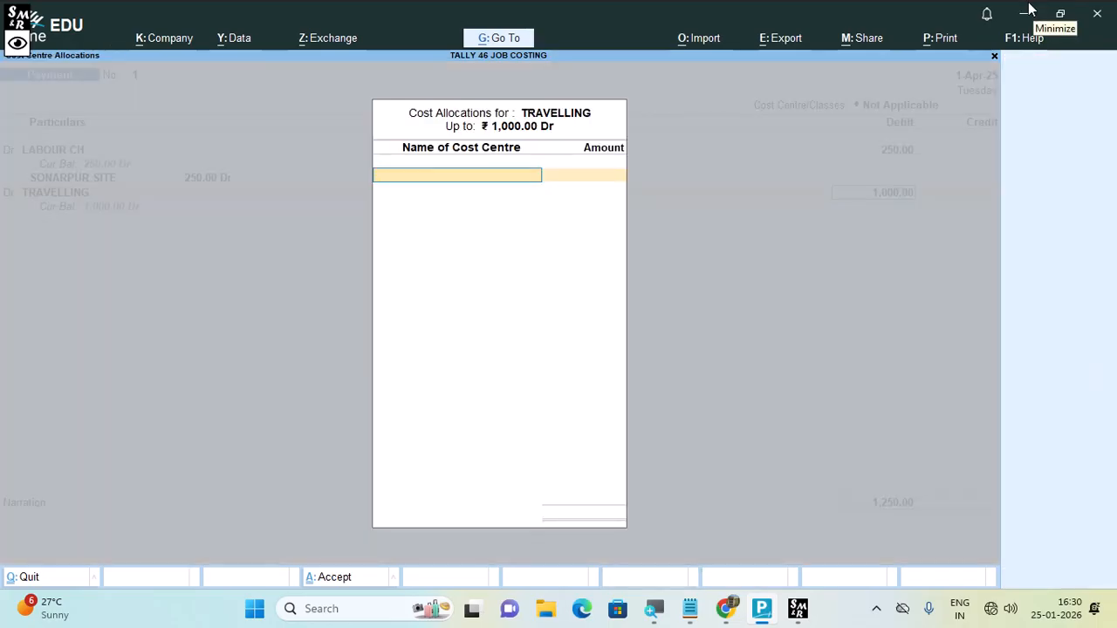
{"action": "key", "text": "Return"}
{"action": "key", "text": "Return"}
Step: Credit Cash with 1,250 and save the Payment voucher without a narration
{"action": "key", "text": "Return"}
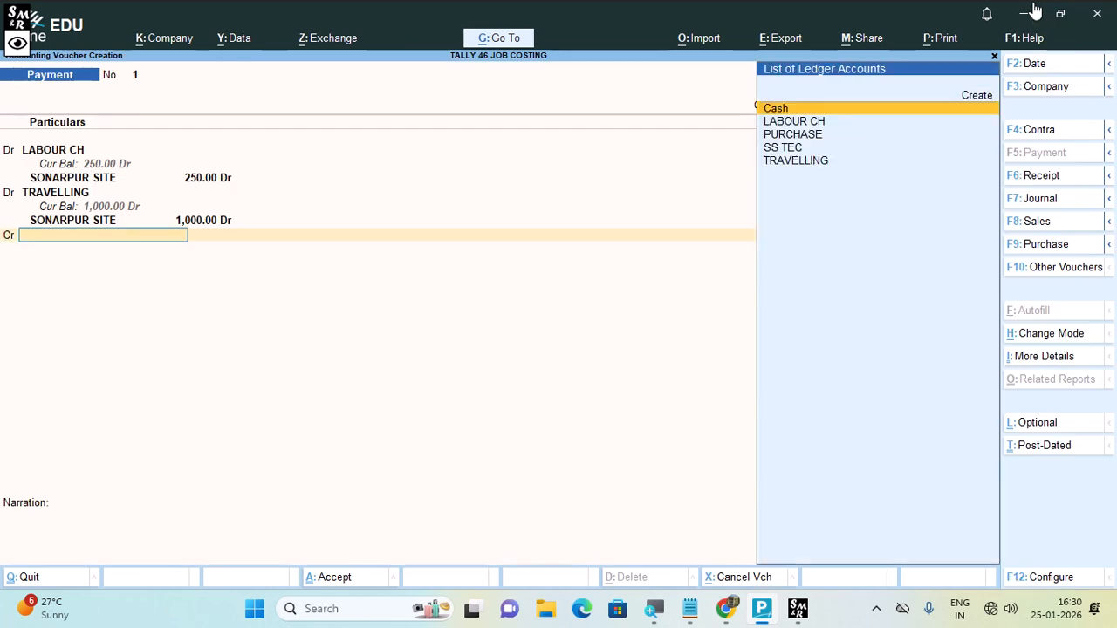
{"action": "type", "text": "Cas"}
{"action": "key", "text": "Return"}
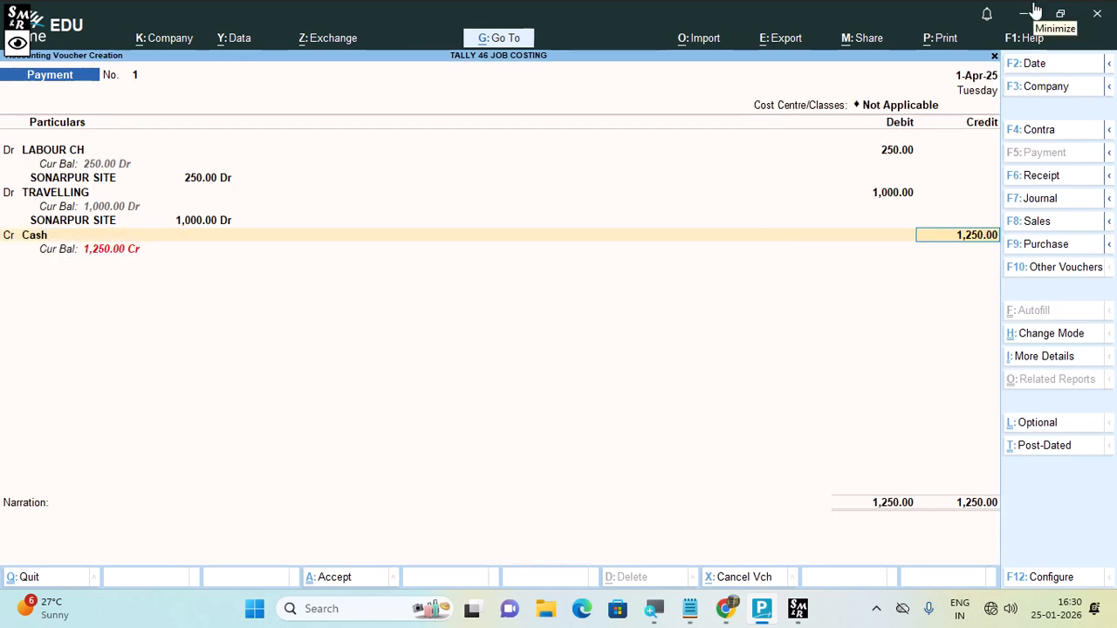
{"action": "key", "text": "Return"}
{"action": "key", "text": "Return"}
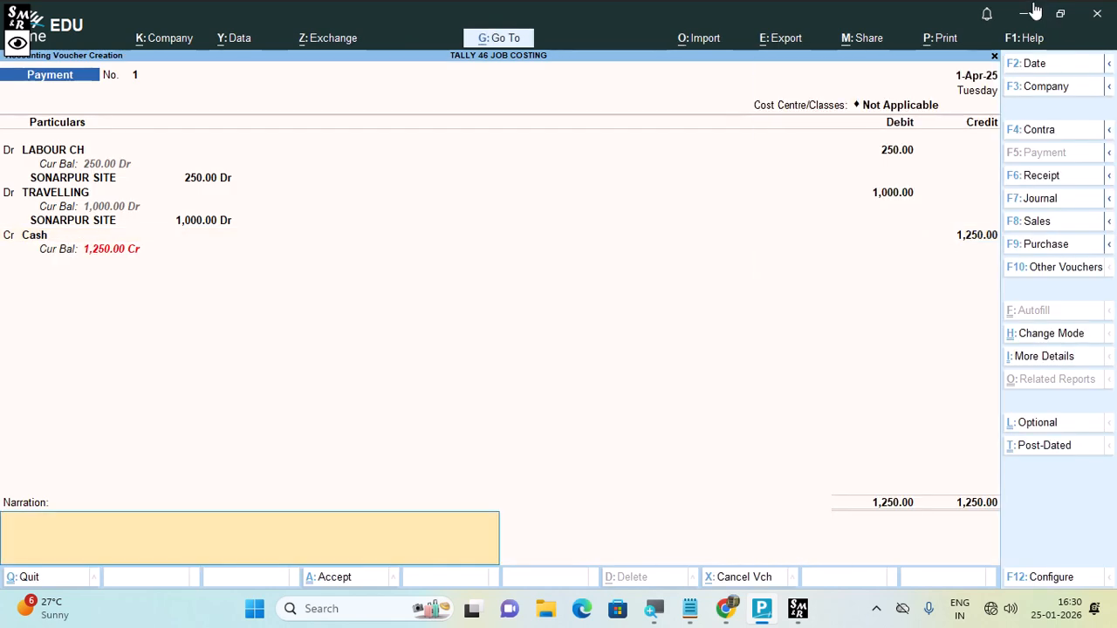
{"action": "key", "text": "Return"}
{"action": "key", "text": "Return"}
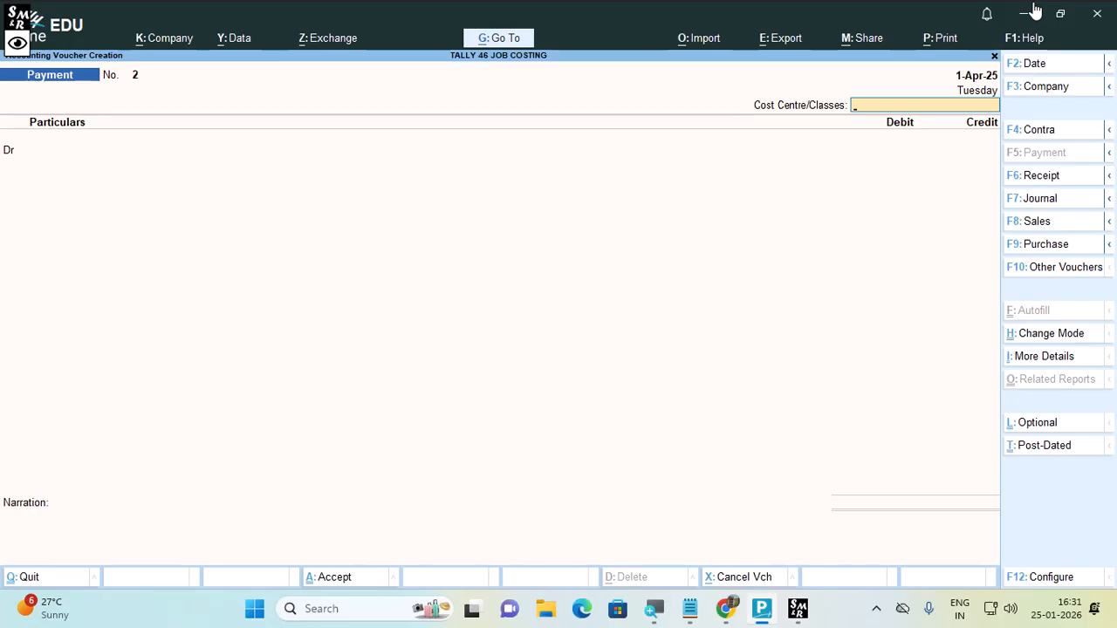
Step: Open a new Stock Journal voucher with the CON JR voucher class
{"action": "key", "text": "alt+F7"}
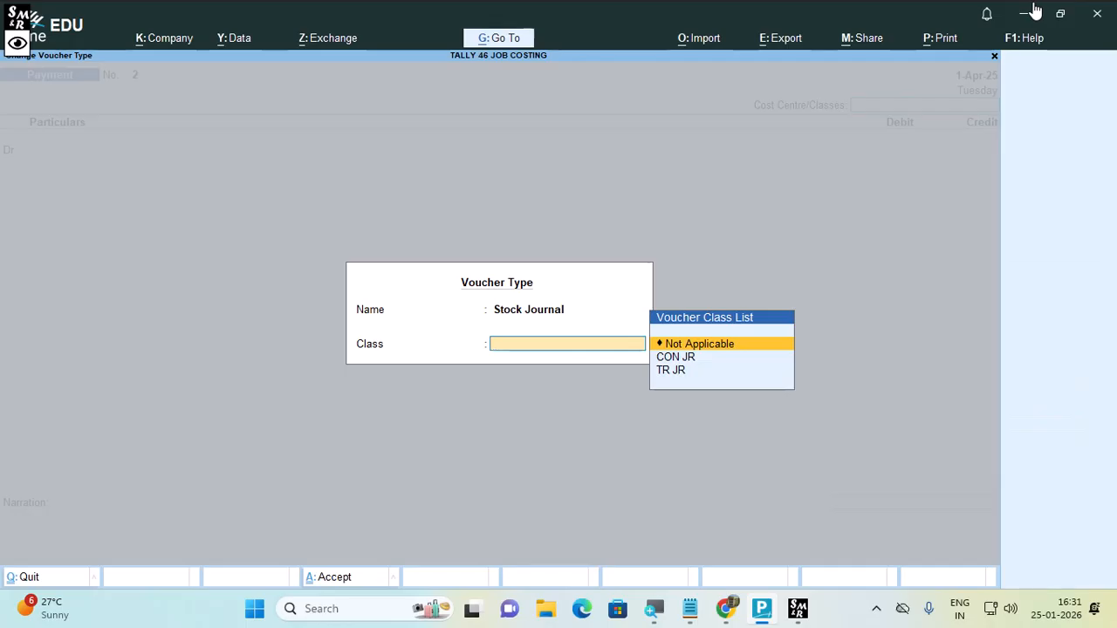
{"action": "key", "text": "Down"}
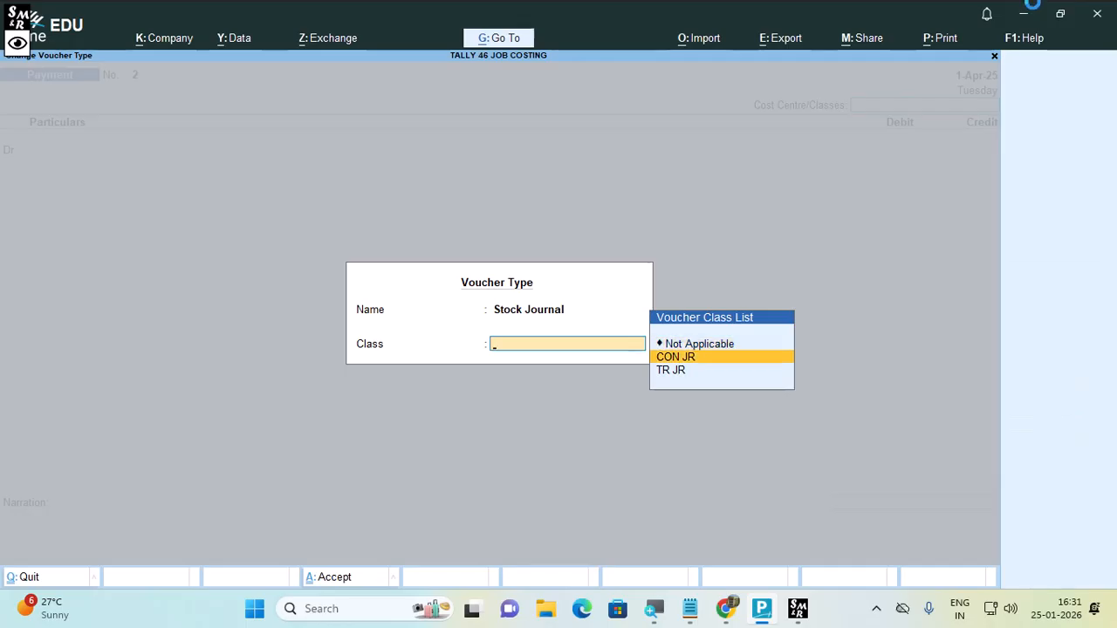
{"action": "key", "text": "Return"}
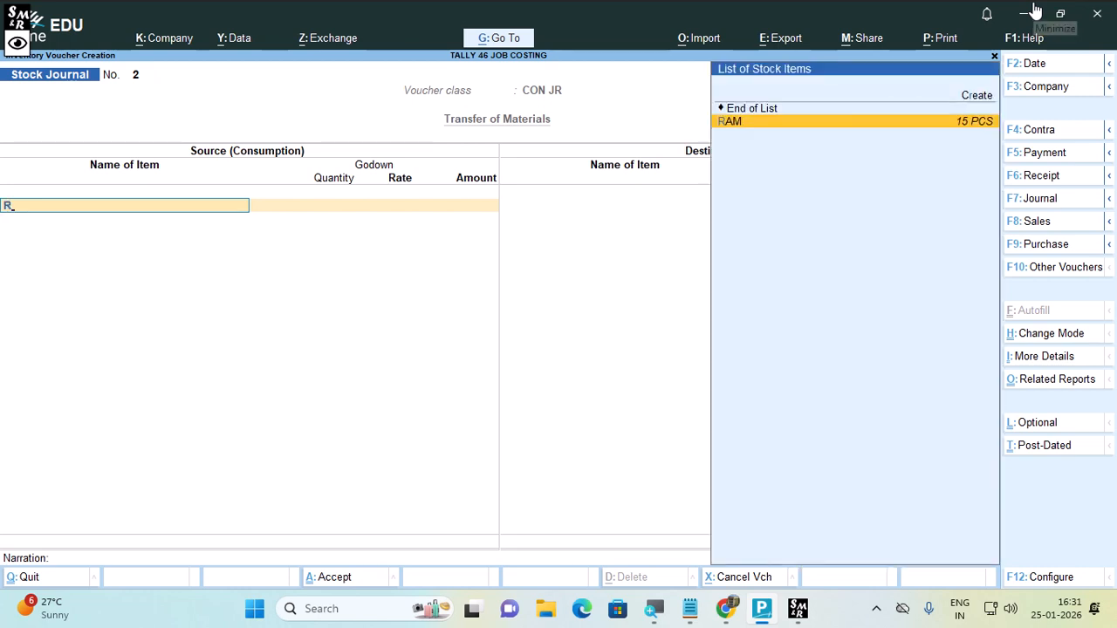
Step: Record consumption of 2 PCS of RAM from the site godown at the default rate, without an item description
{"action": "type", "text": "RAM"}
{"action": "key", "text": "Return"}
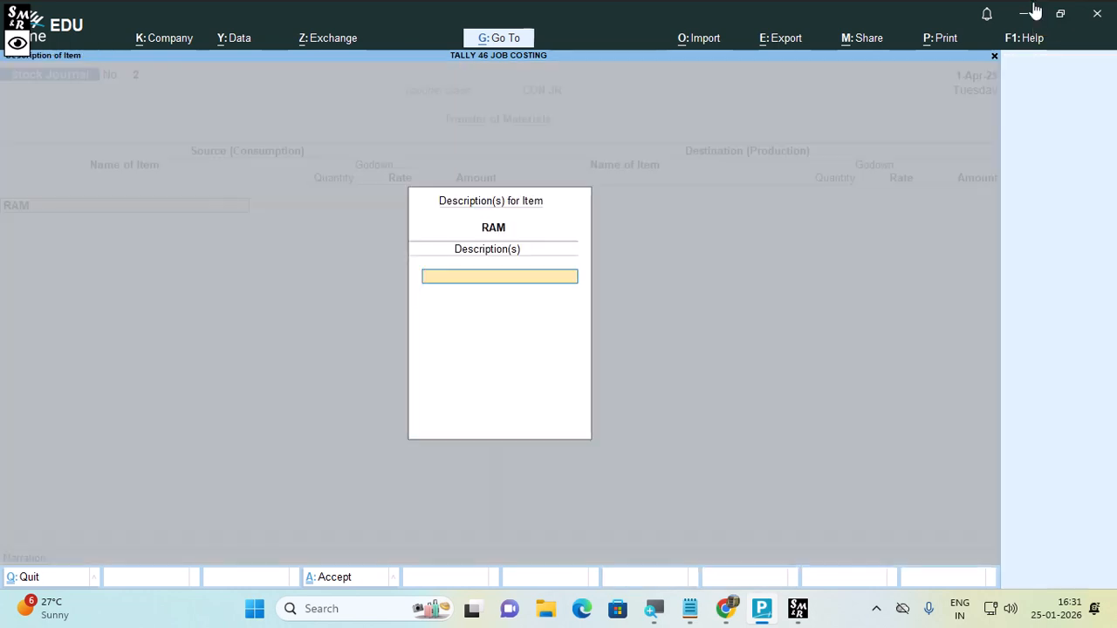
{"action": "key", "text": "Return"}
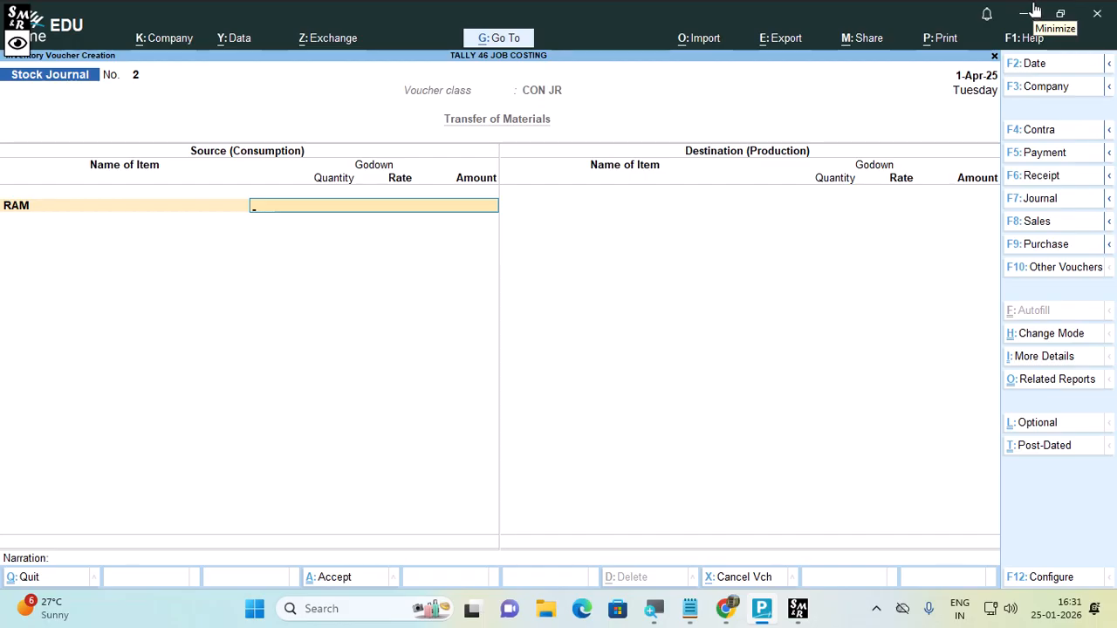
{"action": "type", "text": "T"}
{"action": "key", "text": "Return"}
{"action": "type", "text": "2"}
{"action": "key", "text": "Return"}
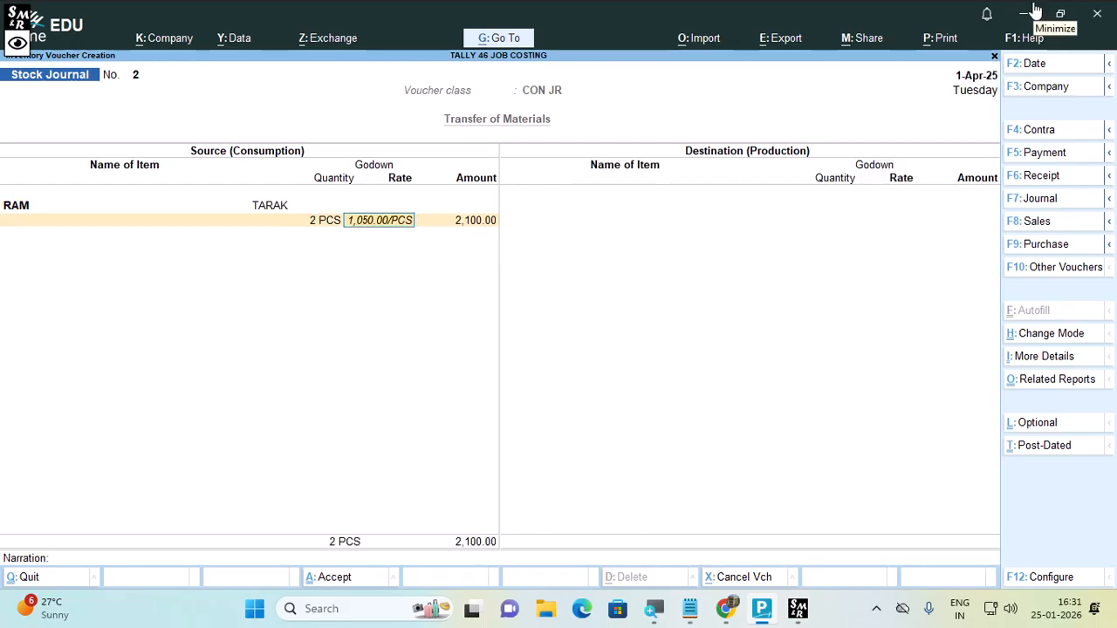
{"action": "key", "text": "Return"}
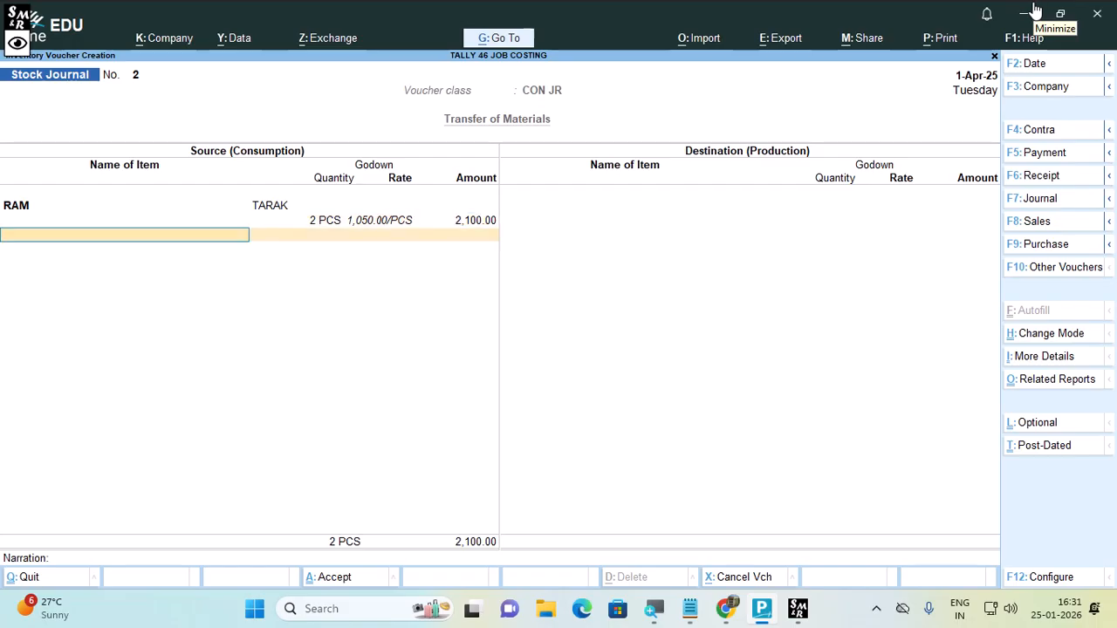
{"action": "key", "text": "Return"}
Step: Add consumption of 1 PCS of KB from the site godown at the default rate, without an item description
{"action": "type", "text": "KB"}
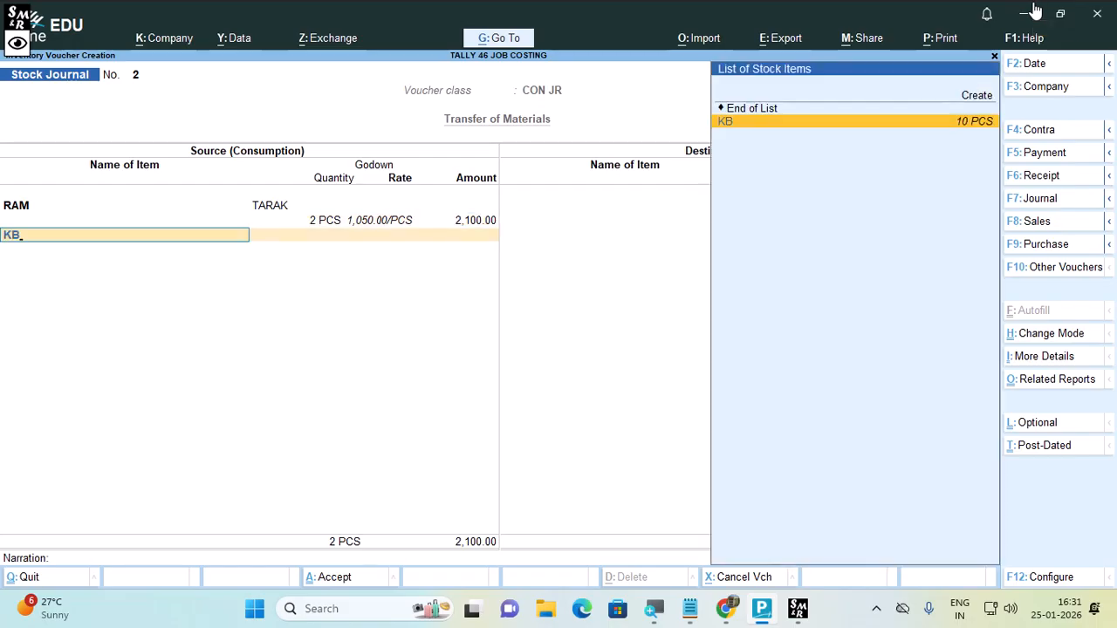
{"action": "key", "text": "Return"}
{"action": "key", "text": "Return"}
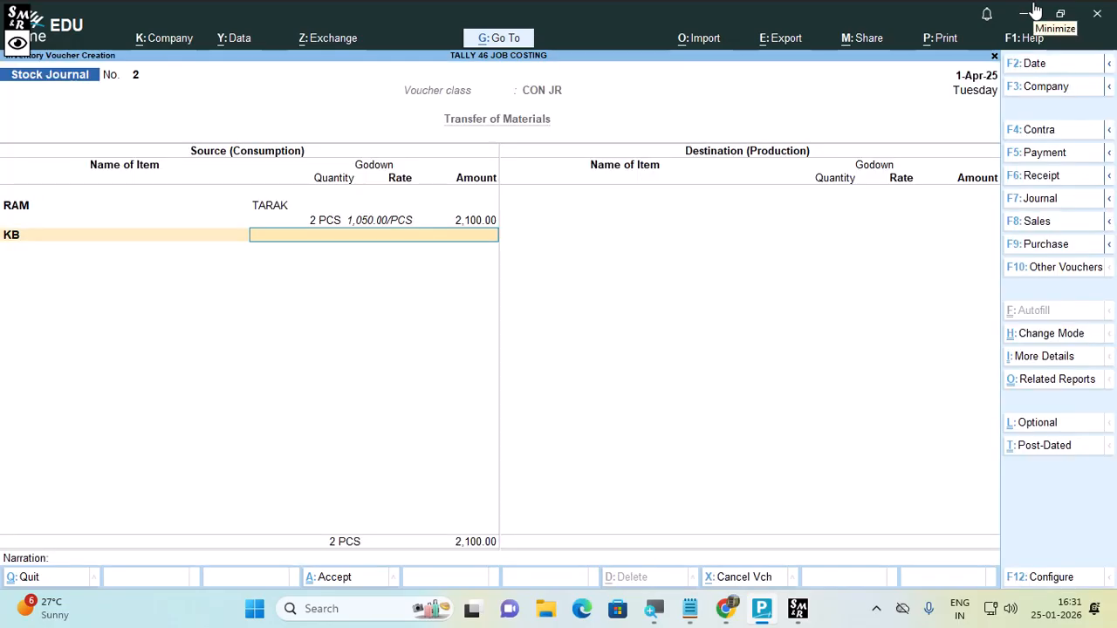
{"action": "key", "text": "Return"}
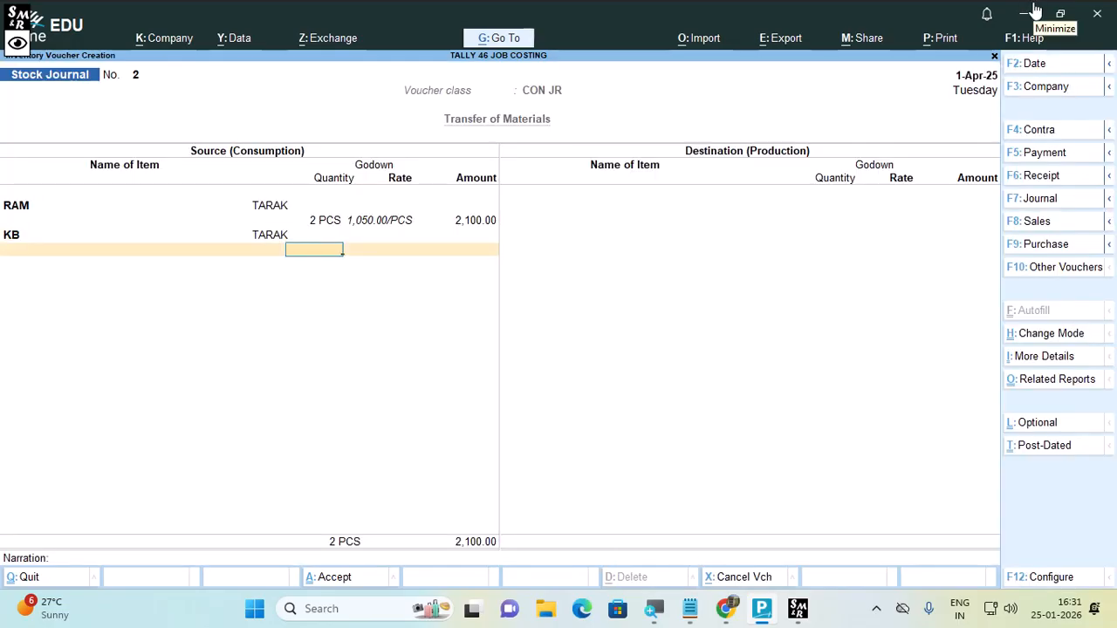
{"action": "type", "text": "1"}
{"action": "key", "text": "Return"}
{"action": "key", "text": "Return"}
{"action": "key", "text": "Return"}
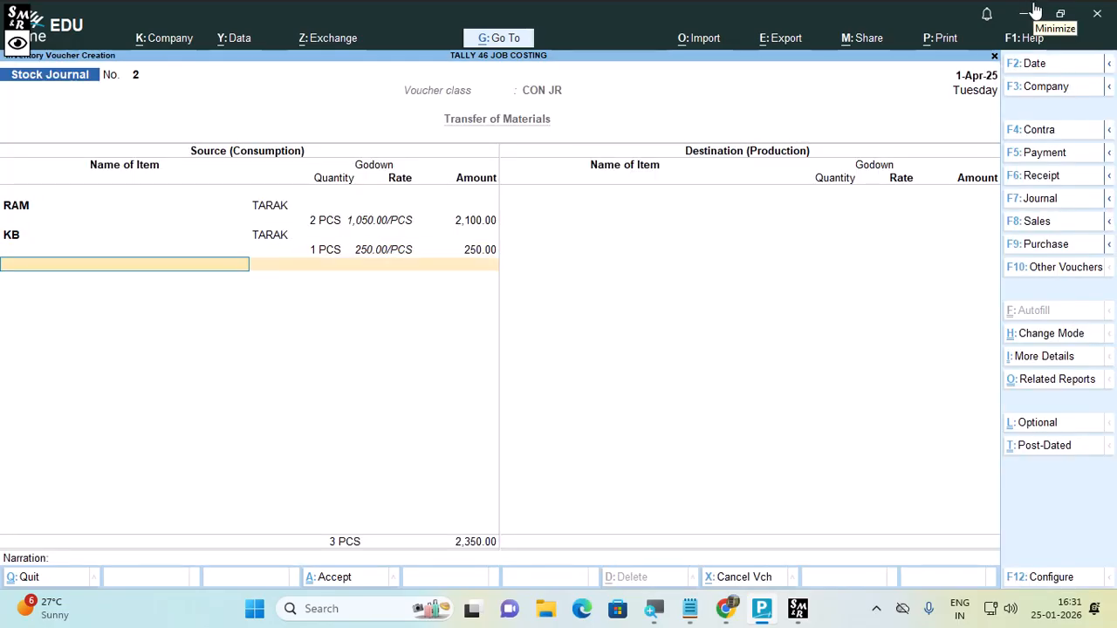
Step: Add consumption of 1 PCS of CPU from the site godown at the default rate, without an item description
{"action": "type", "text": "CPU"}
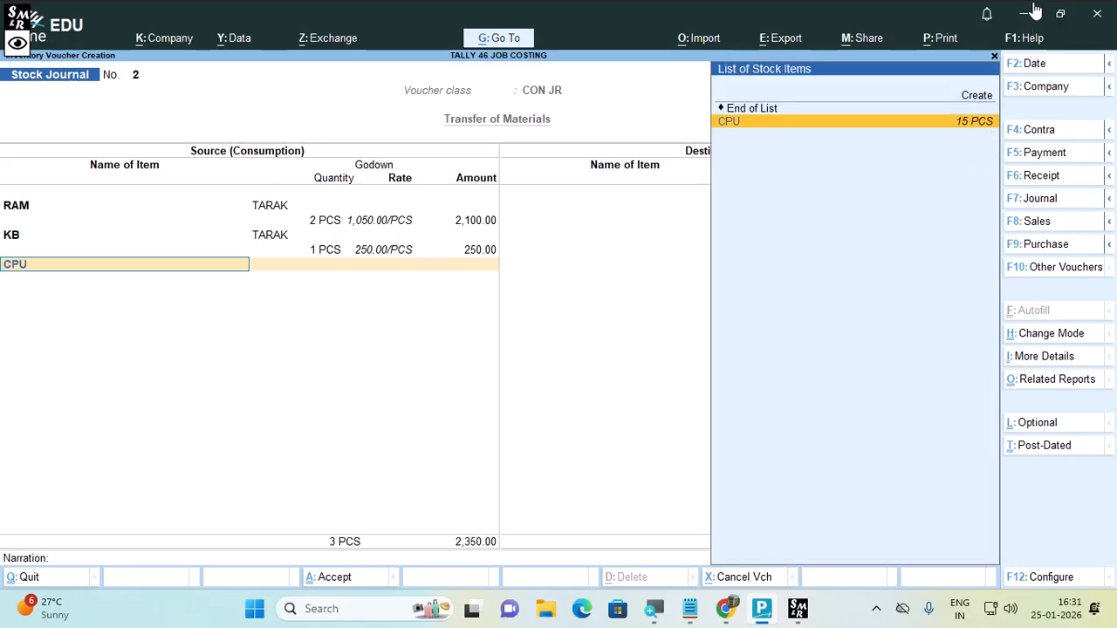
{"action": "key", "text": "Return"}
{"action": "key", "text": "Return"}
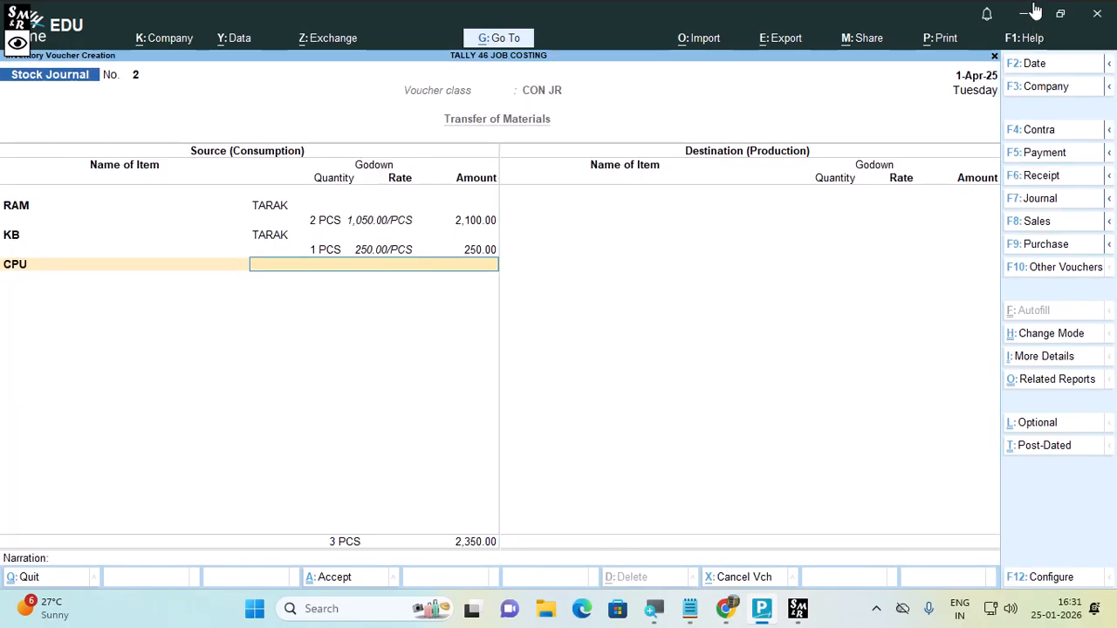
{"action": "key", "text": "Return"}
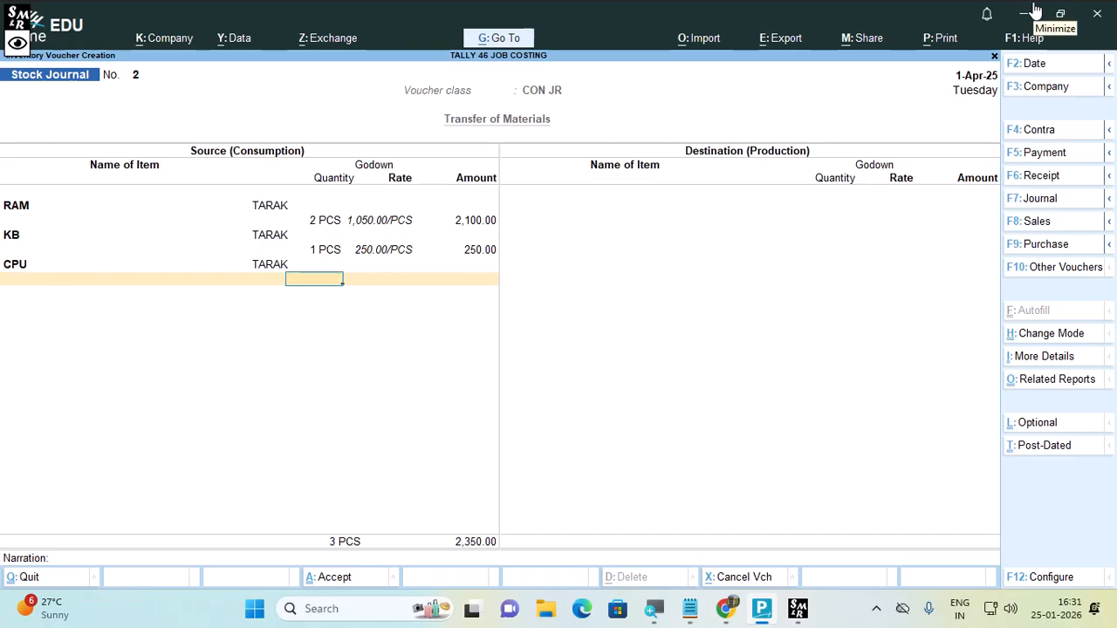
{"action": "type", "text": "1"}
{"action": "key", "text": "Return"}
{"action": "key", "text": "Return"}
{"action": "key", "text": "Return"}
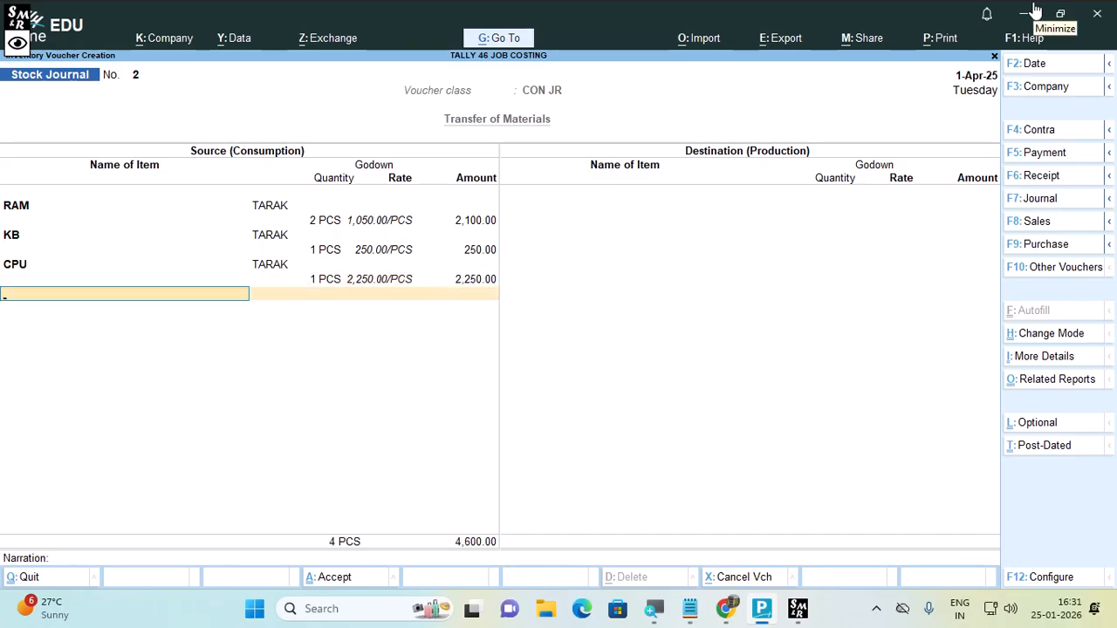
Step: Add consumption of 2 PCS of MOUSE from the site godown at the default rate, without an item description
{"action": "type", "text": "MOUS"}
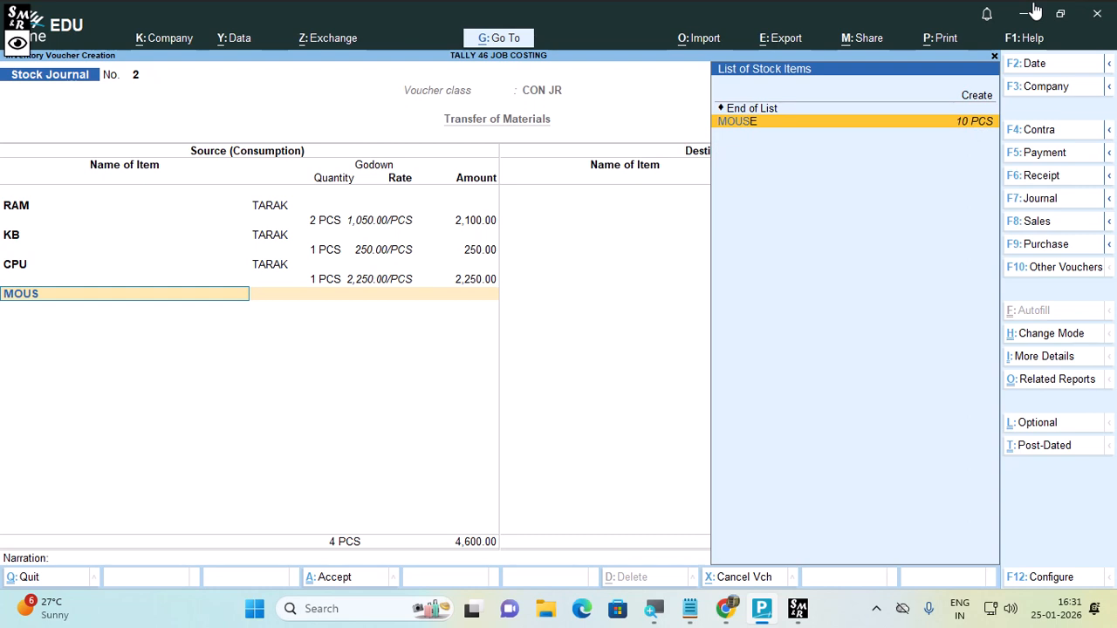
{"action": "key", "text": "Return"}
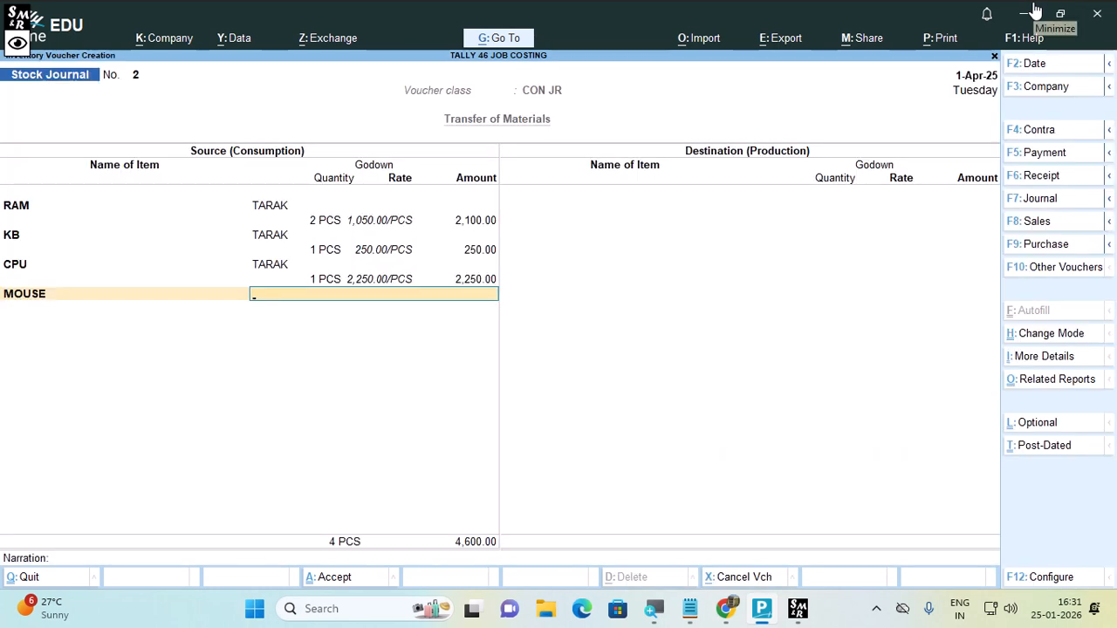
{"action": "key", "text": "Return"}
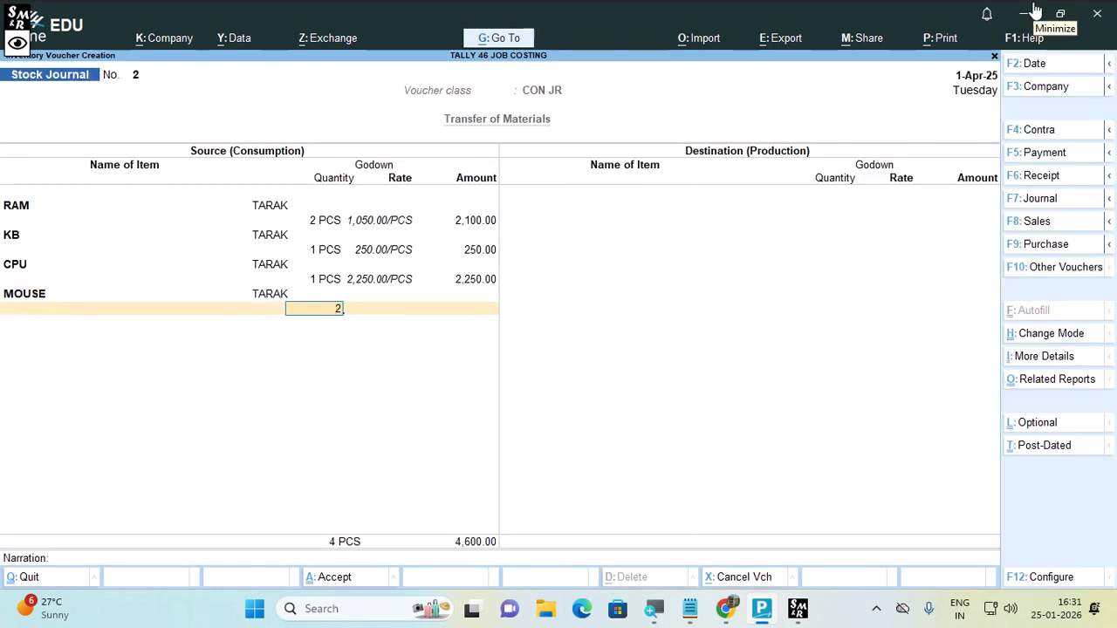
{"action": "type", "text": "2"}
{"action": "key", "text": "Return"}
{"action": "key", "text": "Return"}
{"action": "key", "text": "Return"}
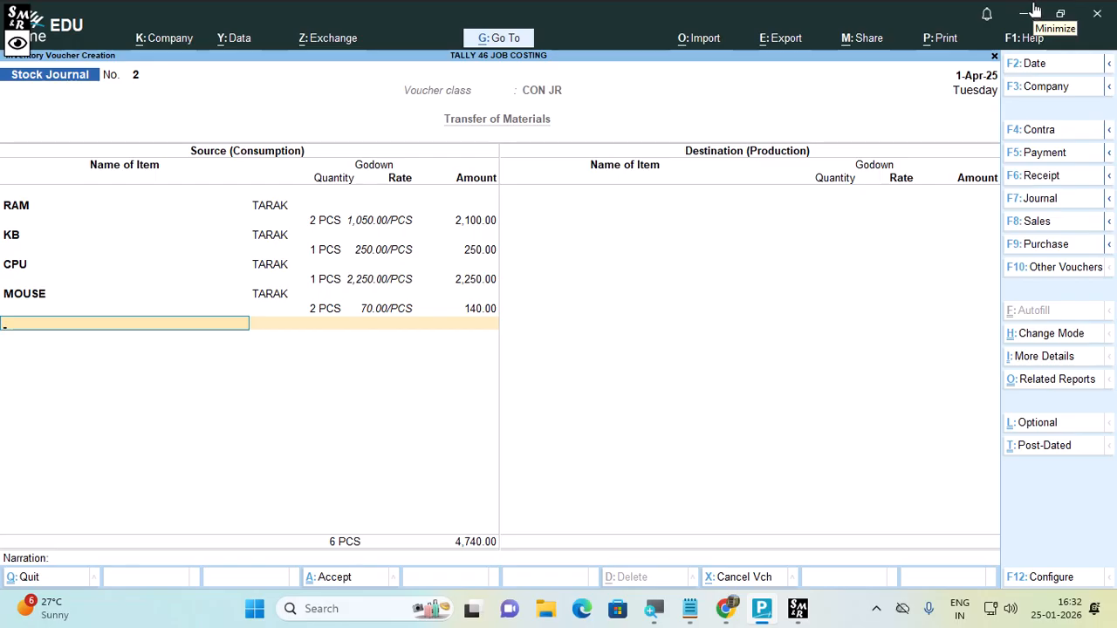
Step: Add consumption of 2 PCS of MB from the site godown at a rate of 2,550, without an item description
{"action": "type", "text": "MB"}
{"action": "key", "text": "Return"}
{"action": "key", "text": "Return"}
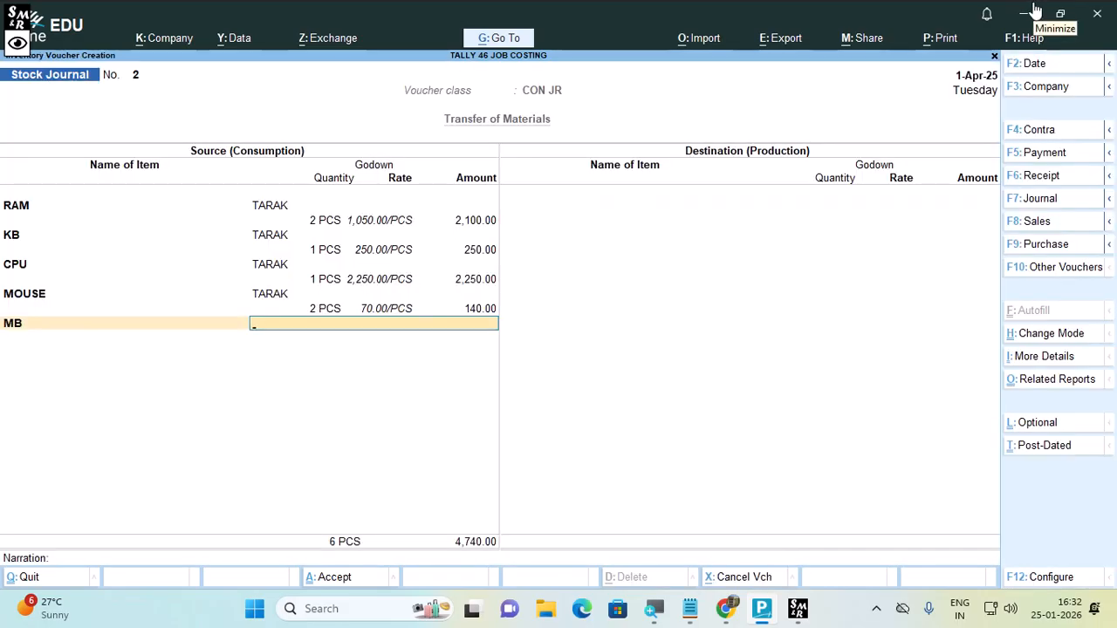
{"action": "key", "text": "Return"}
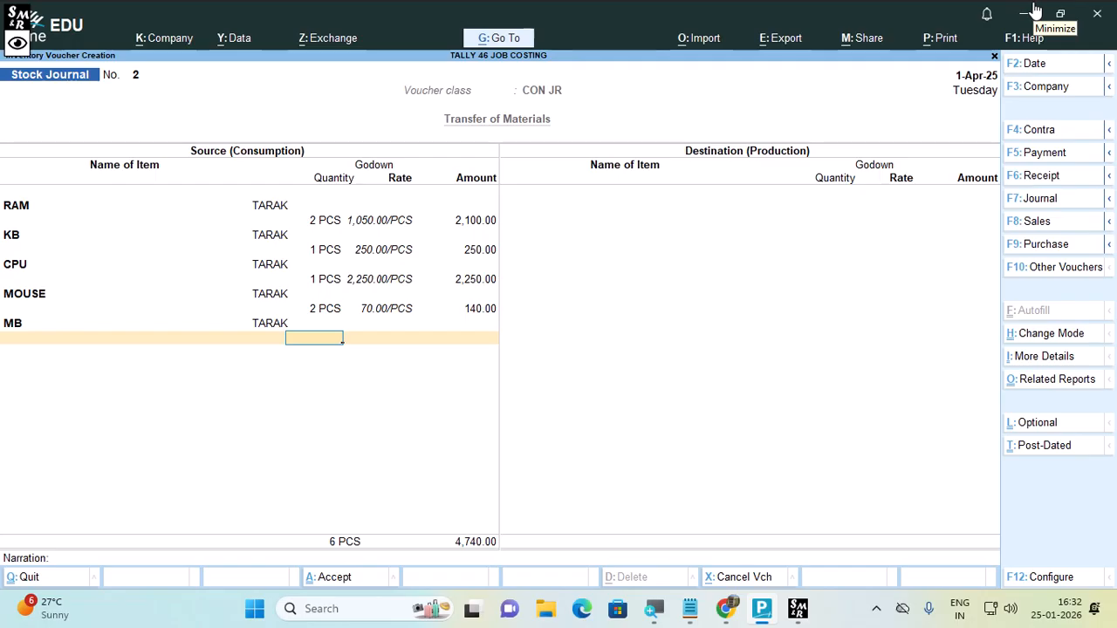
{"action": "type", "text": "2"}
{"action": "key", "text": "Return"}
{"action": "type", "text": "2550"}
{"action": "key", "text": "Return"}
{"action": "key", "text": "Return"}
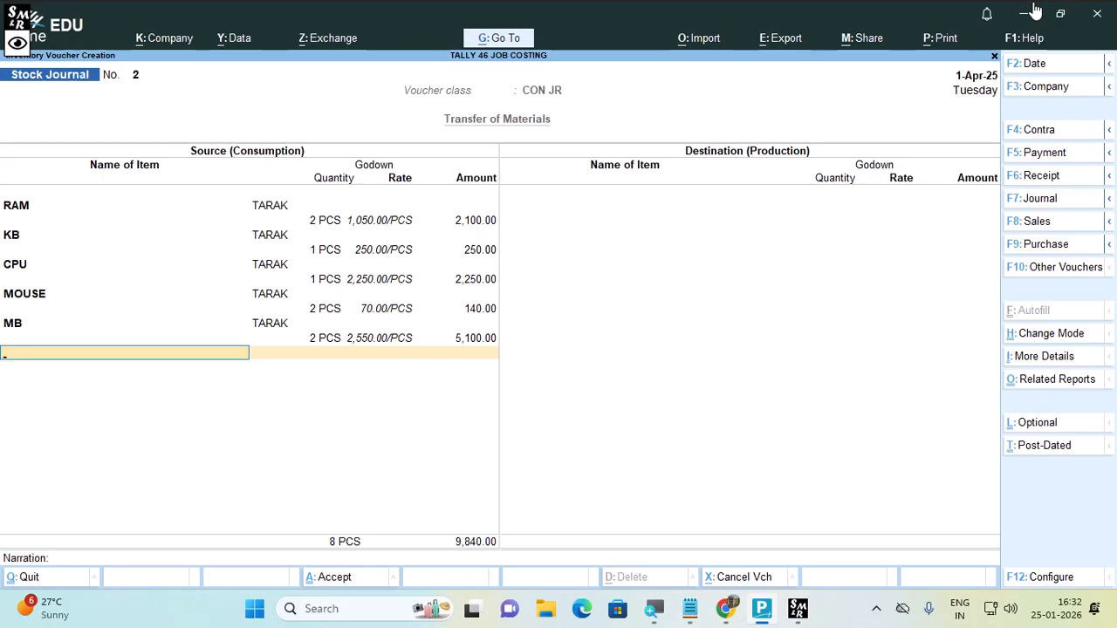
Step: End the item list, save the consumption voucher without production items or narration, and leave voucher entry
{"action": "key", "text": "Return"}
{"action": "key", "text": "Return"}
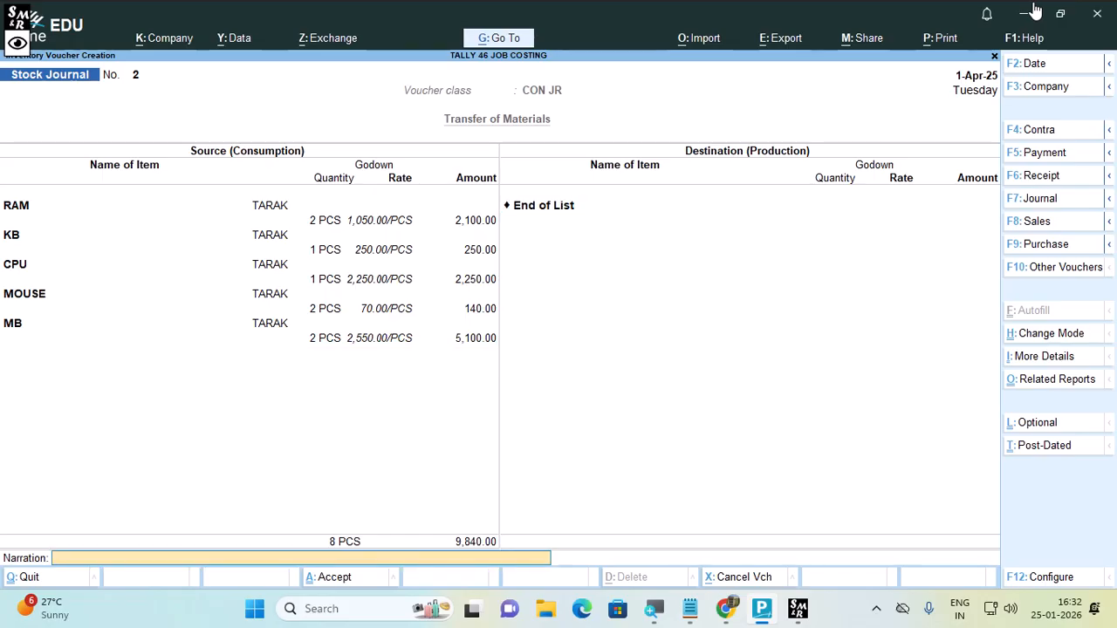
{"action": "key", "text": "Return"}
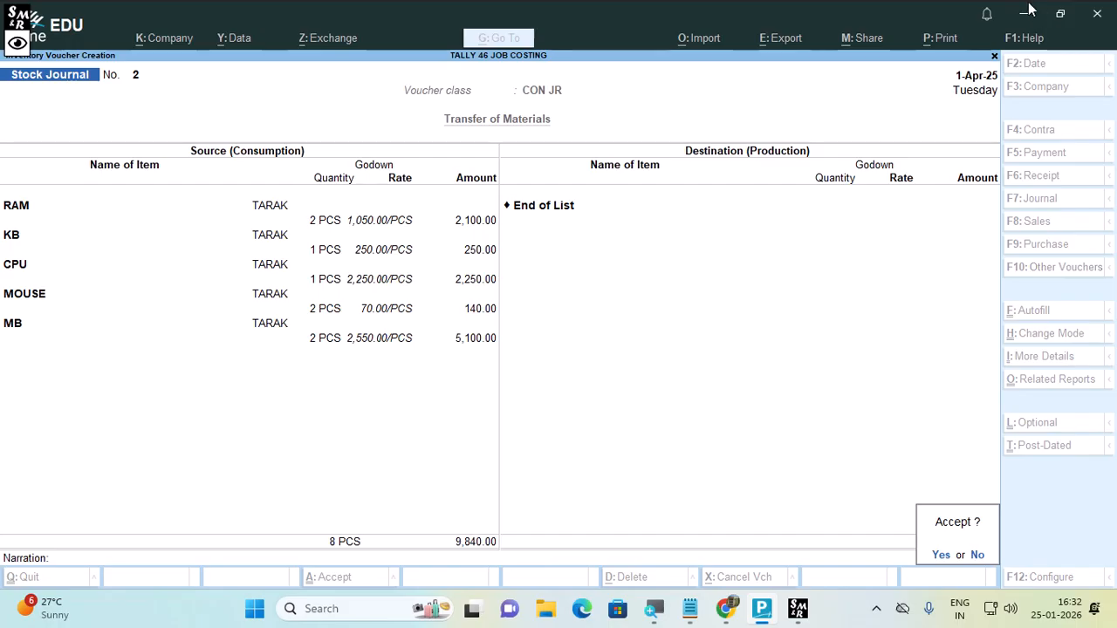
{"action": "key", "text": "Return"}
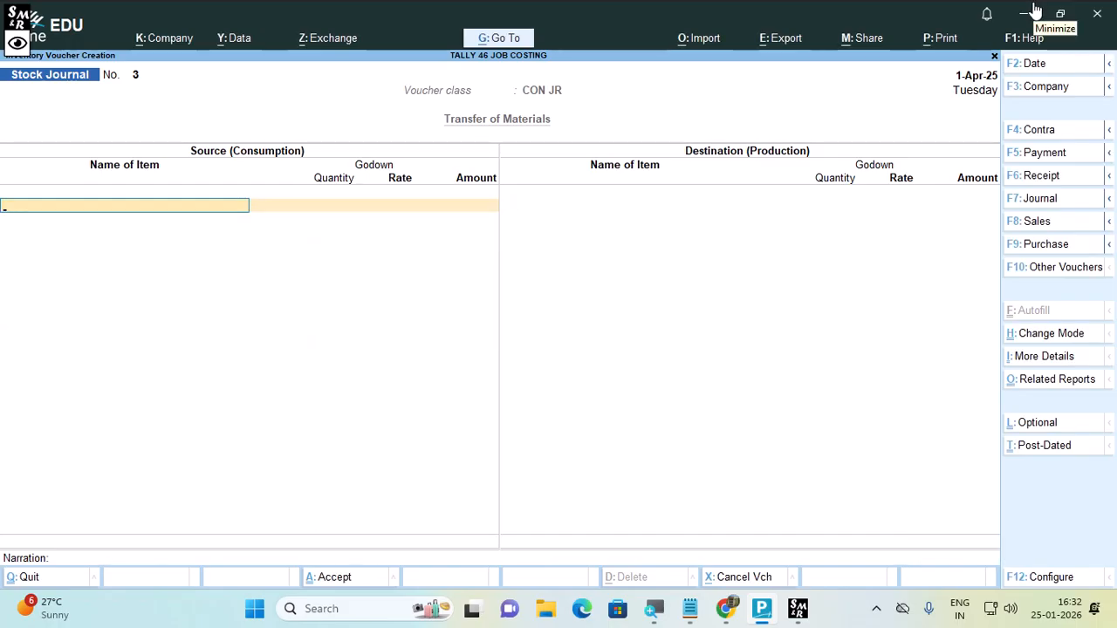
{"action": "key", "text": "Escape"}
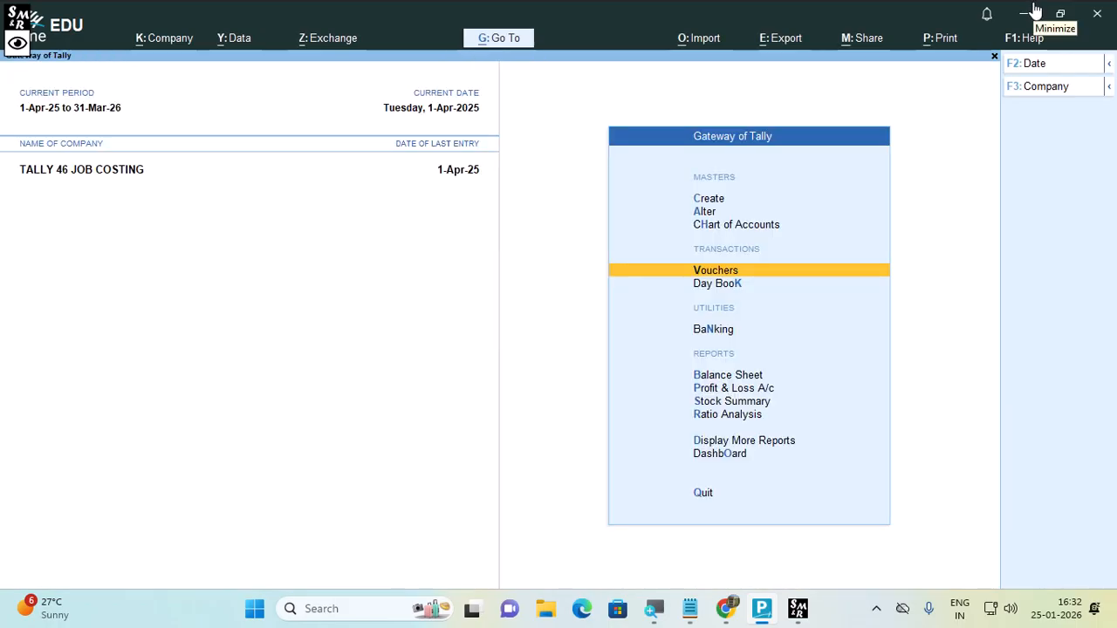
Step: Examine the closing balance of each item per godown in the Stock Summary, then return to the Gateway of Tally
{"action": "key", "text": "s"}
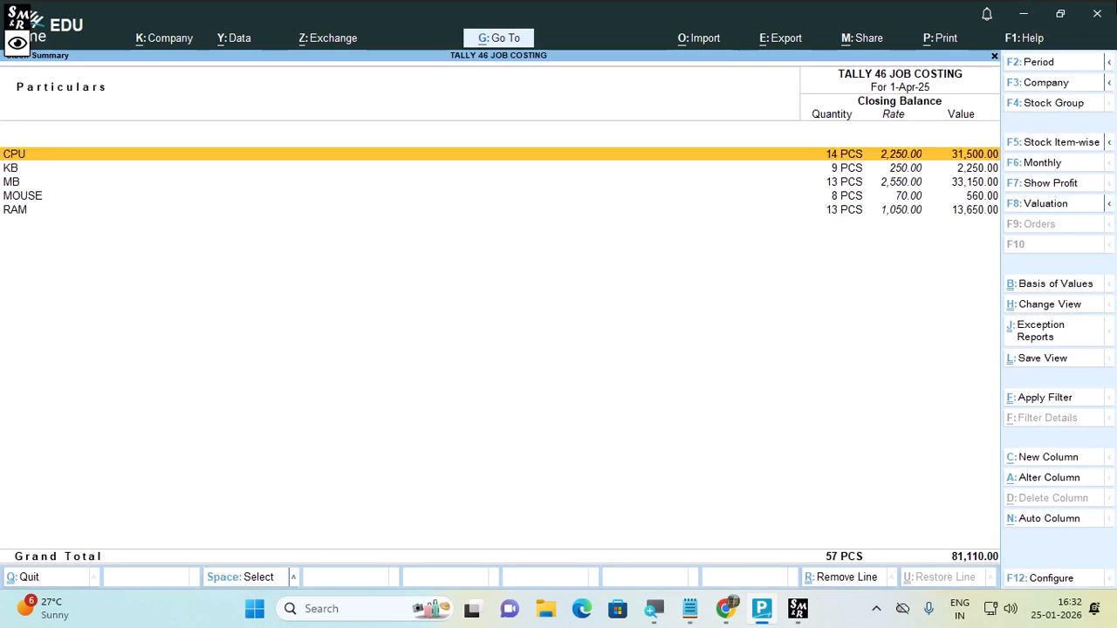
{"action": "key", "text": "alt+F5"}
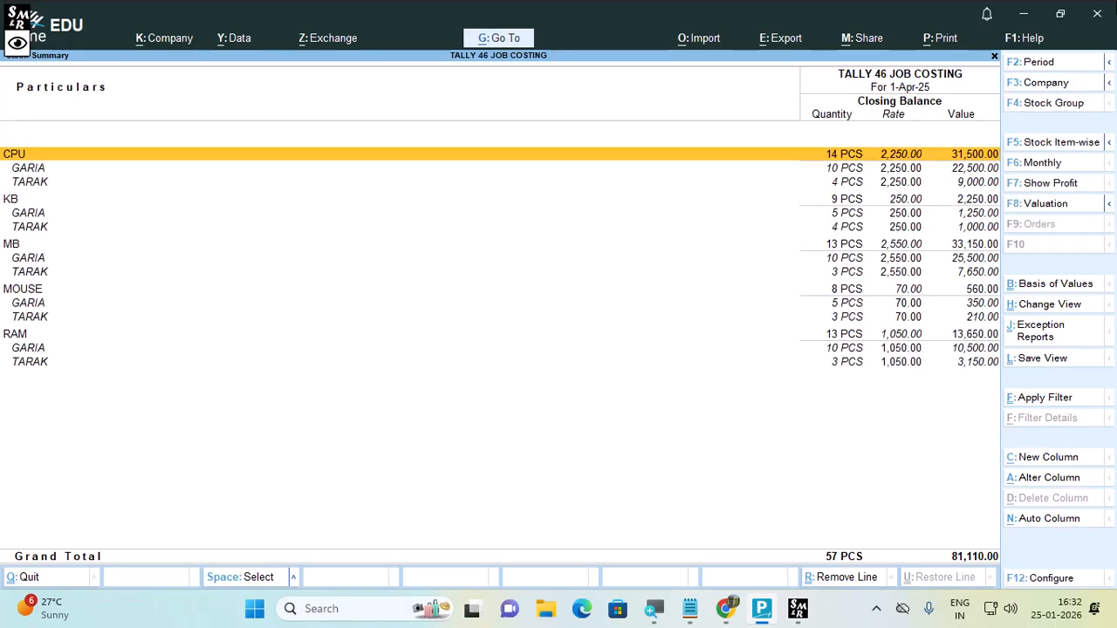
{"action": "left_click", "coordinate": [30, 167]}
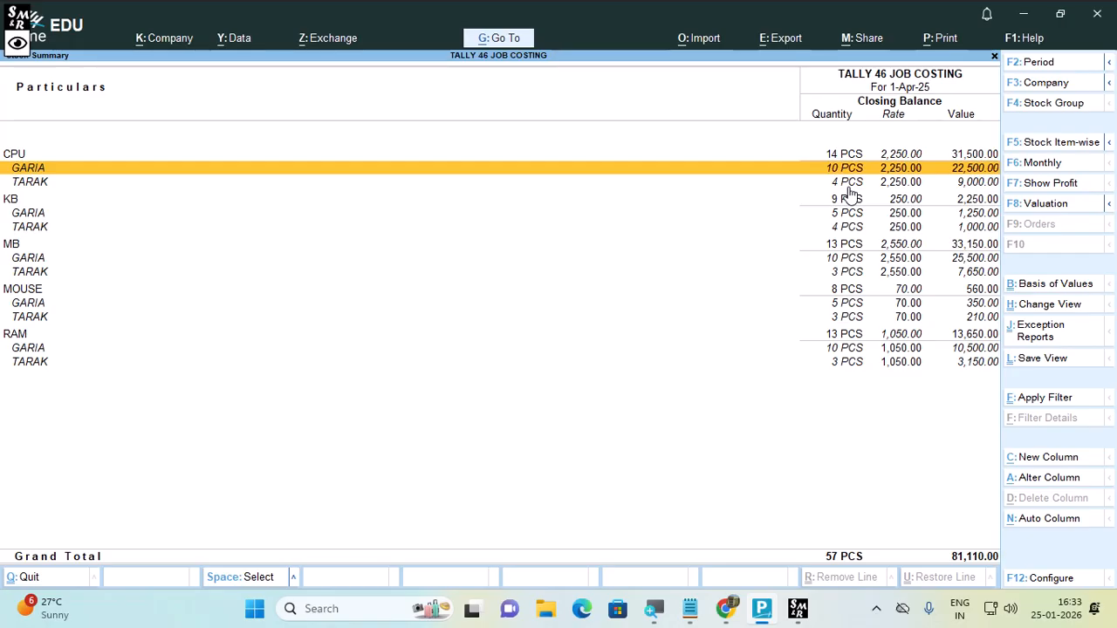
{"action": "key", "text": "Escape"}
{"action": "key", "text": "Escape"}
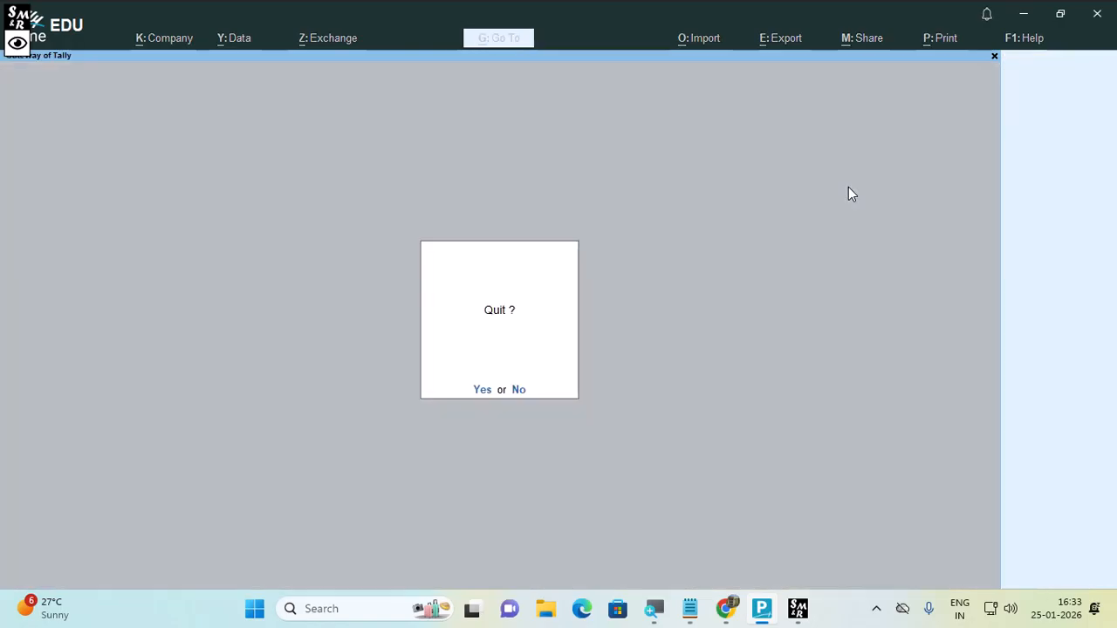
{"action": "key", "text": "Escape"}
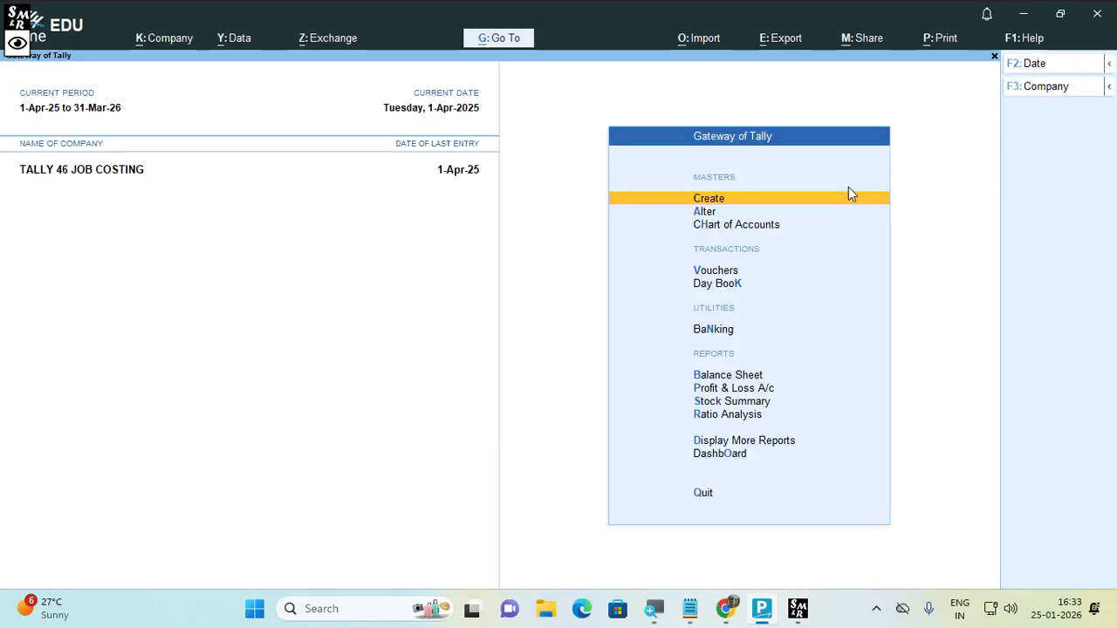
Step: Open a Stock Journal voucher with the TR JR voucher class and set GARIA as the destination godown
{"action": "key", "text": "v"}
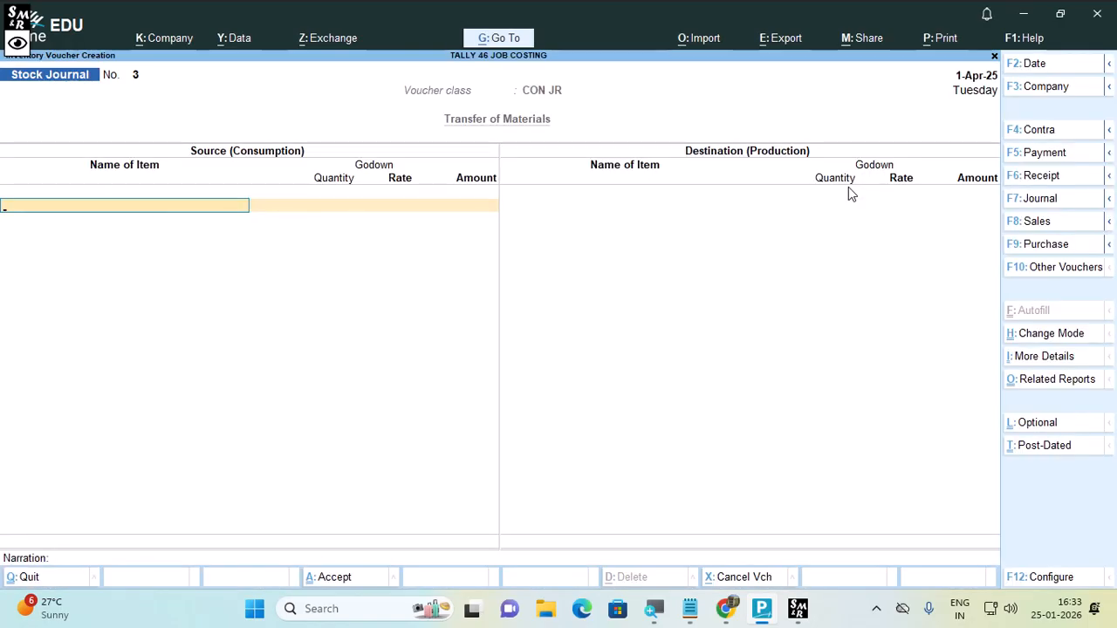
{"action": "key", "text": "alt+F7"}
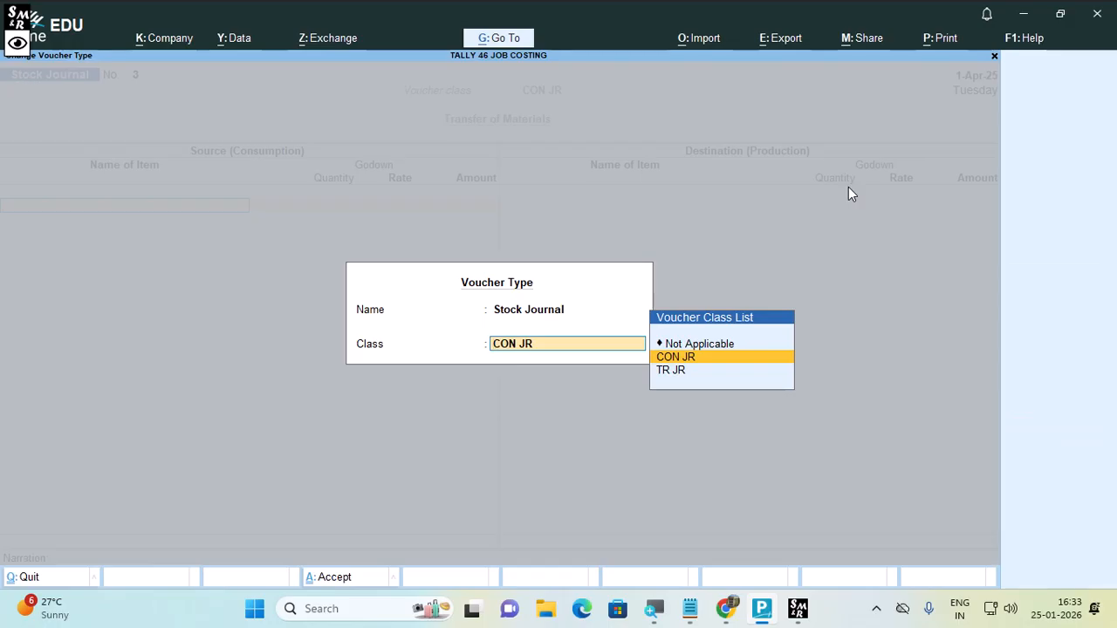
{"action": "key", "text": "Down"}
{"action": "key", "text": "Return"}
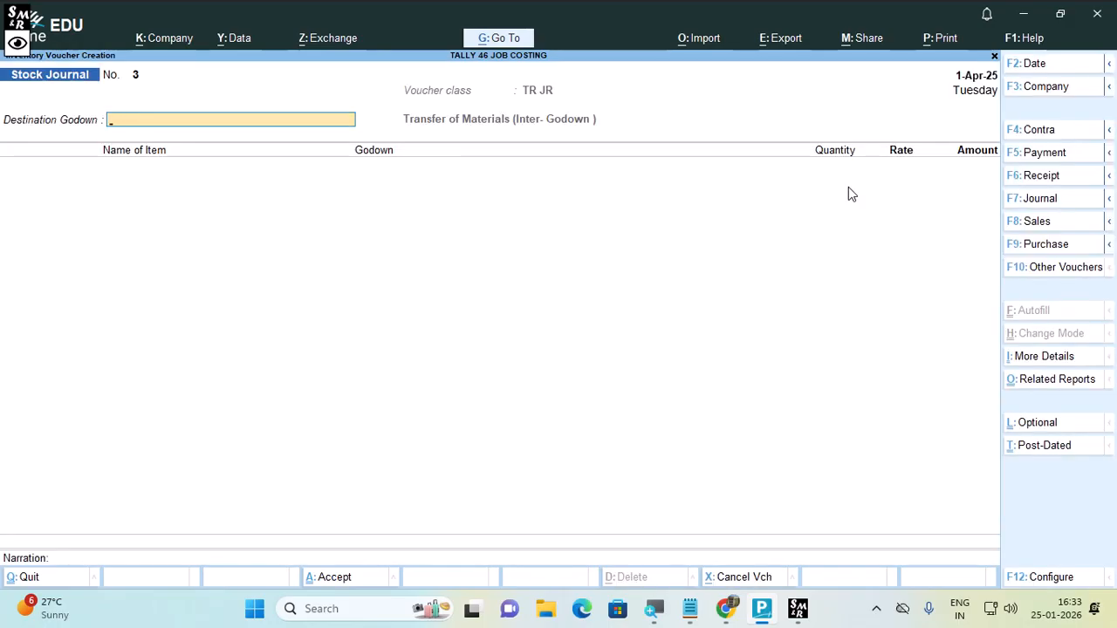
{"action": "type", "text": "G"}
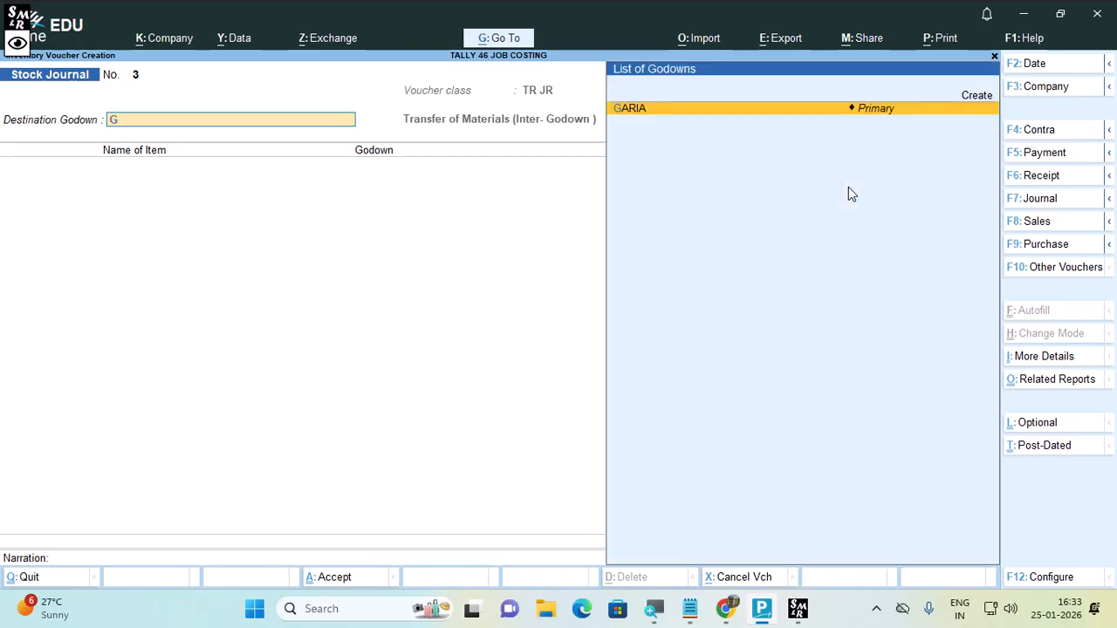
{"action": "type", "text": "A"}
{"action": "key", "text": "Return"}
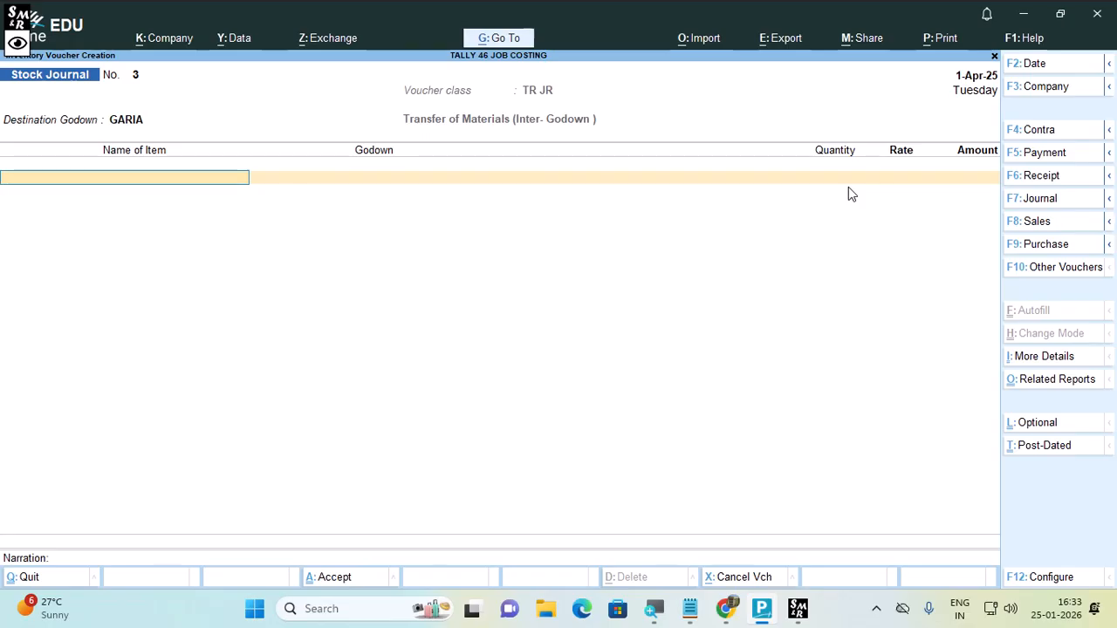
Step: Enter the transfer of 3 PCS of RAM from the site godown at the default rate, without an item description
{"action": "type", "text": "R"}
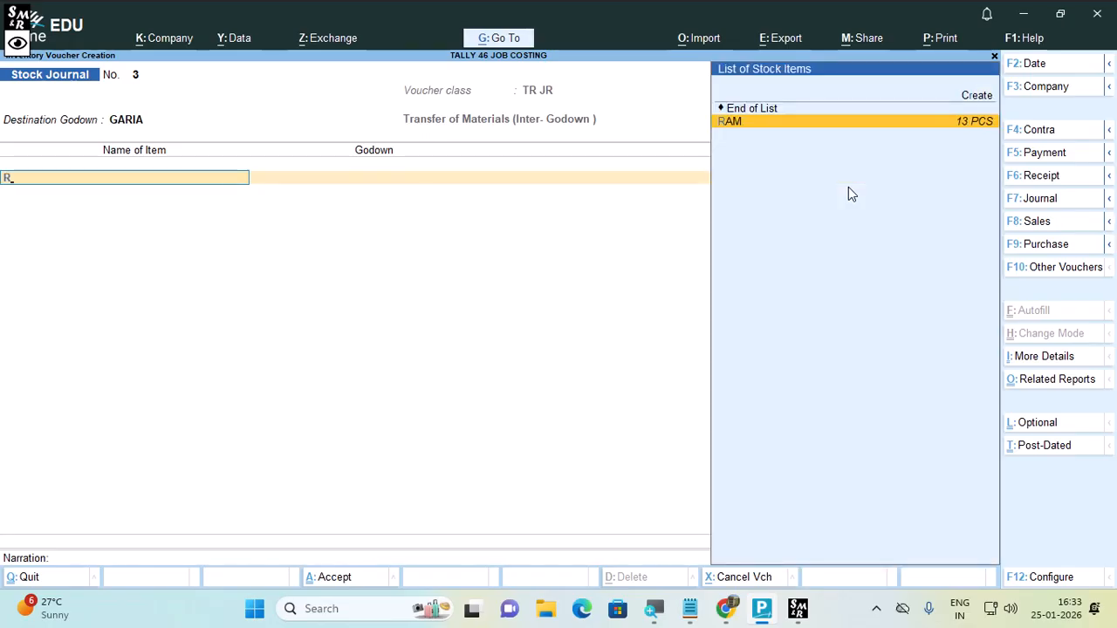
{"action": "type", "text": "AM"}
{"action": "key", "text": "Return"}
{"action": "key", "text": "Return"}
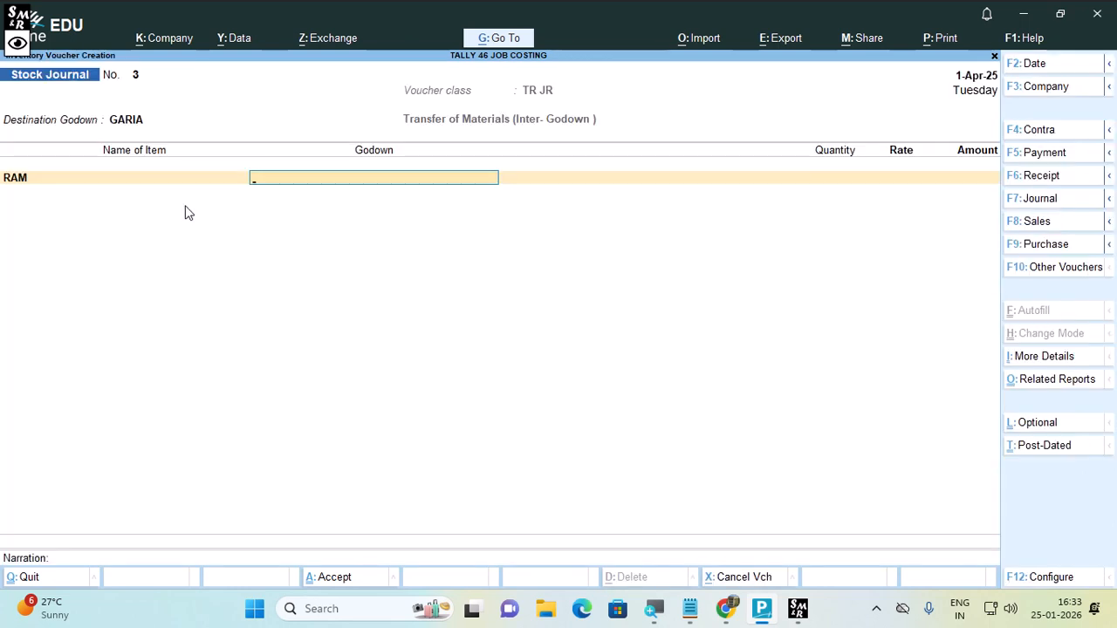
{"action": "type", "text": "T"}
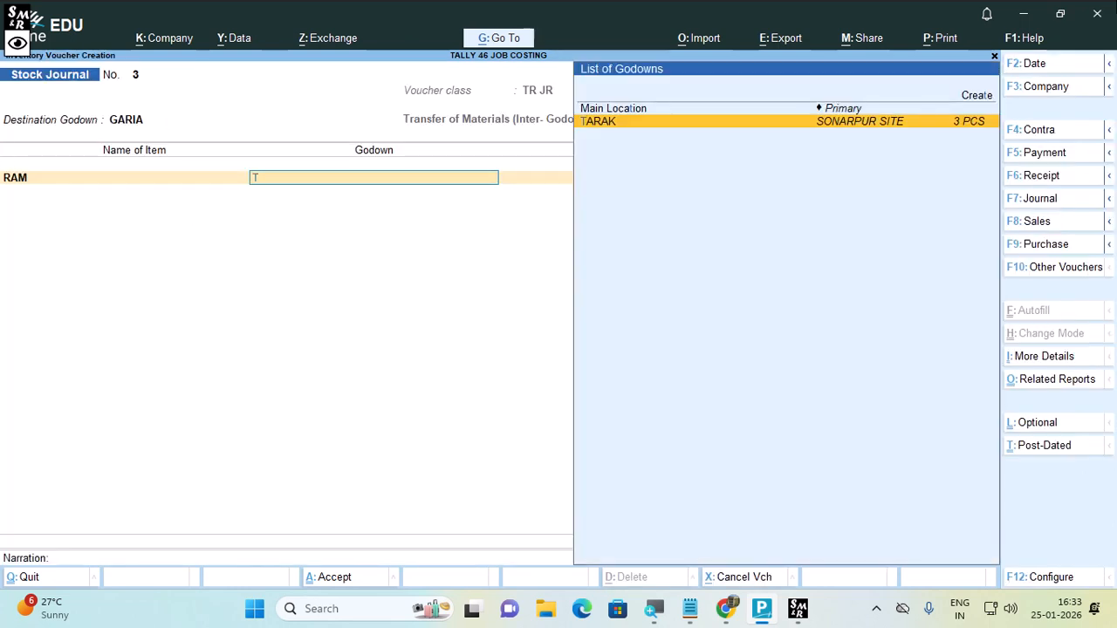
{"action": "key", "text": "Return"}
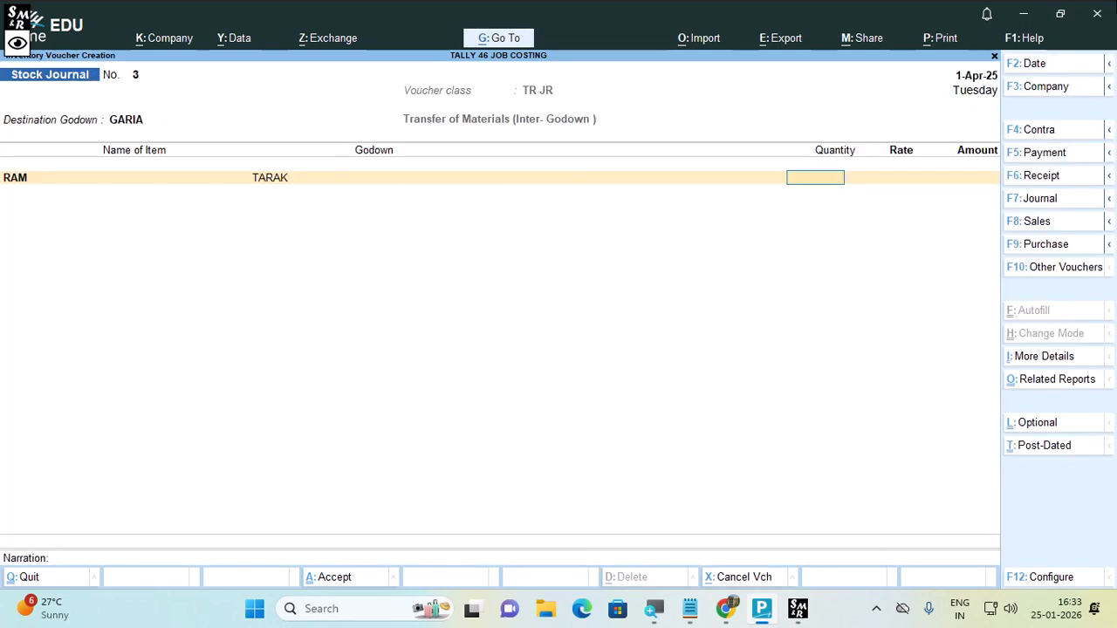
{"action": "type", "text": "3"}
{"action": "key", "text": "Return"}
{"action": "key", "text": "Return"}
{"action": "key", "text": "Return"}
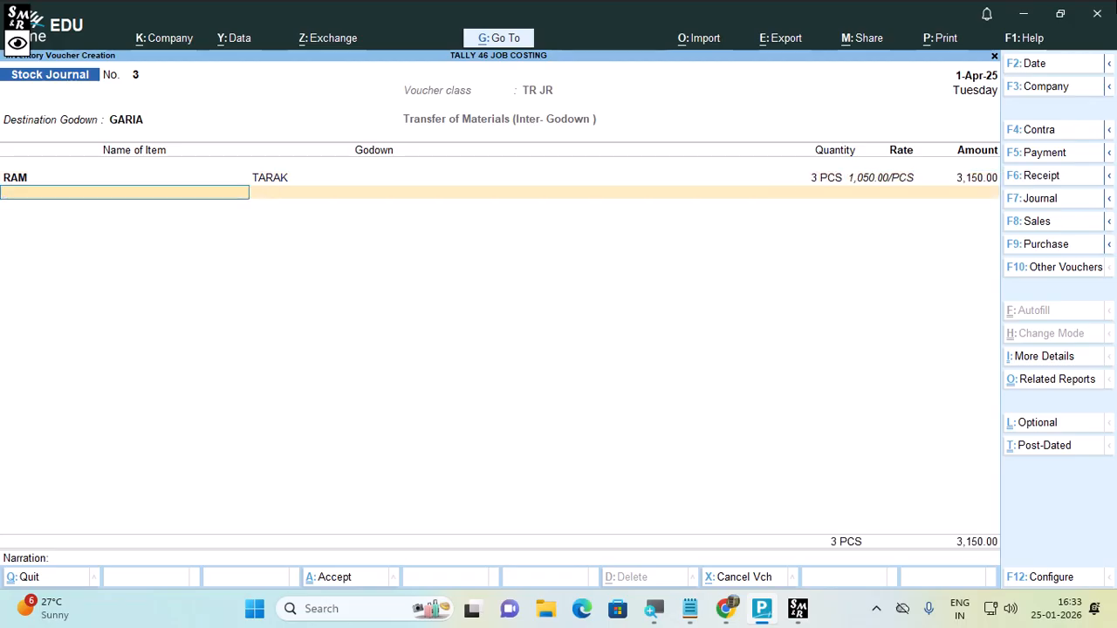
Step: Add the transfer of 4 PCS of CPU from the site godown at the default rate, without an item description
{"action": "type", "text": "CPU"}
{"action": "key", "text": "Return"}
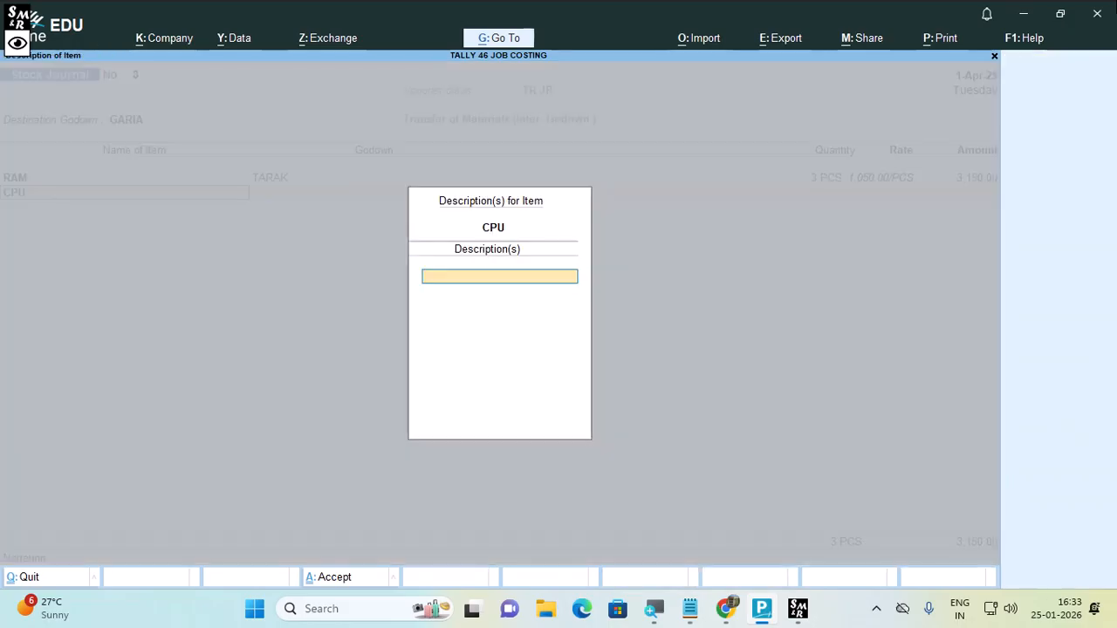
{"action": "key", "text": "Return"}
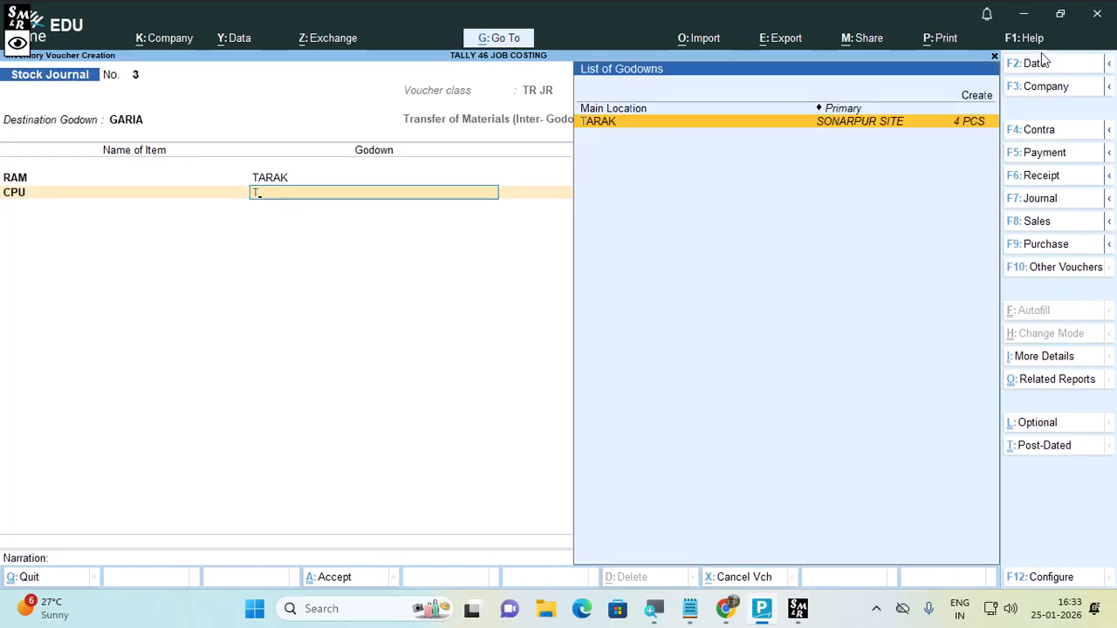
{"action": "key", "text": "Return"}
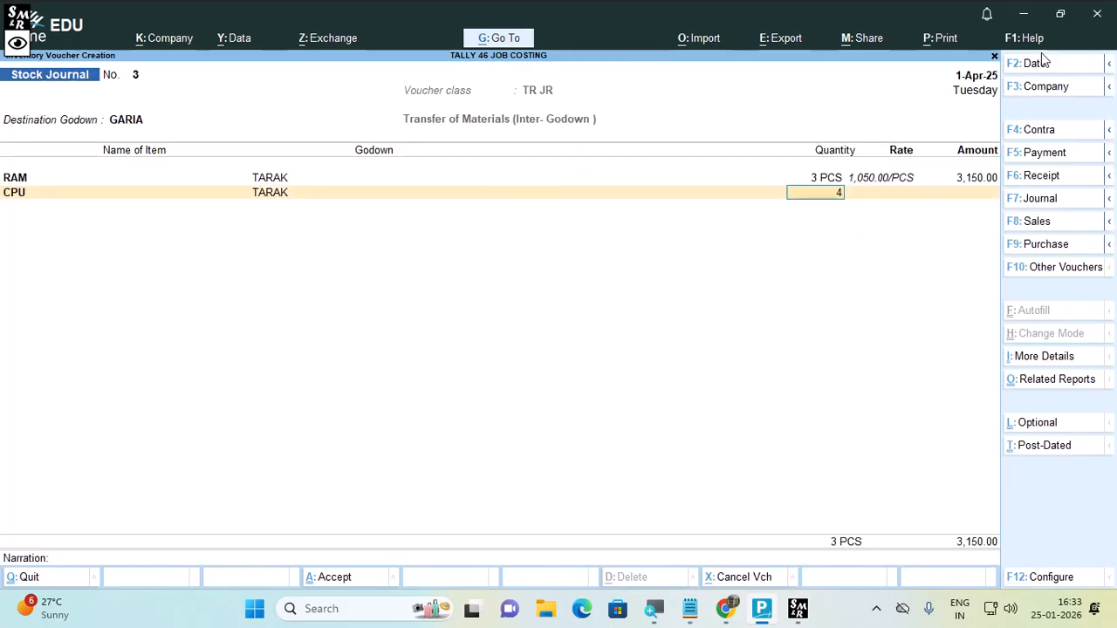
{"action": "key", "text": "Return"}
{"action": "key", "text": "Return"}
{"action": "key", "text": "Return"}
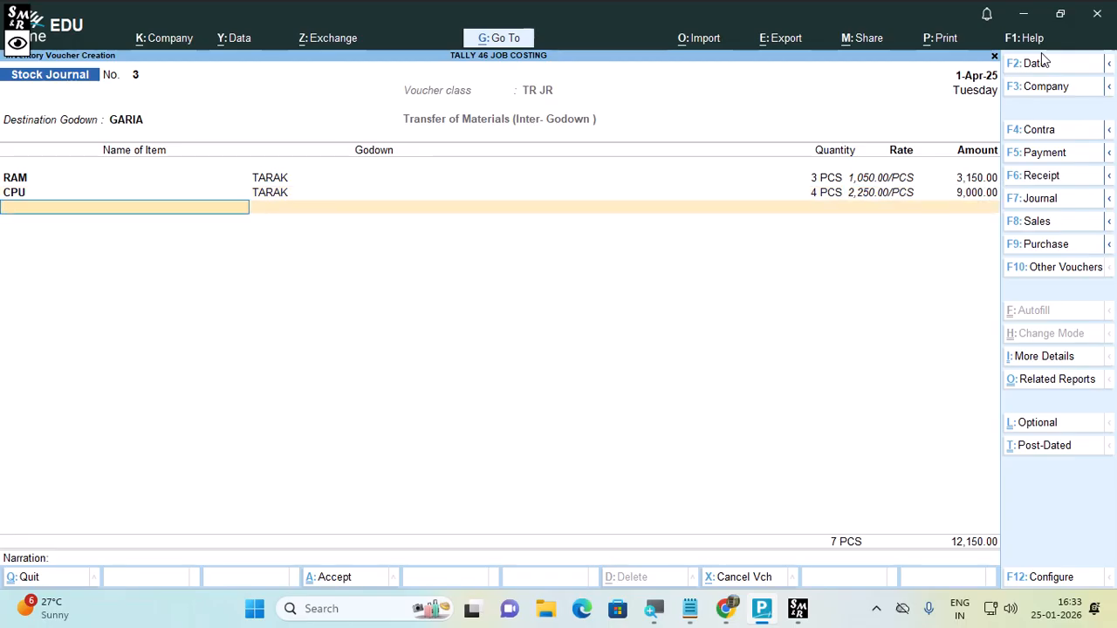
Step: Add the transfer of 3 PCS of MB from the site godown at the default rate, without an item description
{"action": "type", "text": "m"}
{"action": "key", "text": "Return"}
{"action": "key", "text": "Return"}
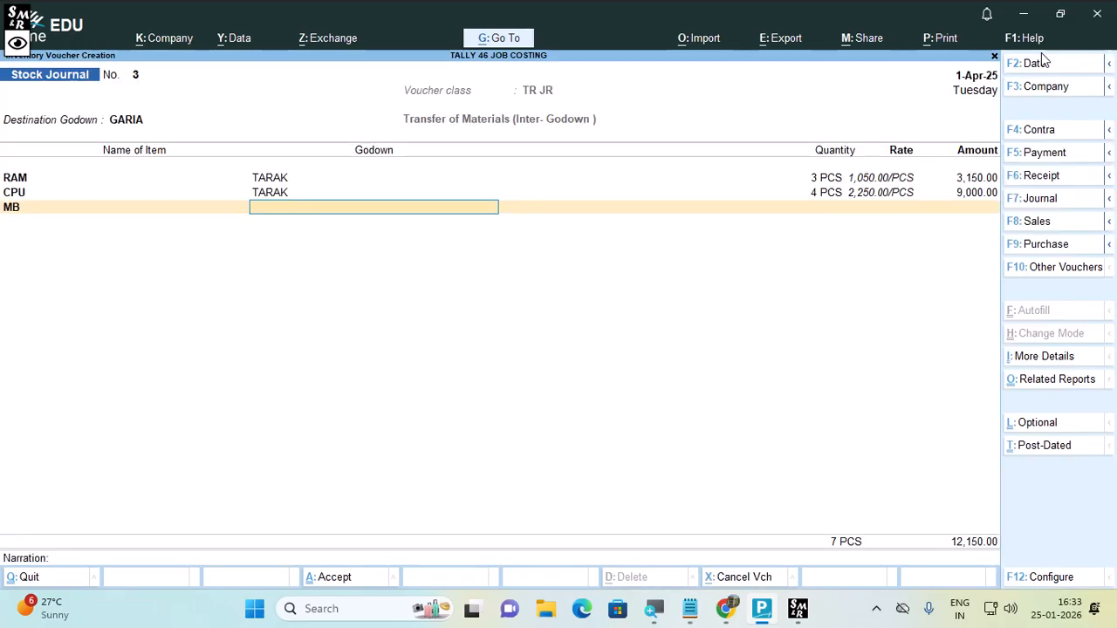
{"action": "type", "text": "t"}
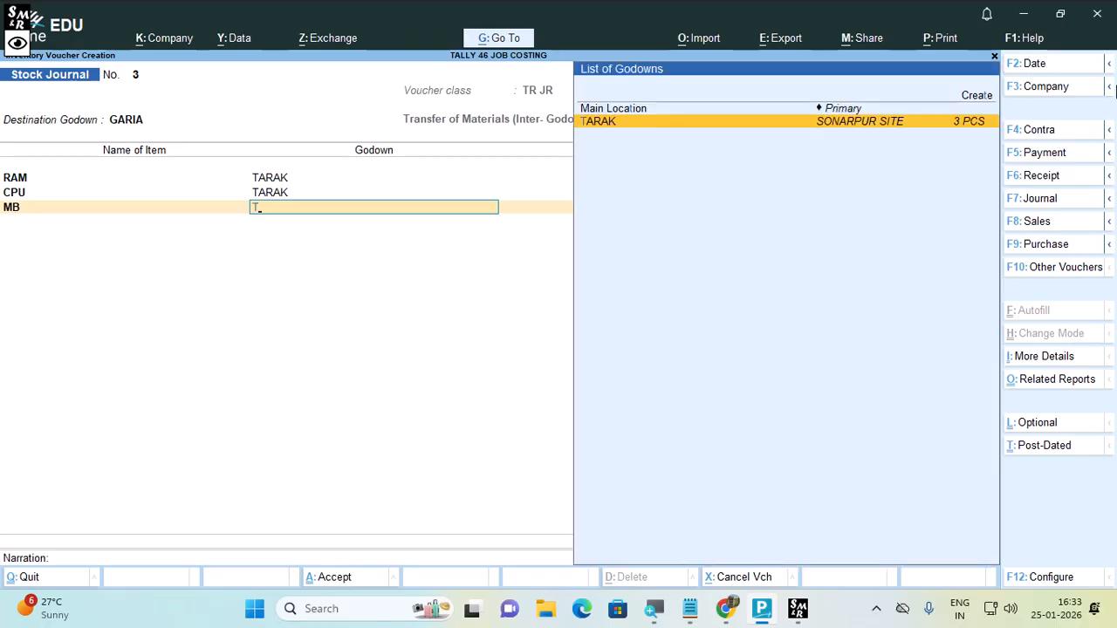
{"action": "key", "text": "Return"}
{"action": "type", "text": "3"}
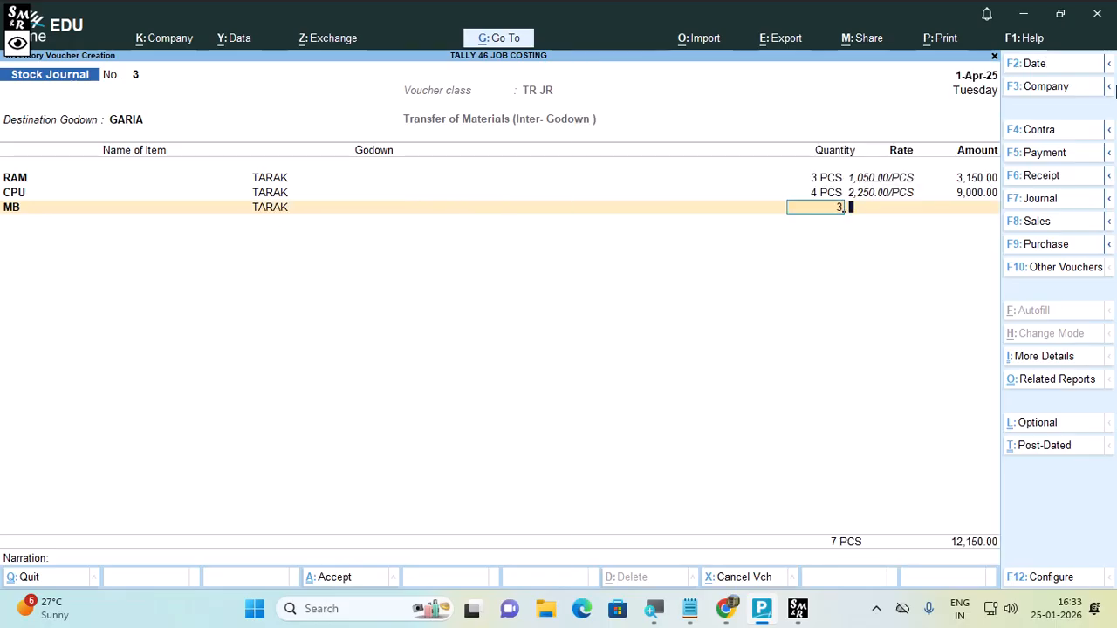
{"action": "key", "text": "Return"}
{"action": "key", "text": "Return"}
{"action": "key", "text": "Return"}
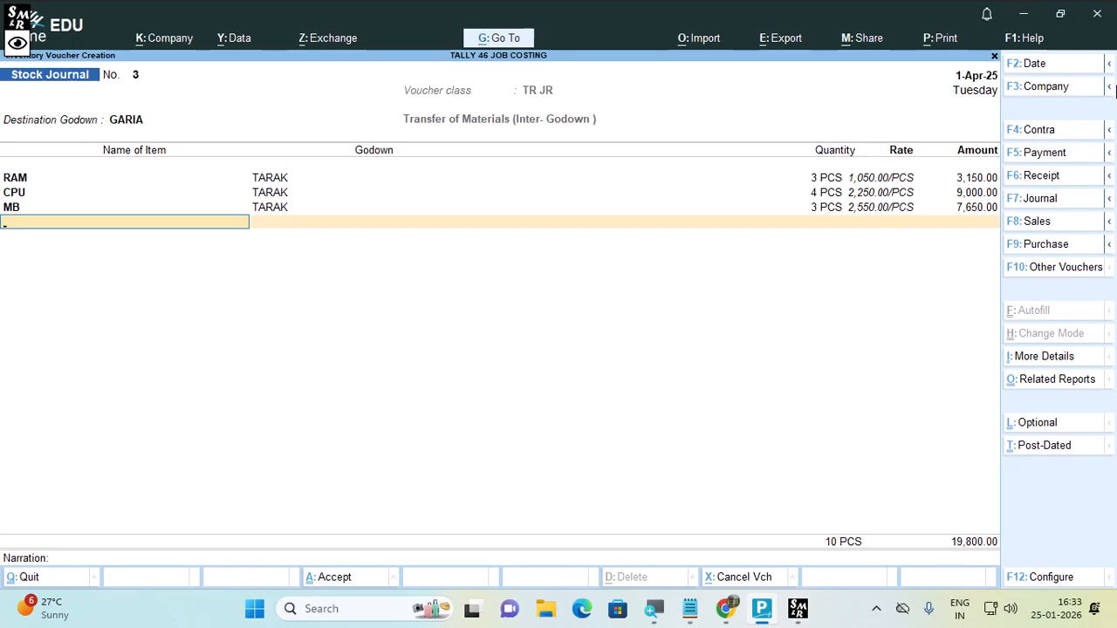
Step: Add the transfer of 3 PCS of MOUSE from the site godown at the default rate, without an item description
{"action": "type", "text": "MO"}
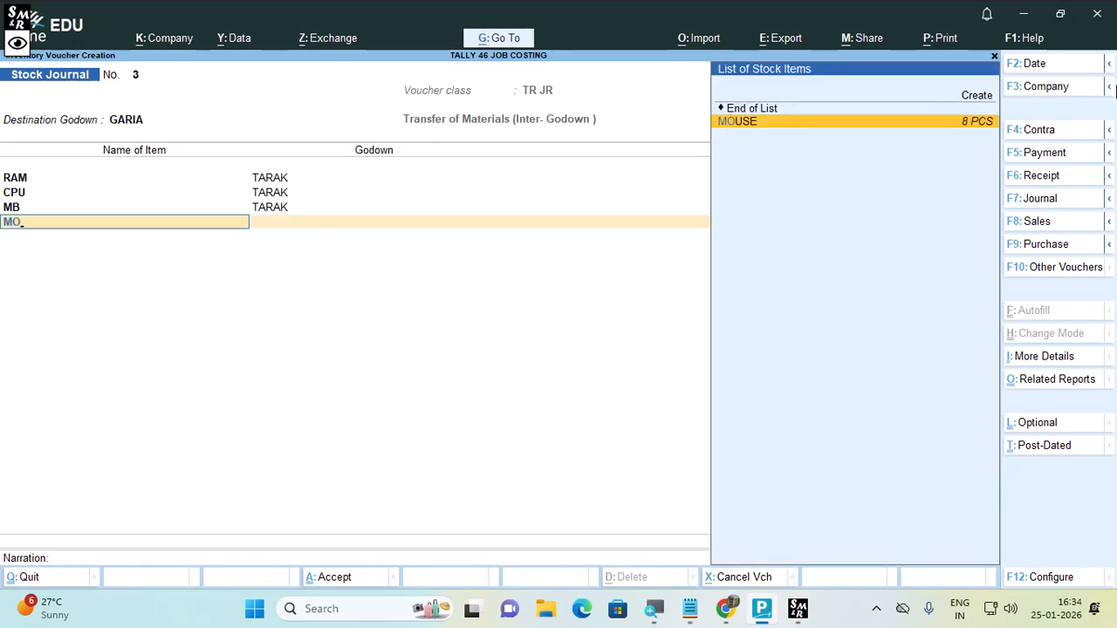
{"action": "key", "text": "Return"}
{"action": "key", "text": "Return"}
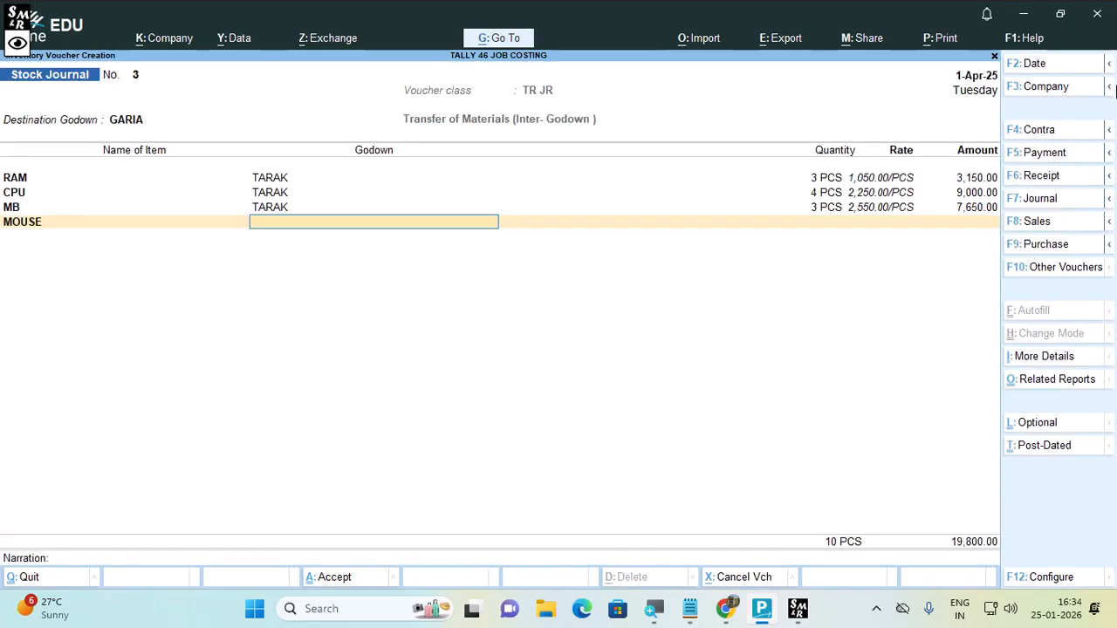
{"action": "key", "text": "Return"}
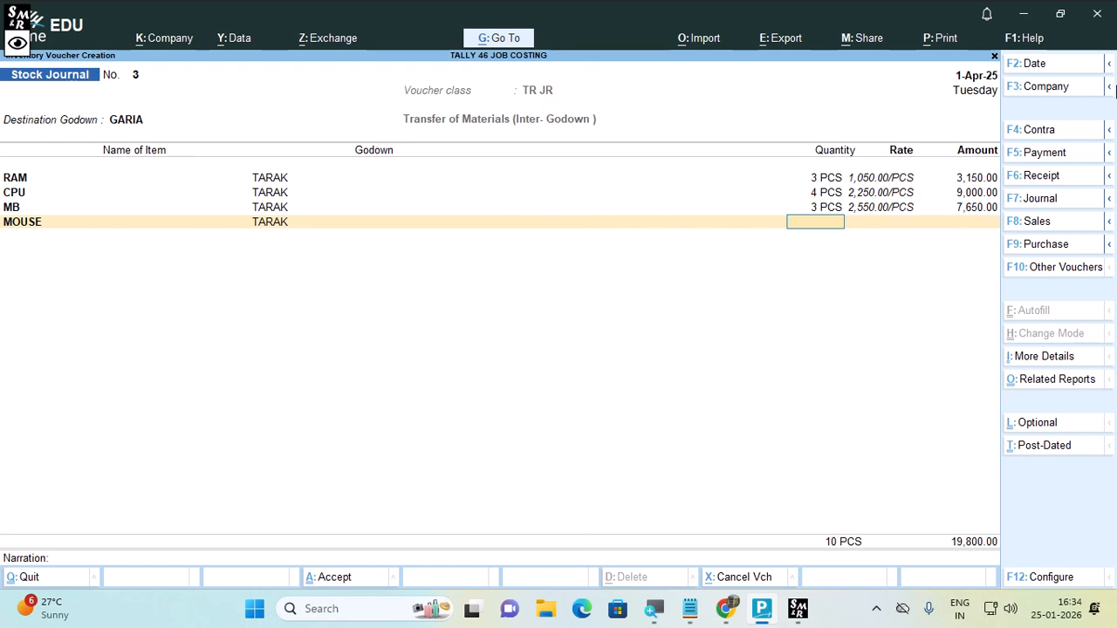
{"action": "key", "text": "BackSpace"}
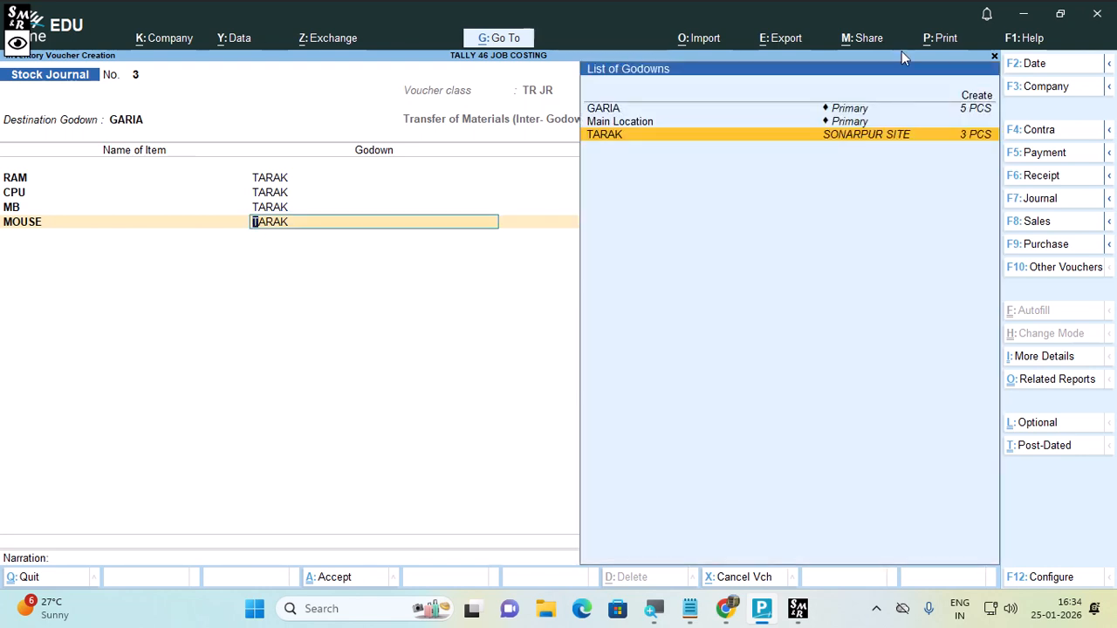
{"action": "key", "text": "Return"}
{"action": "type", "text": "3"}
{"action": "key", "text": "Return"}
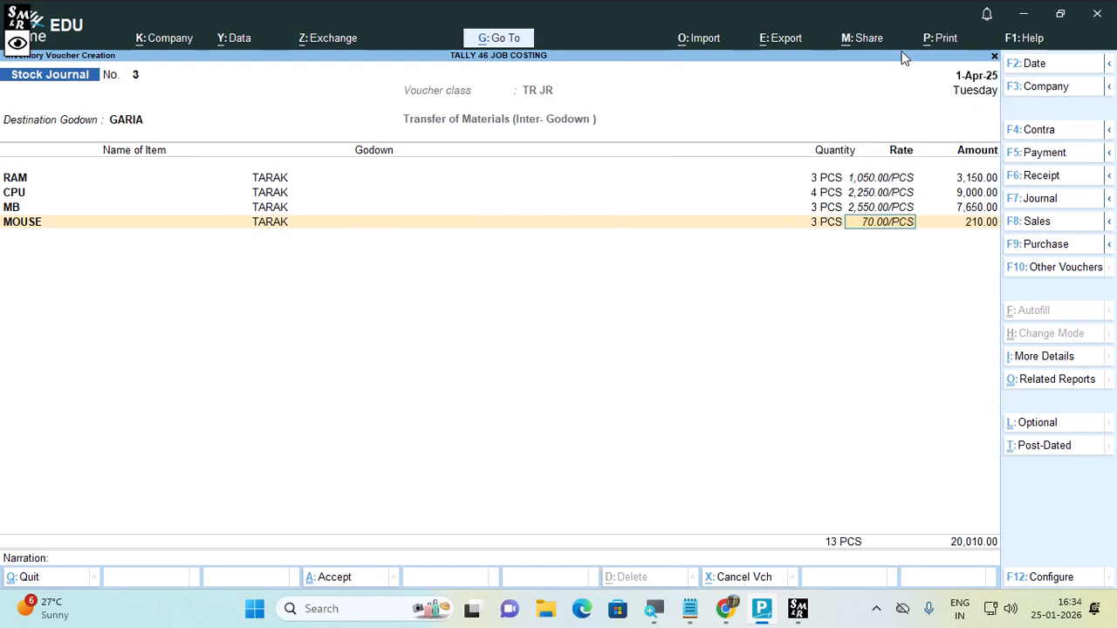
{"action": "key", "text": "Return"}
{"action": "key", "text": "Return"}
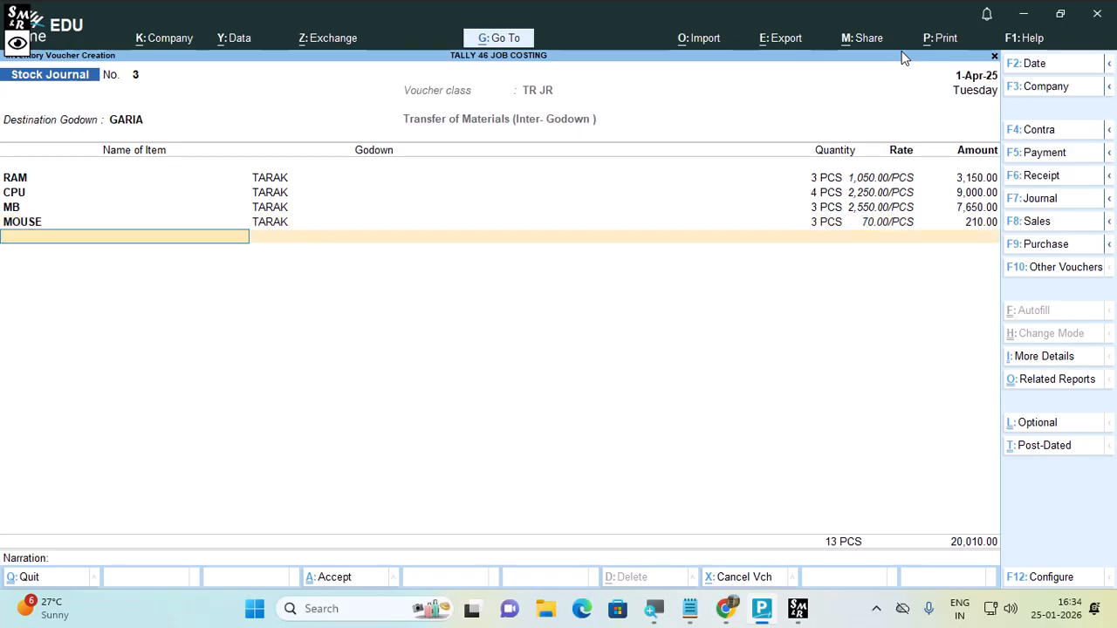
Step: Add the transfer of 4 PCS of KB from the site godown at the default rate, without an item description
{"action": "key", "text": "Return"}
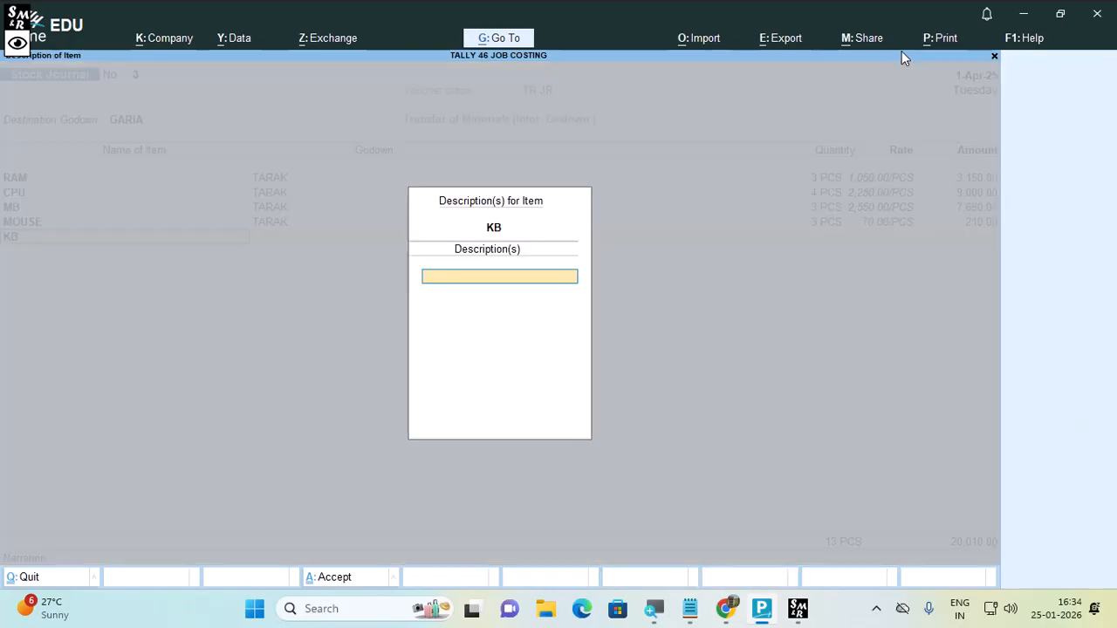
{"action": "key", "text": "Return"}
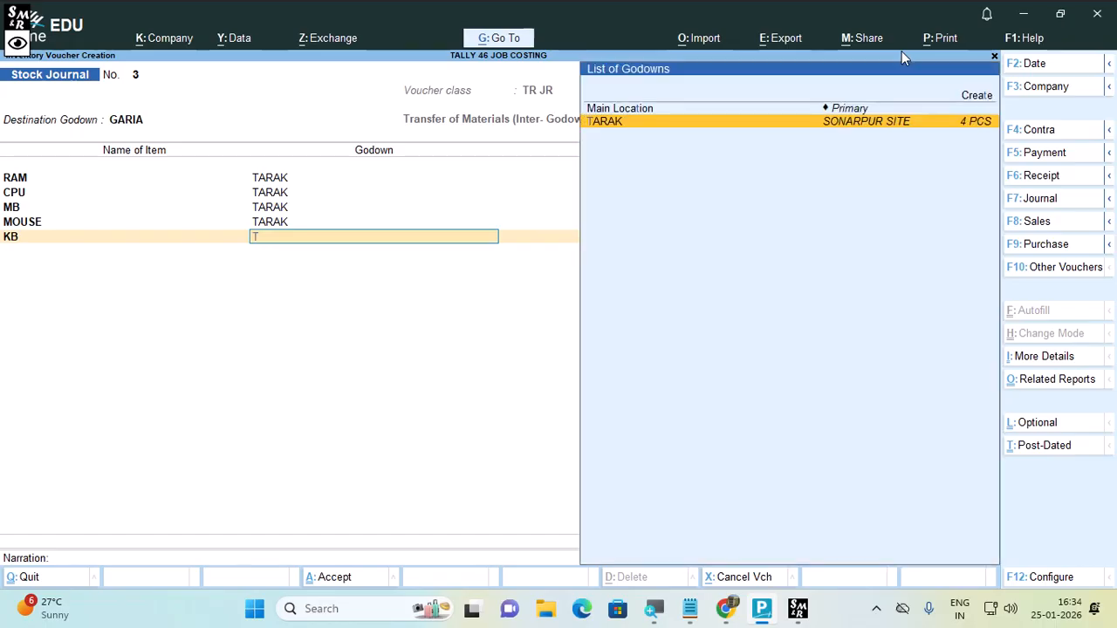
{"action": "key", "text": "Return"}
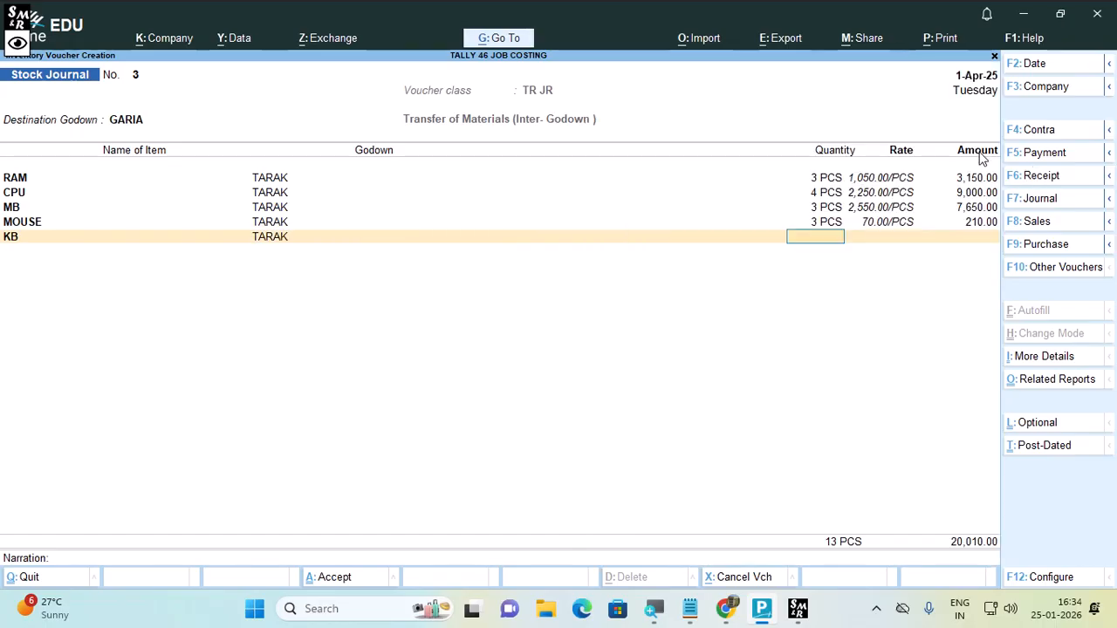
{"action": "type", "text": "4"}
{"action": "key", "text": "Return"}
{"action": "key", "text": "Return"}
{"action": "key", "text": "Return"}
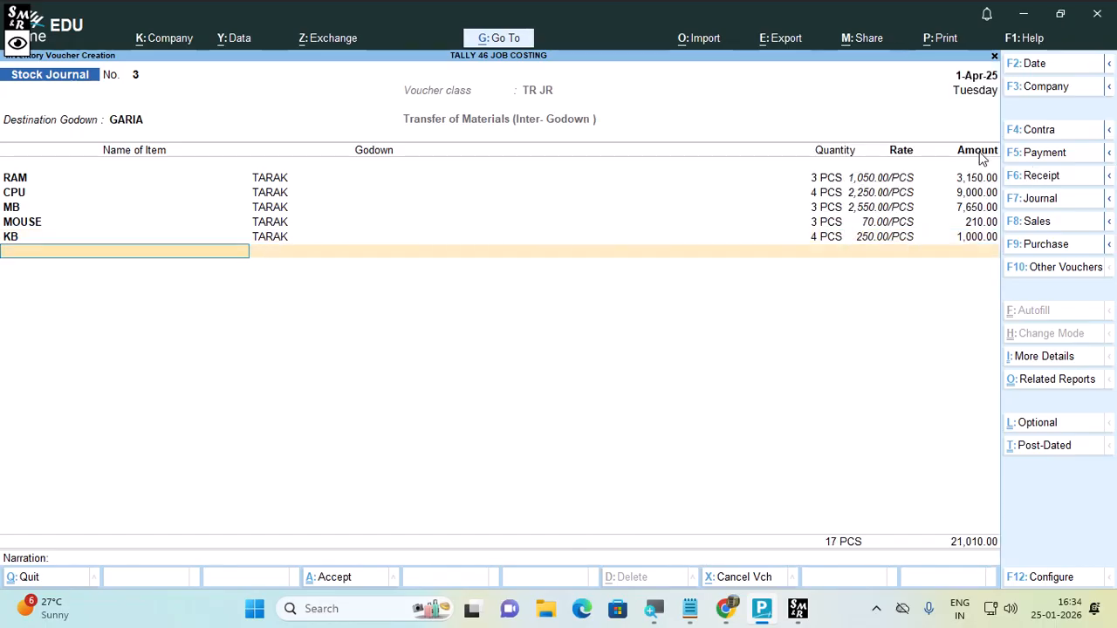
Step: End the item list, save the Stock Journal voucher without a narration, and leave voucher entry
{"action": "key", "text": "Return"}
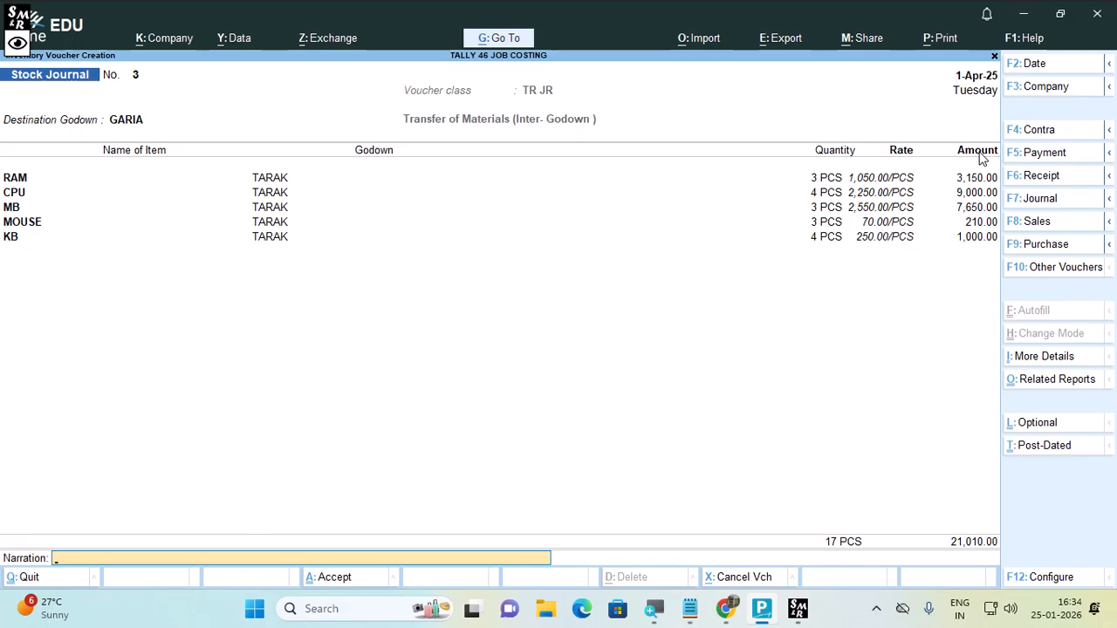
{"action": "key", "text": "Return"}
{"action": "key", "text": "Return"}
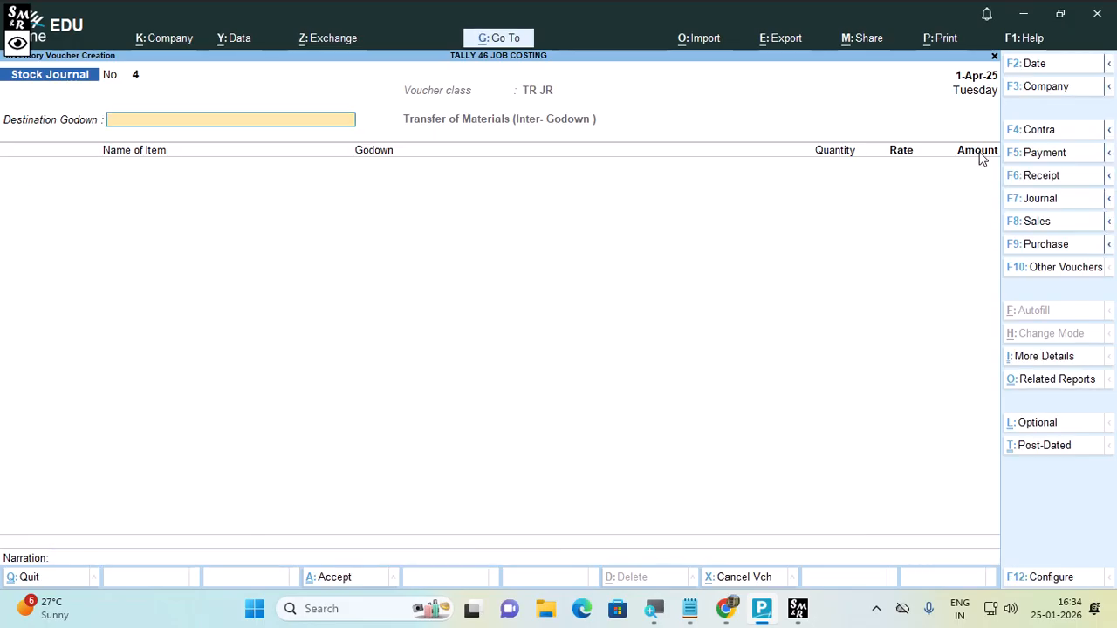
{"action": "key", "text": "Escape"}
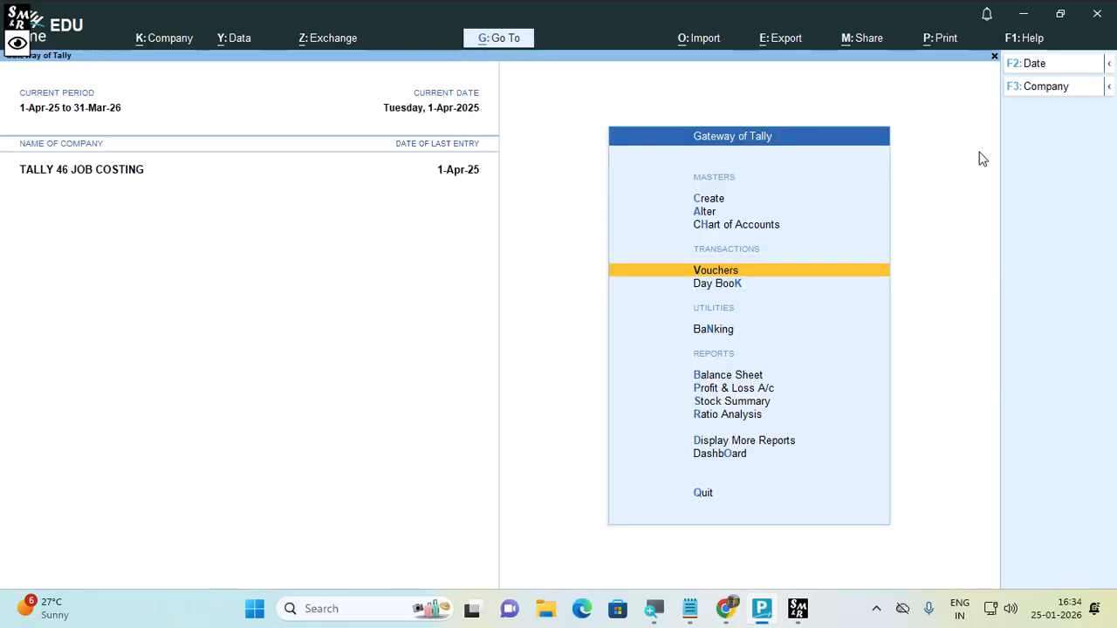
Step: Examine the detailed Stock Summary for each item's godown-wise closing balance, and return to the Gateway of Tally
{"action": "key", "text": "s"}
{"action": "key", "text": "alt+F5"}
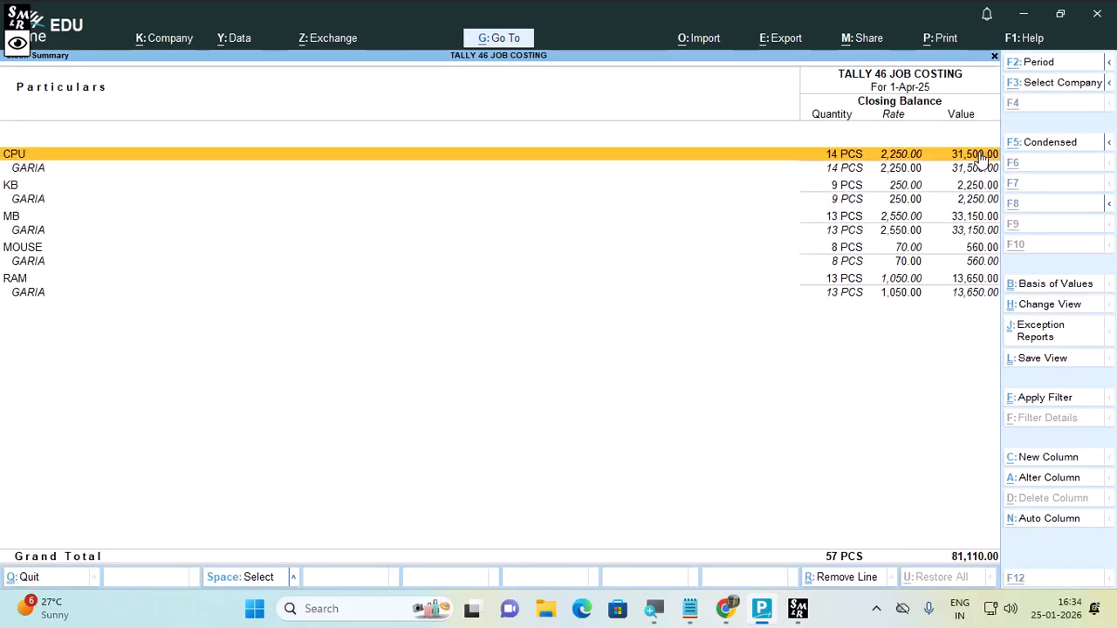
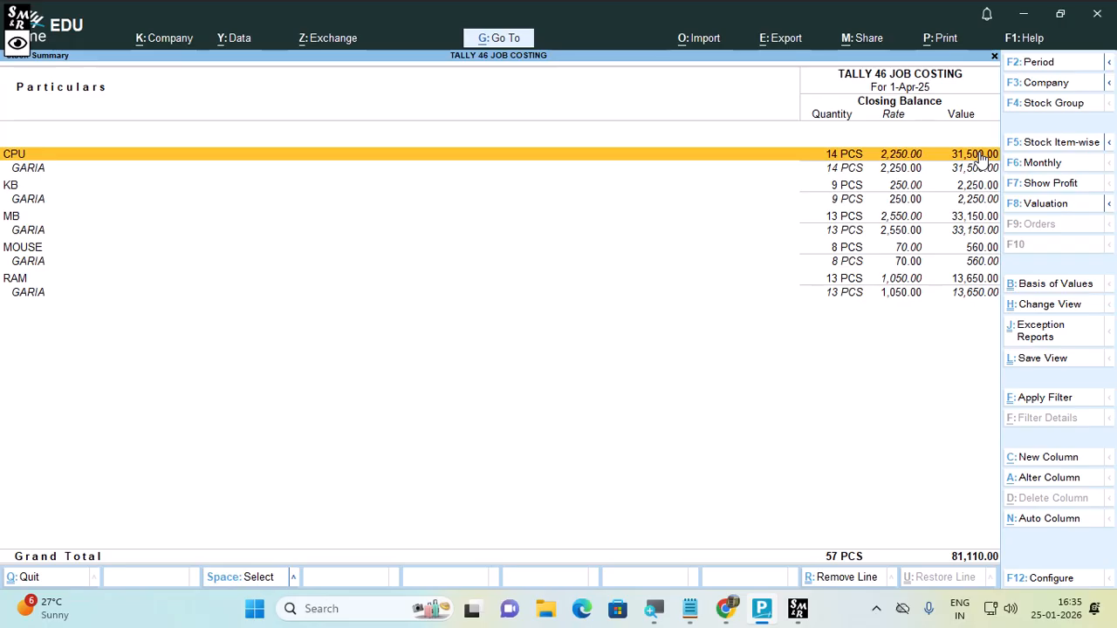
{"action": "key", "text": "Escape"}
{"action": "key", "text": "Escape"}
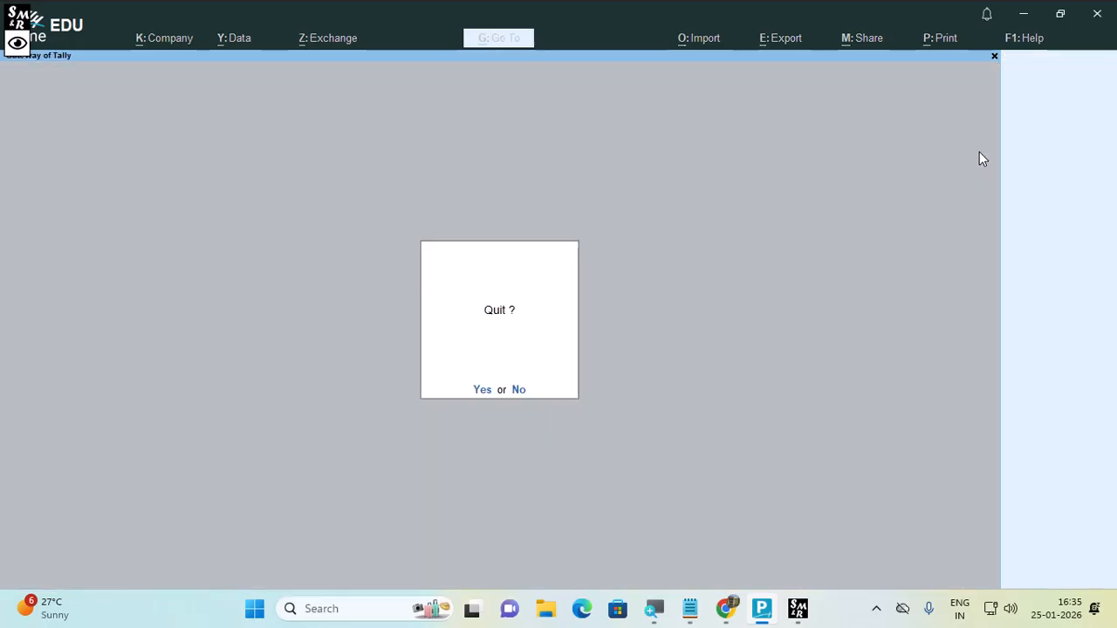
{"action": "key", "text": "Escape"}
{"action": "key", "text": "Escape"}
{"action": "key", "text": "Escape"}
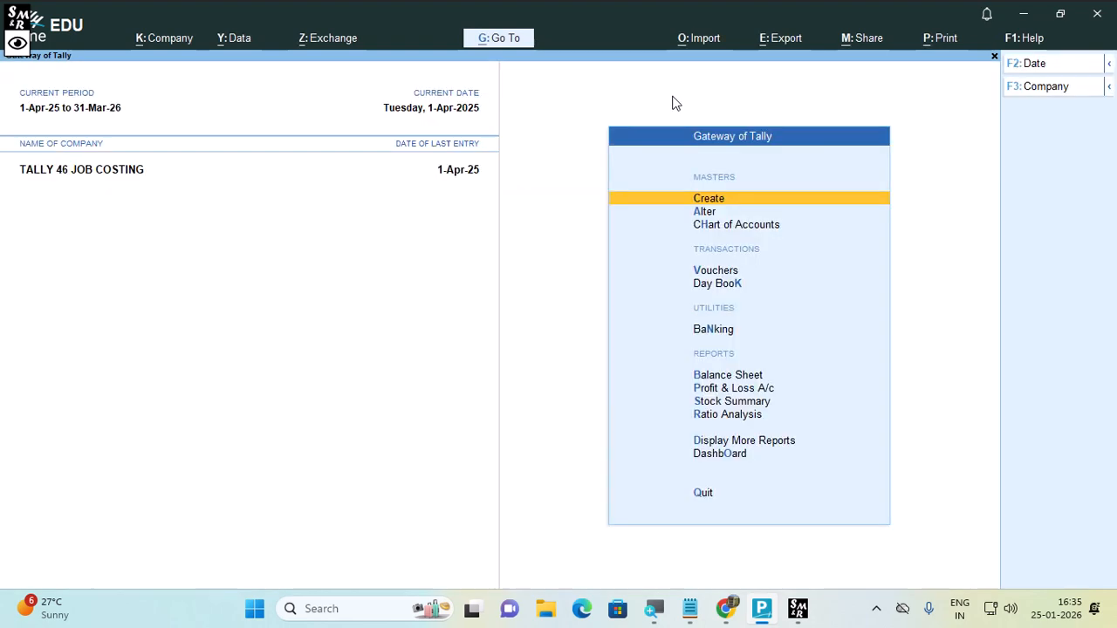
Step: Start a new ledger named TEC IND under the Sundry Debtors group
{"action": "key", "text": "Return"}
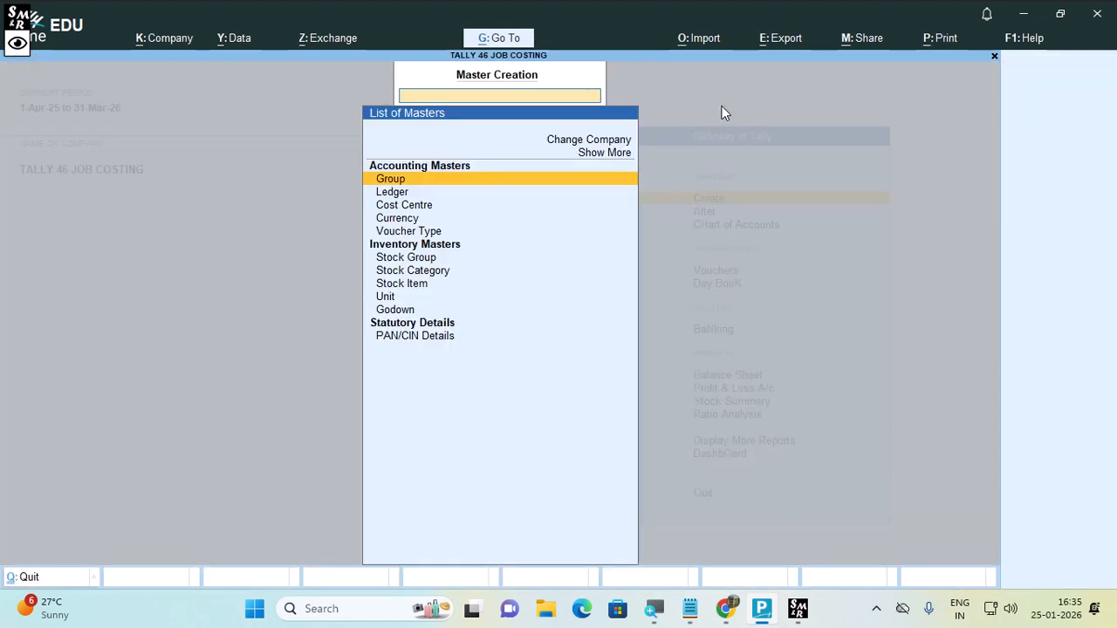
{"action": "key", "text": "Down"}
{"action": "key", "text": "Return"}
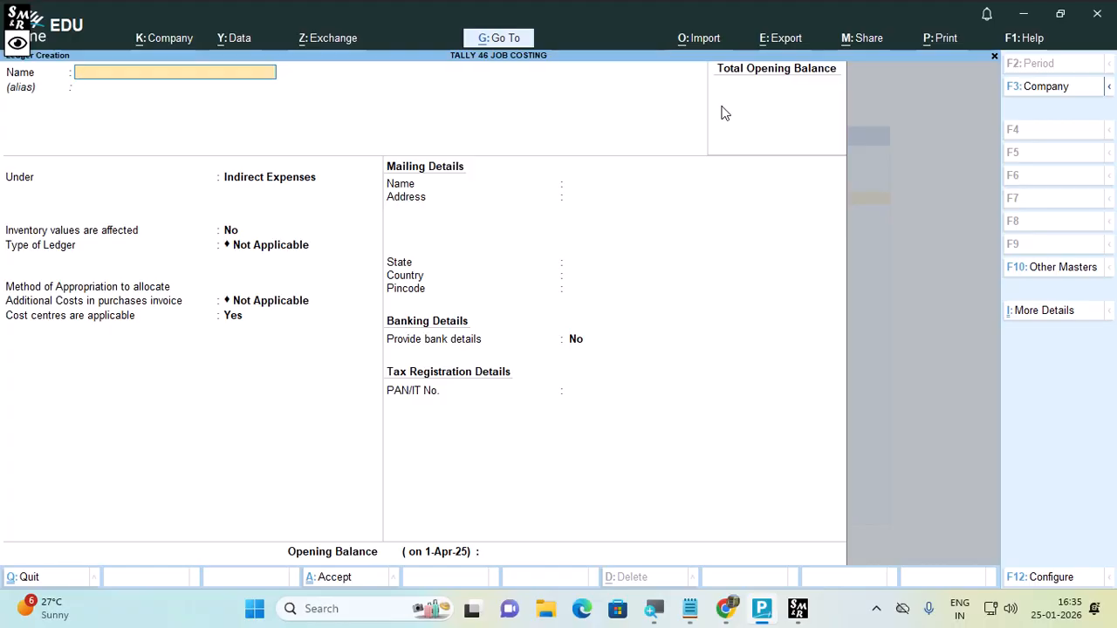
{"action": "type", "text": "TEC IND"}
{"action": "key", "text": "Return"}
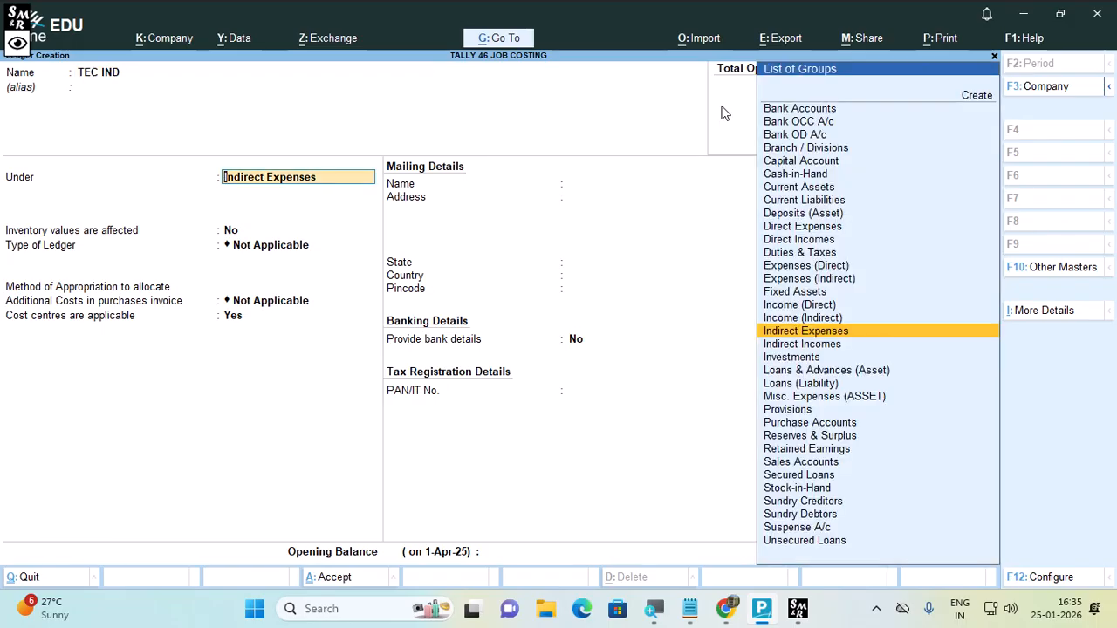
{"action": "type", "text": "SUNdry"}
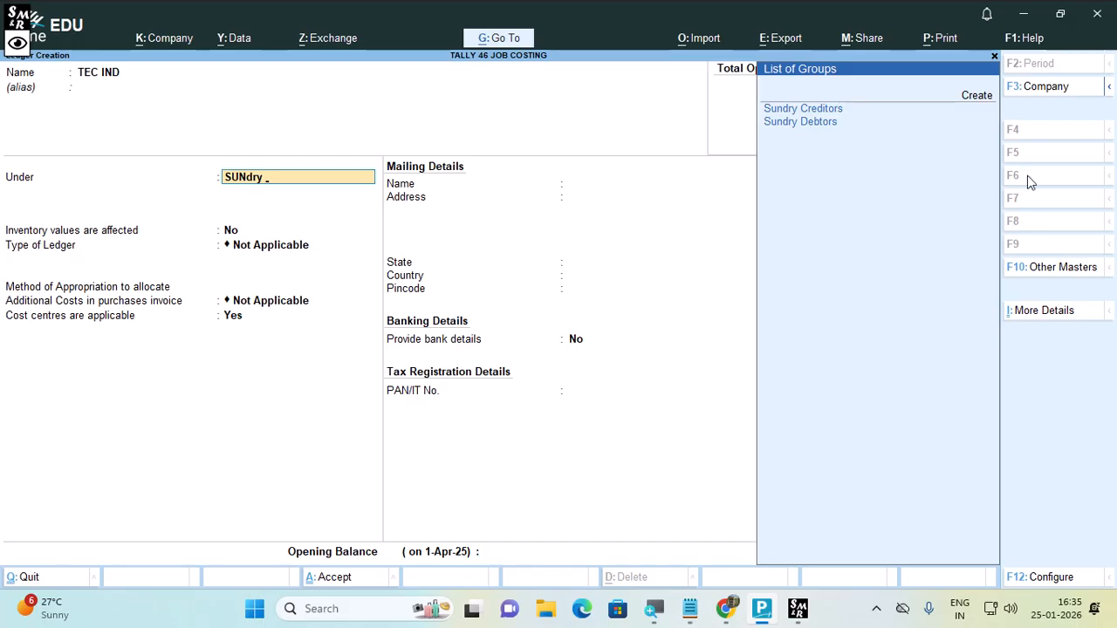
{"action": "key", "text": "Down"}
{"action": "key", "text": "Down"}
{"action": "key", "text": "Return"}
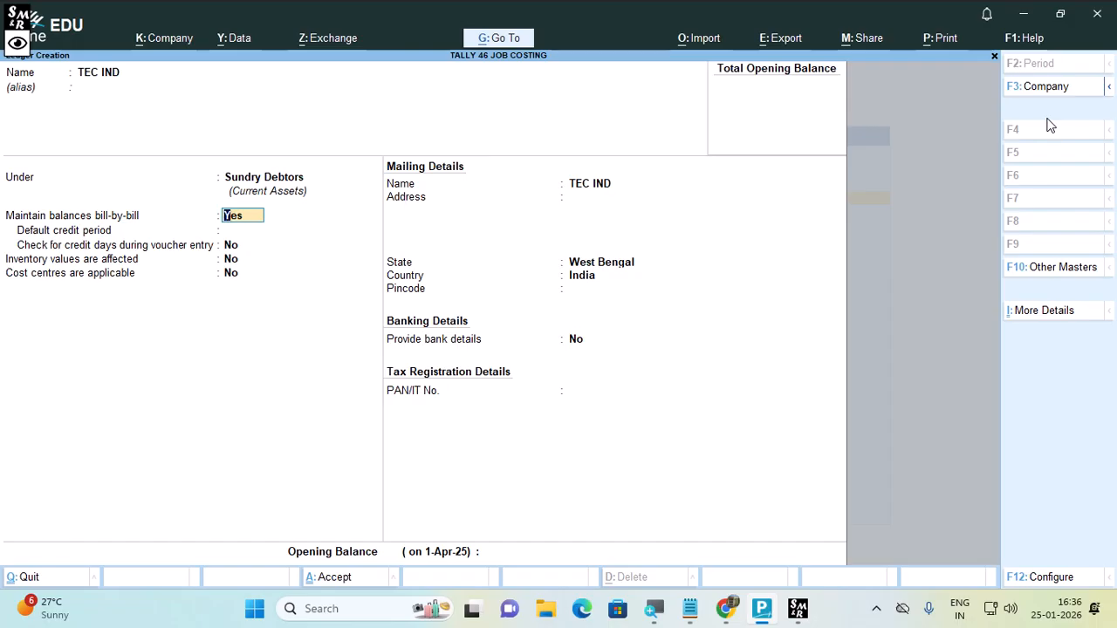
Step: Keep the default bill-by-bill, cost centre, mailing and banking settings for TEC IND and save the ledger
{"action": "key", "text": "Return"}
{"action": "key", "text": "Return"}
{"action": "key", "text": "Return"}
{"action": "key", "text": "Return"}
{"action": "key", "text": "Return"}
{"action": "key", "text": "Return"}
{"action": "key", "text": "Return"}
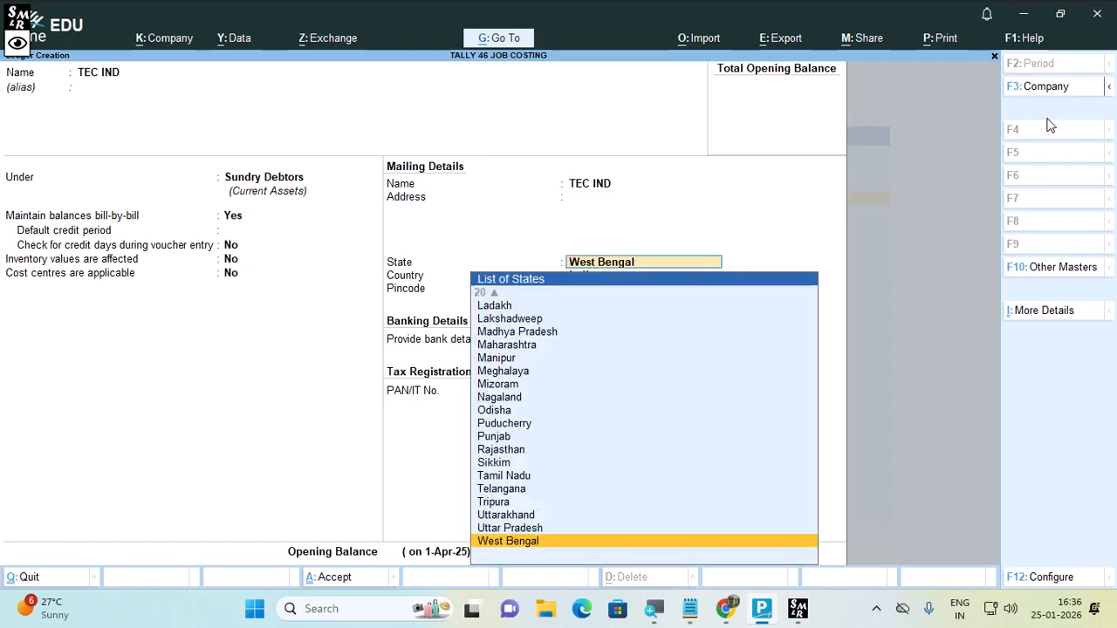
{"action": "key", "text": "Return"}
{"action": "key", "text": "Return"}
{"action": "key", "text": "Return"}
{"action": "key", "text": "Return"}
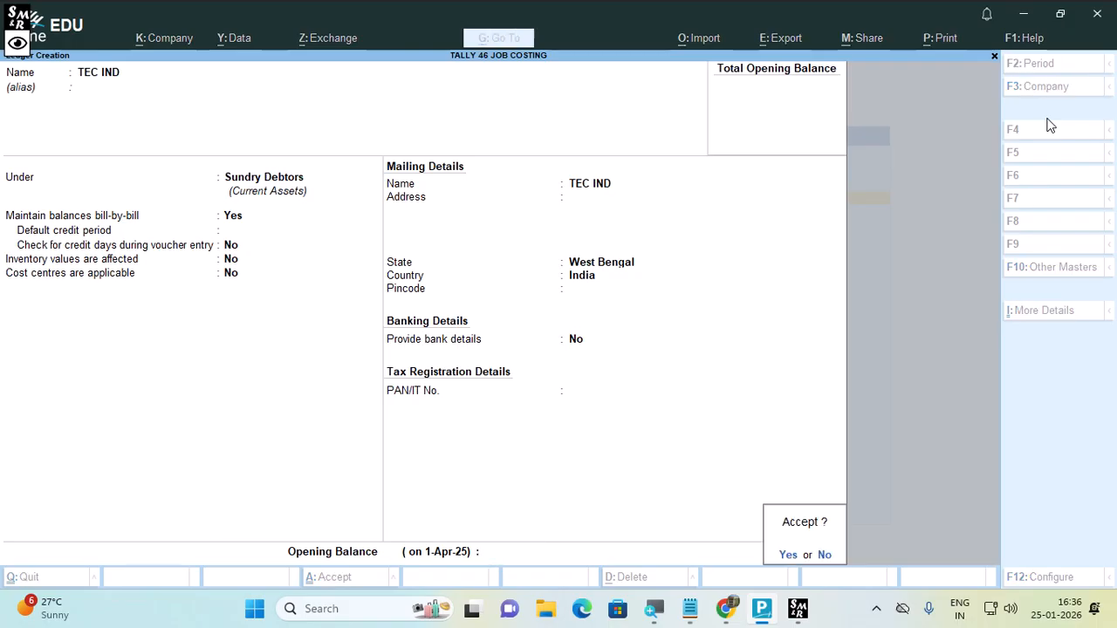
{"action": "key", "text": "Return"}
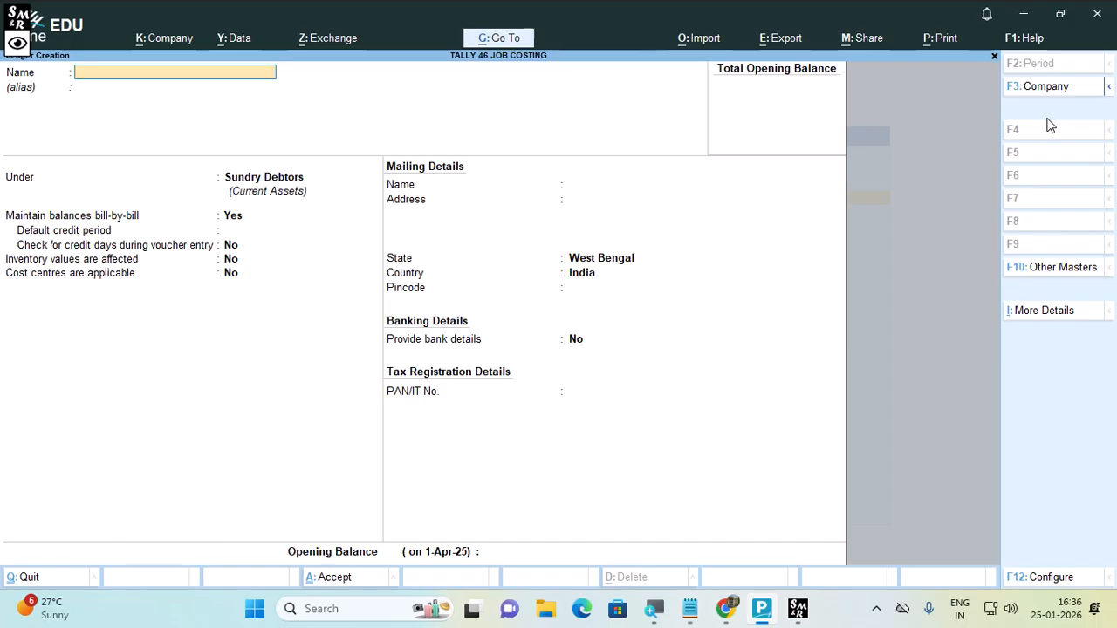
Step: Create a SALE ledger under Sales Accounts with the default inventory and cost centre settings, and leave ledger creation
{"action": "type", "text": "SALE"}
{"action": "key", "text": "Return"}
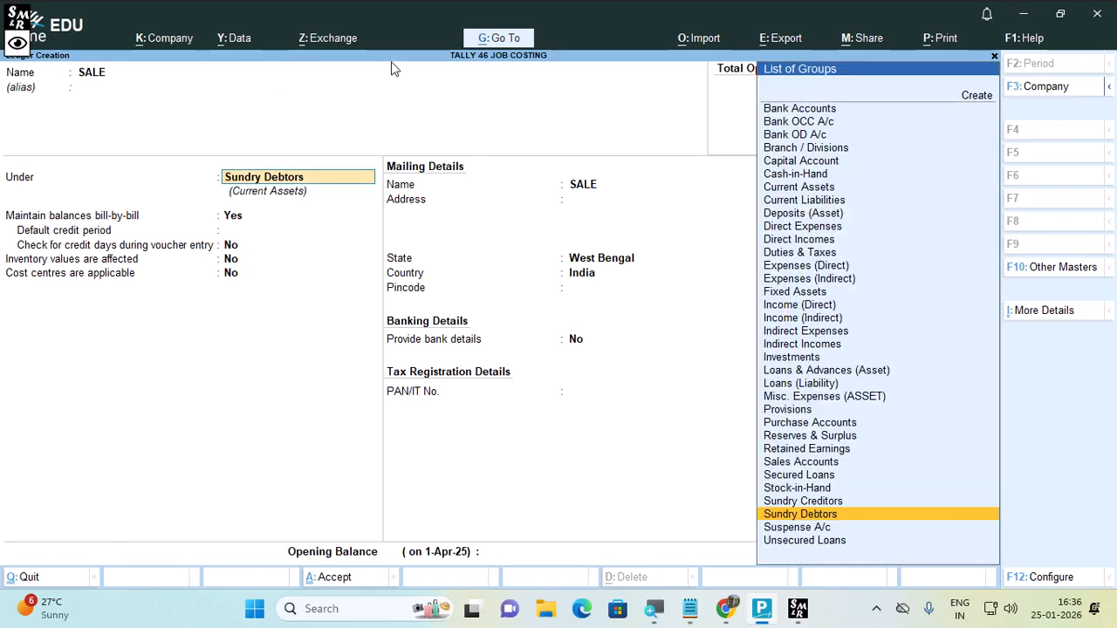
{"action": "type", "text": "SAL"}
{"action": "key", "text": "Return"}
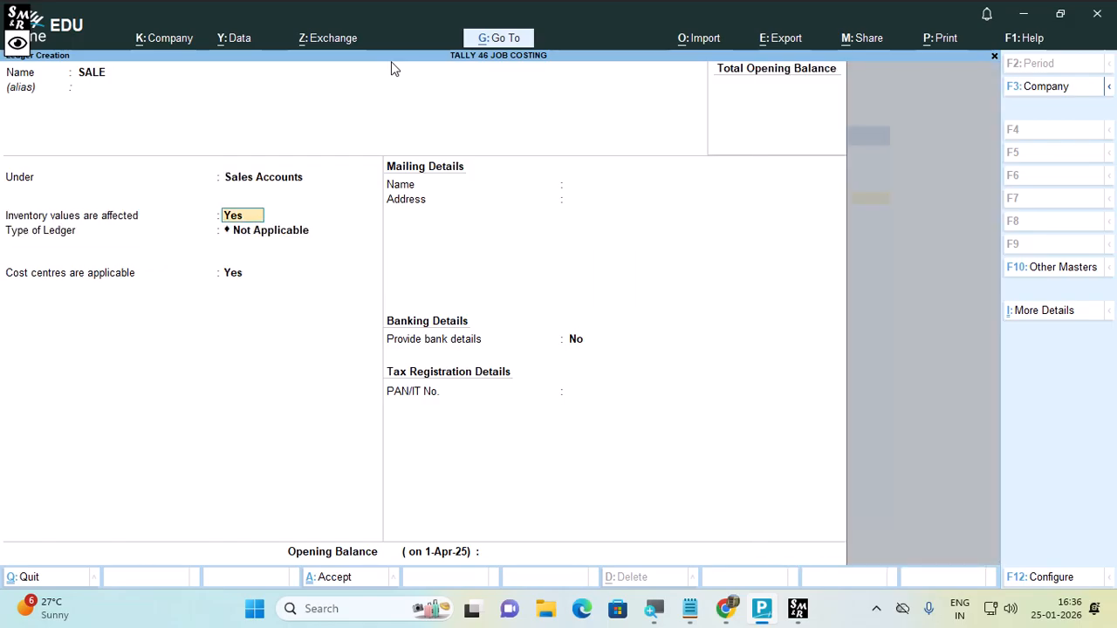
{"action": "key", "text": "Return"}
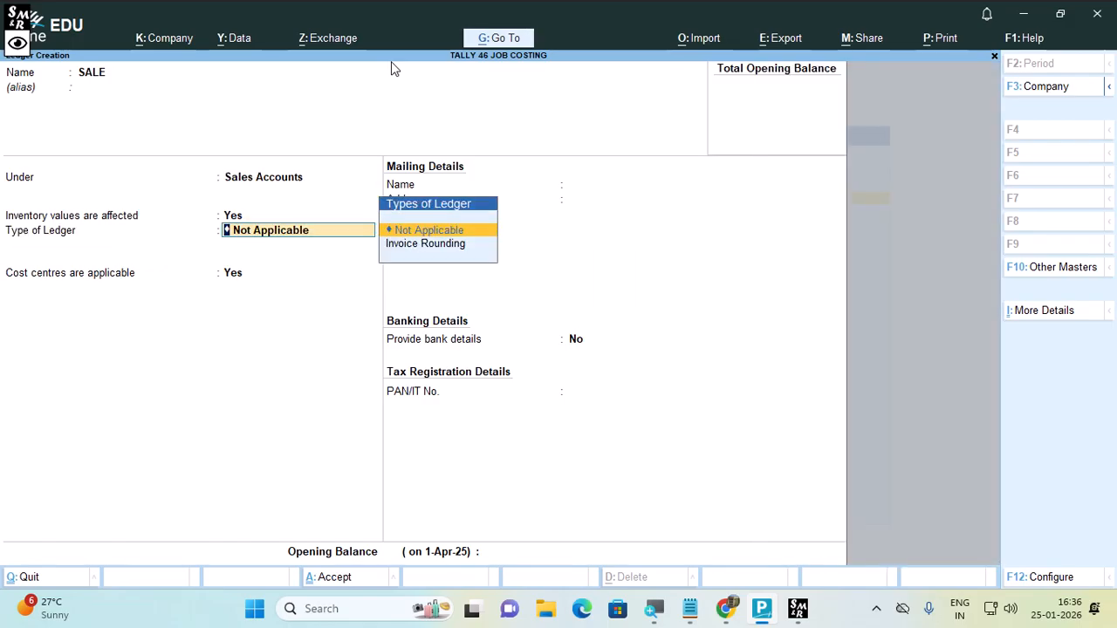
{"action": "key", "text": "Return"}
{"action": "key", "text": "Return"}
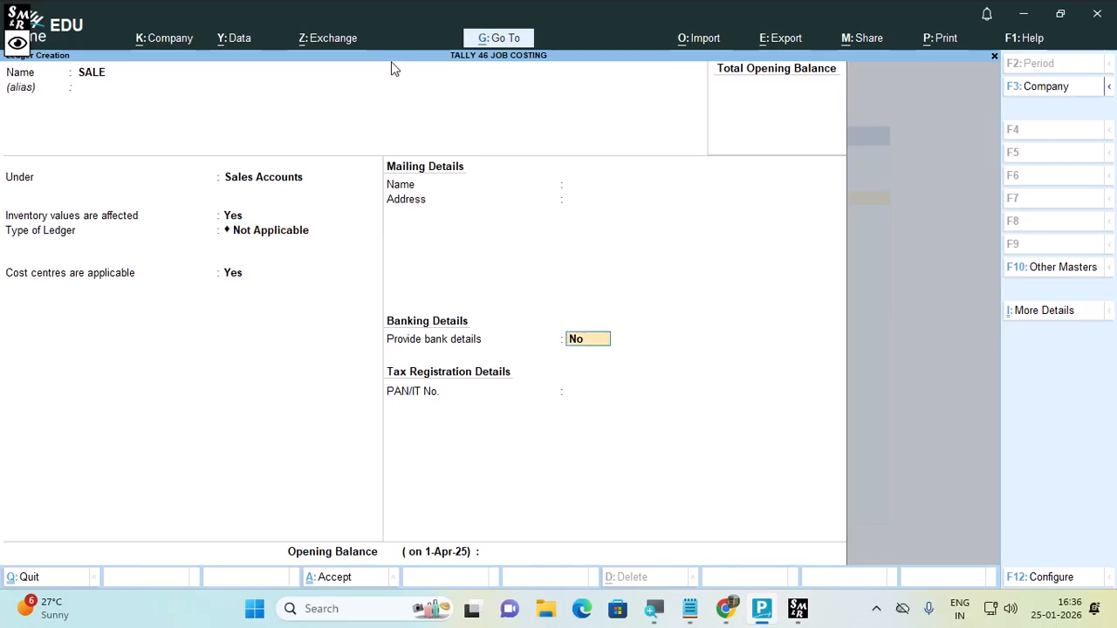
{"action": "key", "text": "Return"}
{"action": "key", "text": "Return"}
{"action": "key", "text": "Return"}
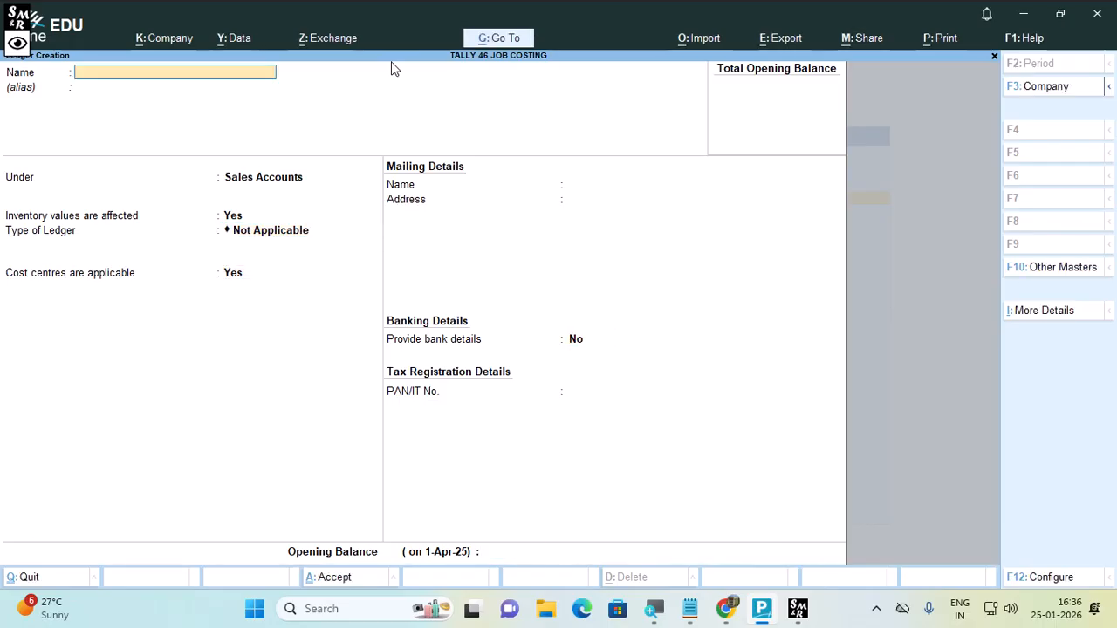
{"action": "key", "text": "Escape"}
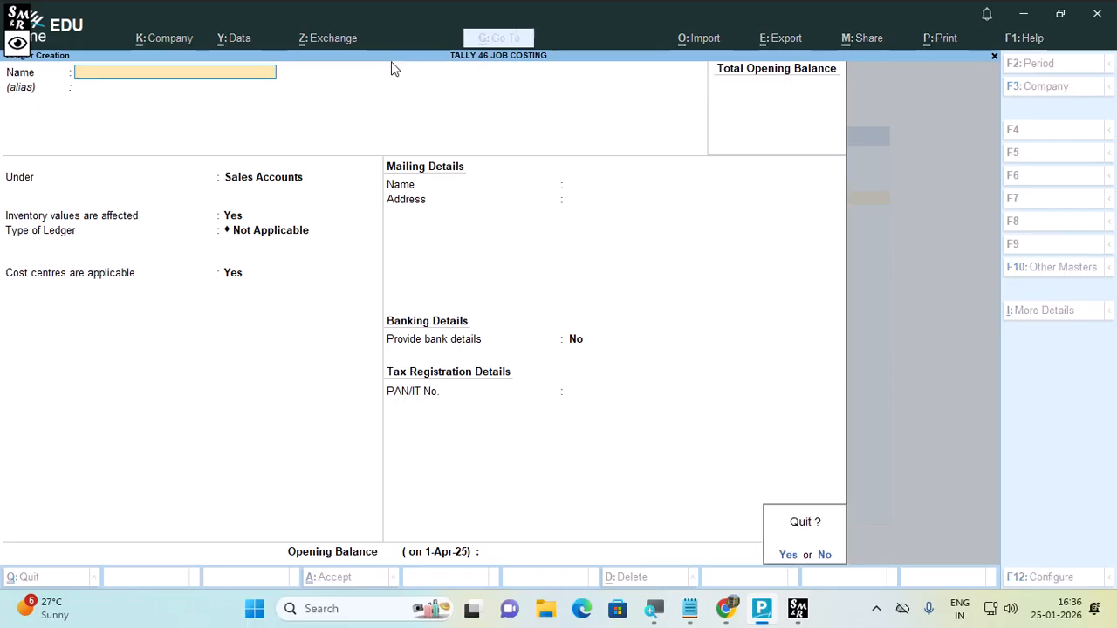
{"action": "key", "text": "Return"}
{"action": "key", "text": "Escape"}
Step: Open a new Sales voucher and change its entry mode to As Voucher
{"action": "key", "text": "v"}
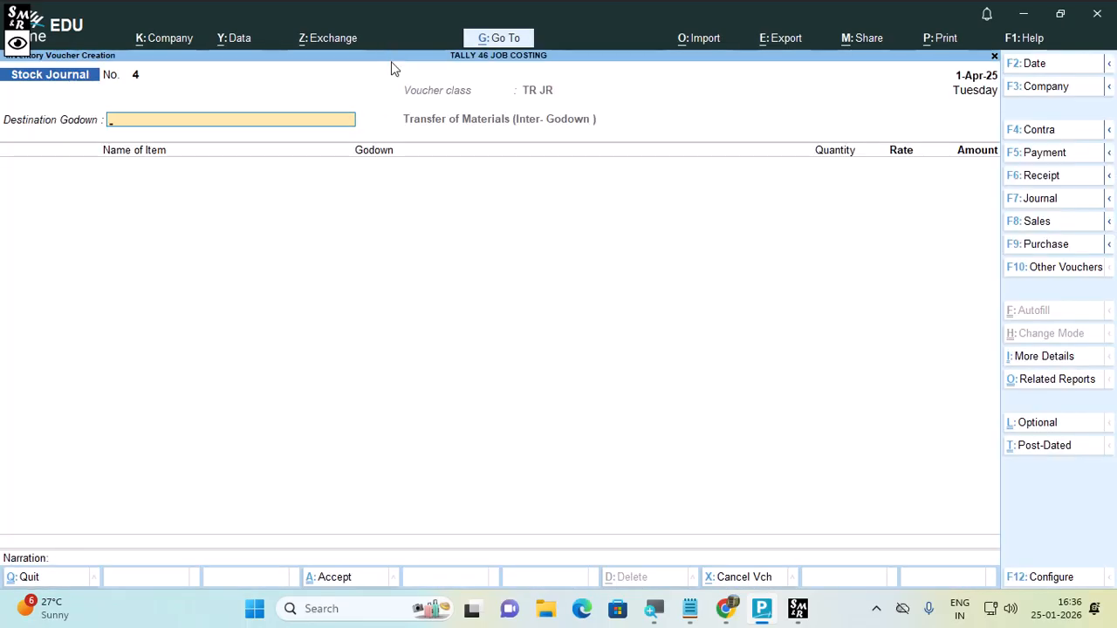
{"action": "key", "text": "F8"}
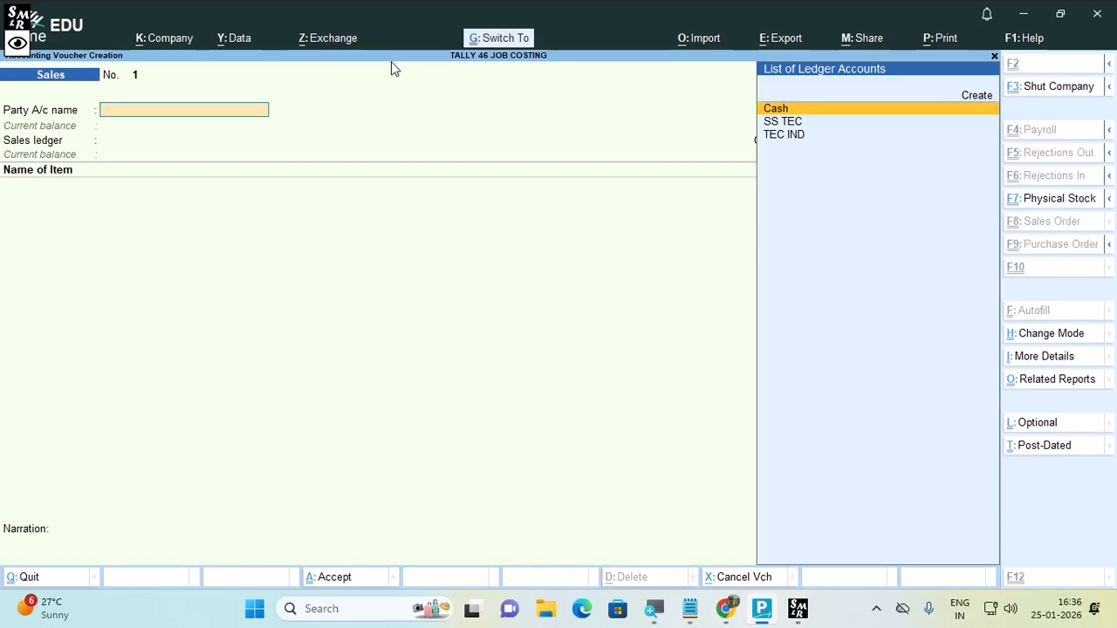
{"action": "key", "text": "ctrl+h"}
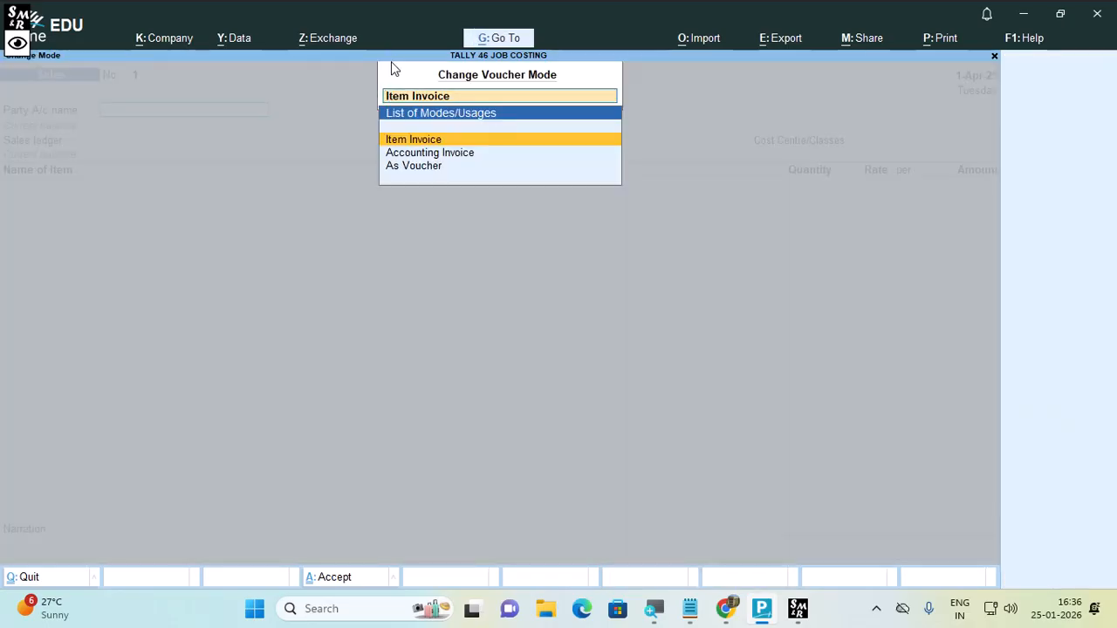
{"action": "key", "text": "Down"}
{"action": "key", "text": "Down"}
{"action": "key", "text": "Return"}
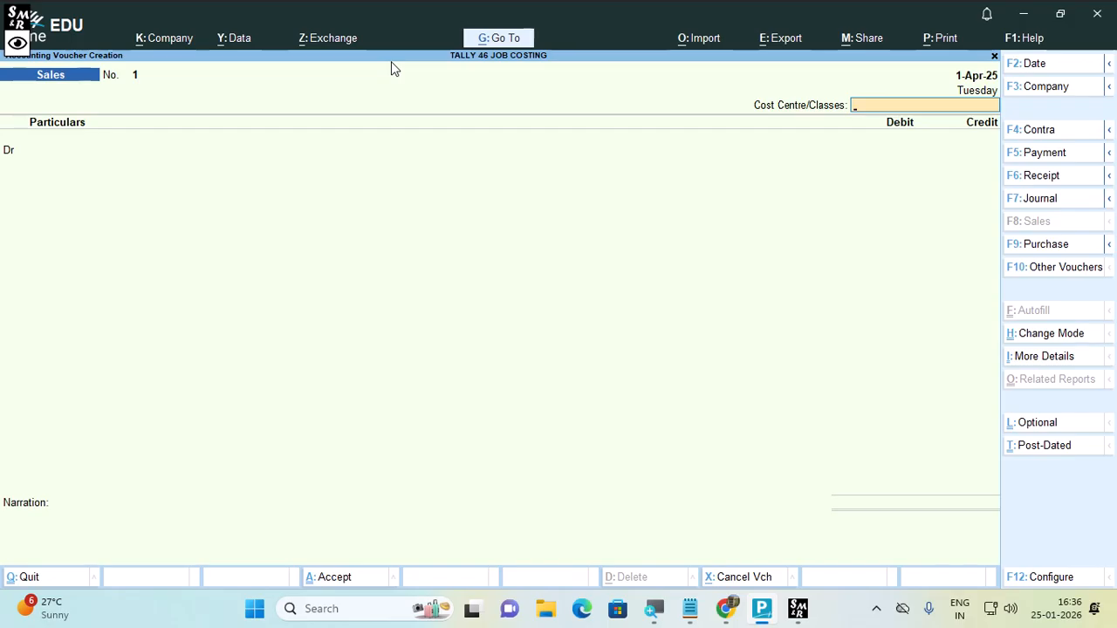
Step: Leave the sales voucher's cost centre as Not Applicable and choose TEC IND as the debit ledger
{"action": "key", "text": "Return"}
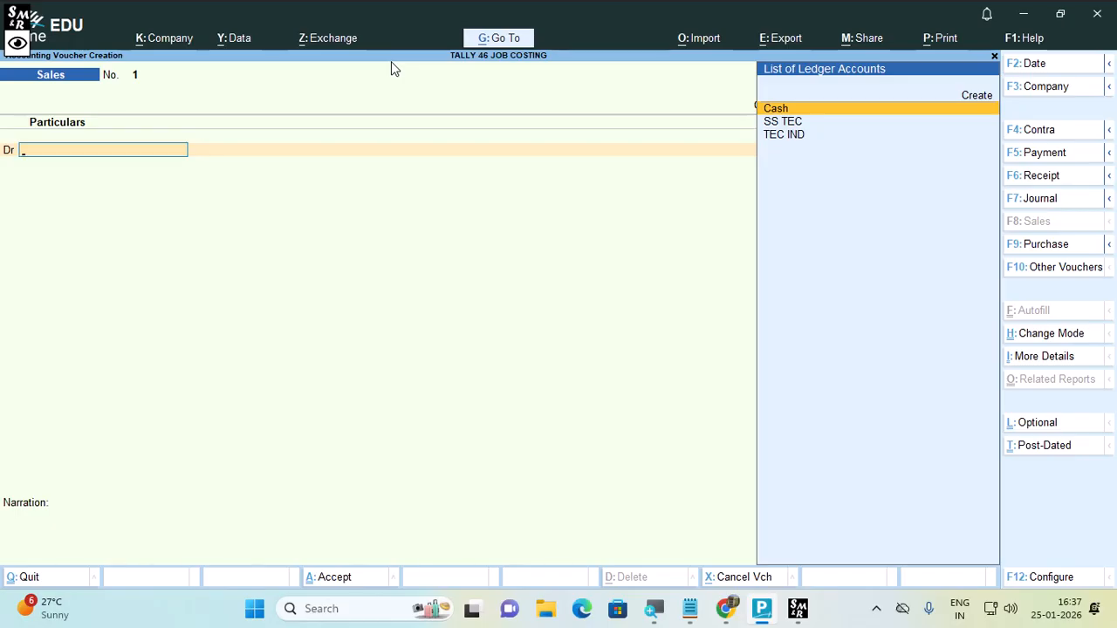
{"action": "type", "text": "te"}
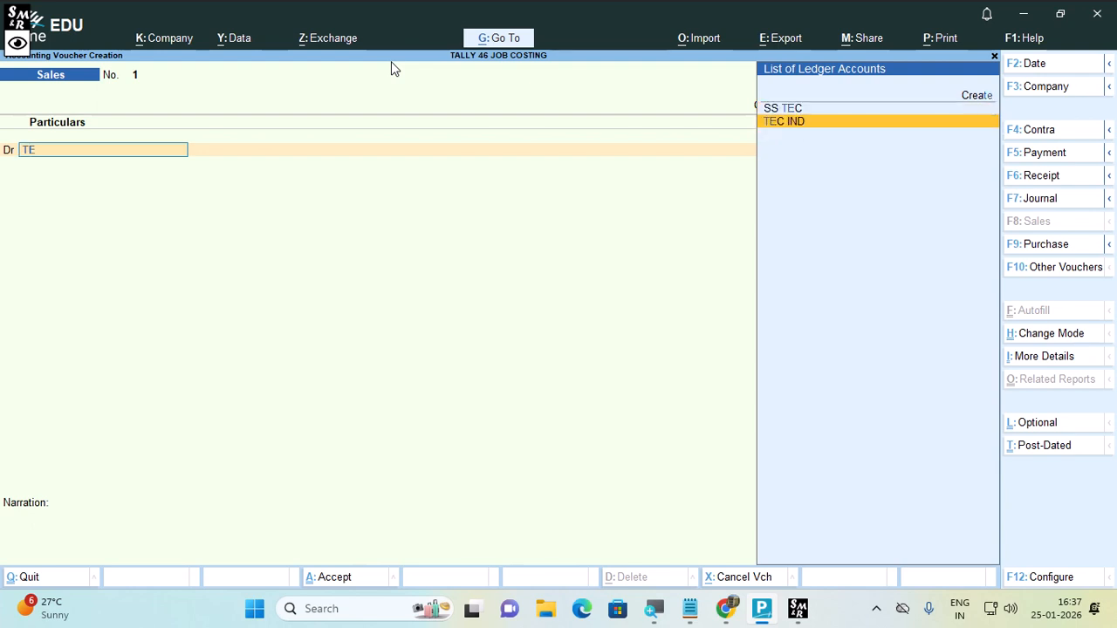
{"action": "key", "text": "Return"}
Step: Accept the blank dispatch details and the default party details for TEC IND
{"action": "key", "text": "Return"}
{"action": "key", "text": "Return"}
{"action": "key", "text": "Return"}
{"action": "key", "text": "Return"}
{"action": "key", "text": "Return"}
{"action": "key", "text": "Return"}
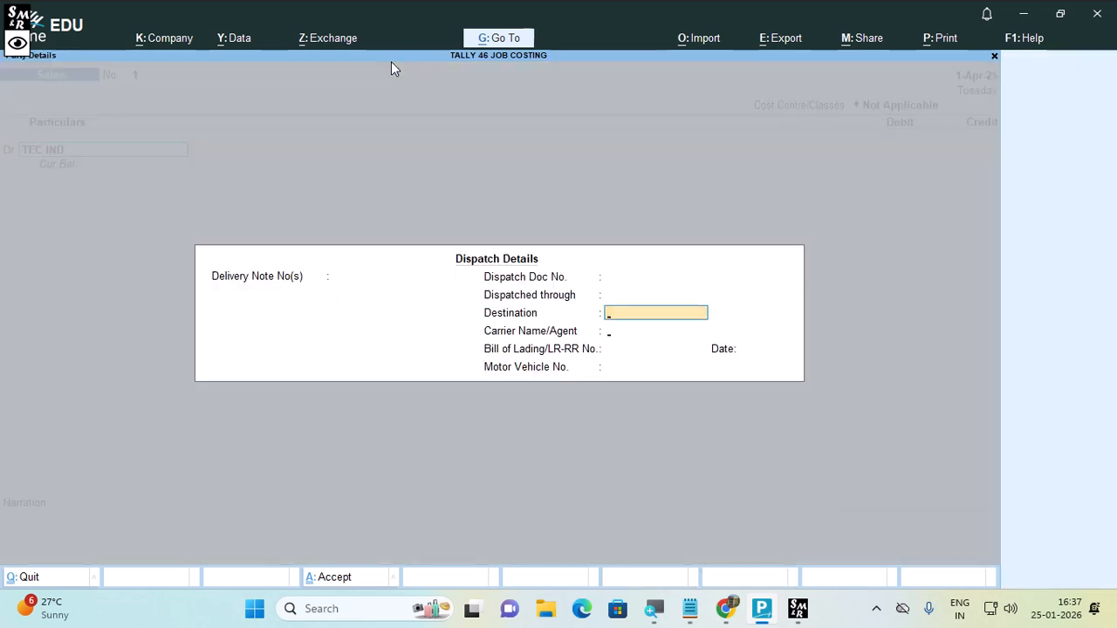
{"action": "key", "text": "Return"}
{"action": "key", "text": "Return"}
{"action": "key", "text": "Return"}
{"action": "key", "text": "Return"}
{"action": "key", "text": "Return"}
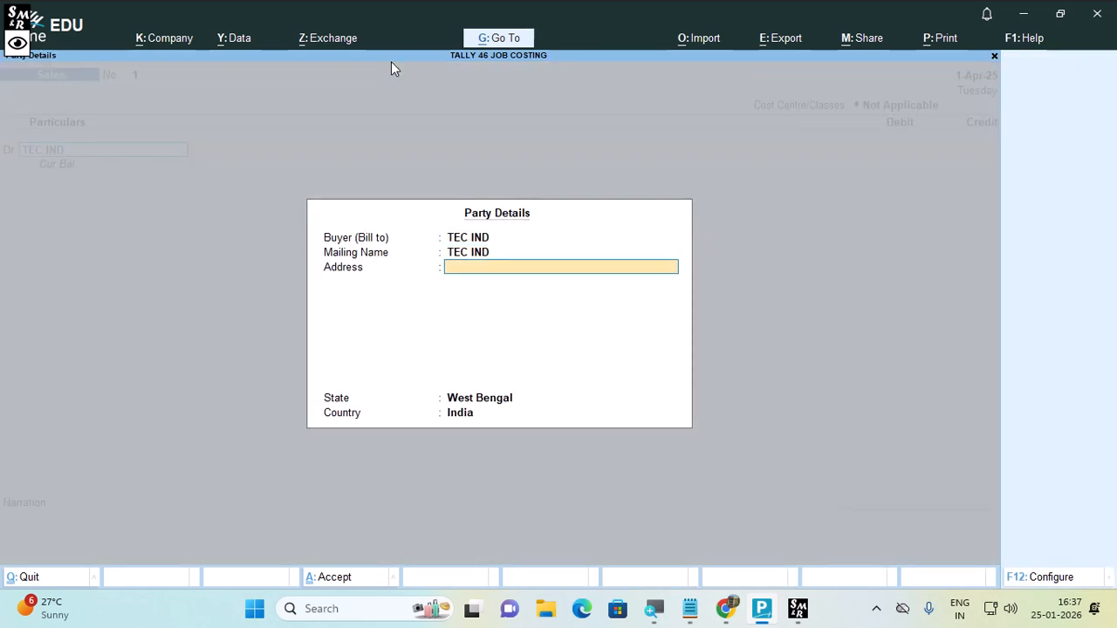
Step: Debit TEC IND with 16,768.08 and allocate the full amount to New Ref 1 in the bill-wise details
{"action": "type", "text": "1"}
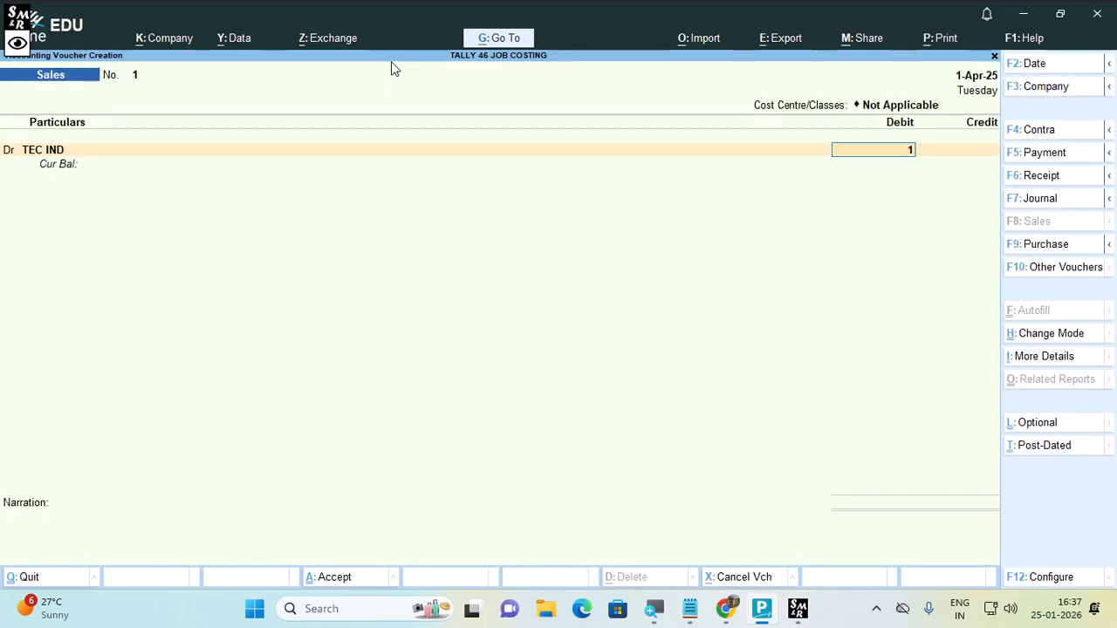
{"action": "type", "text": "6768.08"}
{"action": "key", "text": "Return"}
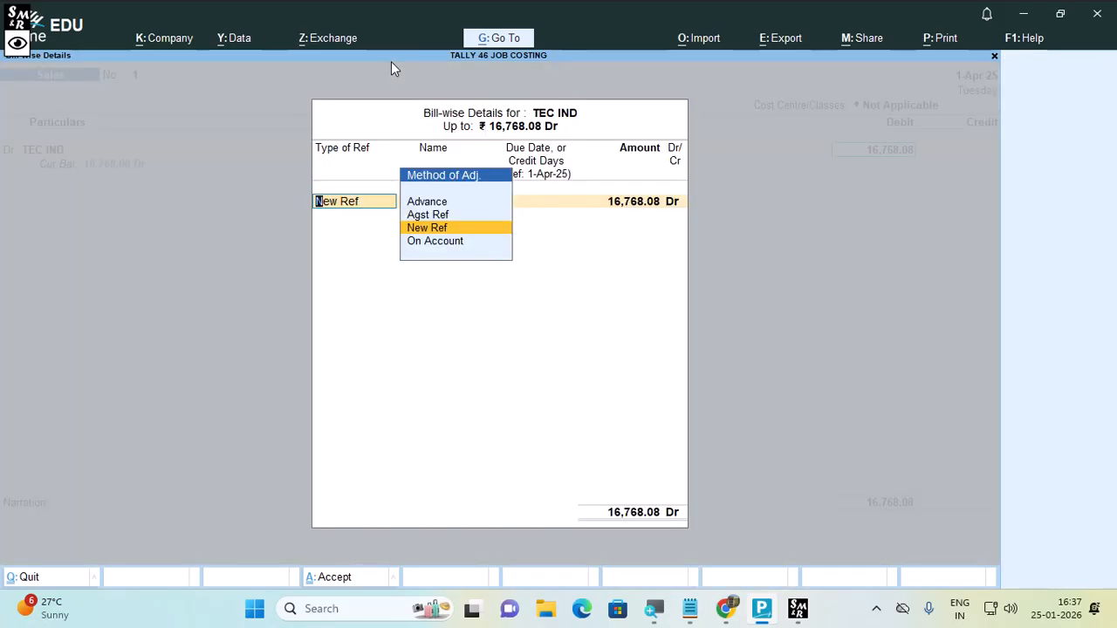
{"action": "key", "text": "Return"}
{"action": "key", "text": "Return"}
{"action": "key", "text": "Return"}
{"action": "key", "text": "Return"}
{"action": "key", "text": "Return"}
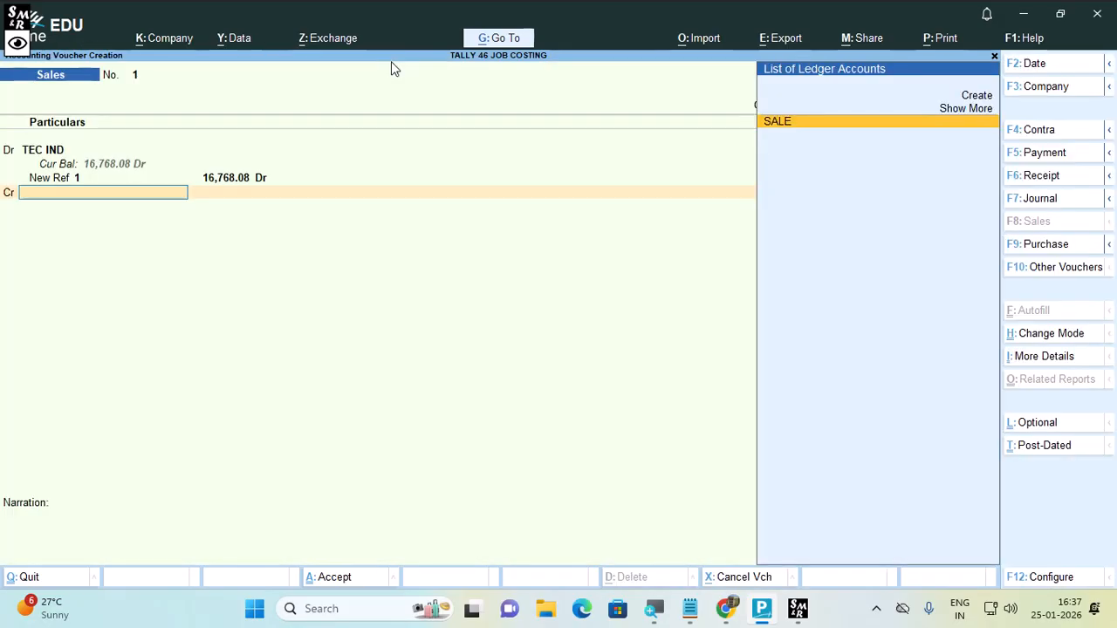
Step: Choose SALE as the credit ledger for 16,768.08 and back out of its inventory allocations
{"action": "type", "text": "sa"}
{"action": "key", "text": "Return"}
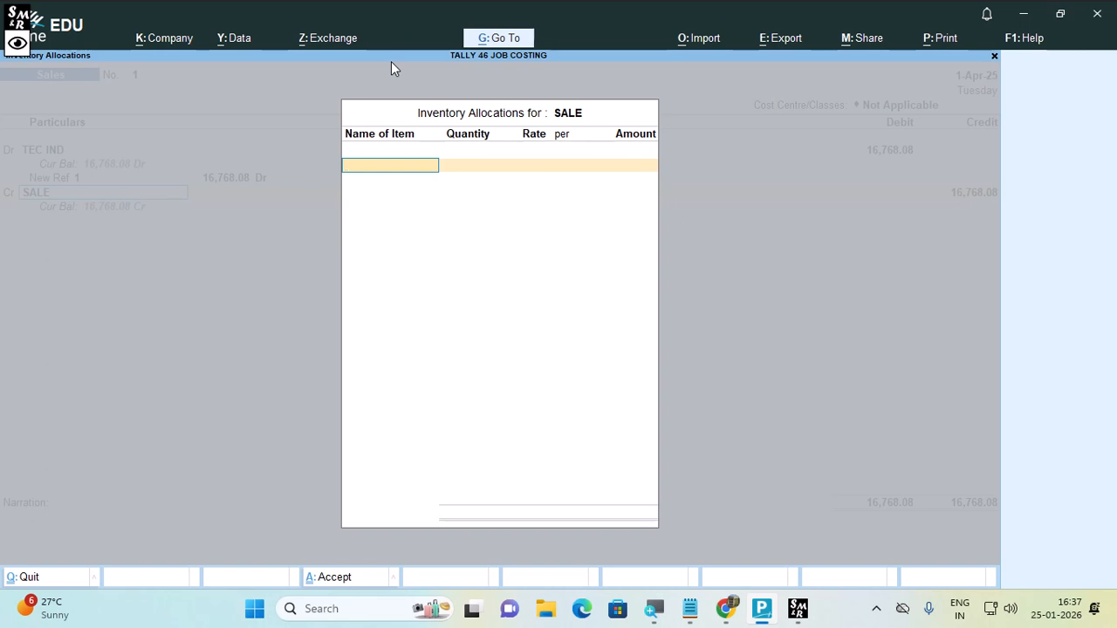
{"action": "key", "text": "Escape"}
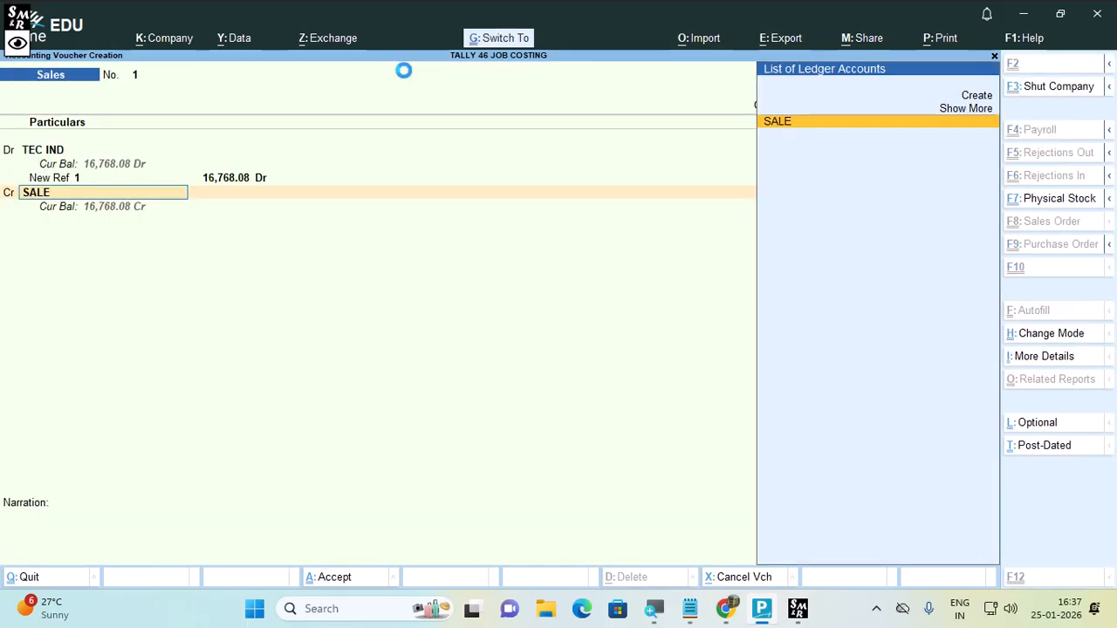
Step: Alter the SALE ledger from within the voucher, setting Inventory values are affected to No, and save it
{"action": "key", "text": "ctrl+Return"}
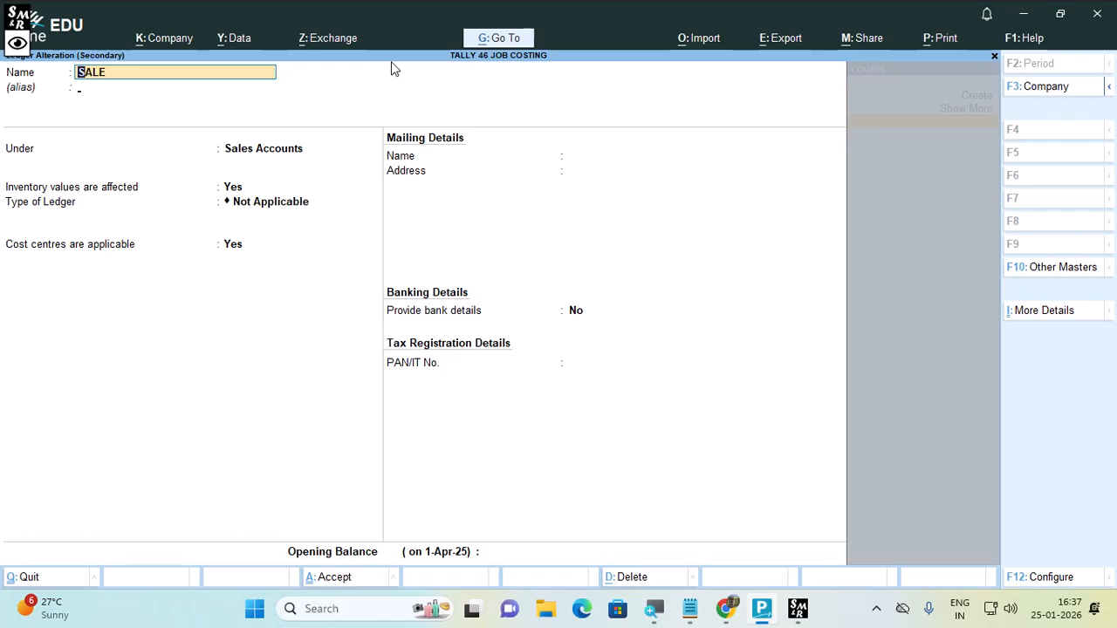
{"action": "key", "text": "Return"}
{"action": "key", "text": "Return"}
{"action": "key", "text": "Return"}
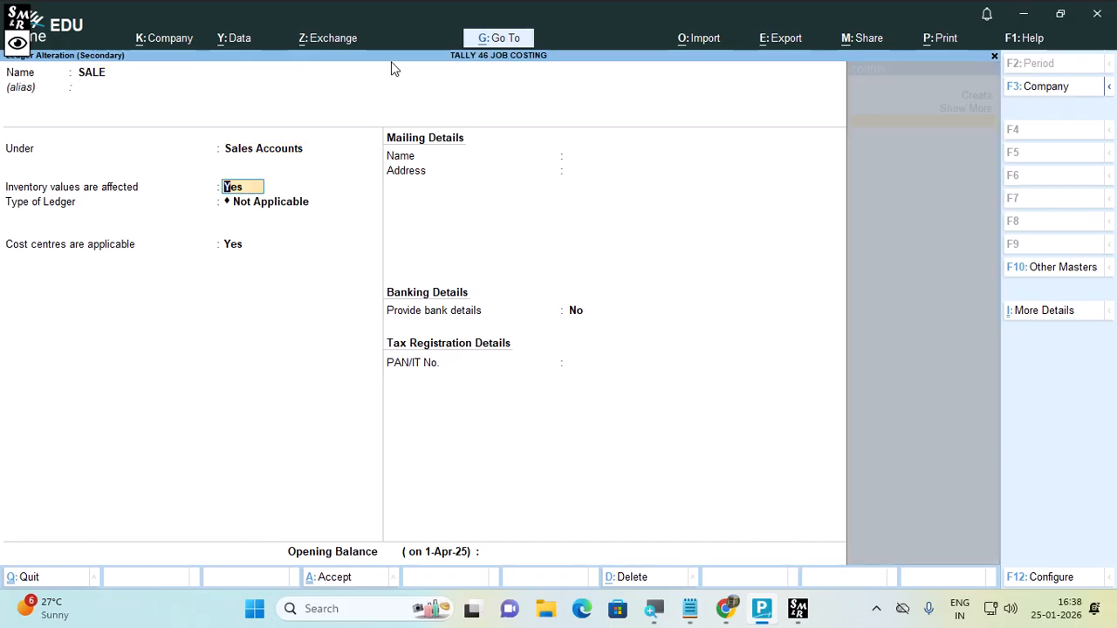
{"action": "type", "text": "N"}
{"action": "key", "text": "Return"}
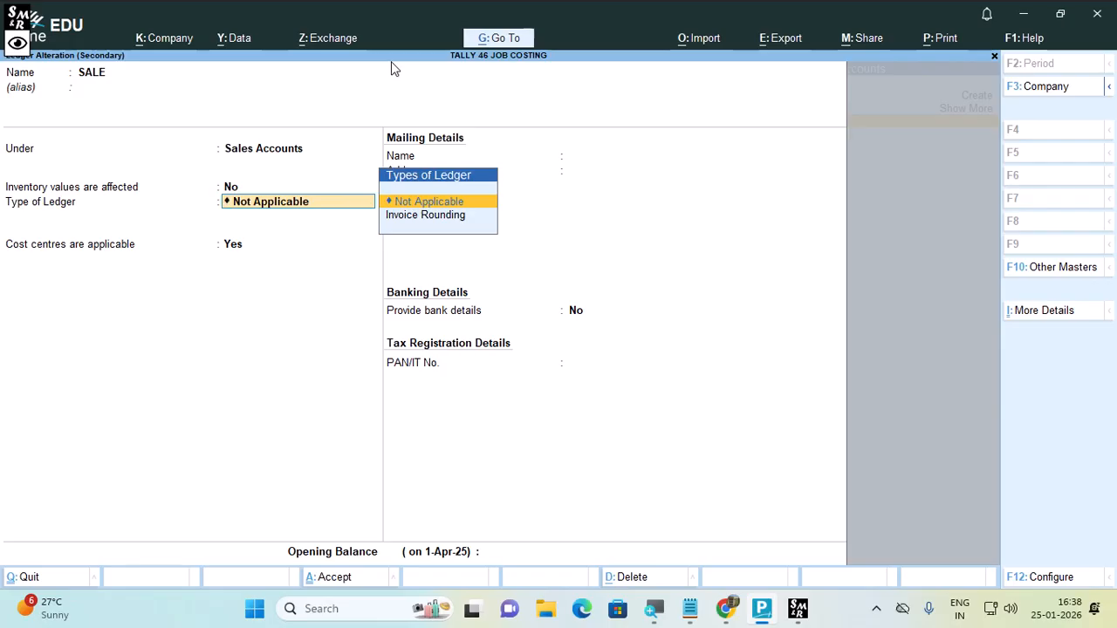
{"action": "key", "text": "ctrl"}
{"action": "key", "text": "ctrl+a"}
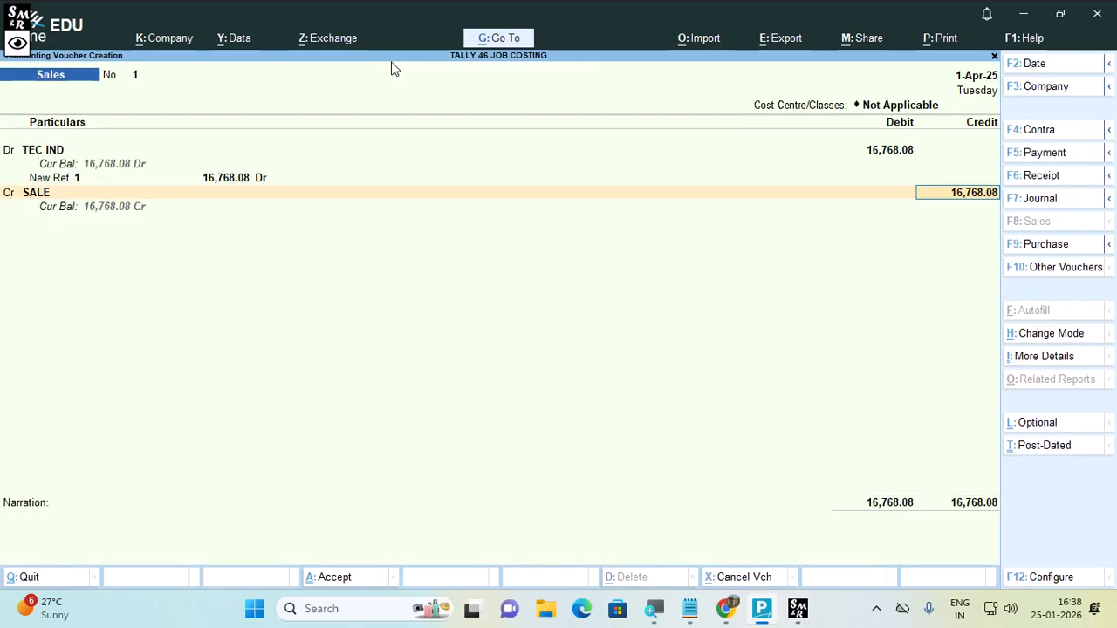
Step: Allocate the SALE credit of 16,768.08 to the SONARPUR SITE cost centre and save the sales voucher without narration
{"action": "key", "text": "Return"}
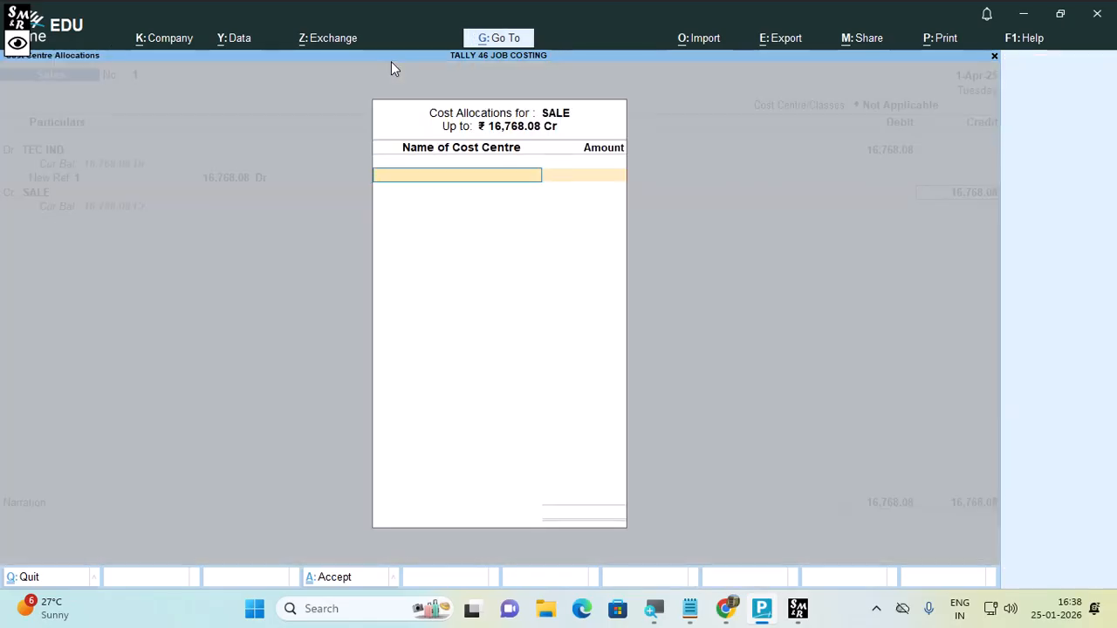
{"action": "type", "text": "S"}
{"action": "key", "text": "Return"}
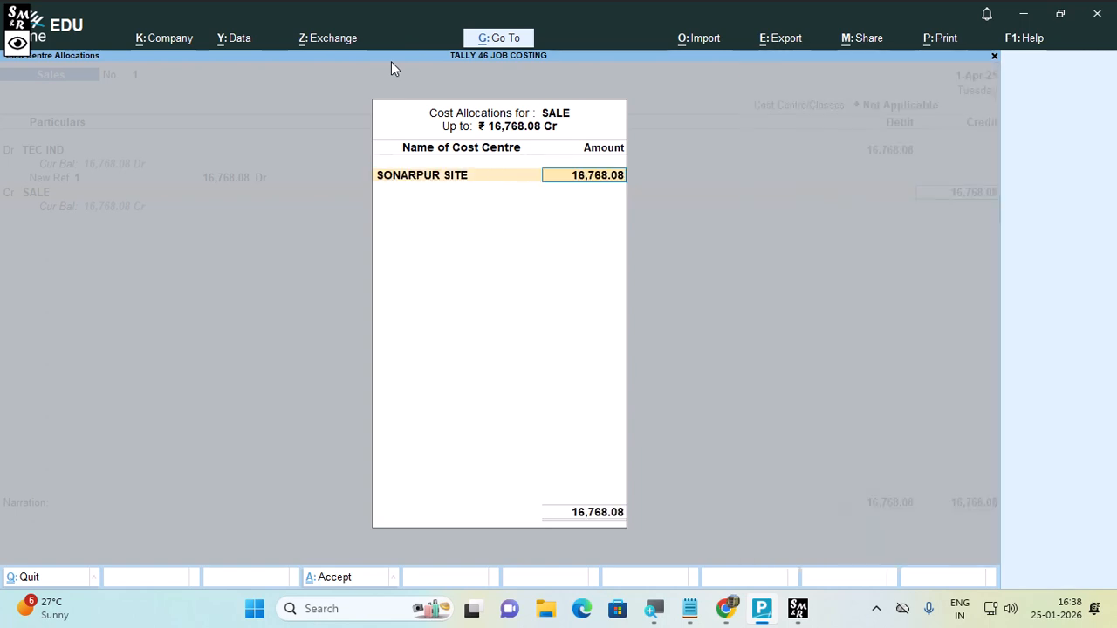
{"action": "key", "text": "Return"}
{"action": "key", "text": "Return"}
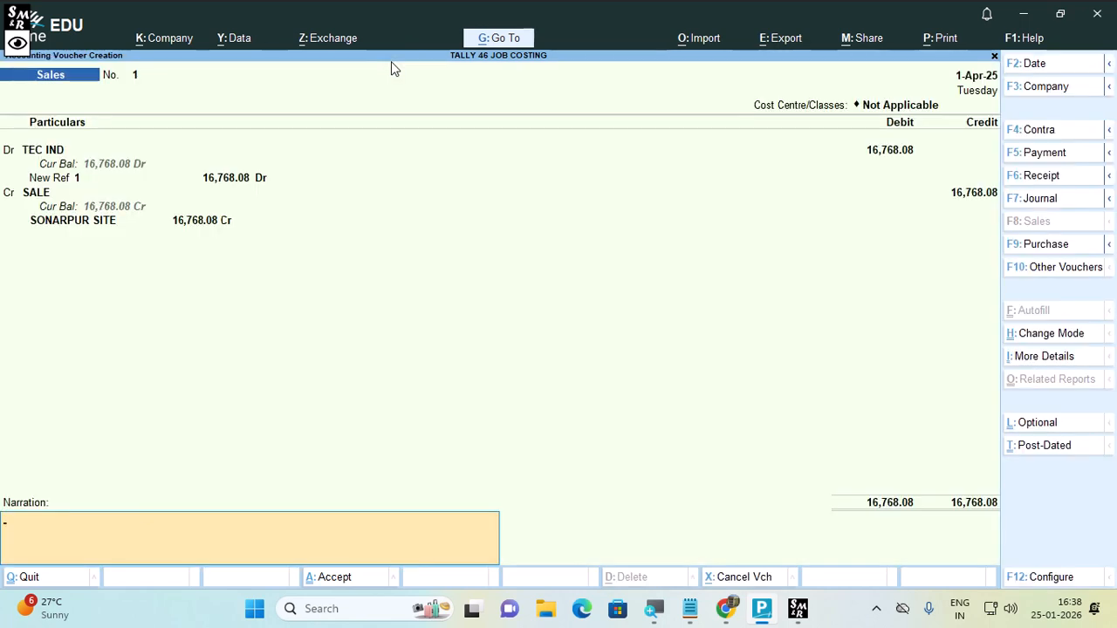
{"action": "key", "text": "Return"}
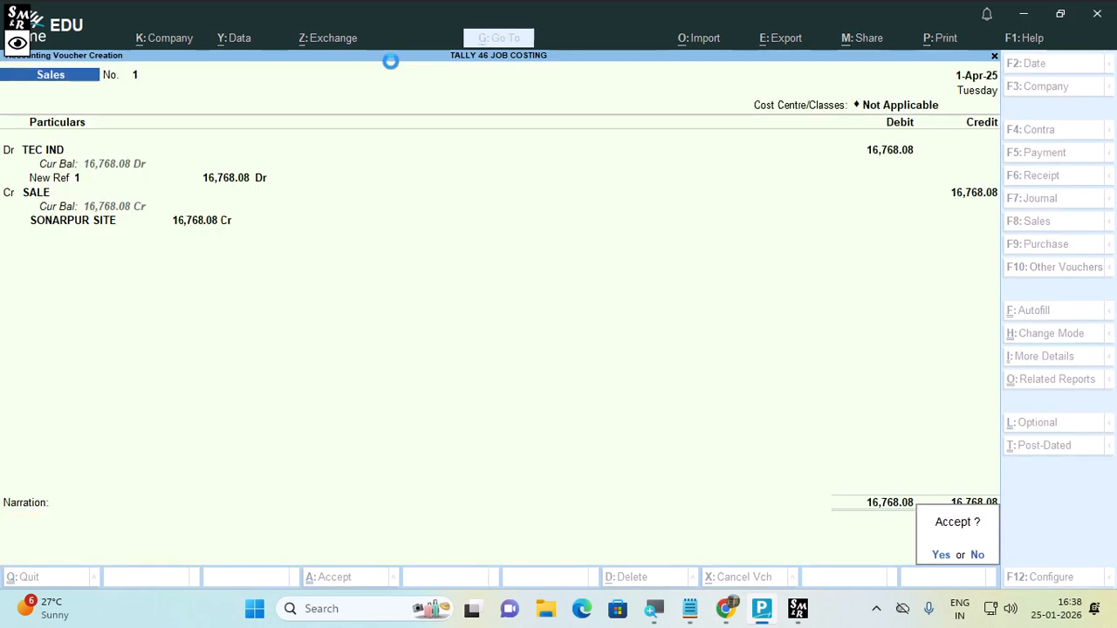
{"action": "key", "text": "Return"}
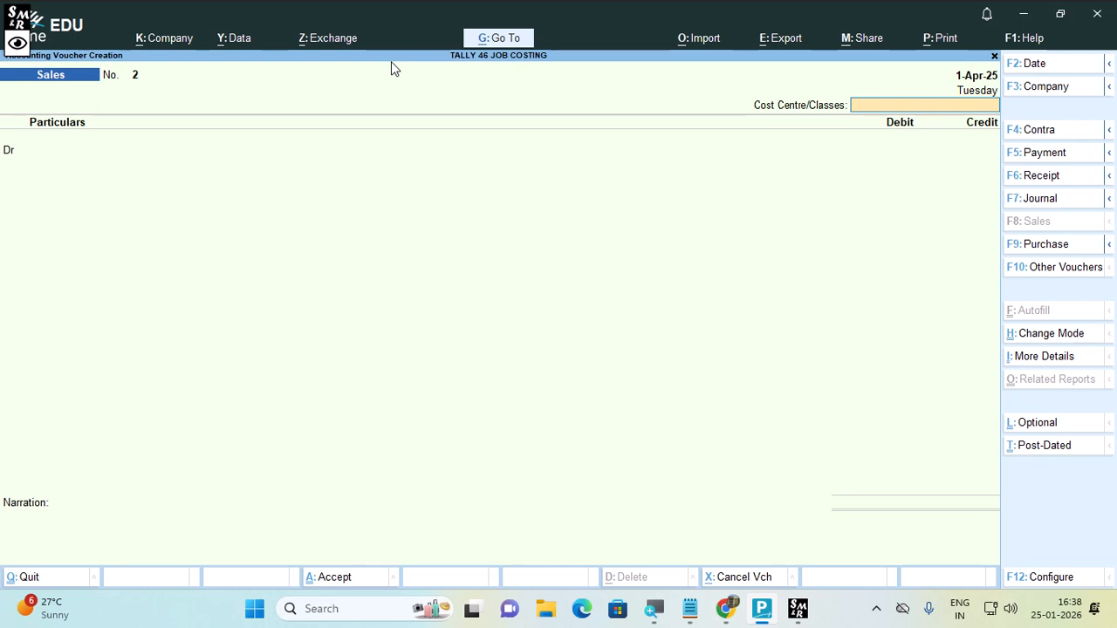
Step: Start a Receipt voucher crediting TEC IND with the cost centre set to SONARPUR SITE
{"action": "key", "text": "F6"}
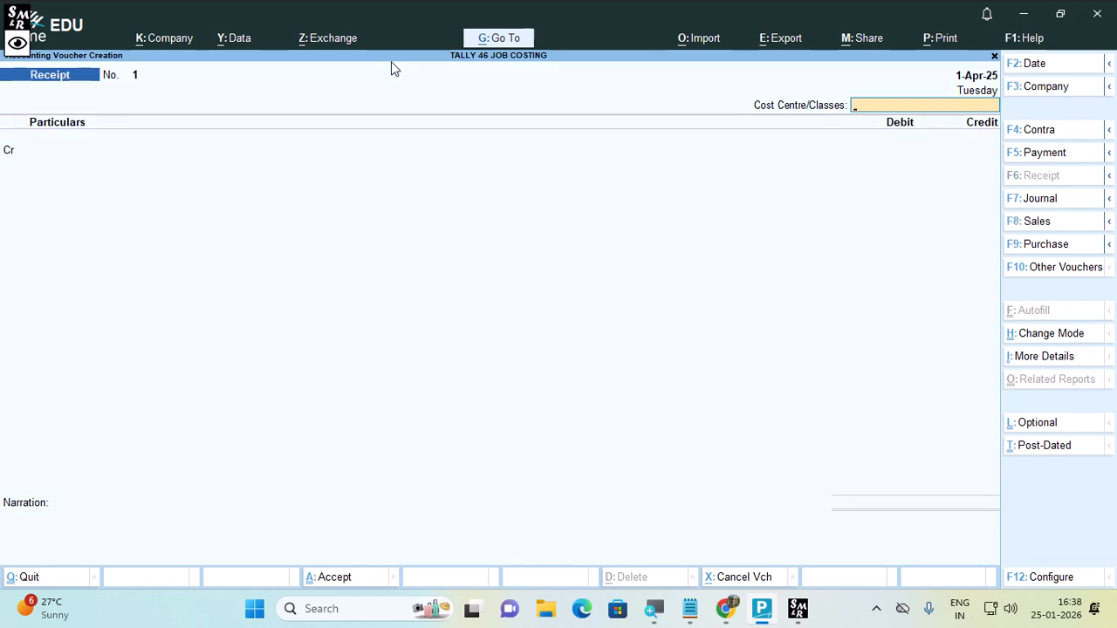
{"action": "key", "text": "Return"}
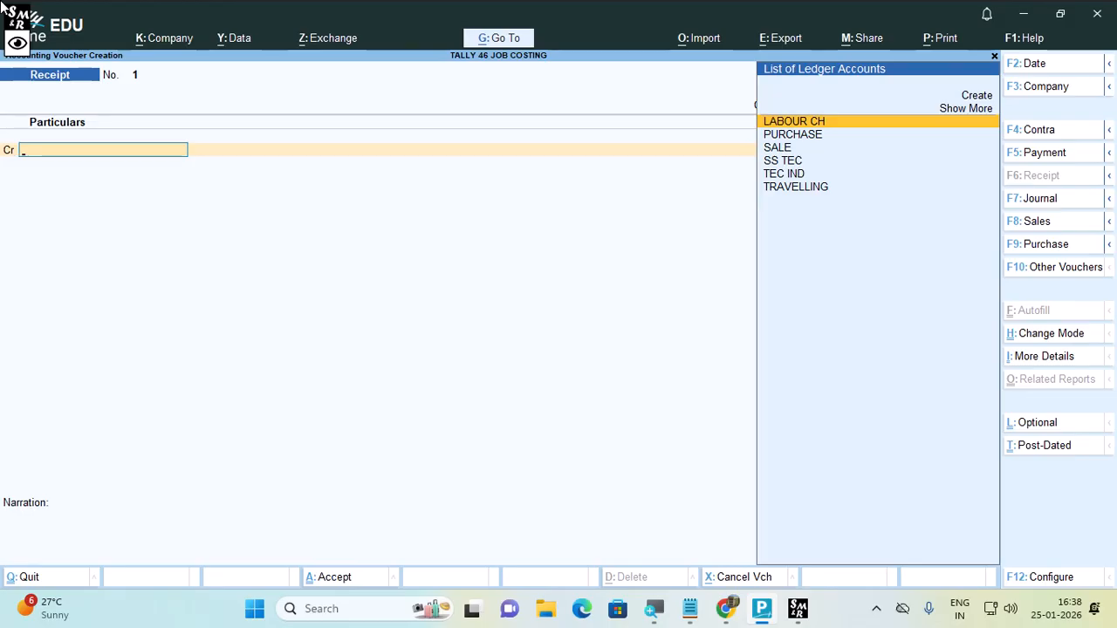
{"action": "type", "text": "TE"}
{"action": "key", "text": "Return"}
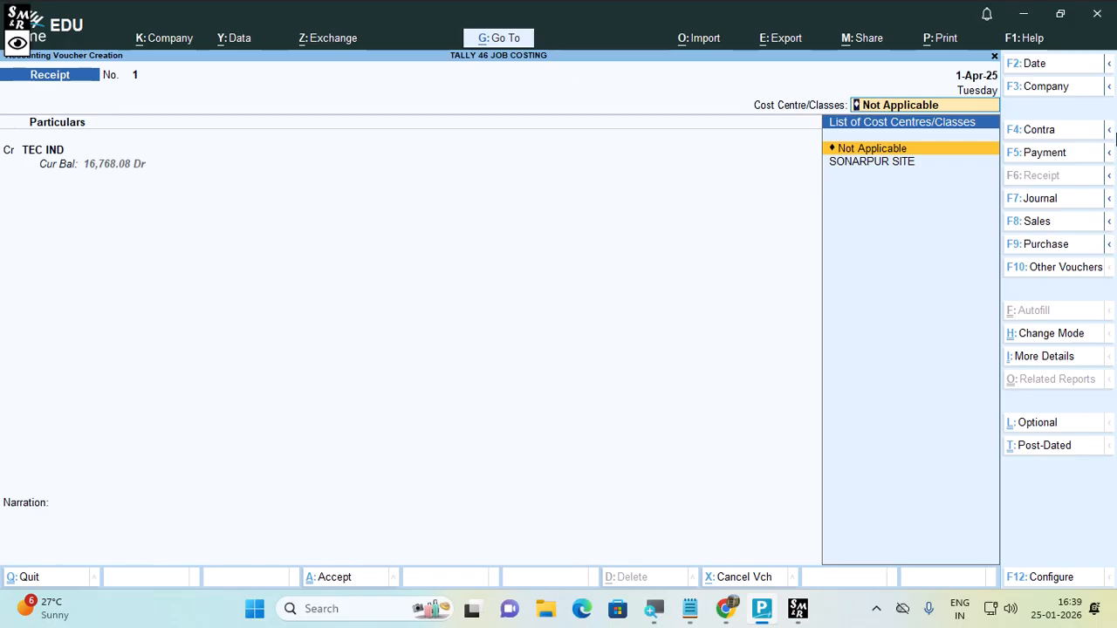
{"action": "key", "text": "Down"}
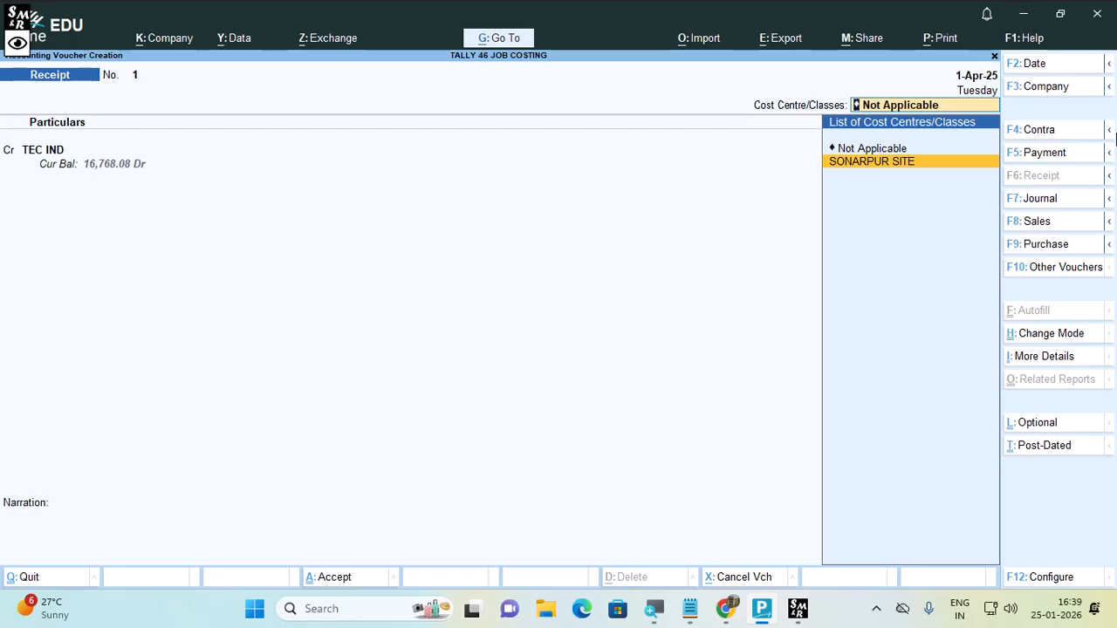
{"action": "key", "text": "Return"}
{"action": "key", "text": "Return"}
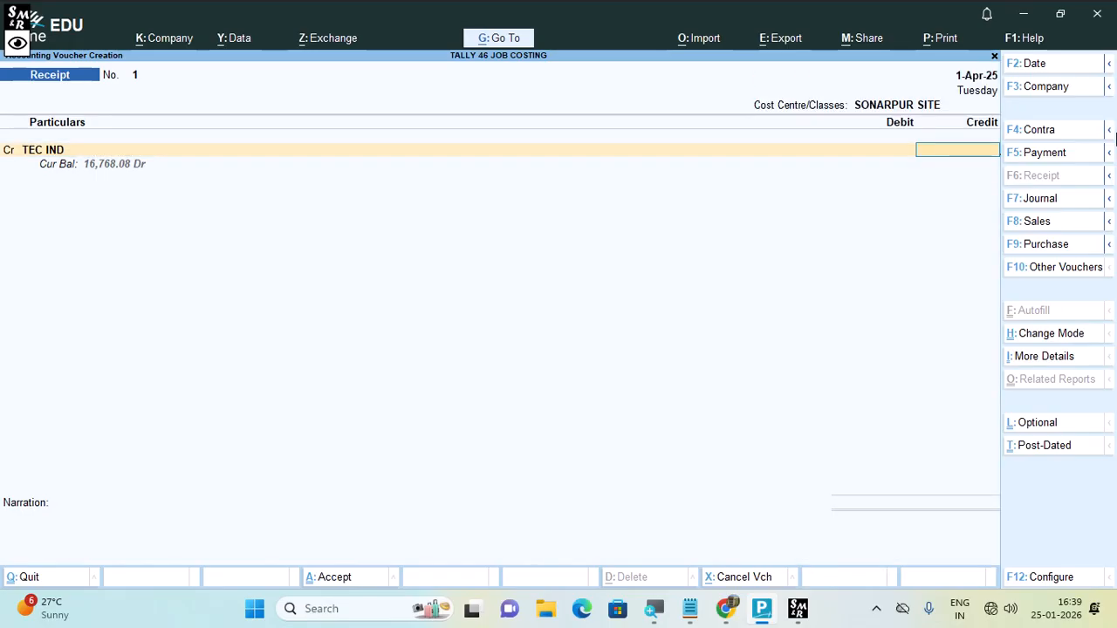
Step: Credit TEC IND with 16,768.08 and settle it as Agst Ref against bill 1
{"action": "type", "text": "16768.08"}
{"action": "key", "text": "Return"}
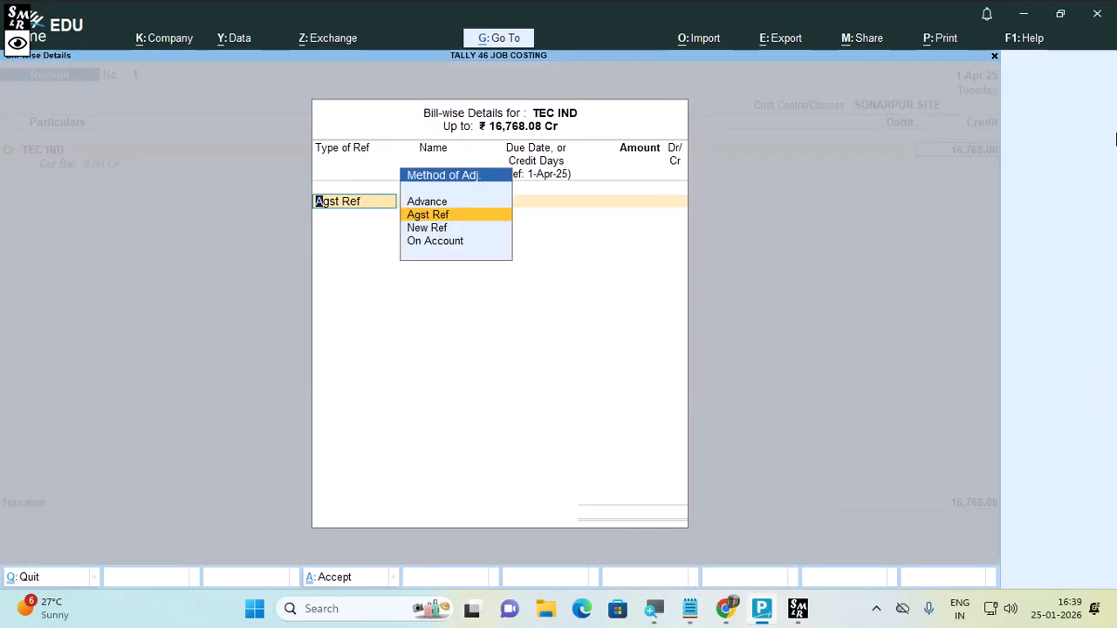
{"action": "key", "text": "Return"}
{"action": "key", "text": "Return"}
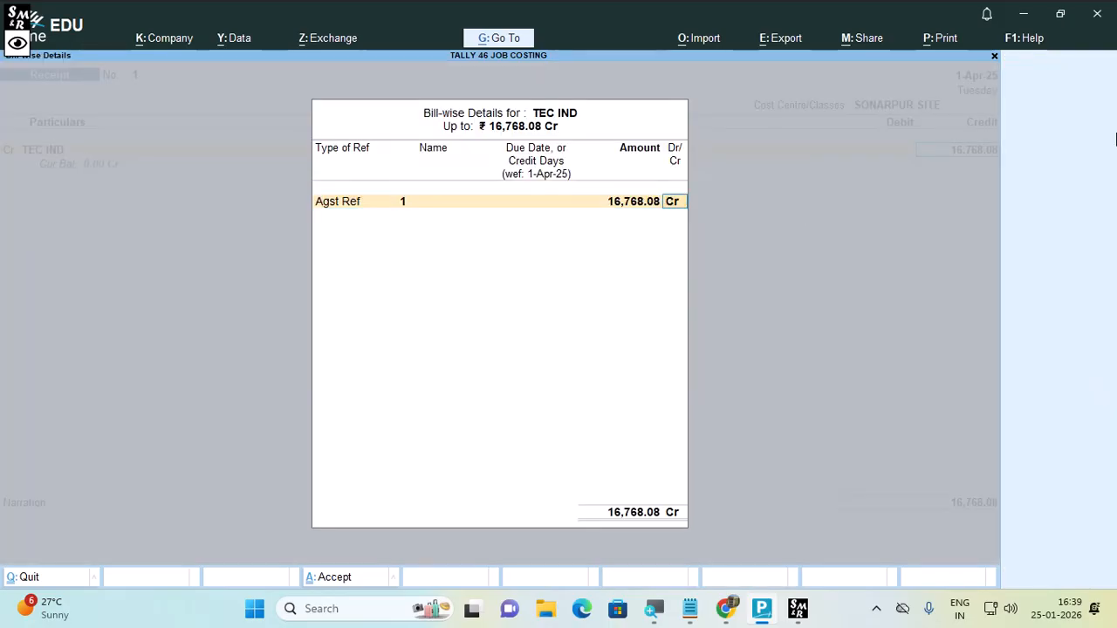
{"action": "key", "text": "Return"}
{"action": "key", "text": "Return"}
{"action": "key", "text": "Return"}
Step: Debit Cash with 16,768.08 and save the receipt voucher without narration
{"action": "type", "text": "CAS"}
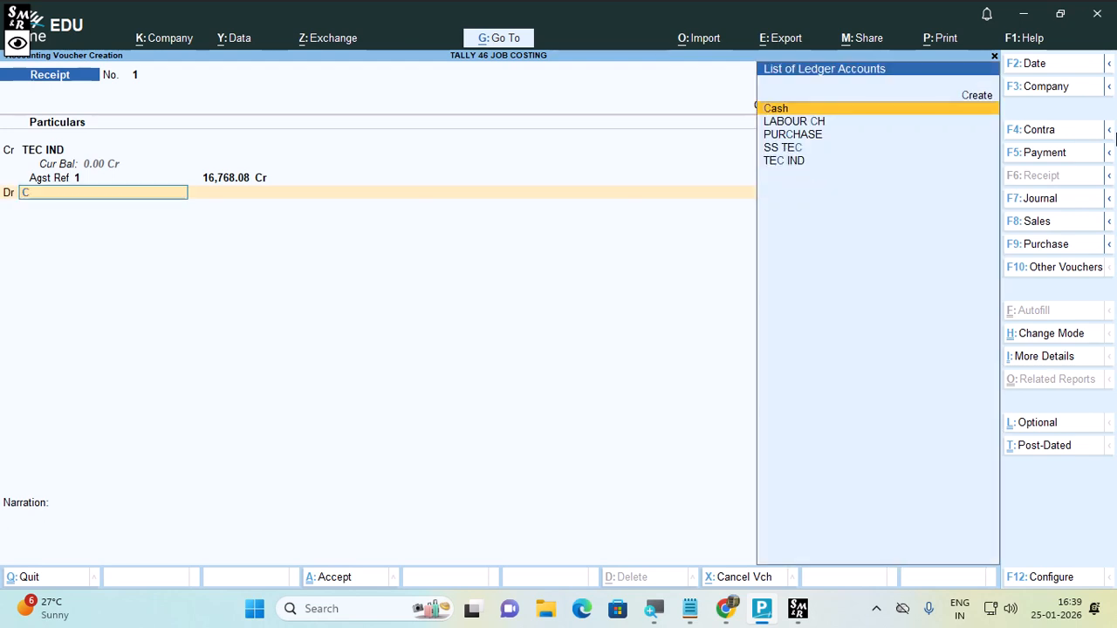
{"action": "key", "text": "Return"}
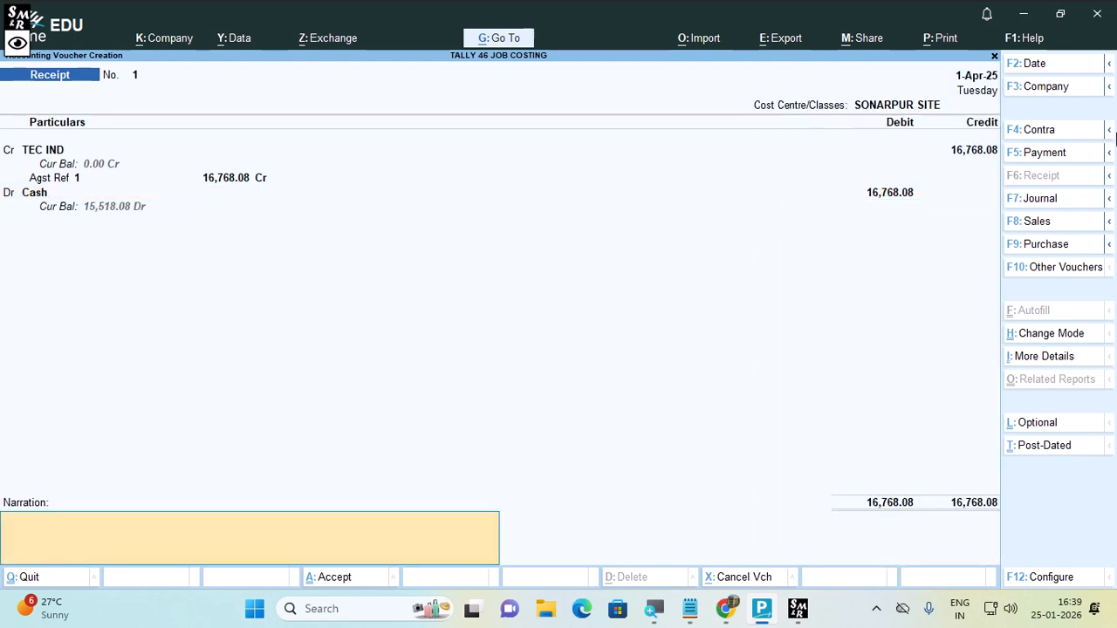
{"action": "key", "text": "Return"}
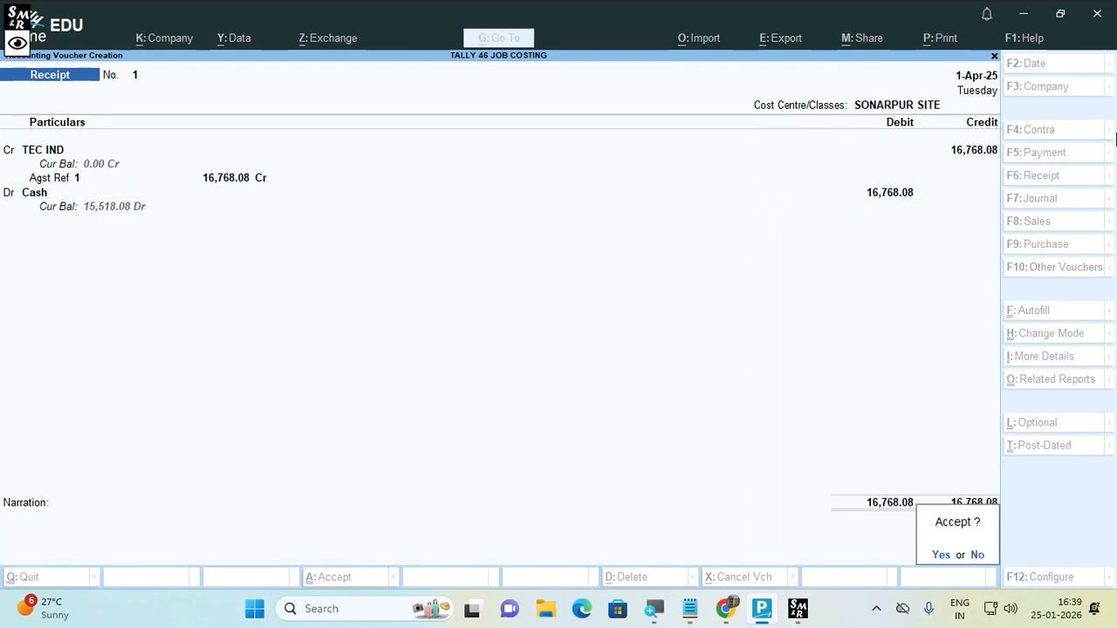
{"action": "key", "text": "Return"}
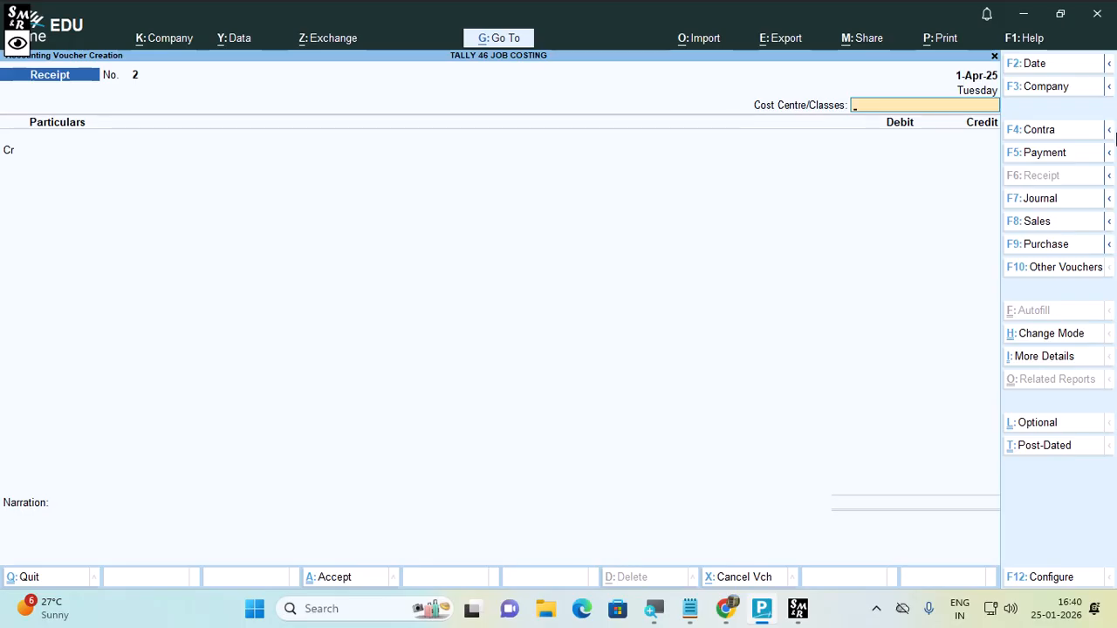
Step: Leave the receipt voucher and look into the Statements of Accounts reports under Display More Reports
{"action": "key", "text": "Escape"}
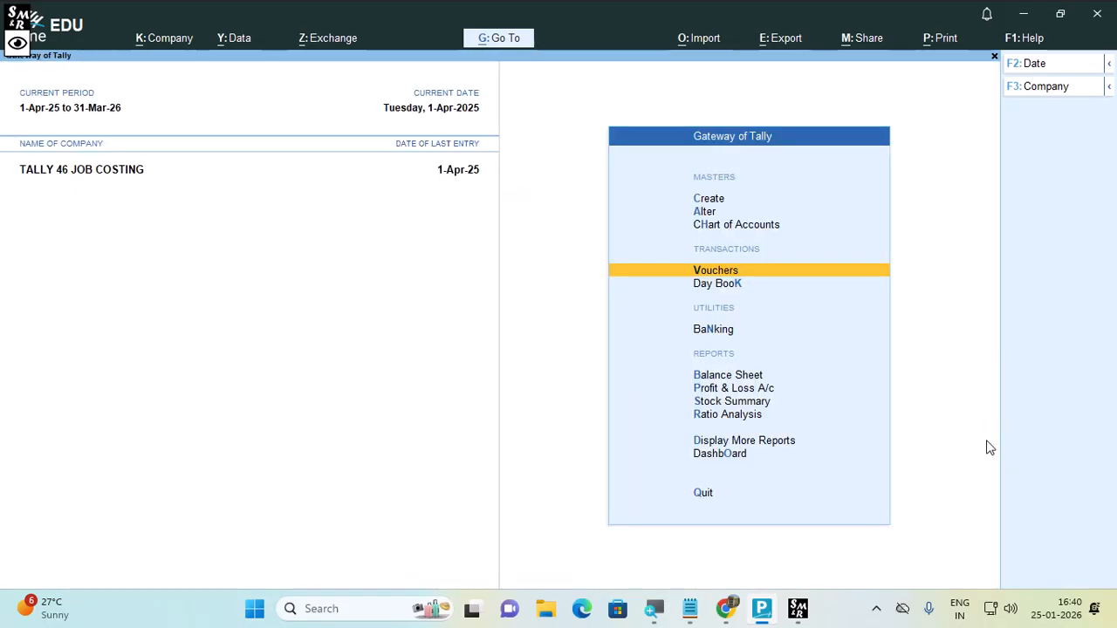
{"action": "key", "text": "d"}
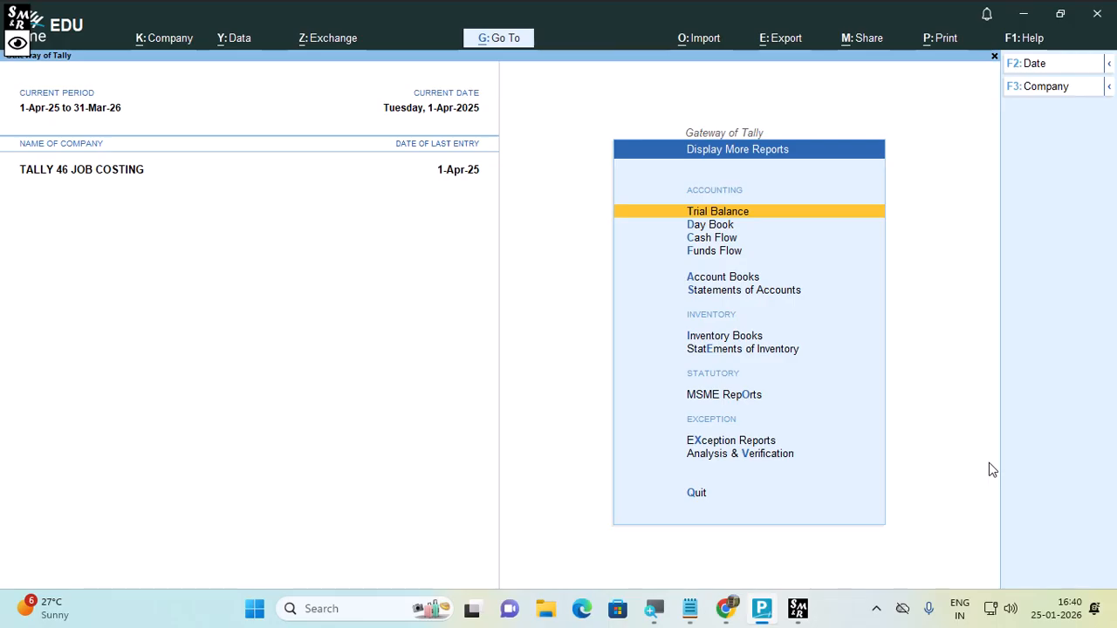
{"action": "key", "text": "Down"}
{"action": "key", "text": "Down"}
{"action": "key", "text": "Down"}
{"action": "key", "text": "Down"}
{"action": "key", "text": "Down"}
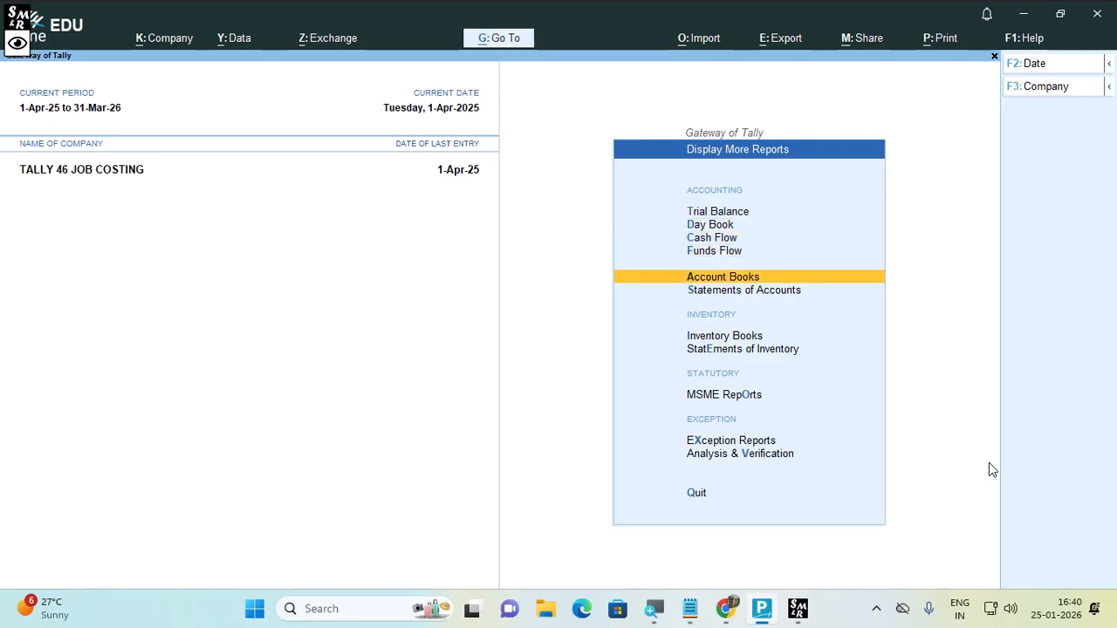
{"action": "key", "text": "Return"}
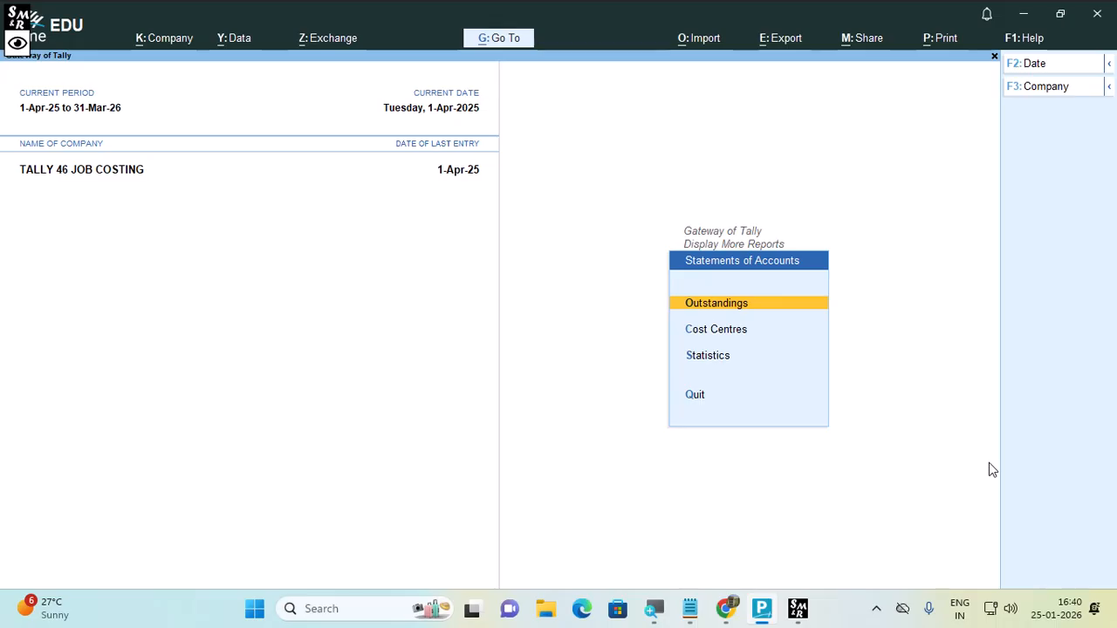
{"action": "key", "text": "Escape"}
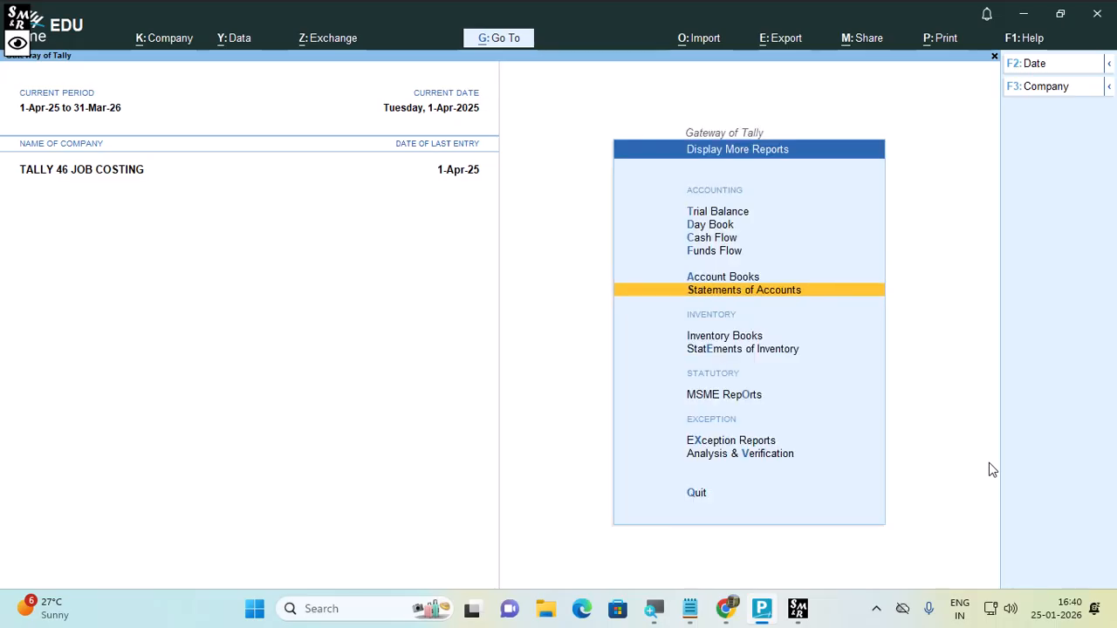
Step: Display the Job Work Analysis from the Statements of Inventory for the SONARPUR SITE job
{"action": "key", "text": "Down"}
{"action": "key", "text": "Down"}
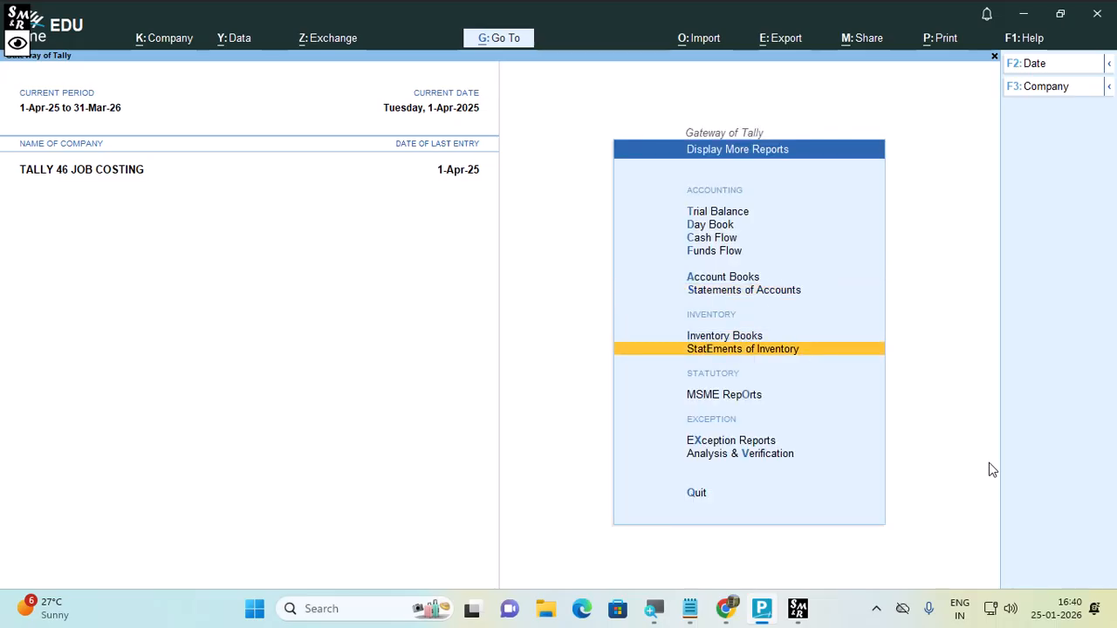
{"action": "key", "text": "Return"}
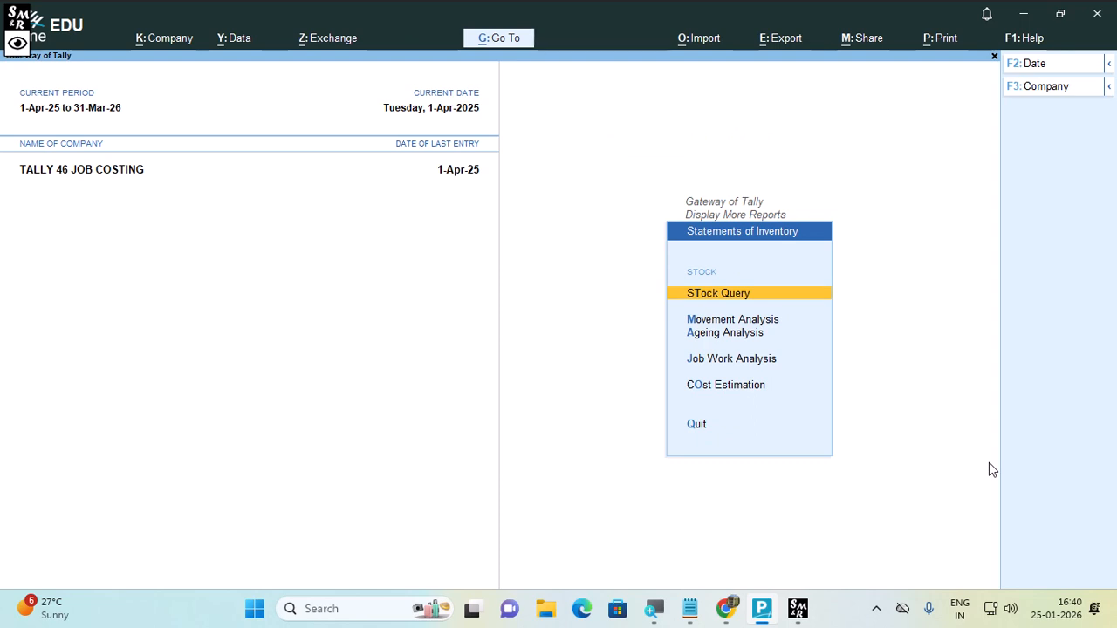
{"action": "key", "text": "Escape"}
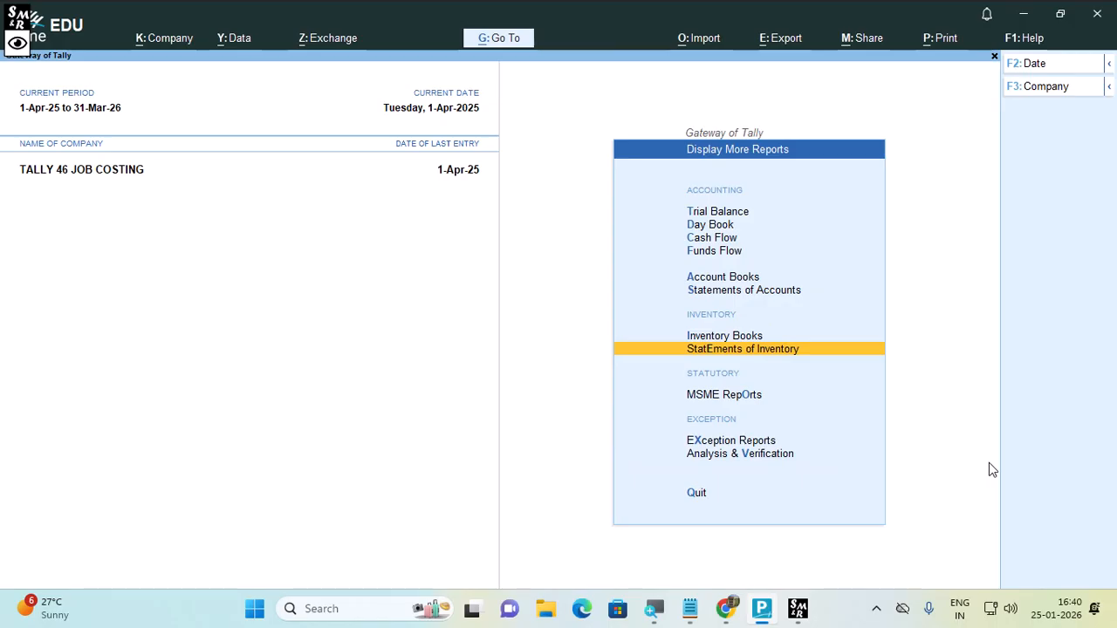
{"action": "key", "text": "Return"}
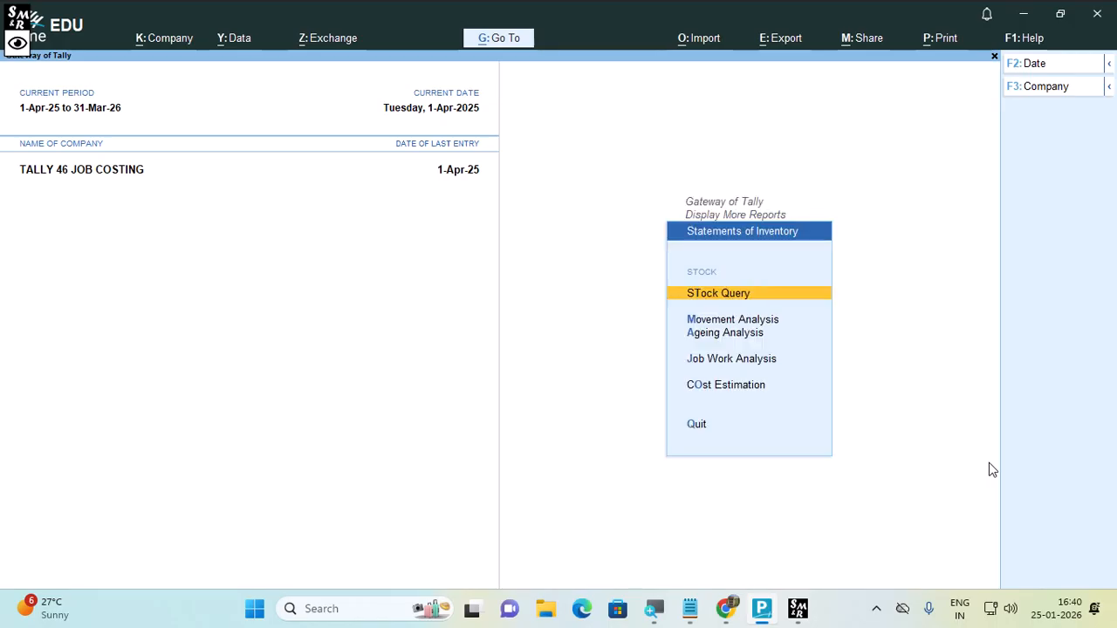
{"action": "key", "text": "Down"}
{"action": "key", "text": "Down"}
{"action": "key", "text": "Down"}
{"action": "key", "text": "Return"}
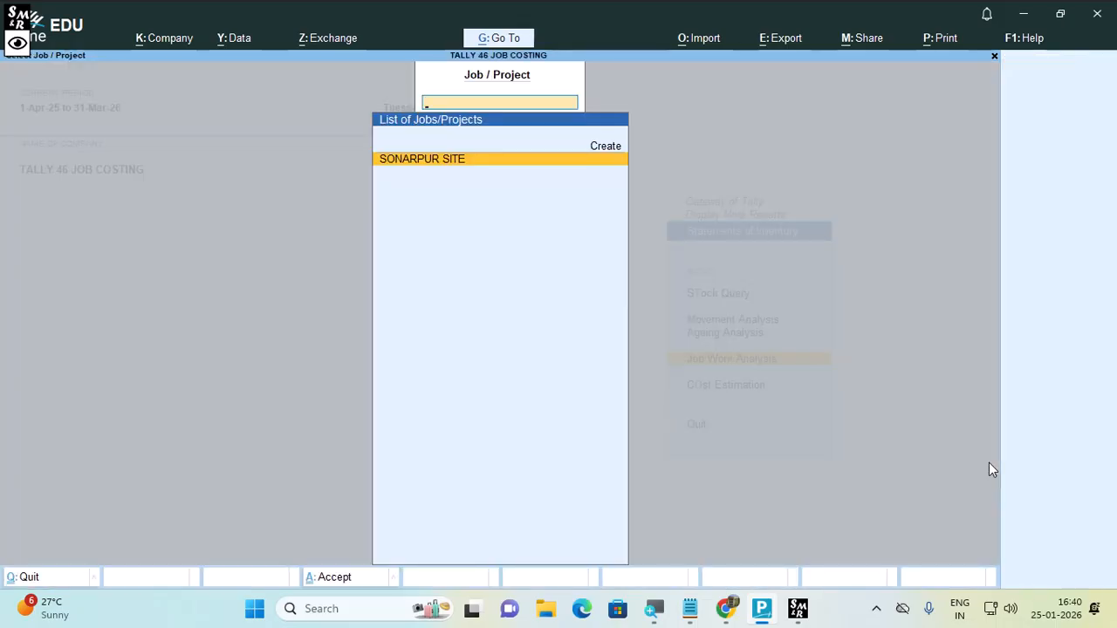
{"action": "key", "text": "Return"}
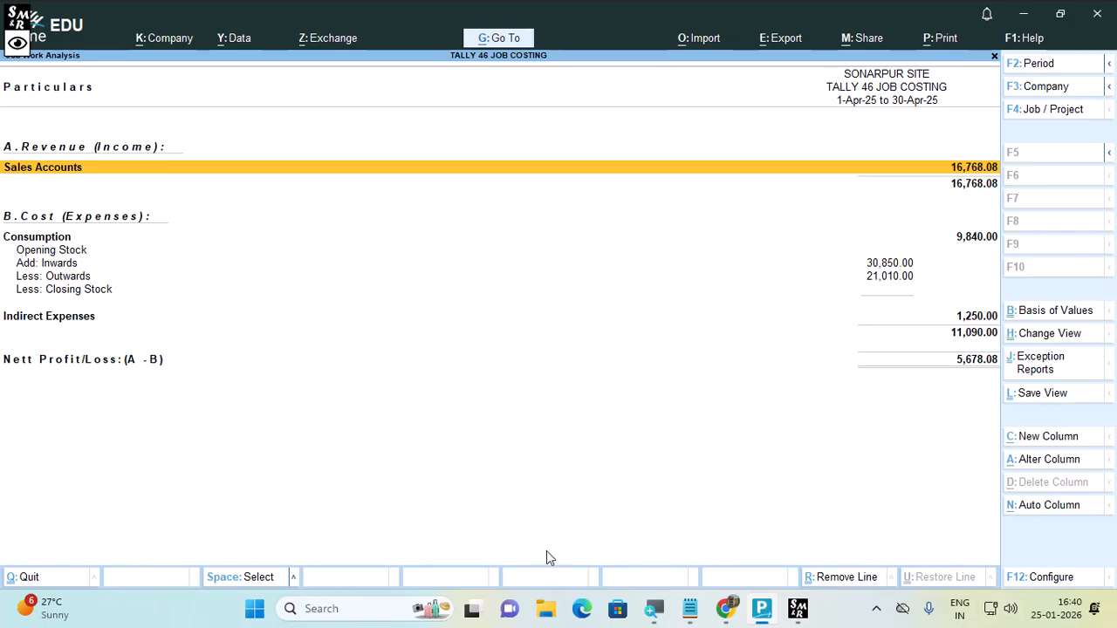
Step: Lower the Magnifier zoom to 100% and return to the Job Work Analysis report
{"action": "left_click", "coordinate": [653, 611]}
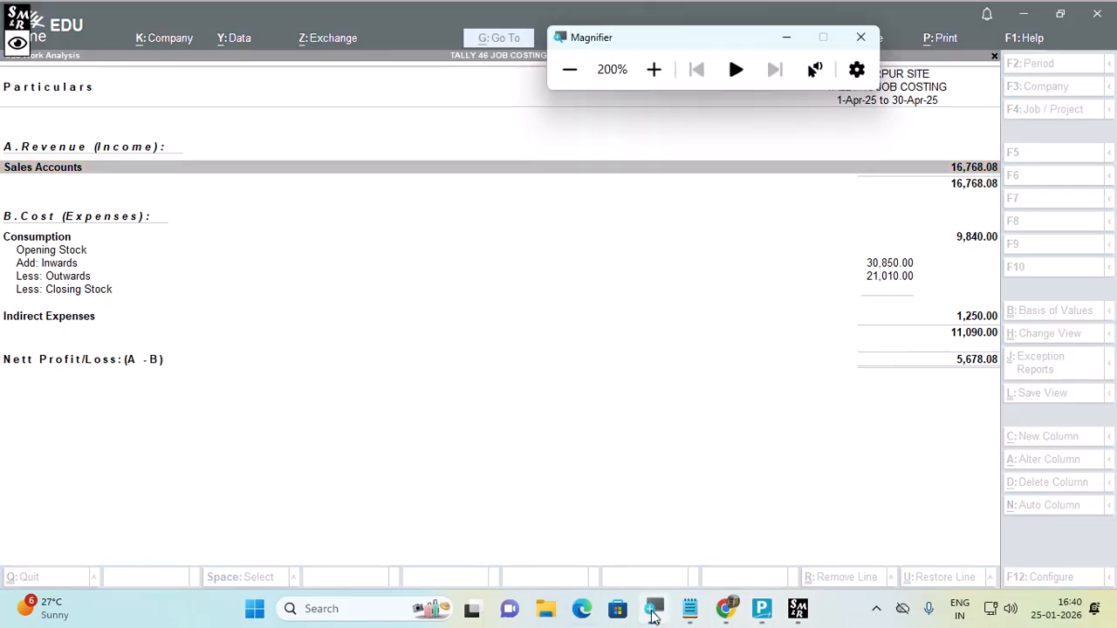
{"action": "left_click", "coordinate": [572, 70]}
{"action": "left_click", "coordinate": [270, 260]}
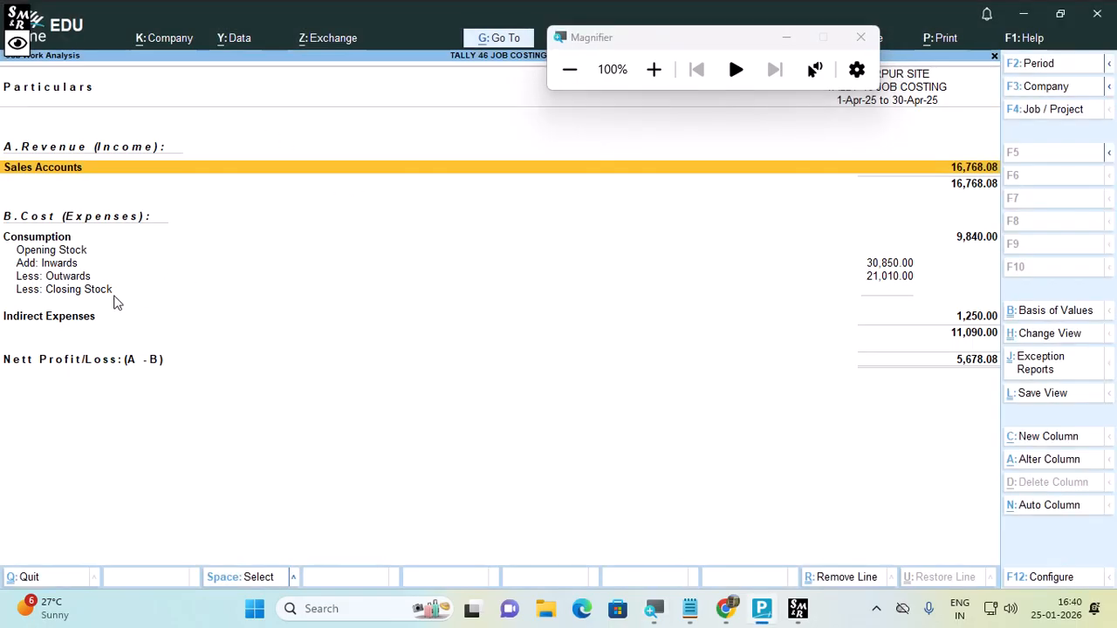
Step: Show the Job Work Analysis in detailed form and go through its lines from Sales Accounts down to TRAVELLING
{"action": "key", "text": "alt+F1"}
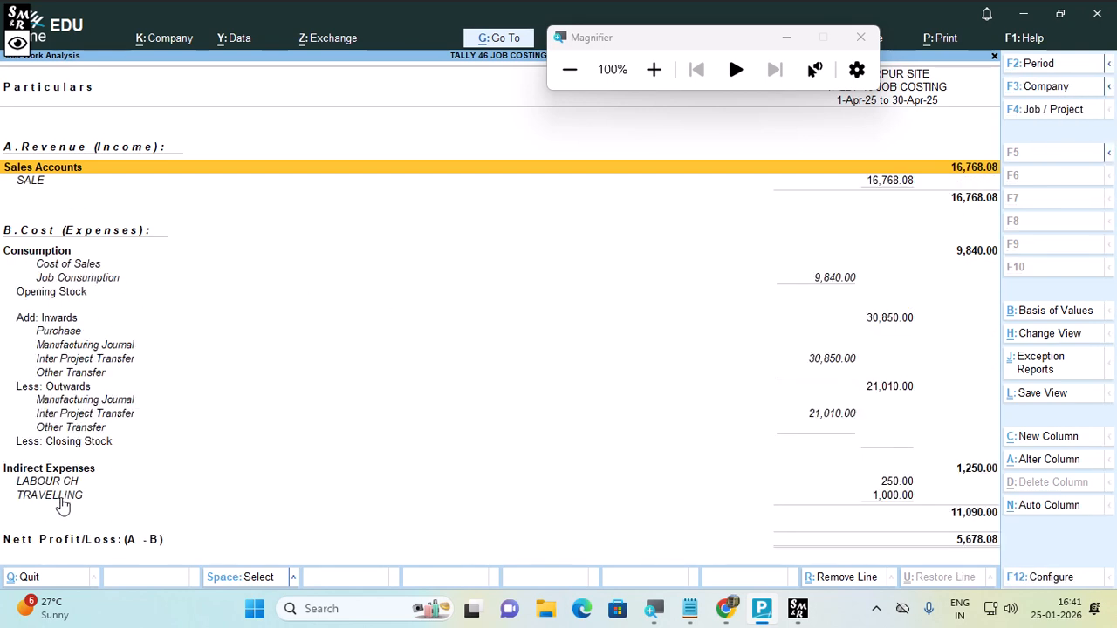
{"action": "key", "text": "Down"}
{"action": "key", "text": "Down"}
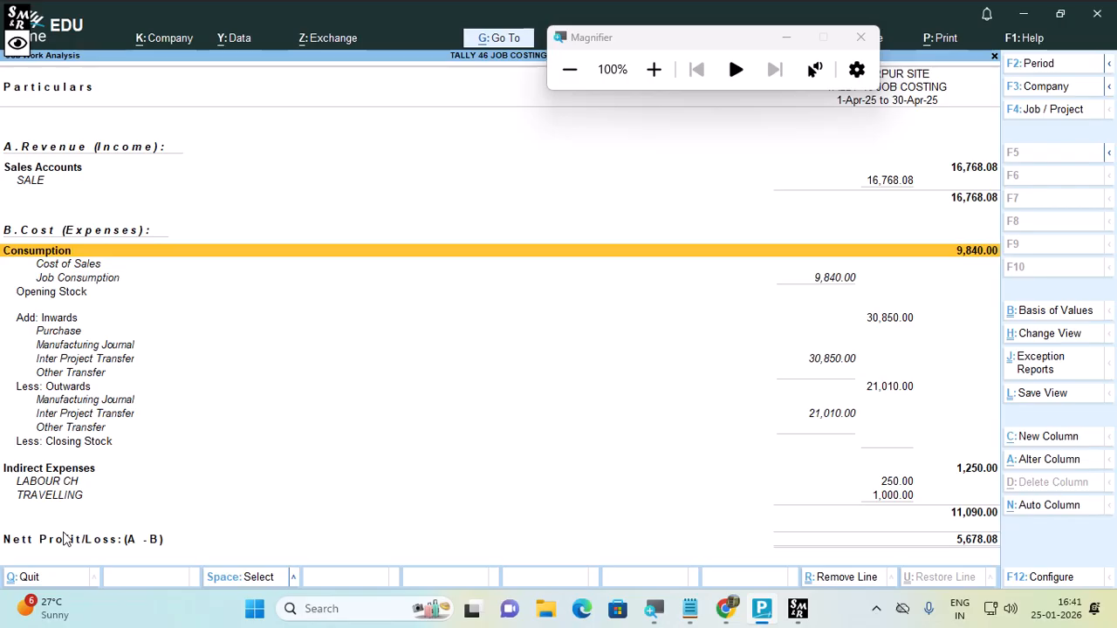
{"action": "key", "text": "Down"}
{"action": "key", "text": "Down"}
{"action": "key", "text": "Down"}
{"action": "key", "text": "Down"}
{"action": "key", "text": "Down"}
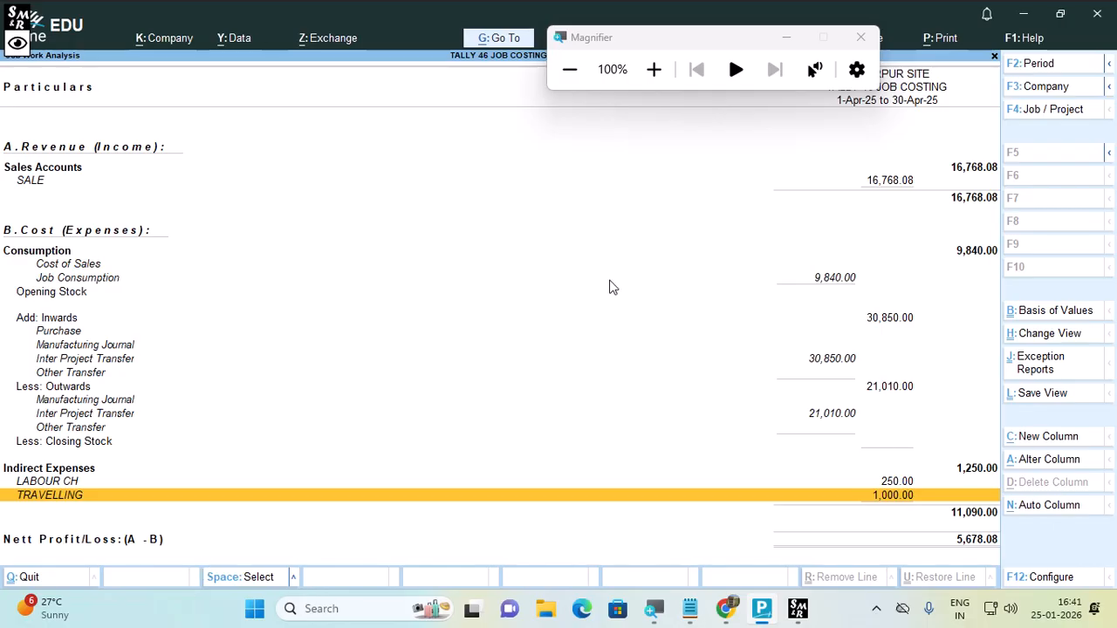
Step: Raise the Magnifier zoom to 200% and examine the Nett Profit/Loss and indirect expense lines of the report
{"action": "left_click", "coordinate": [650, 73]}
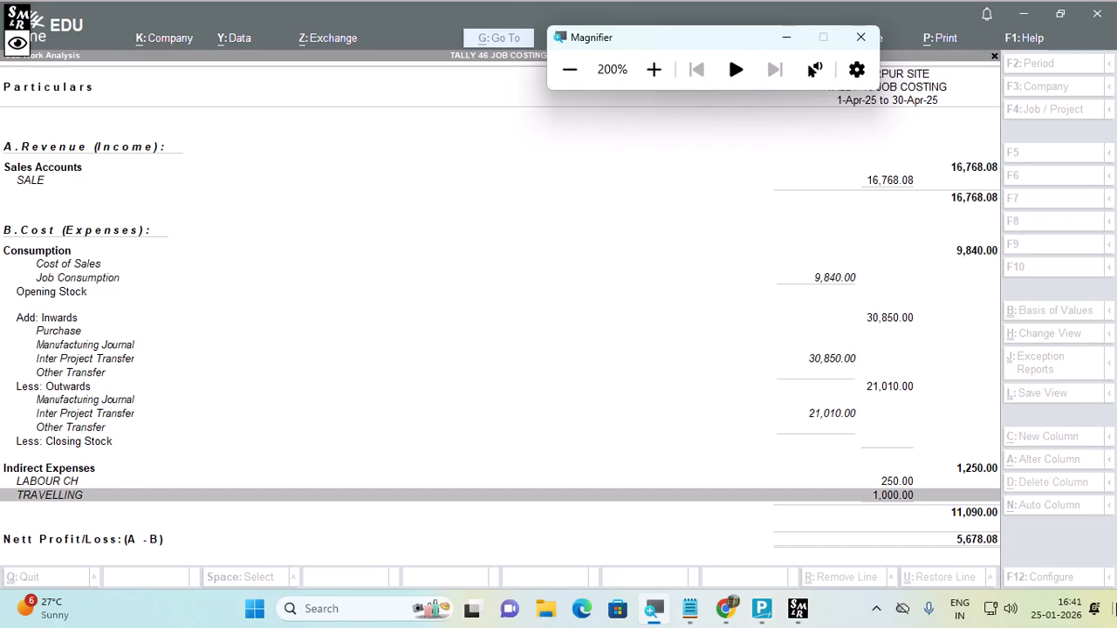
{"action": "left_click", "coordinate": [972, 542]}
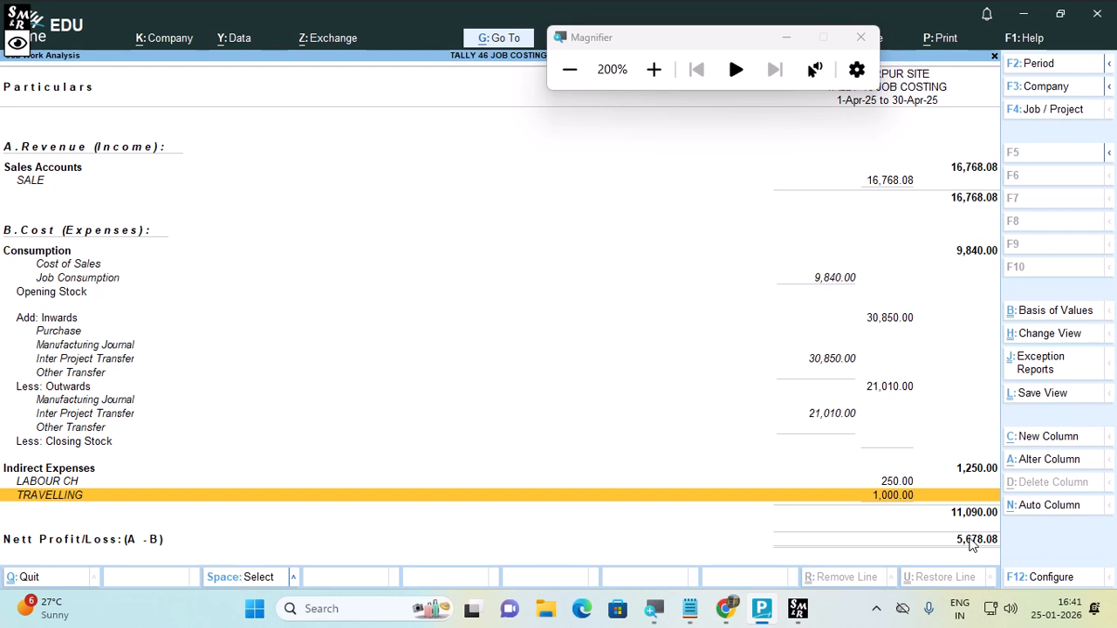
{"action": "key", "text": "Up"}
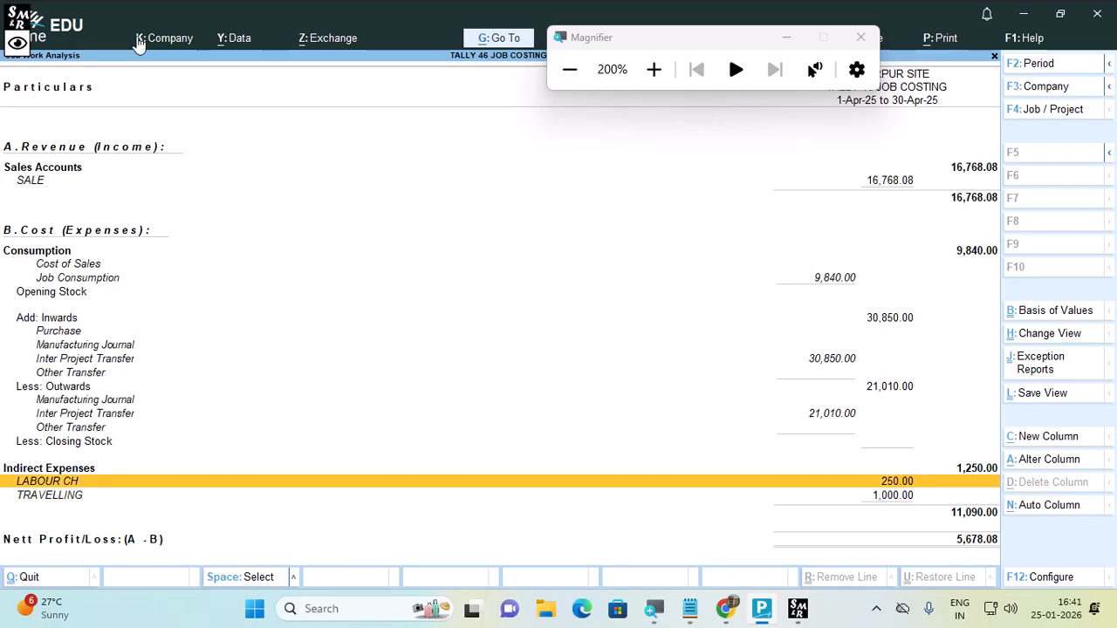
{"action": "left_click", "coordinate": [17, 48]}
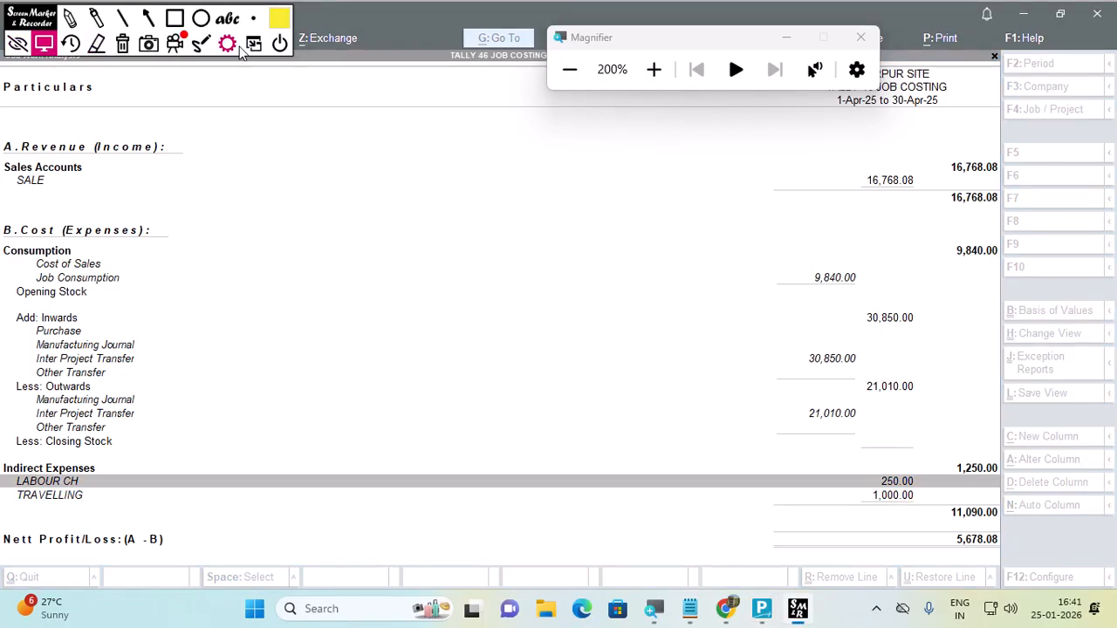
{"action": "left_click", "coordinate": [279, 44]}
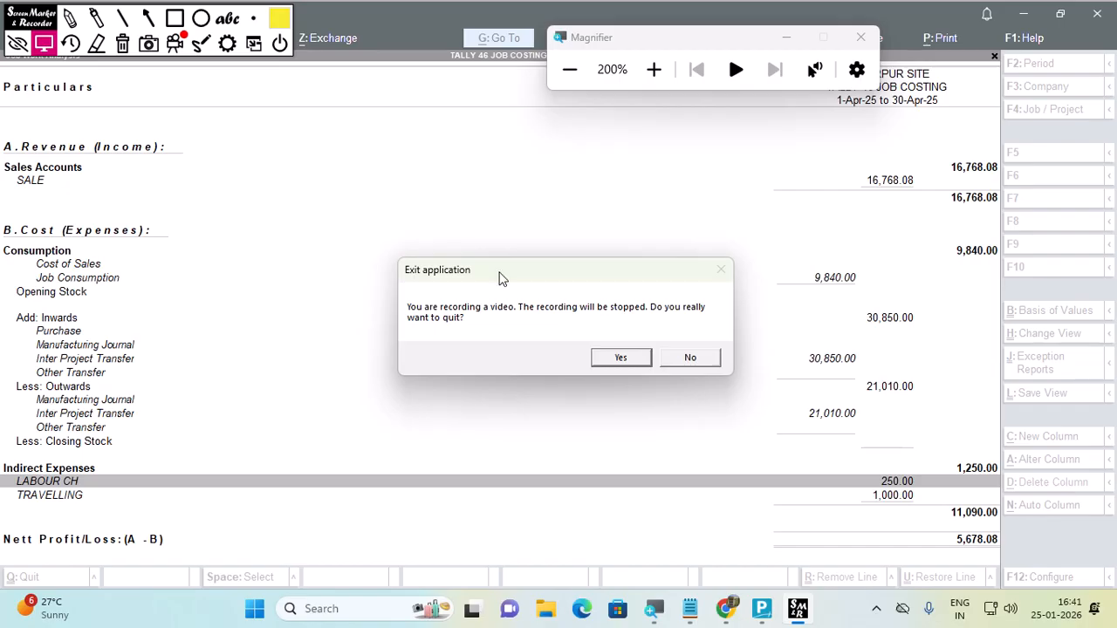